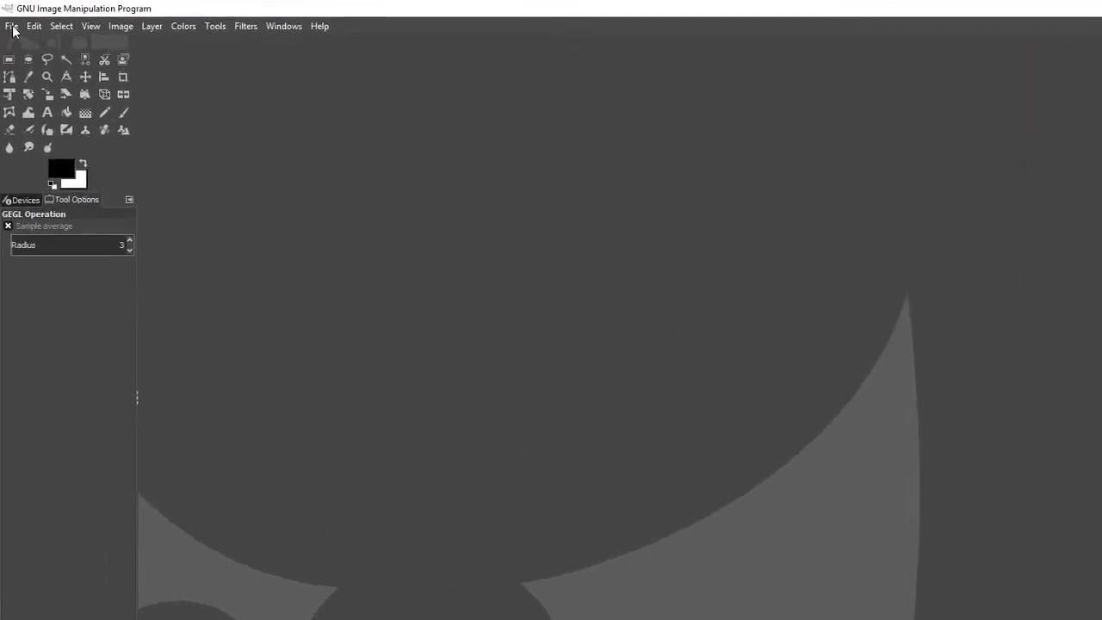
# Create a new blank image 1280 pixels wide and 720 pixels high
pyautogui.click(11, 26)
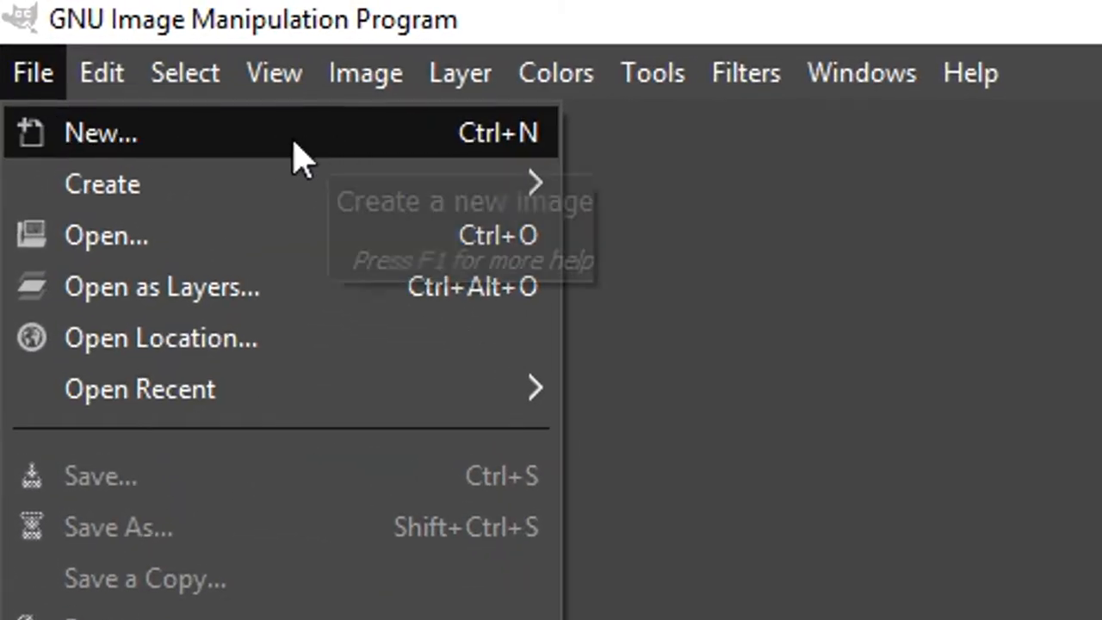
pyautogui.click(465, 155)
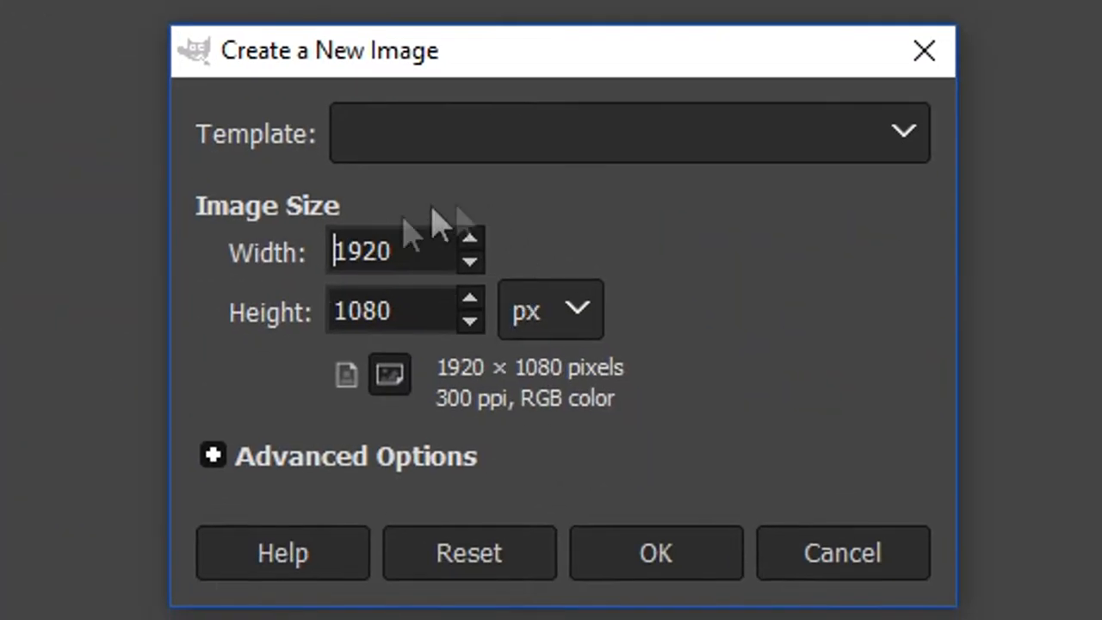
pyautogui.click(431, 249)
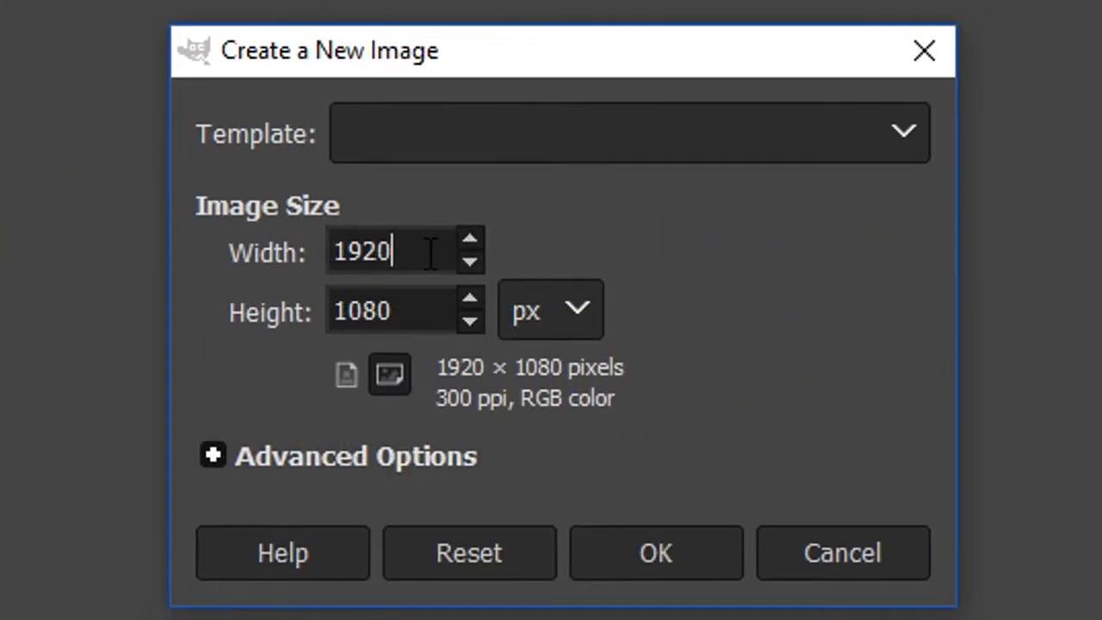
pyautogui.moveTo(431, 238); pyautogui.dragTo(264, 249)
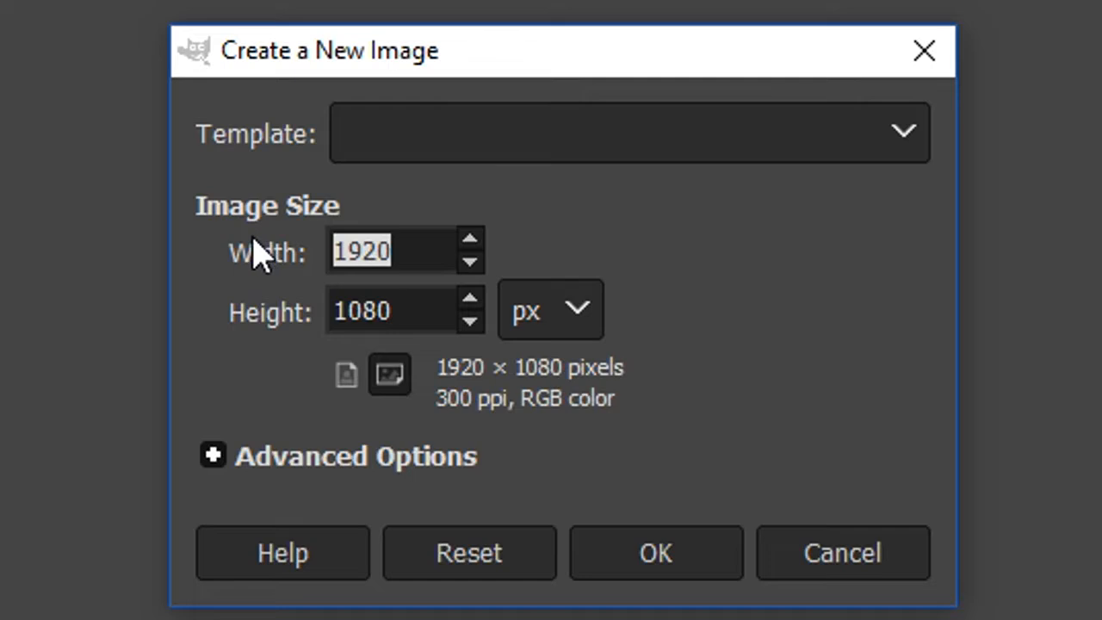
pyautogui.write('1280')
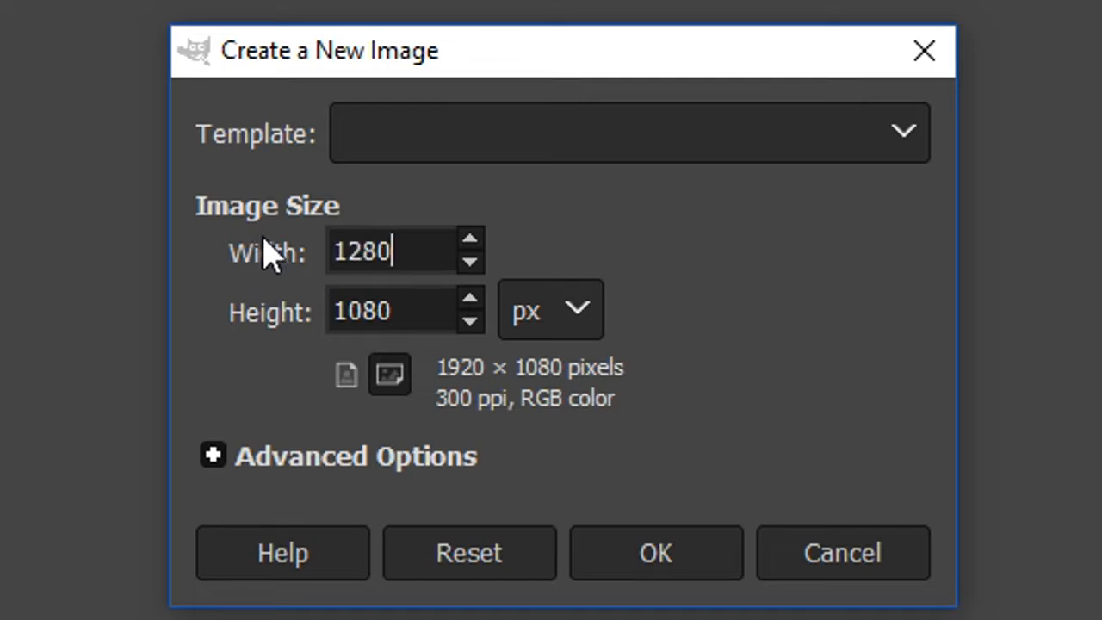
pyautogui.press('Tab')
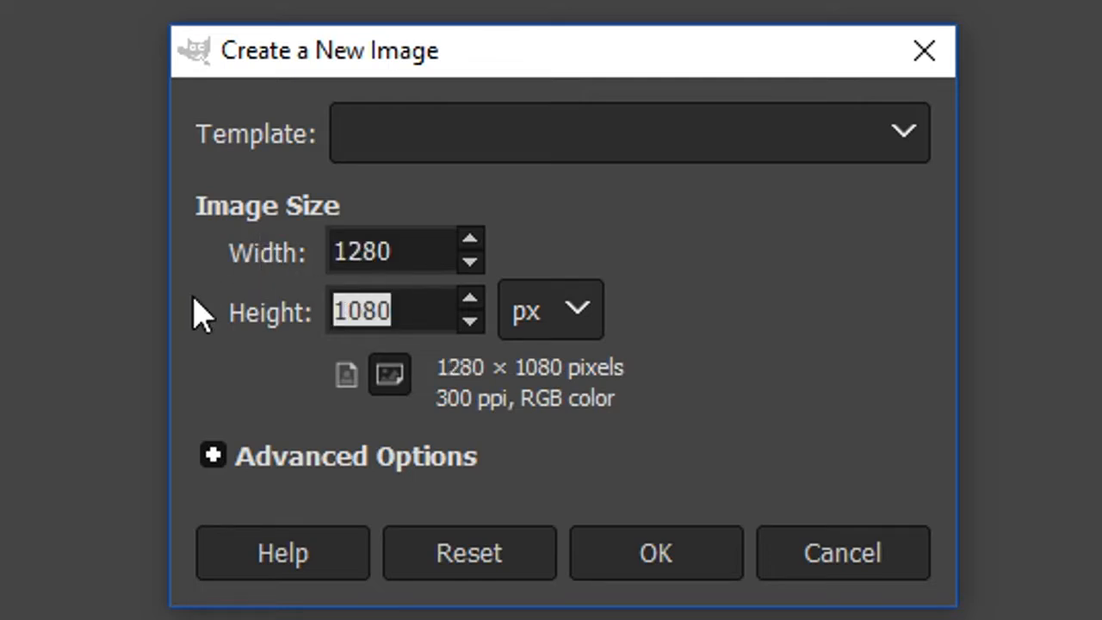
pyautogui.write('720')
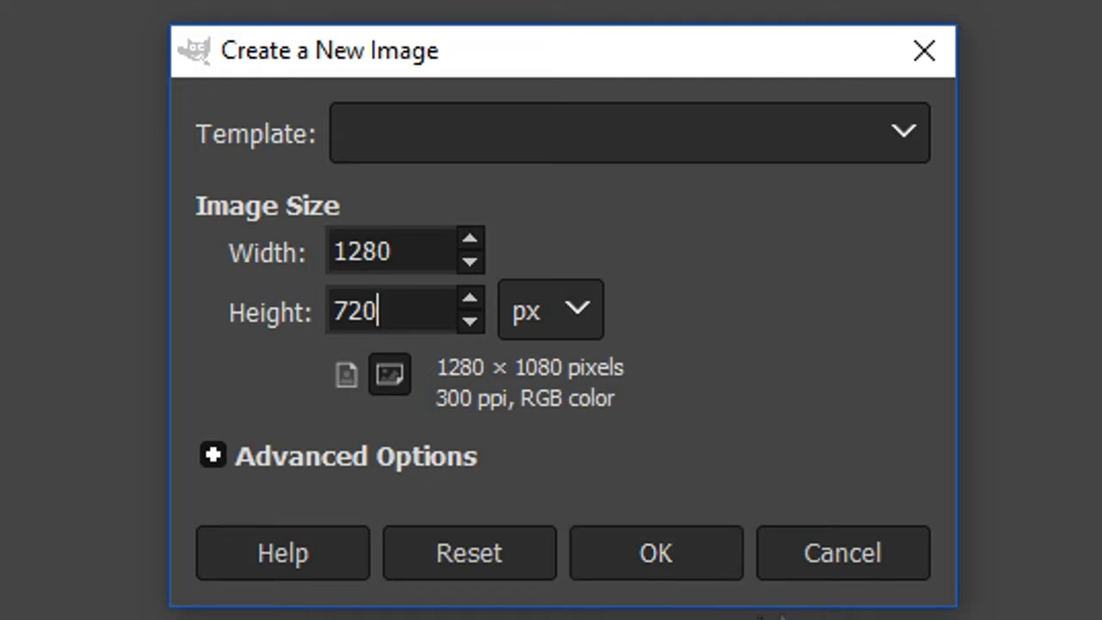
pyautogui.click(674, 554)
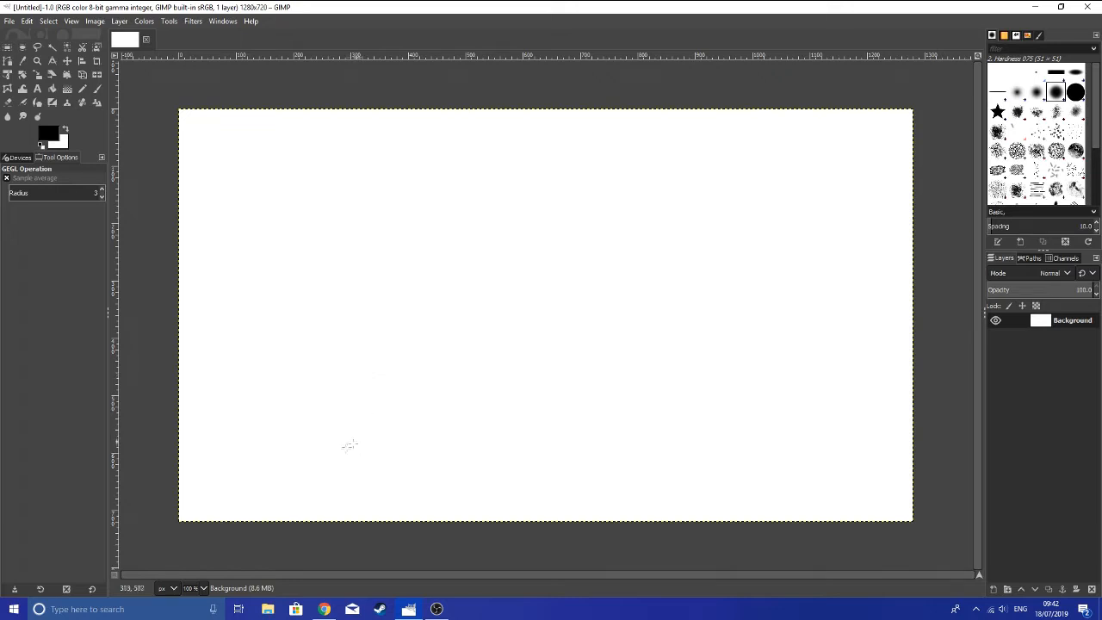
# Switch to Chrome and download the Supersonic Rocketship font from its DaFont search results page
pyautogui.click(324, 611)
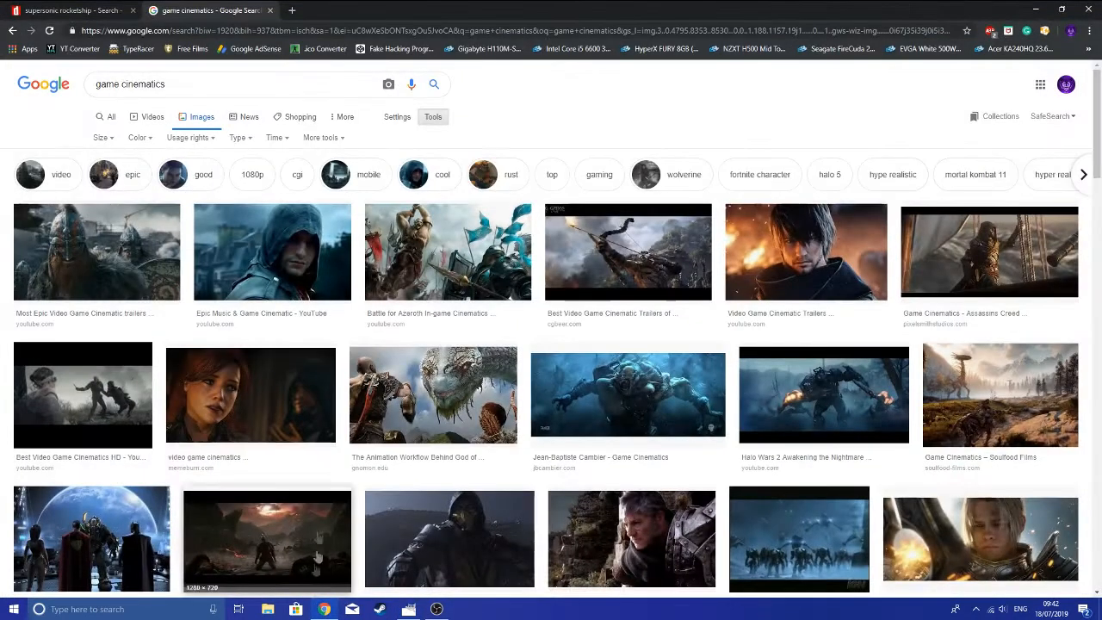
pyautogui.click(75, 9)
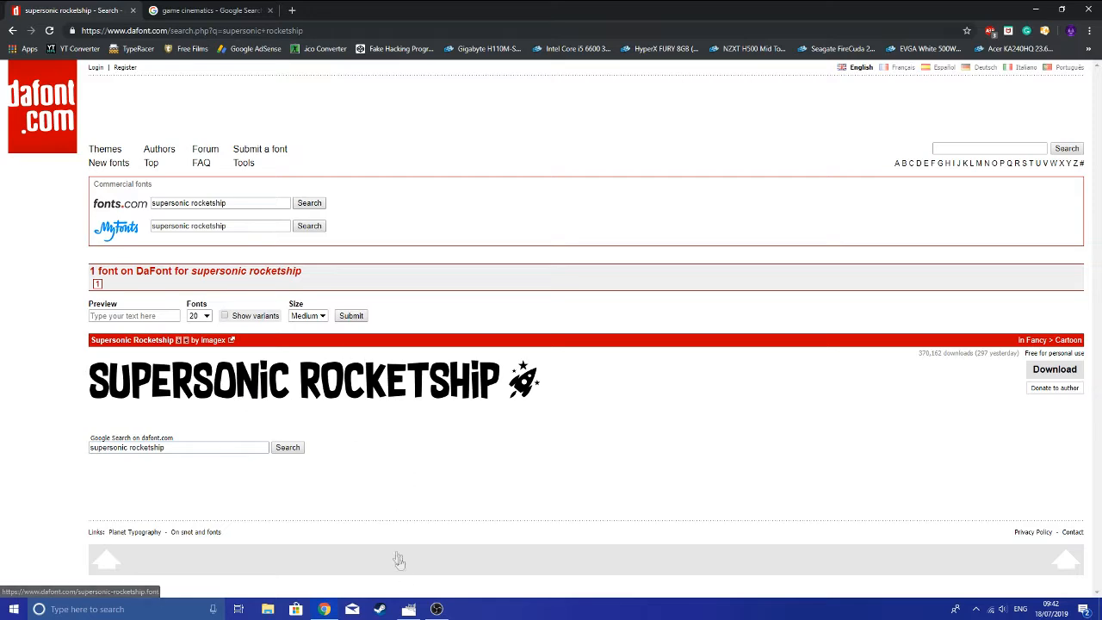
pyautogui.click(409, 609)
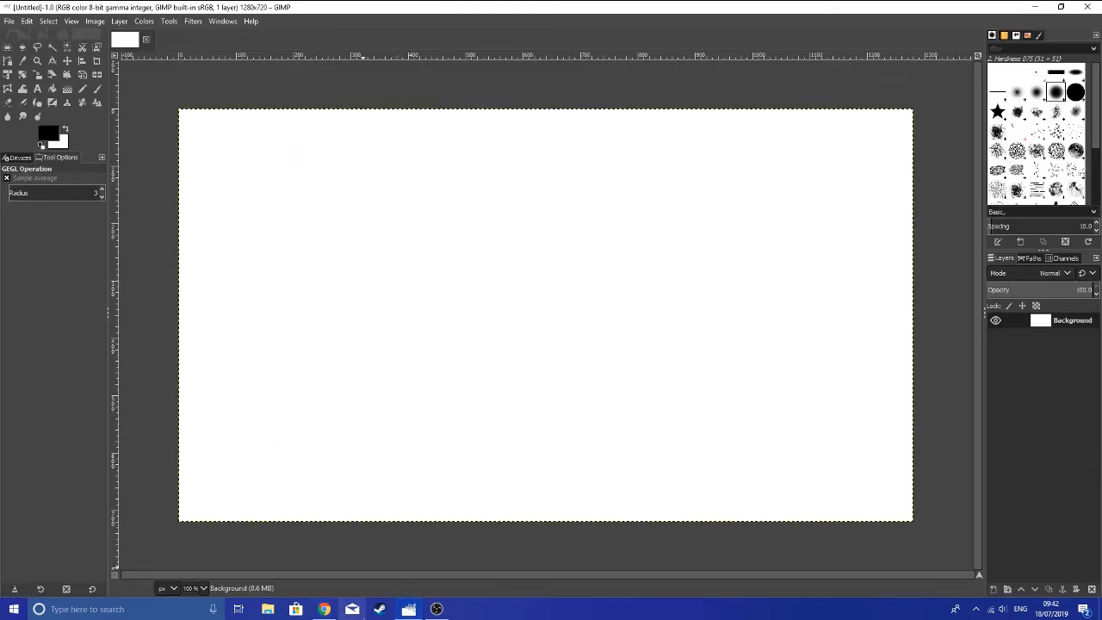
pyautogui.click(324, 609)
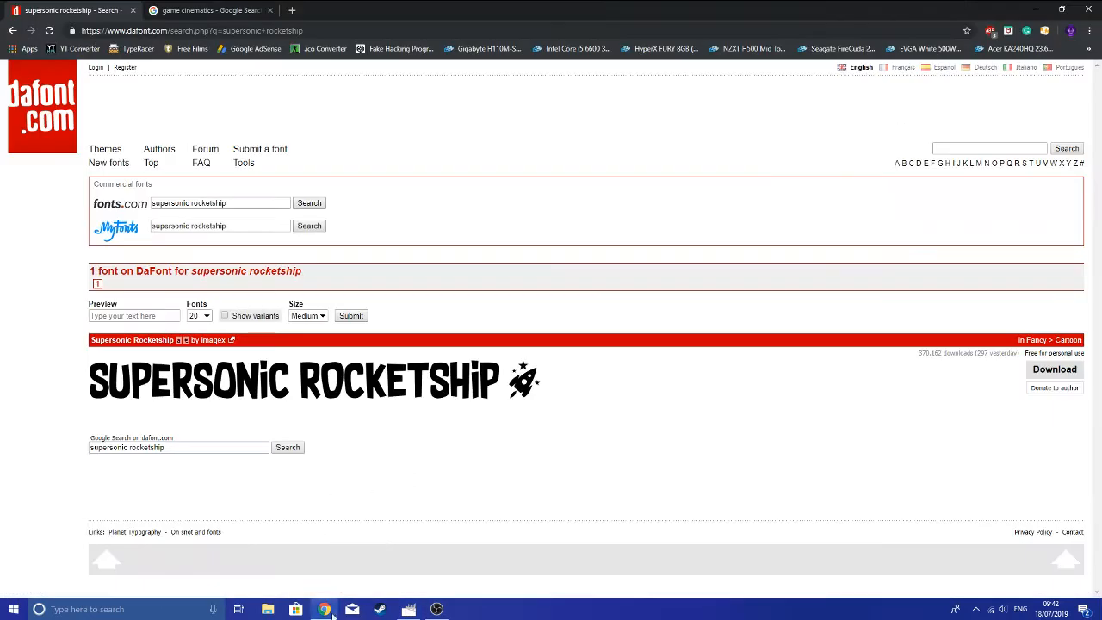
pyautogui.click(1056, 372)
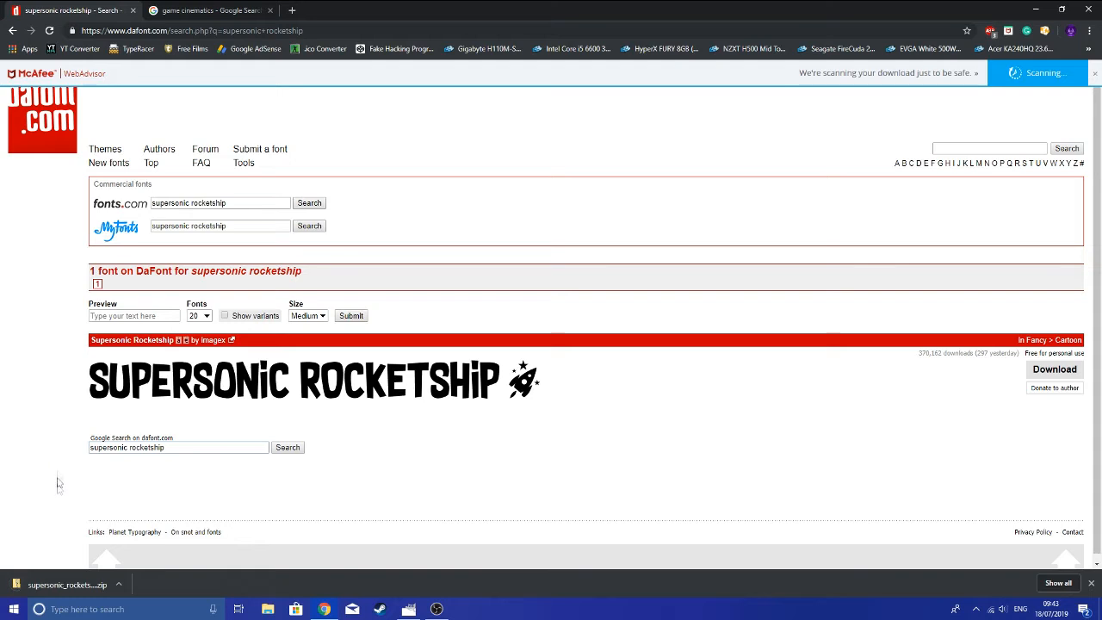
# Open the downloaded supersonic_rocketship zip archive from the browser
pyautogui.rightClick(62, 586)
pyautogui.click(32, 498)
pyautogui.moveTo(42, 587)
pyautogui.mouseDown()
pyautogui.moveTo(42, 576)
pyautogui.moveTo(49, 584)
pyautogui.mouseUp()
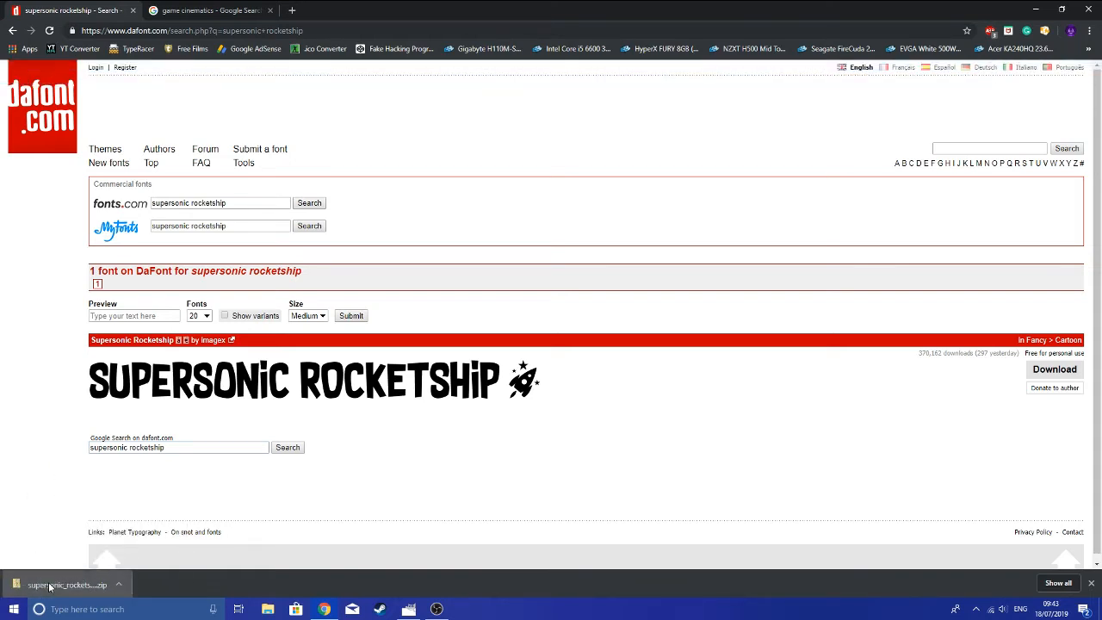
pyautogui.rightClick(49, 583)
pyautogui.click(84, 520)
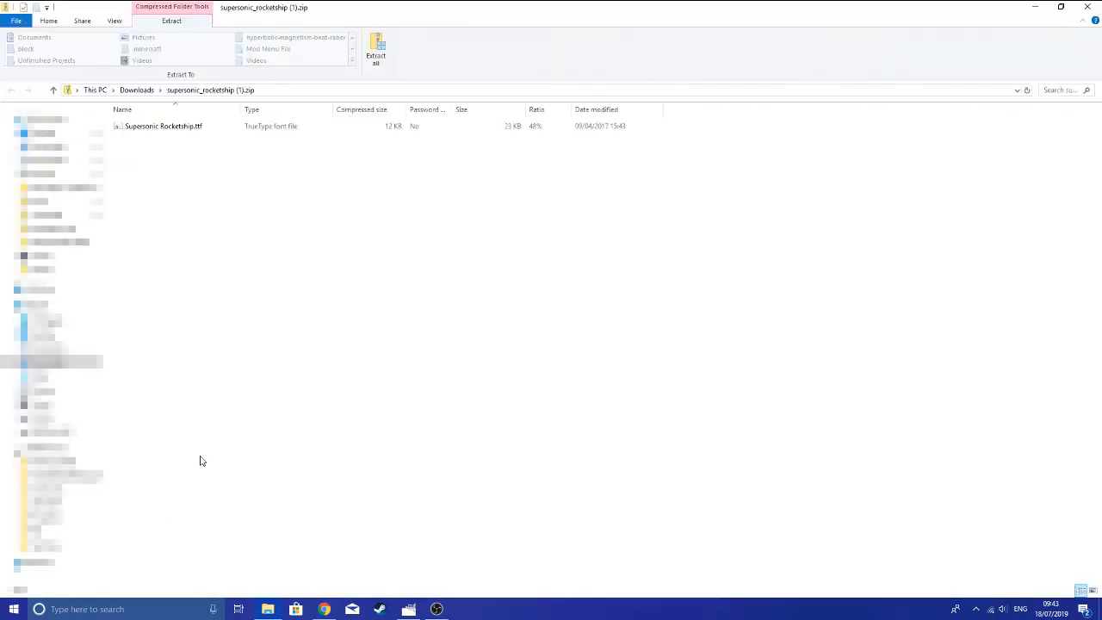
# Preview Supersonic Rocketship.ttf from the archive in a maximized font viewer, then close it and return to GIMP
pyautogui.click(215, 129)
pyautogui.doubleClick(215, 129)
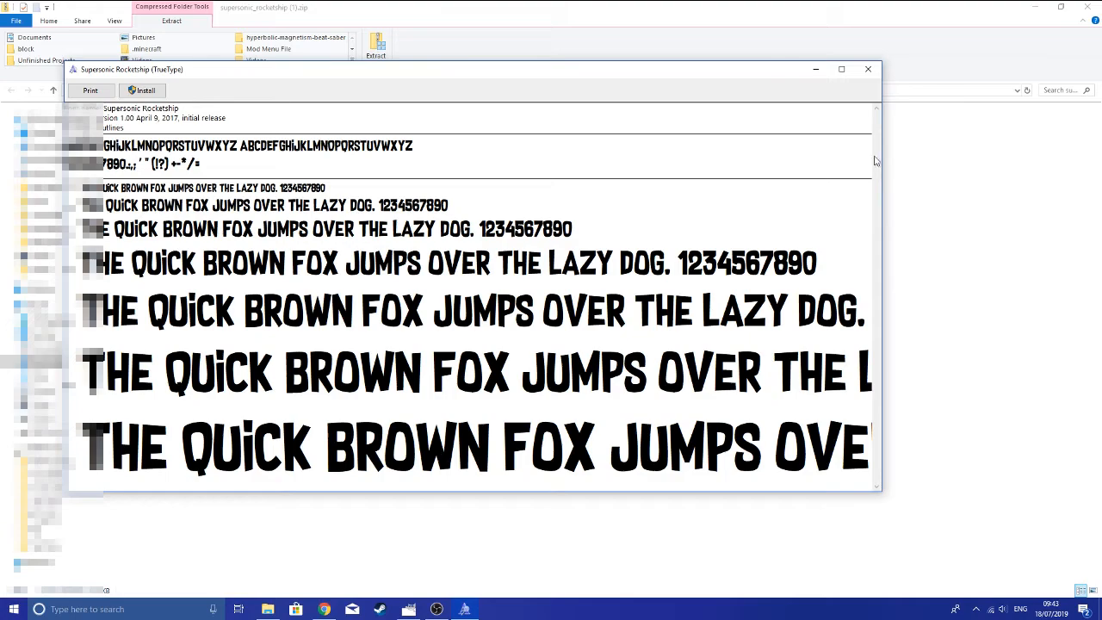
pyautogui.moveTo(423, 75); pyautogui.dragTo(523, 67)
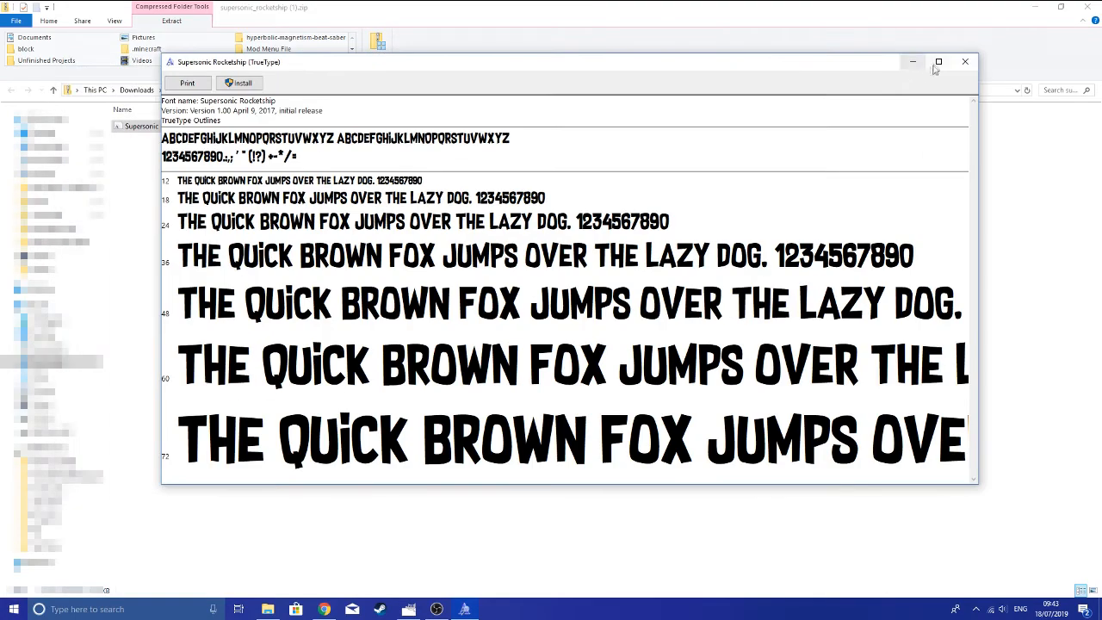
pyautogui.click(936, 64)
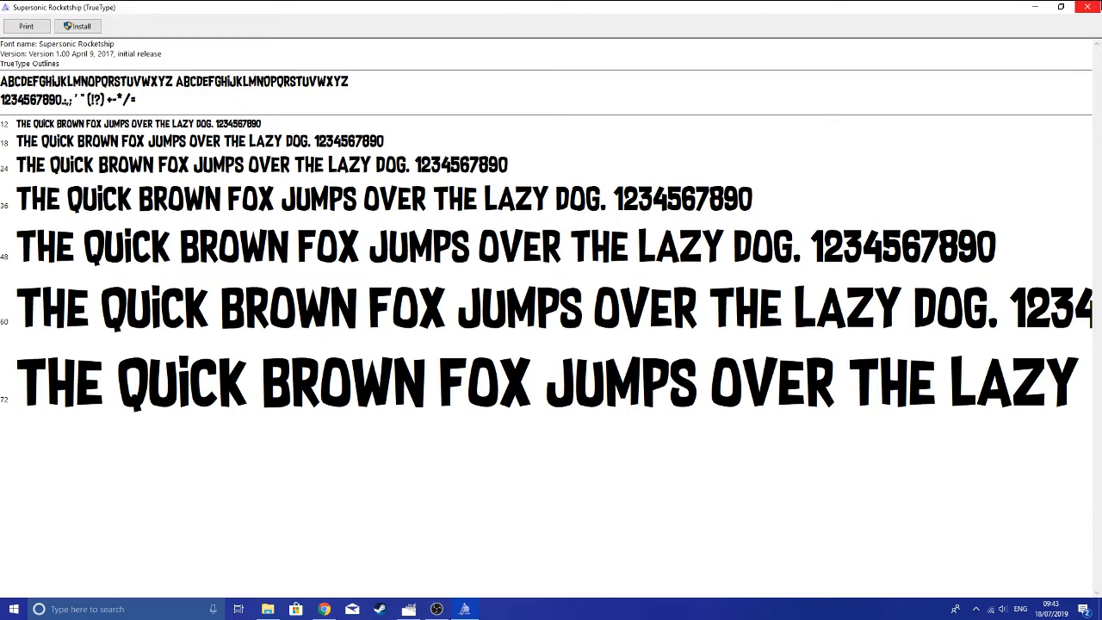
pyautogui.click(1088, 7)
pyautogui.click(409, 609)
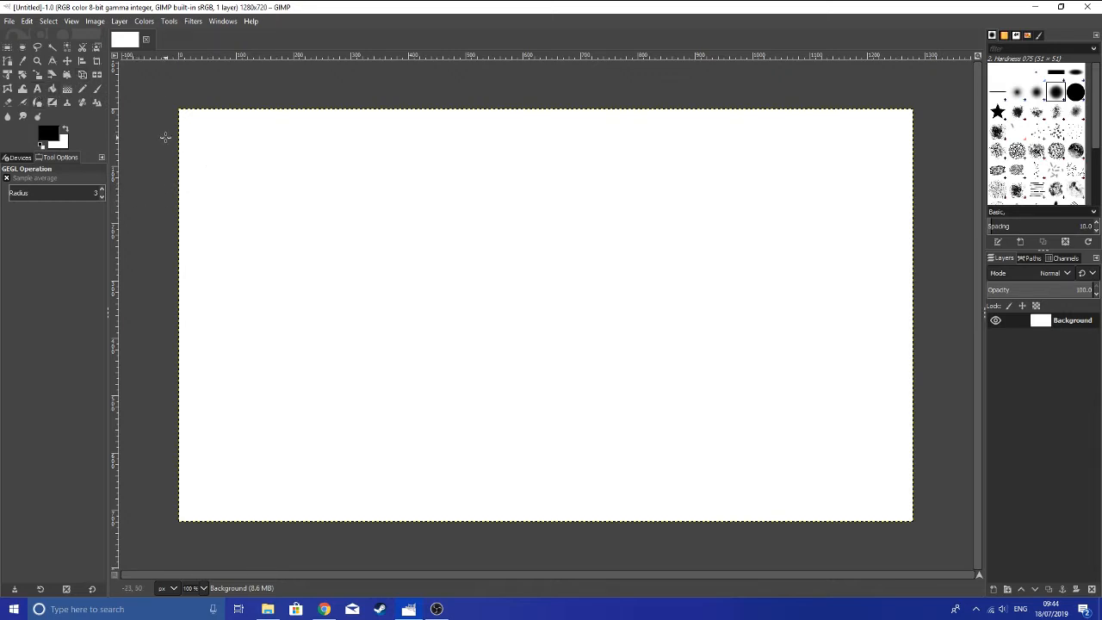
# Switch to Chrome and look through the Google Images results for game cinematics for a suitable background picture
pyautogui.click(323, 609)
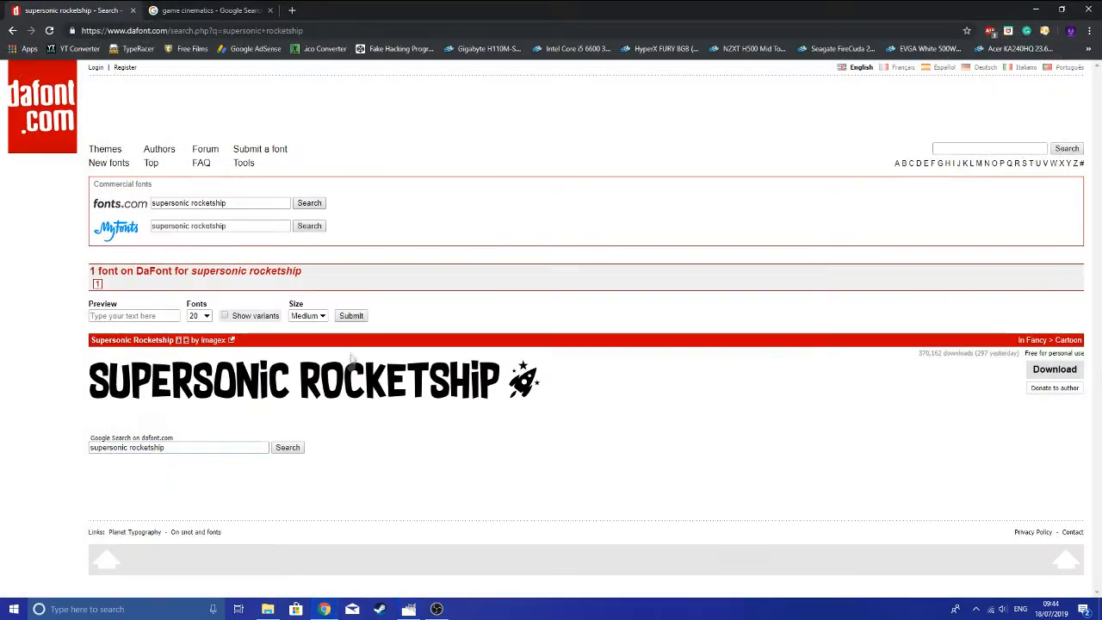
pyautogui.click(200, 8)
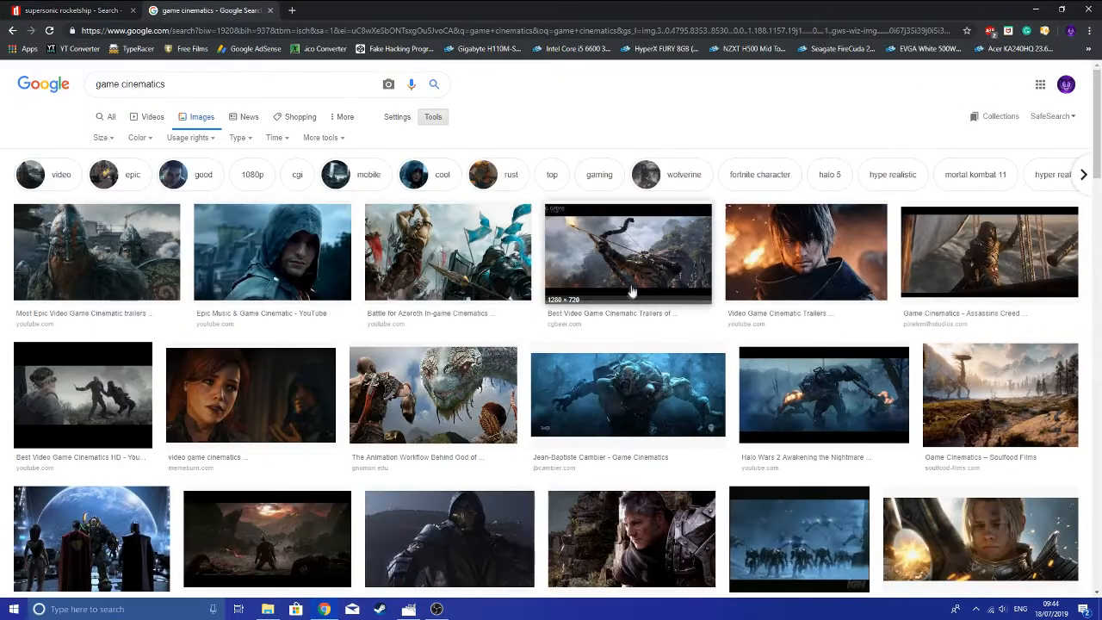
pyautogui.scroll(-3, 435, 229)
pyautogui.scroll(3, 433, 233)
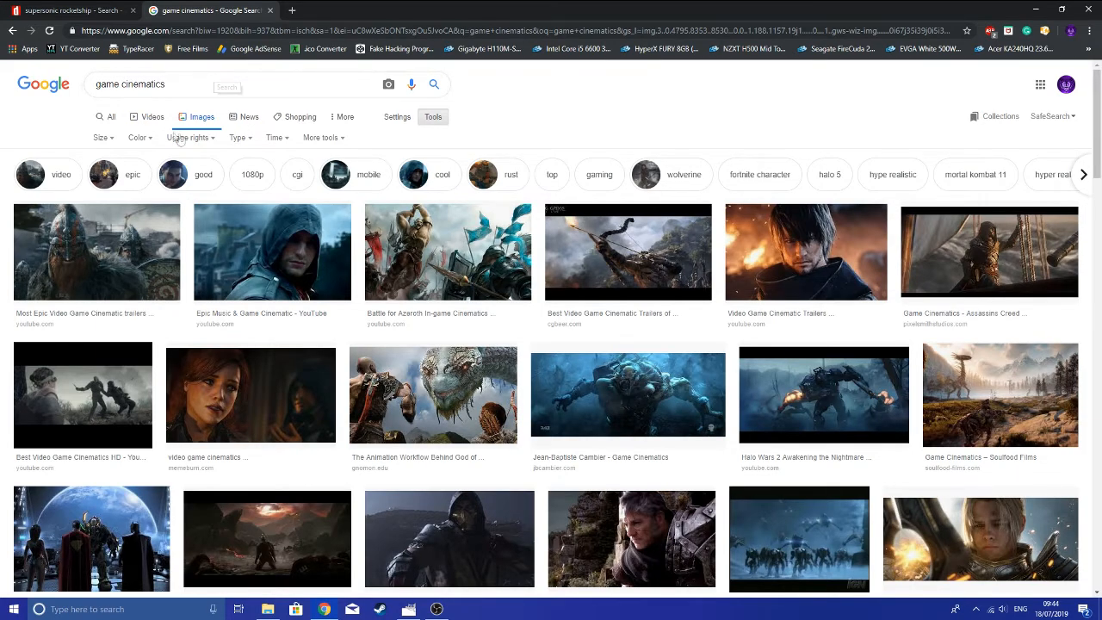
pyautogui.scroll(-4, 513, 297)
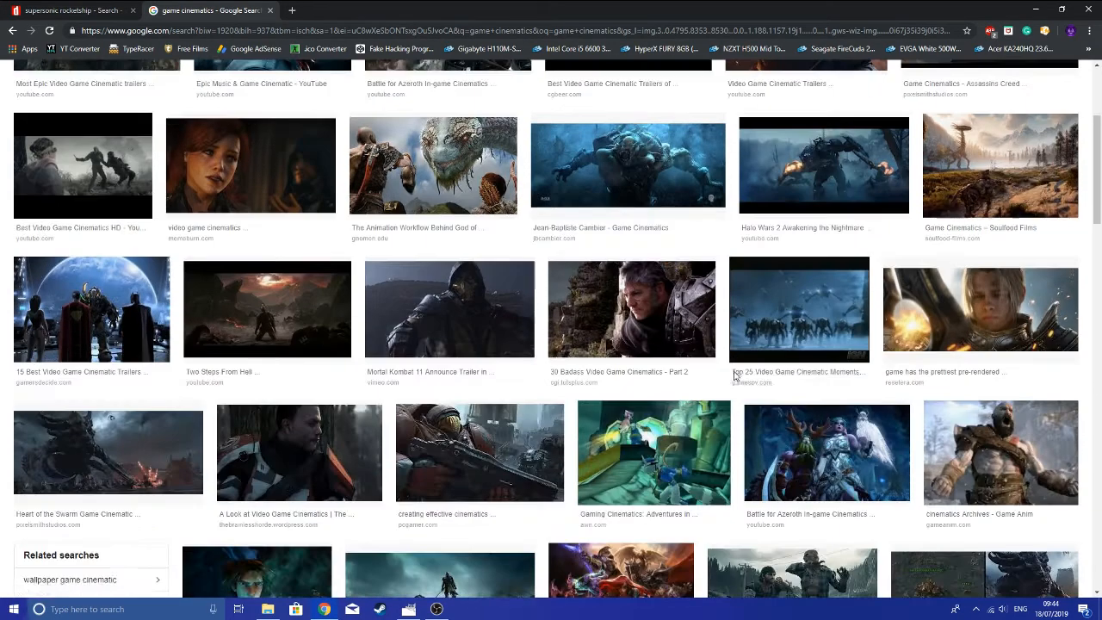
pyautogui.scroll(-4, 484, 347)
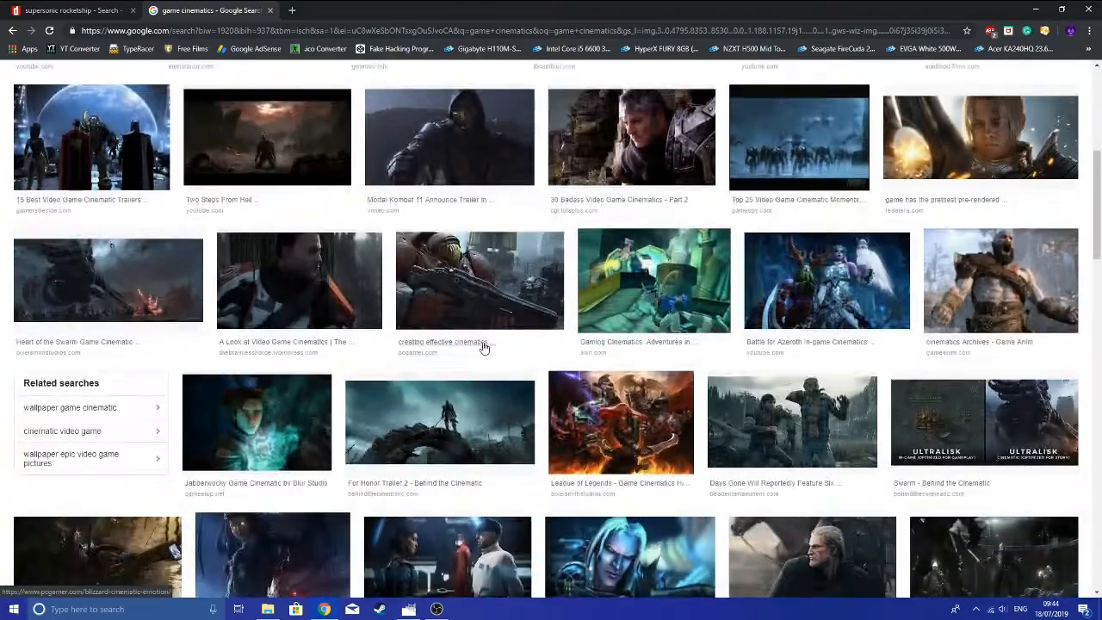
pyautogui.scroll(-6, 485, 347)
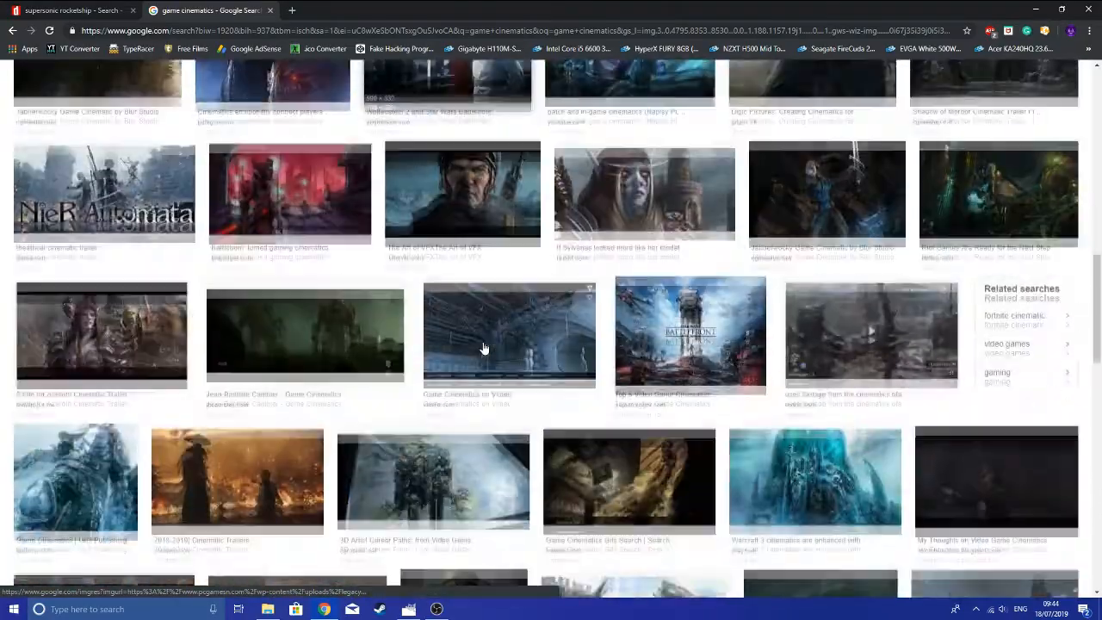
pyautogui.scroll(15, 485, 347)
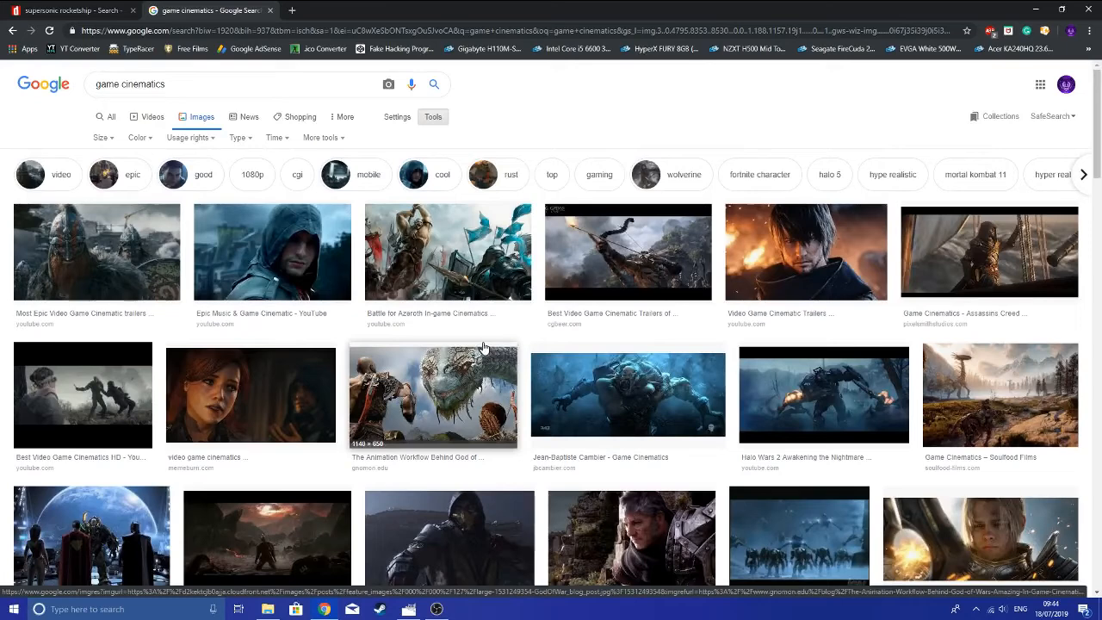
# Filter the game cinematics image results to sizes larger than 1024×768
pyautogui.click(110, 140)
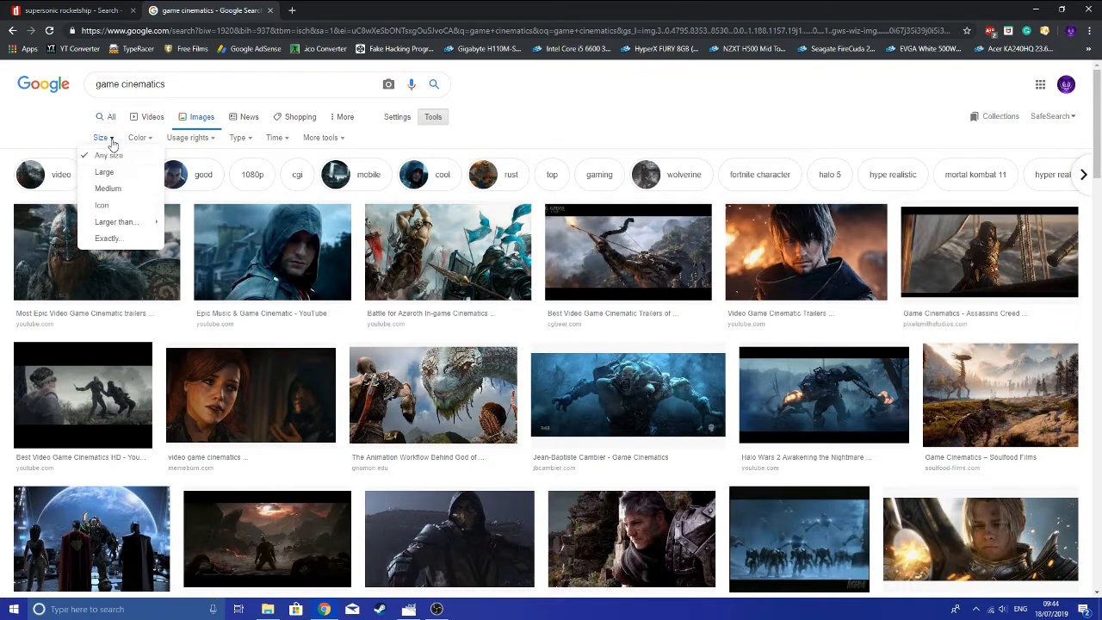
pyautogui.moveTo(132, 230)
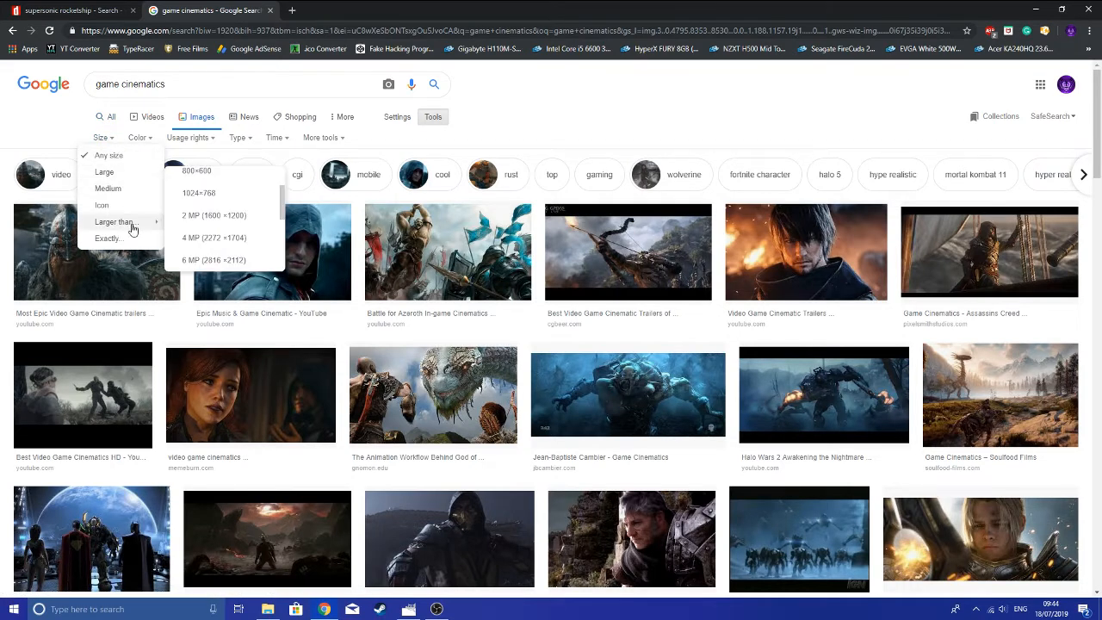
pyautogui.click(228, 198)
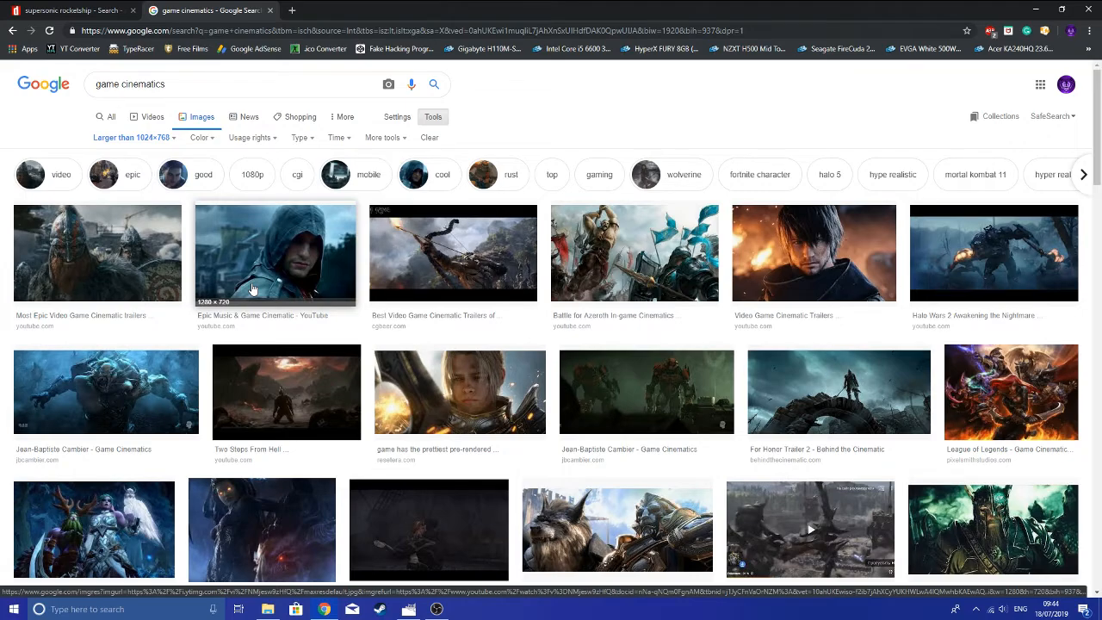
# Look through the size-filtered game cinematics images for a suitable background picture
pyautogui.scroll(-5, 450, 315)
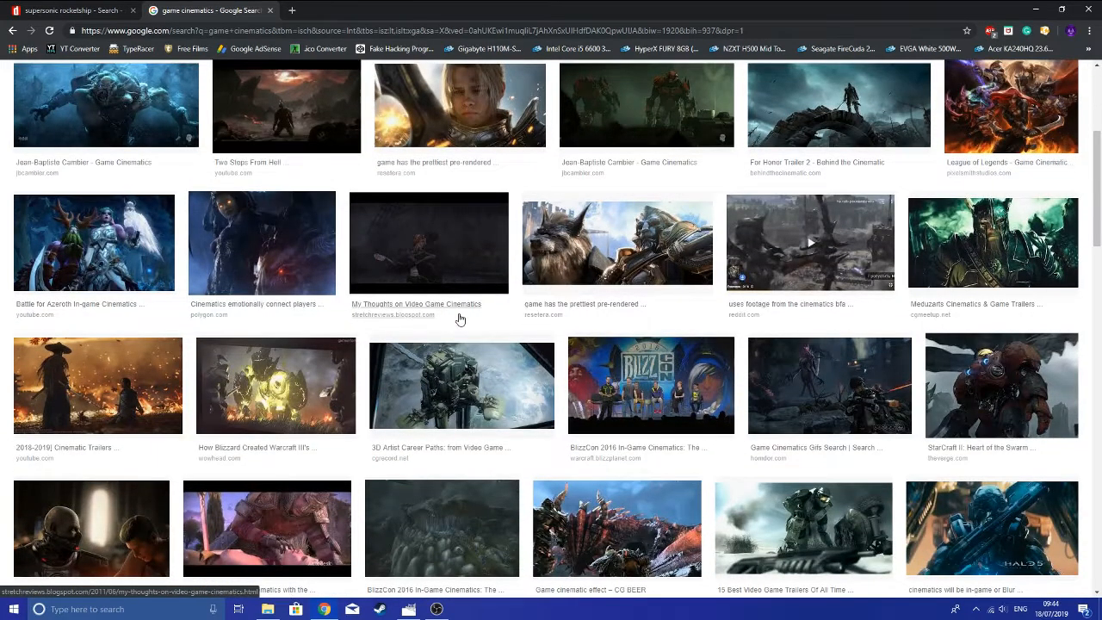
pyautogui.scroll(-3, 459, 320)
pyautogui.scroll(1, 460, 315)
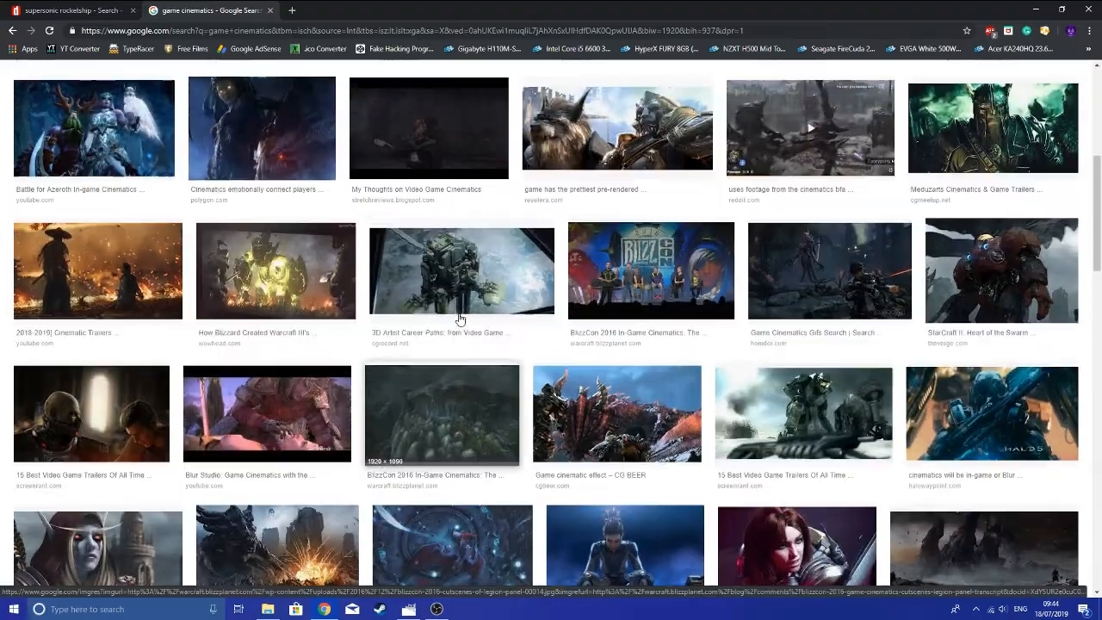
pyautogui.scroll(-1, 823, 289)
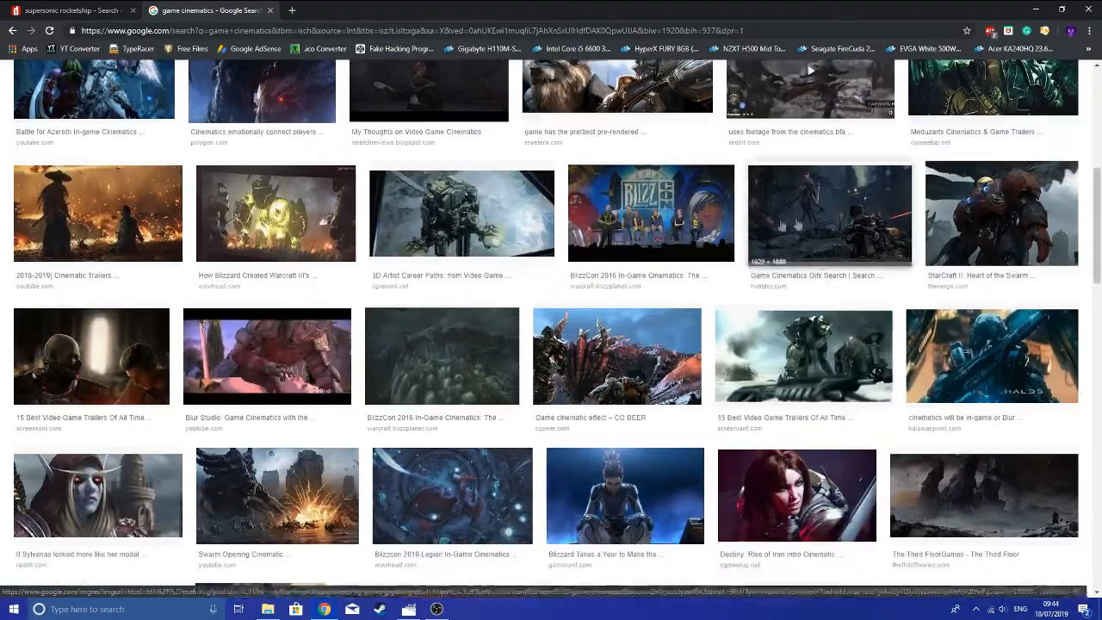
pyautogui.scroll(-2, 350, 240)
pyautogui.scroll(5, 350, 239)
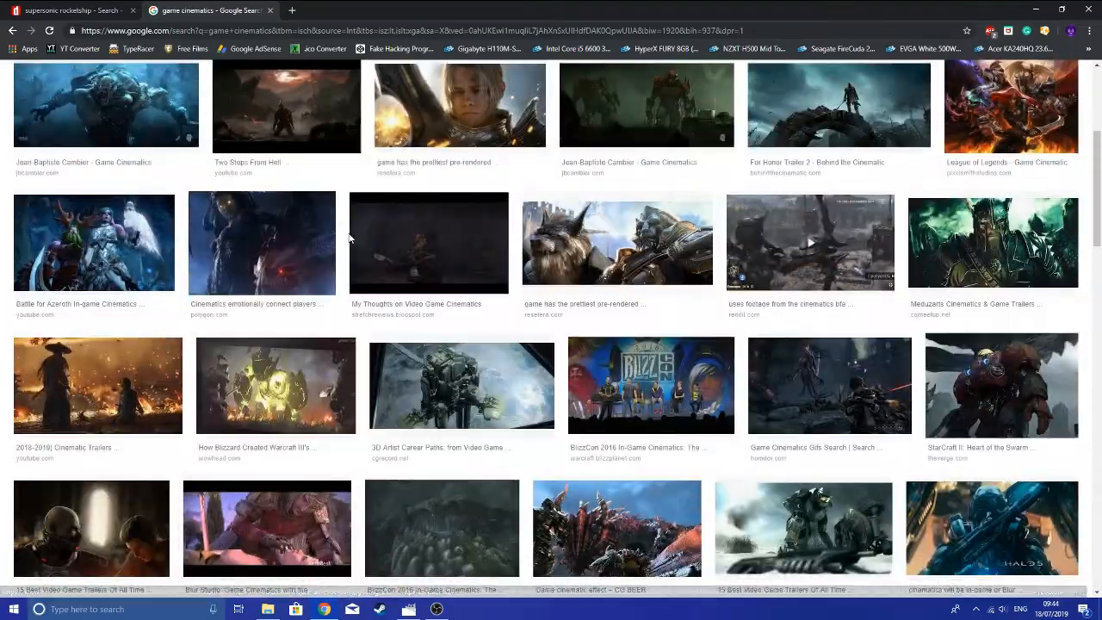
pyautogui.scroll(1, 349, 238)
pyautogui.scroll(3, 350, 239)
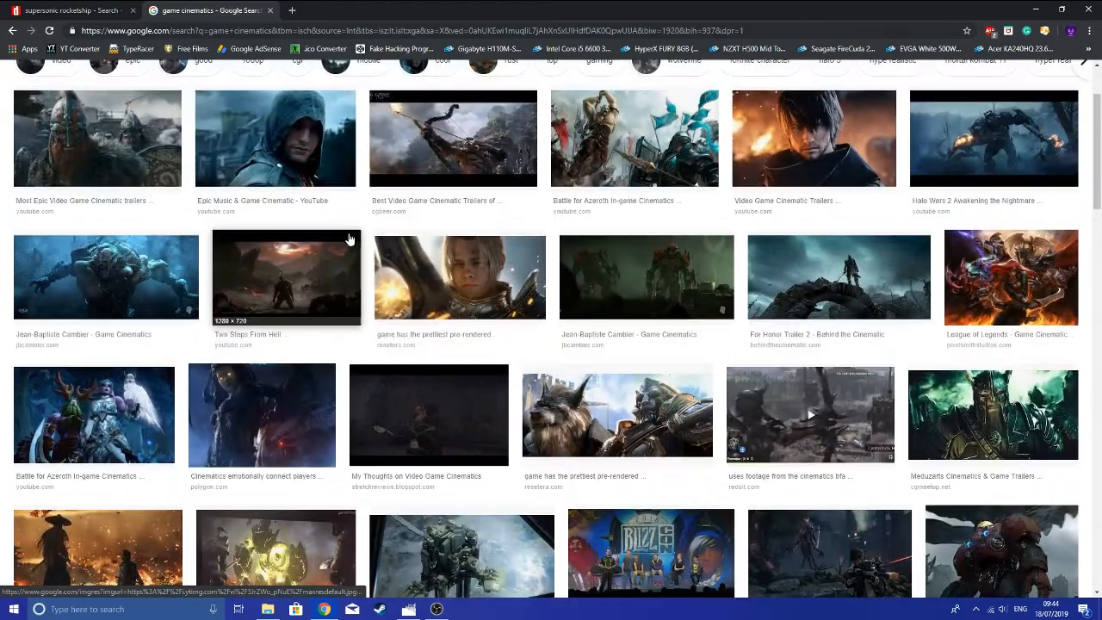
pyautogui.scroll(1, 349, 240)
pyautogui.scroll(-2, 327, 258)
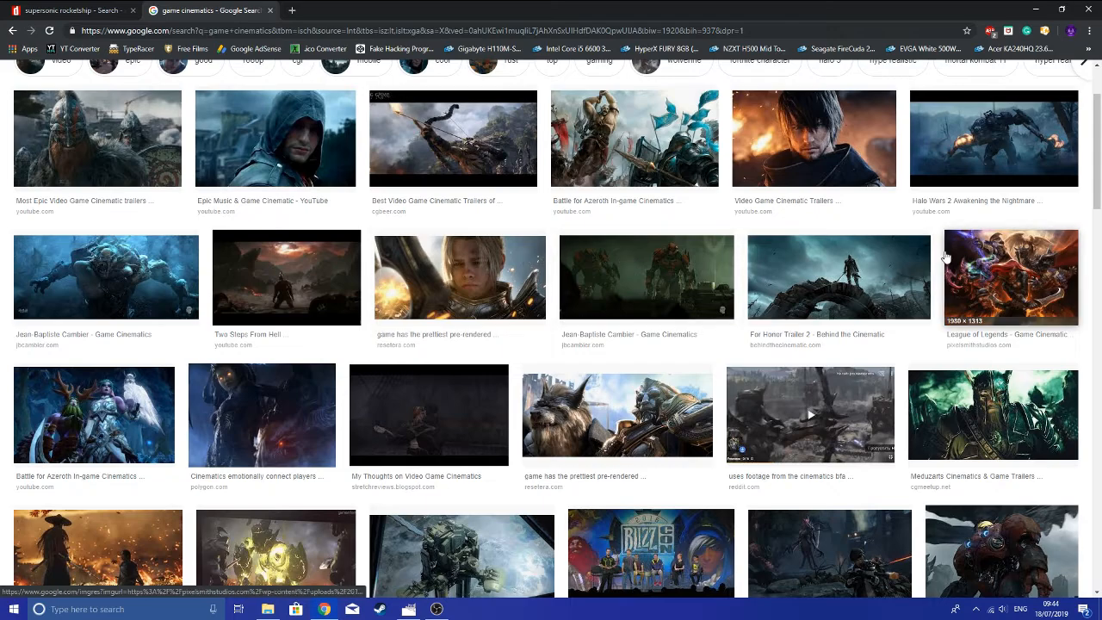
# Open the preview of the For Honor Trailer 2 image with the knight on the stone arch and copy the image
pyautogui.scroll(-1, 839, 258)
pyautogui.click(871, 212)
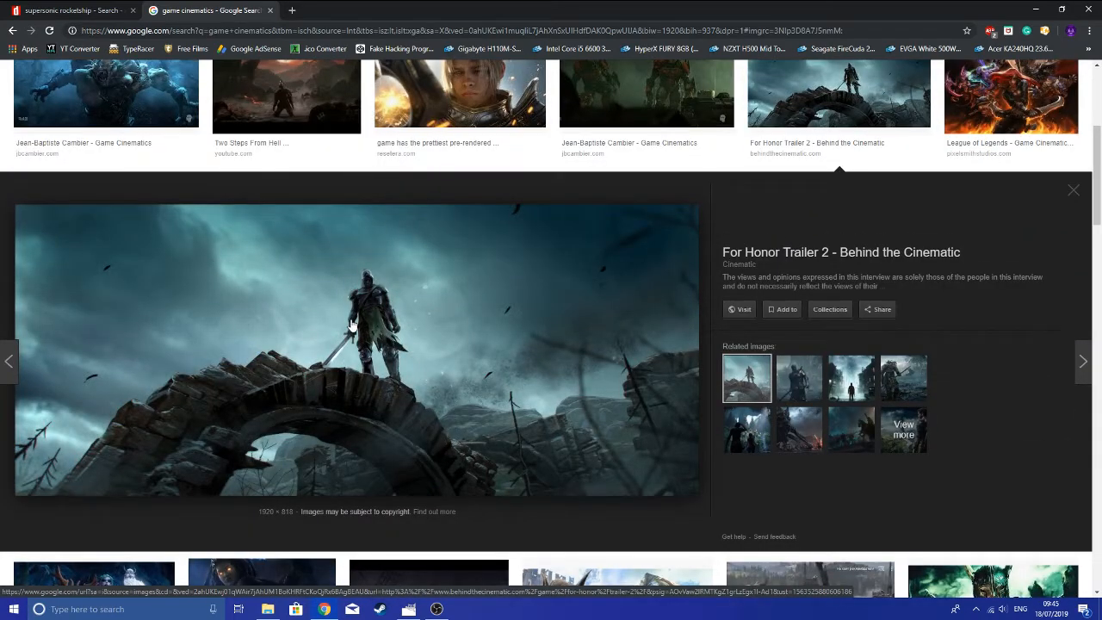
pyautogui.rightClick(286, 289)
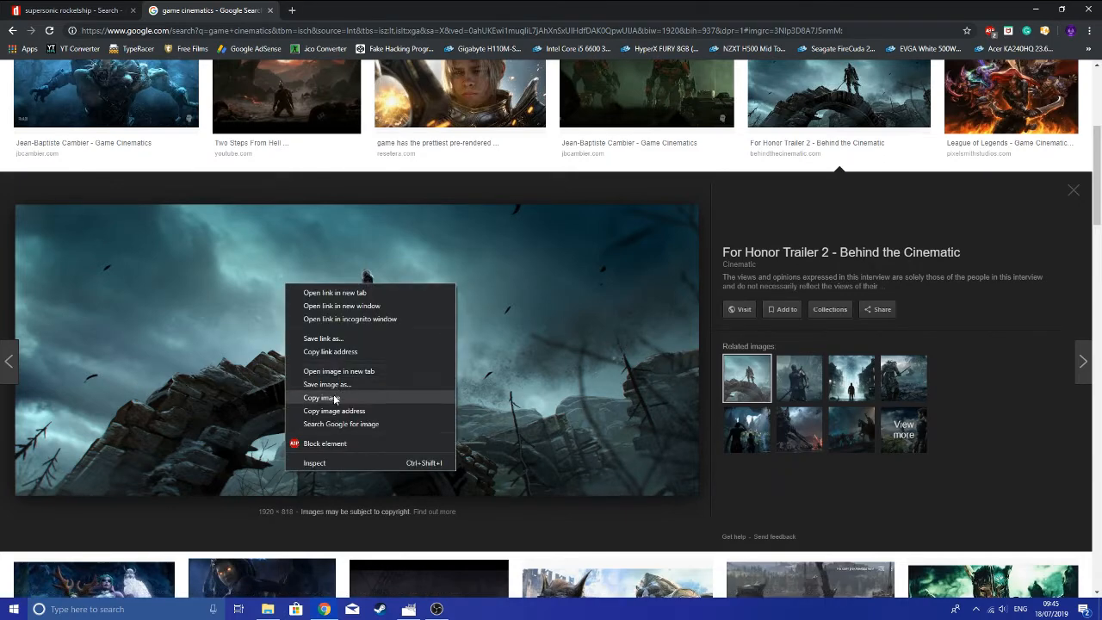
pyautogui.click(375, 398)
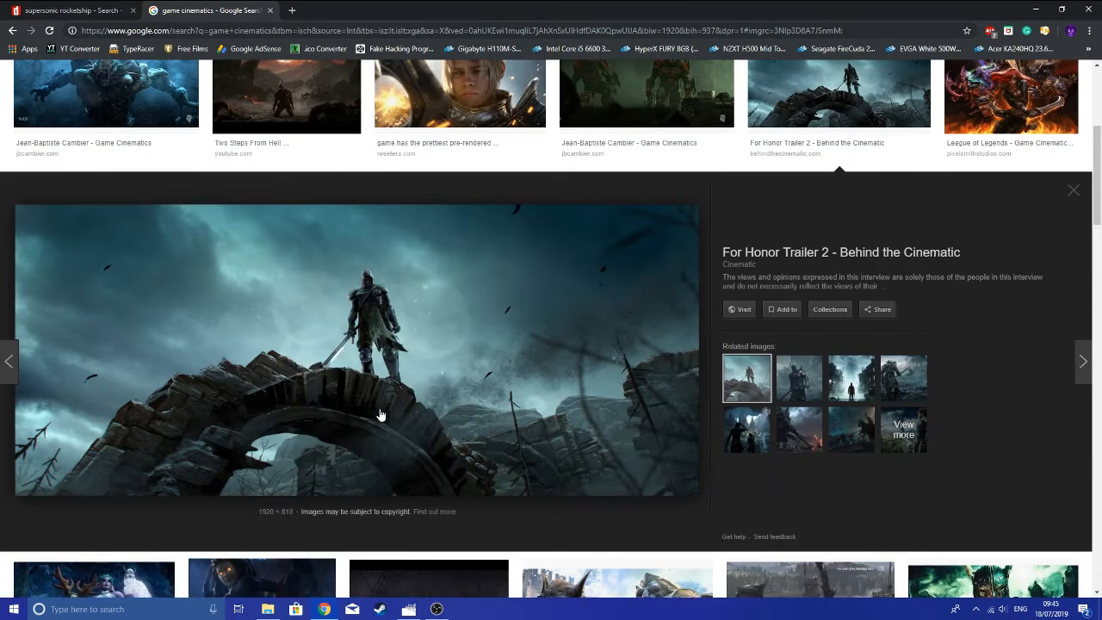
pyautogui.rightClick(352, 345)
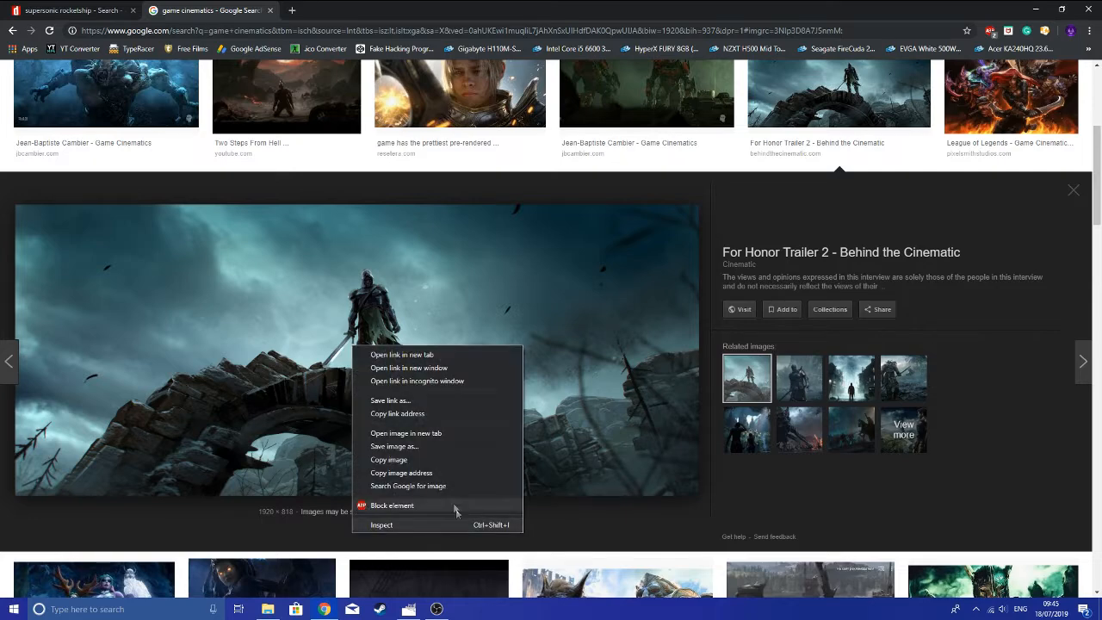
pyautogui.click(382, 460)
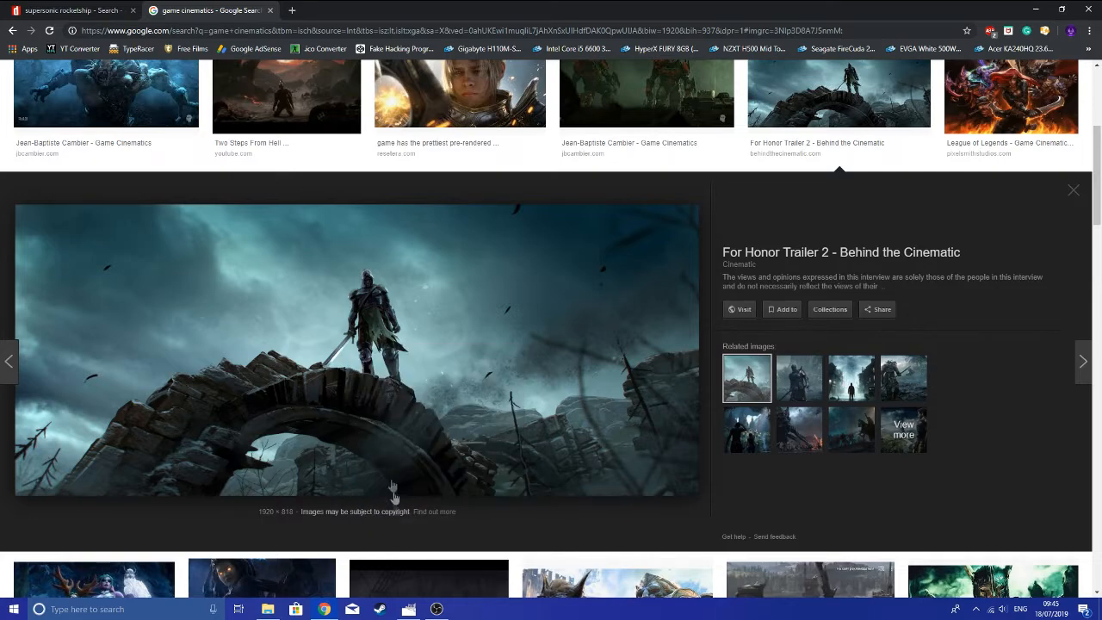
# Switch to GIMP, paste the copied knight image onto the canvas and turn the floating selection into a new layer
pyautogui.click(409, 609)
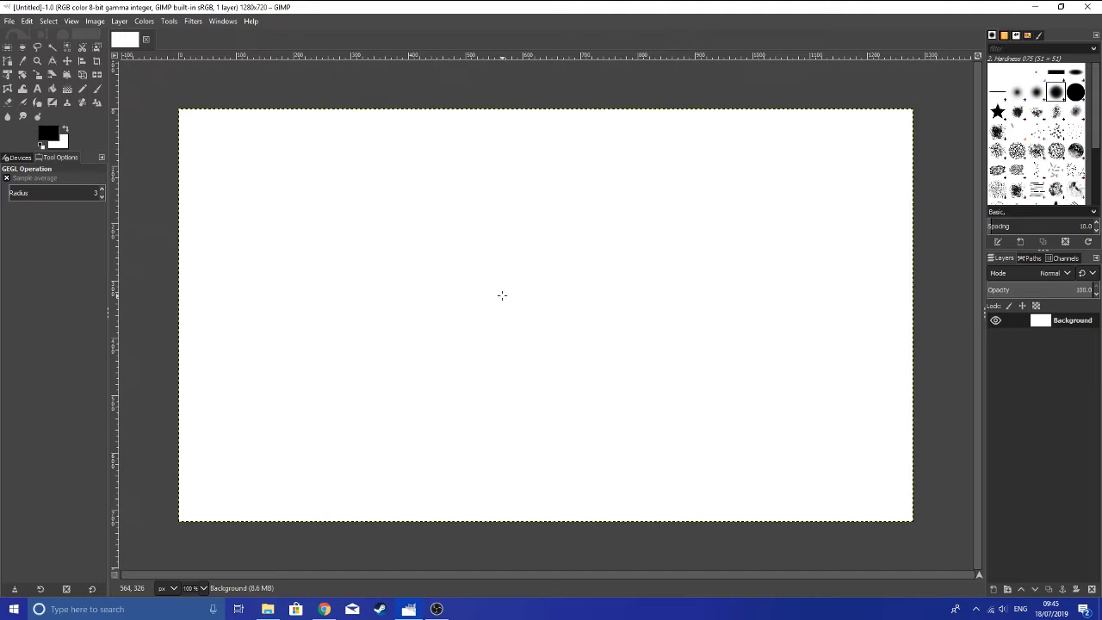
pyautogui.hotkey('ctrl', 'v')
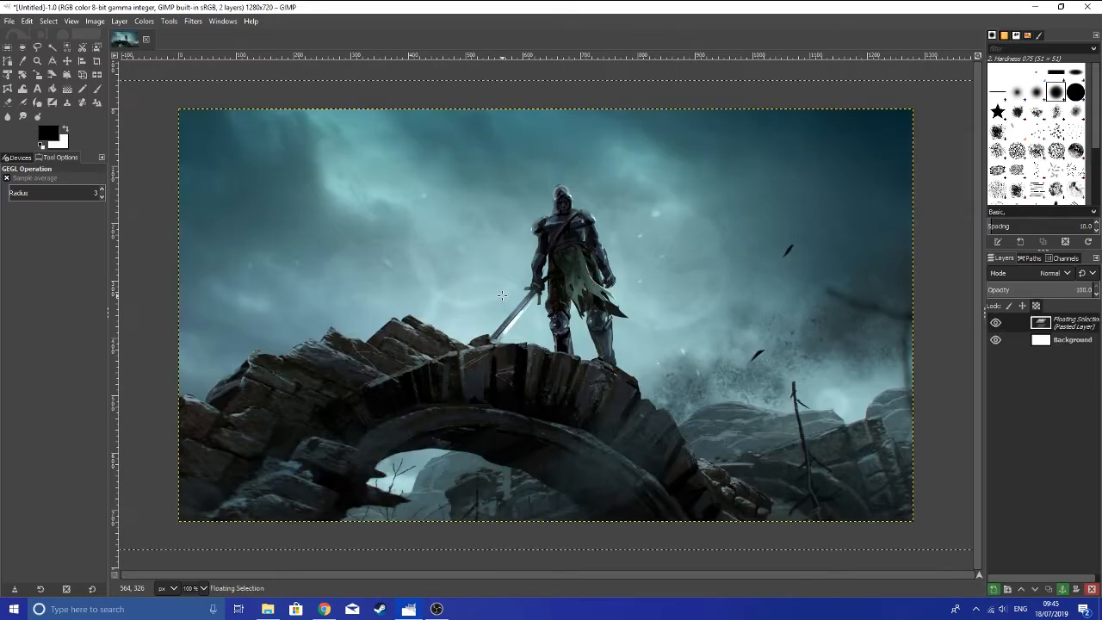
pyautogui.rightClick(1045, 325)
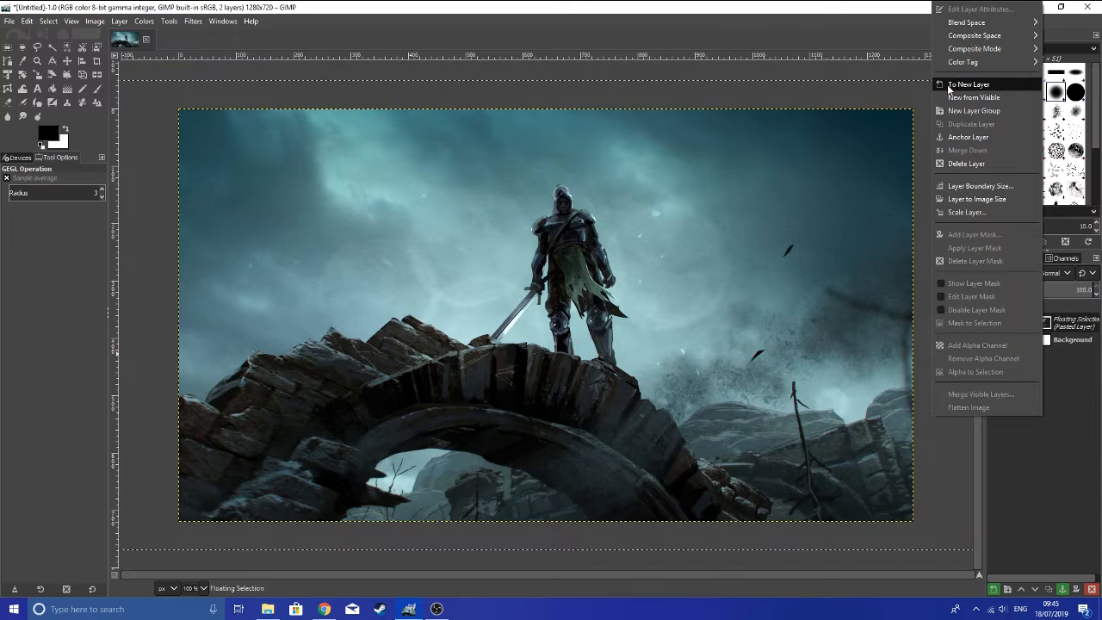
pyautogui.click(1010, 84)
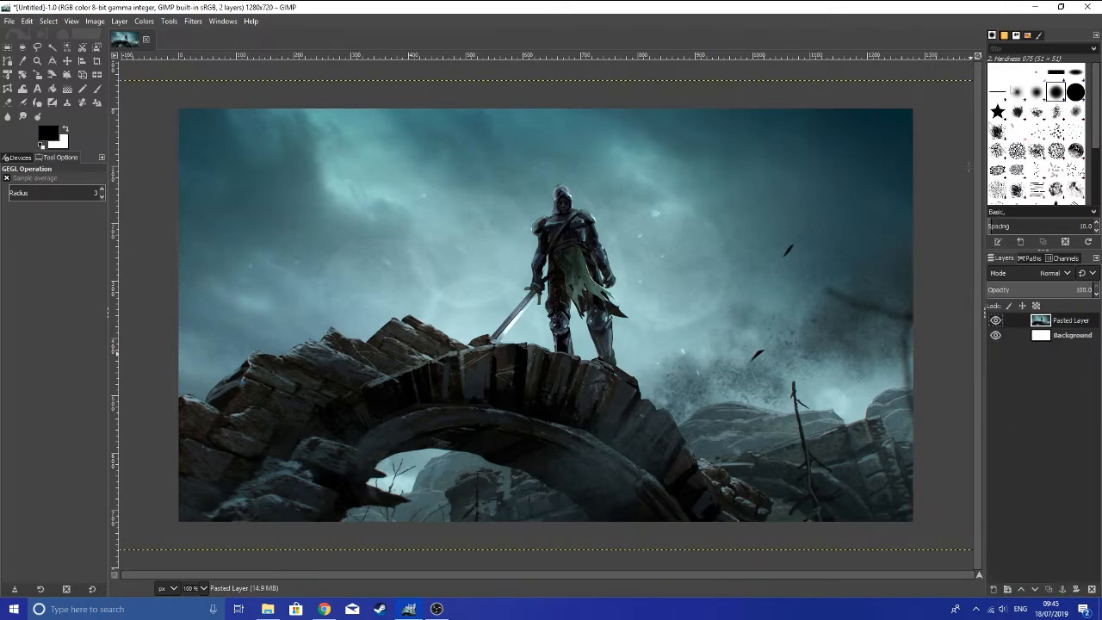
# Cut the white Background layer so that only the pasted image layer is left
pyautogui.click(1048, 340)
pyautogui.click(1060, 321)
pyautogui.scroll(-2, 612, 328)
pyautogui.scroll(2, 607, 328)
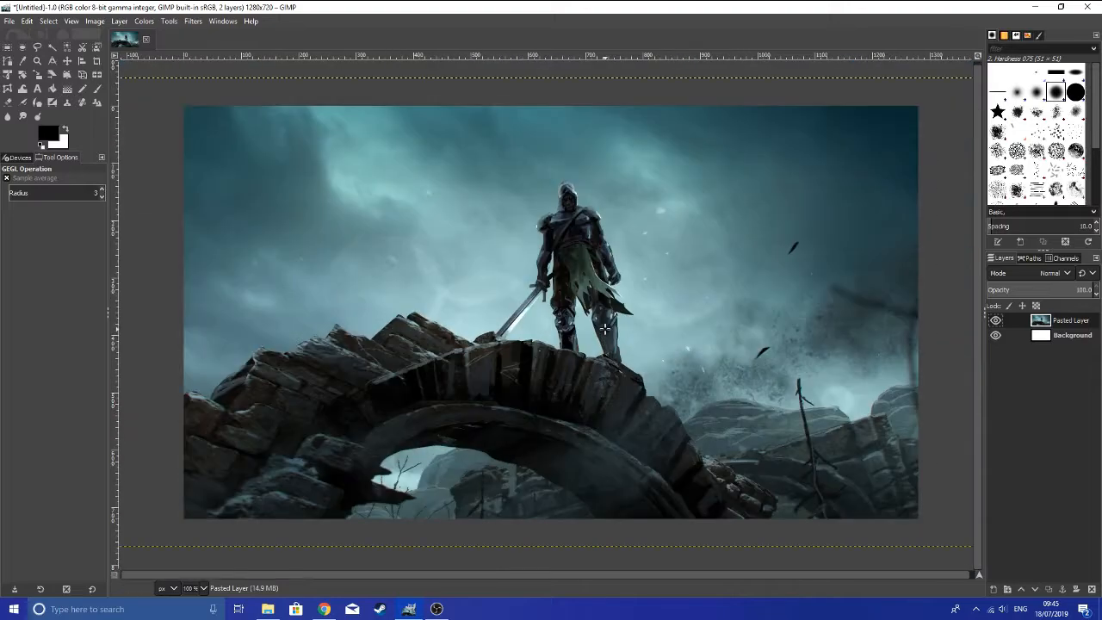
pyautogui.scroll(1, 606, 328)
pyautogui.scroll(-2, 611, 328)
pyautogui.scroll(1, 633, 329)
pyautogui.click(1061, 336)
pyautogui.scroll(-1, 861, 344)
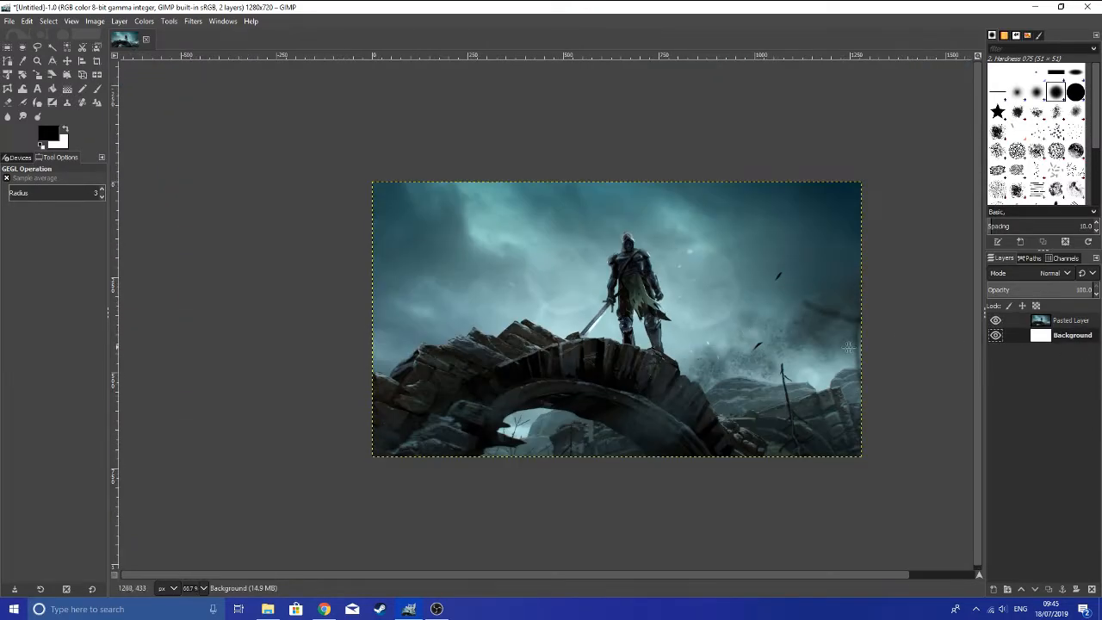
pyautogui.scroll(1, 861, 345)
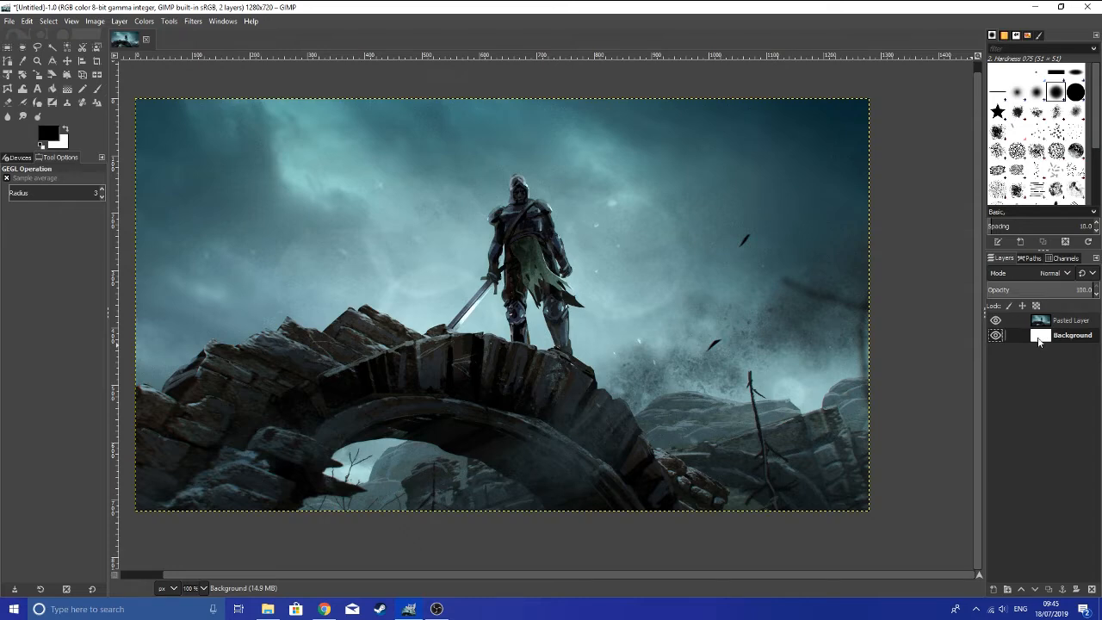
pyautogui.hotkey('ctrl', 'x')
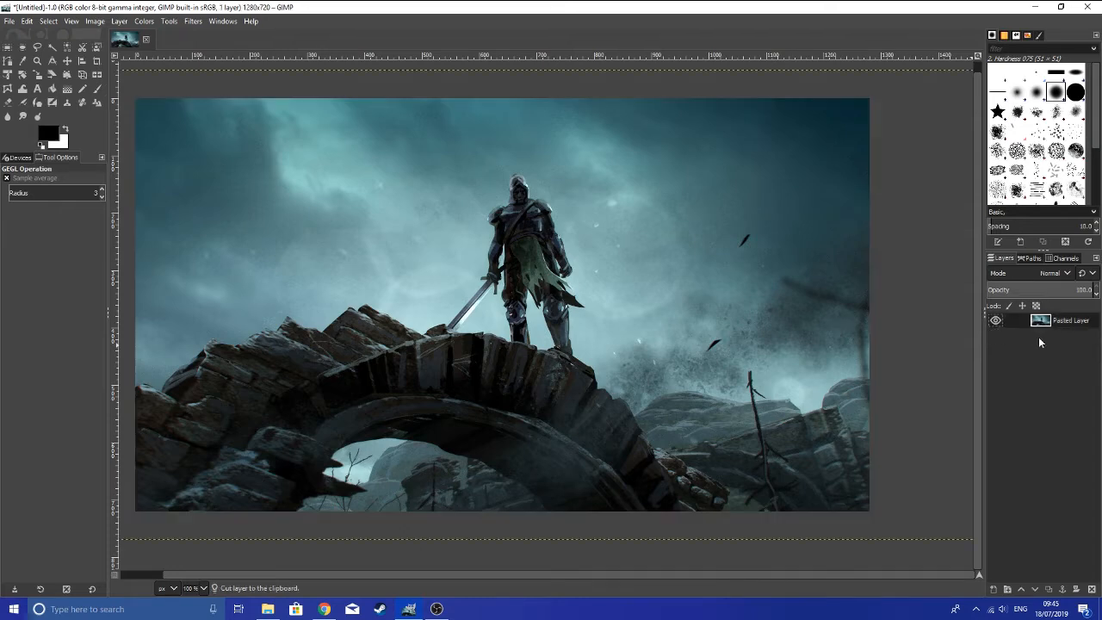
# Scale the pasted layer down with its aspect ratio kept, repositioning it so it covers the full canvas height, and apply the transformation
pyautogui.scroll(-1, 289, 317)
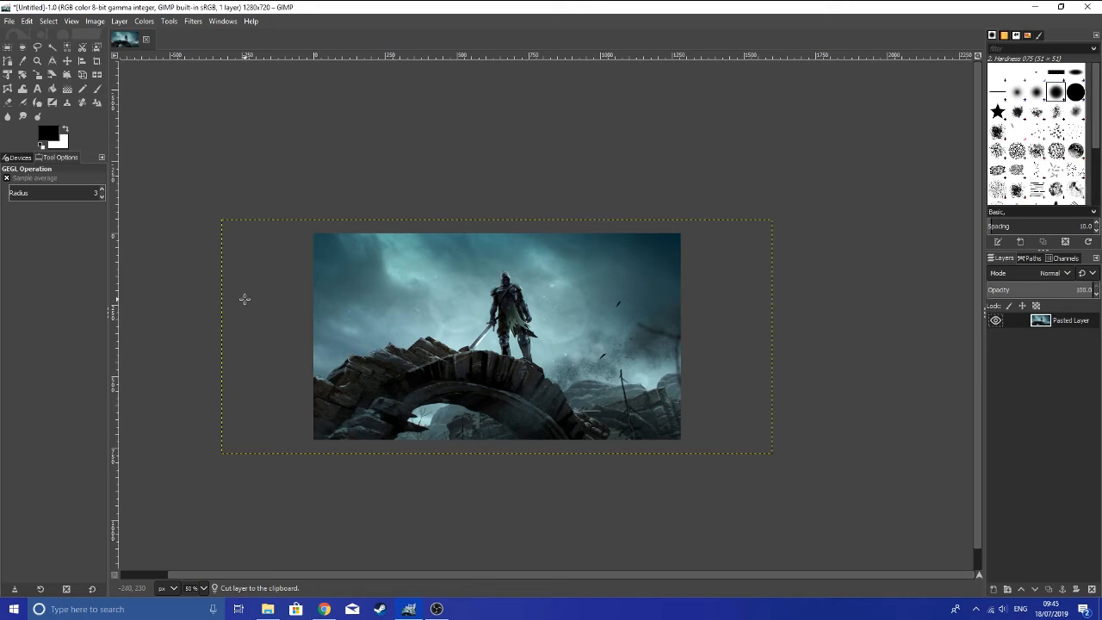
pyautogui.scroll(1, 244, 300)
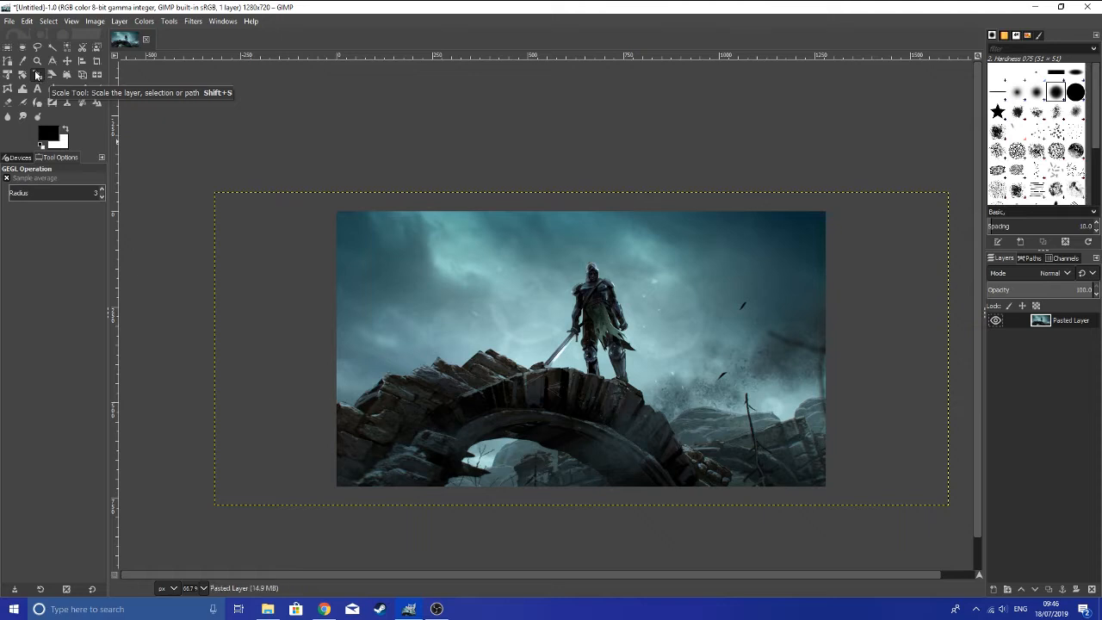
pyautogui.hotkey('shift', 's')
pyautogui.click(508, 276)
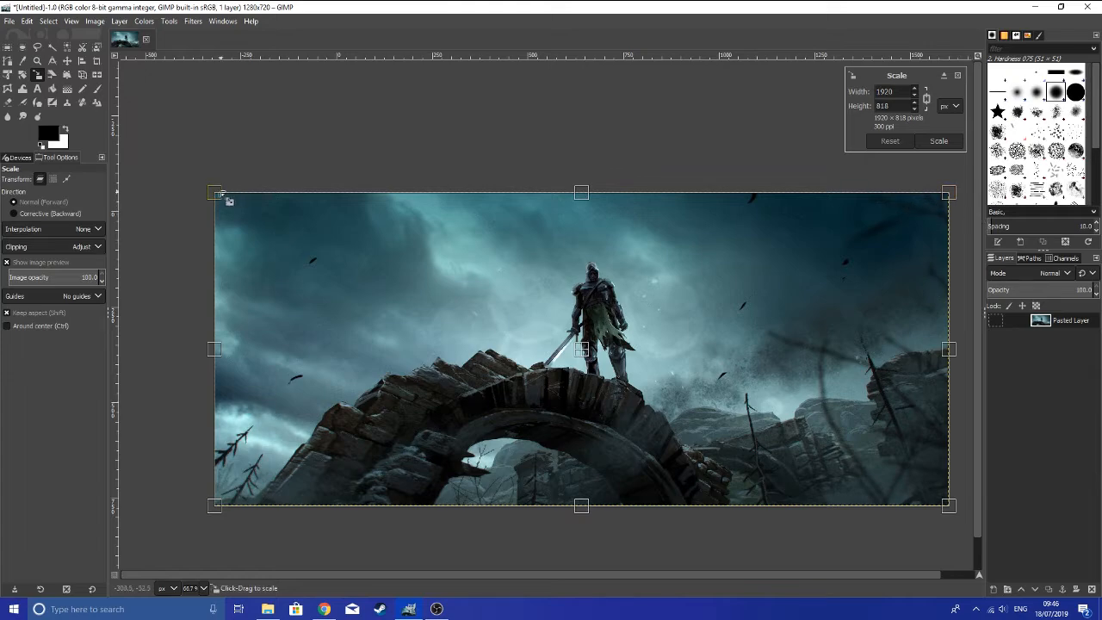
pyautogui.moveTo(950, 504); pyautogui.dragTo(887, 516)
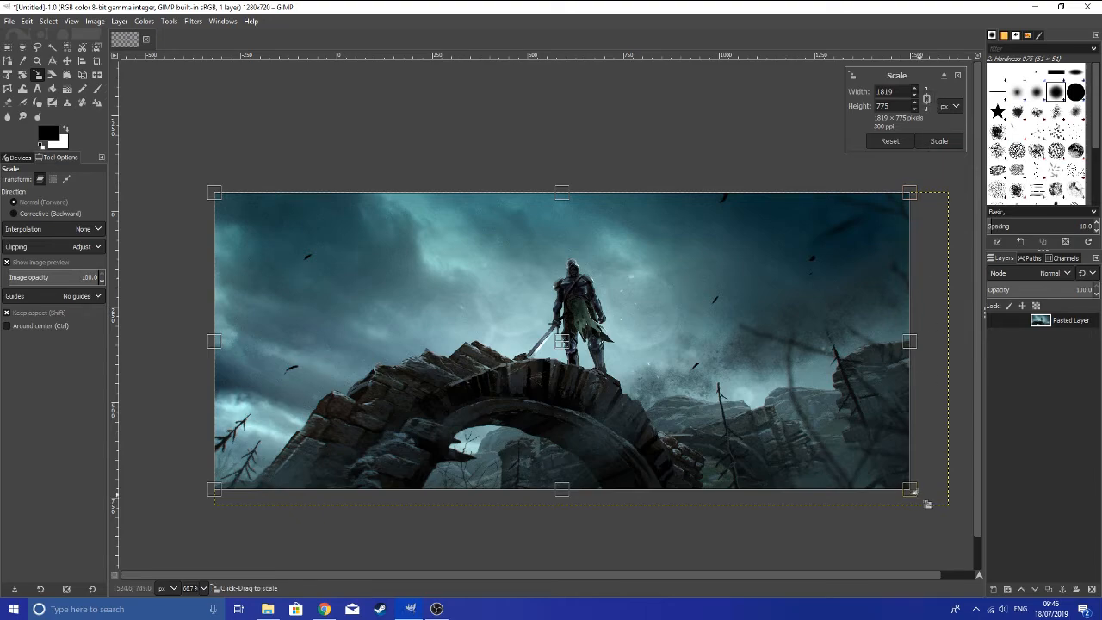
pyautogui.moveTo(910, 492); pyautogui.dragTo(577, 448)
pyautogui.hotkey('ctrl', 'z')
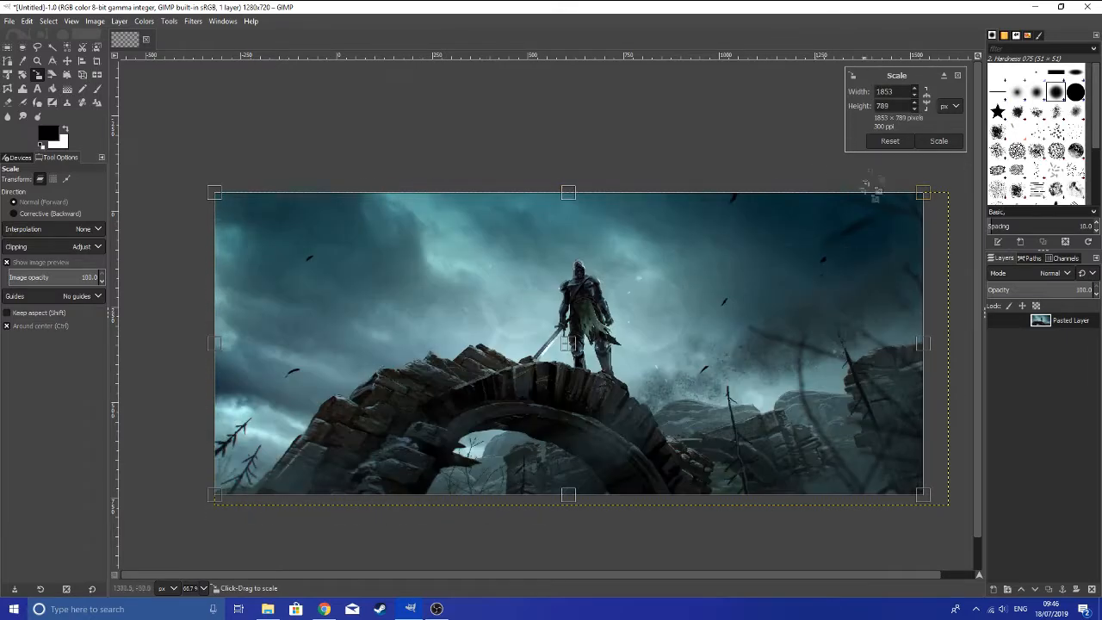
pyautogui.moveTo(927, 513); pyautogui.dragTo(775, 431)
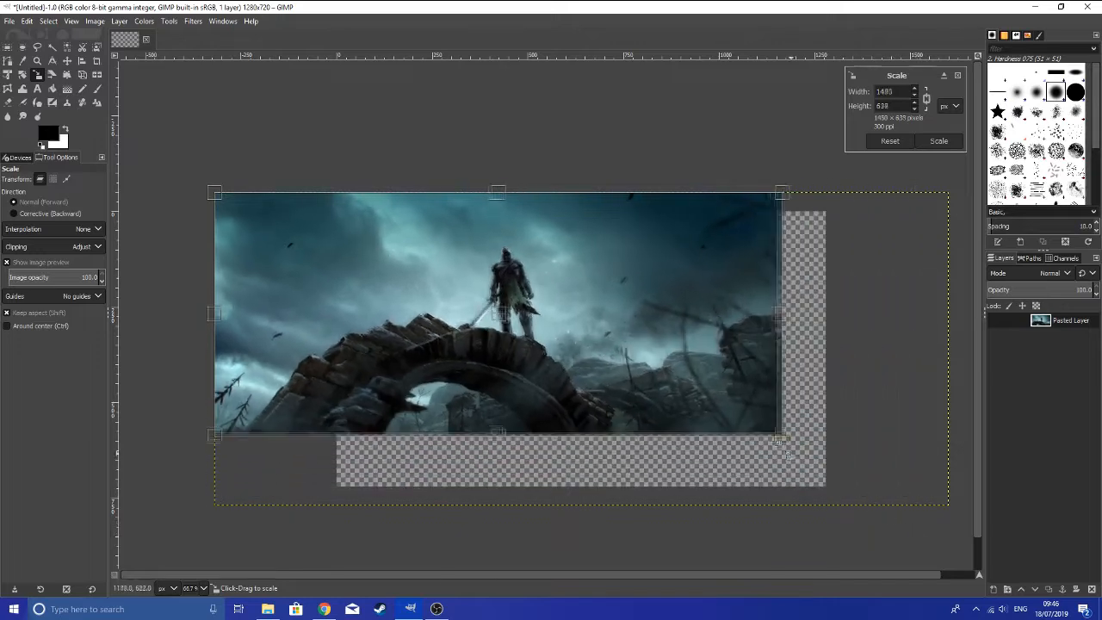
pyautogui.moveTo(495, 312); pyautogui.dragTo(615, 331)
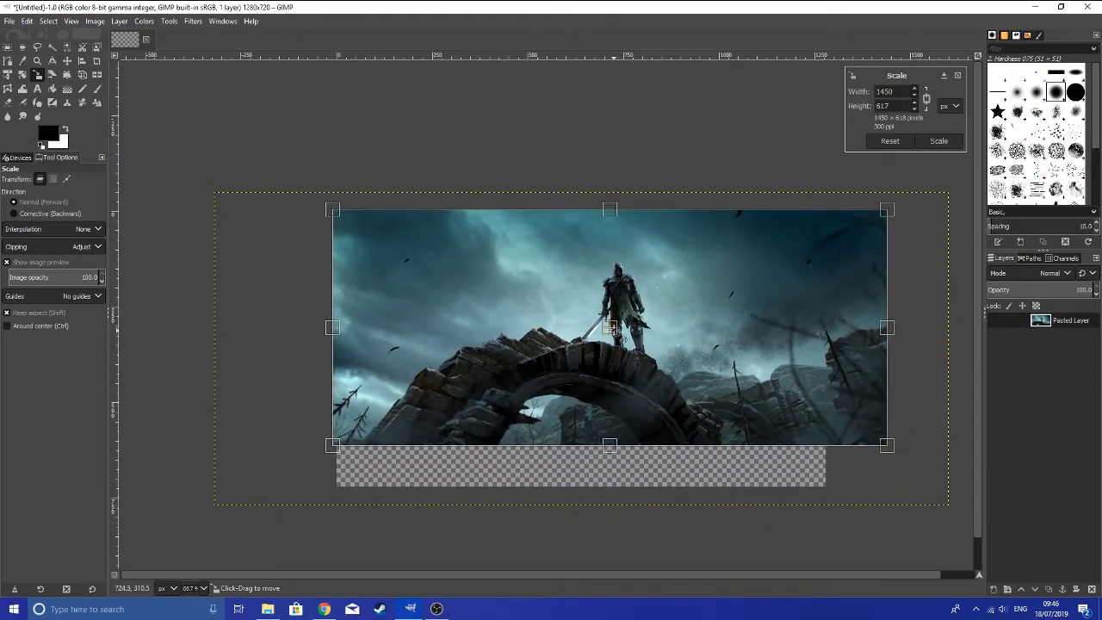
pyautogui.moveTo(887, 446); pyautogui.dragTo(991, 490)
pyautogui.click(937, 141)
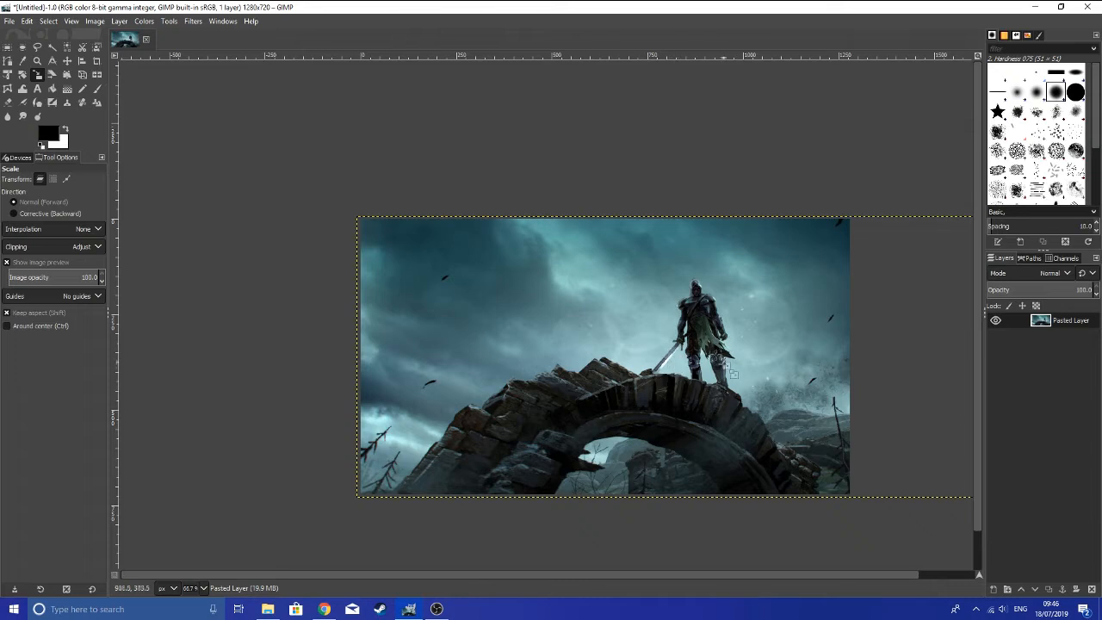
# Move the image layer sideways to bring the knight near the canvas centre, then distribute the layer's vertical centers with the Align tool
pyautogui.click(68, 60)
pyautogui.moveTo(727, 420); pyautogui.dragTo(629, 420)
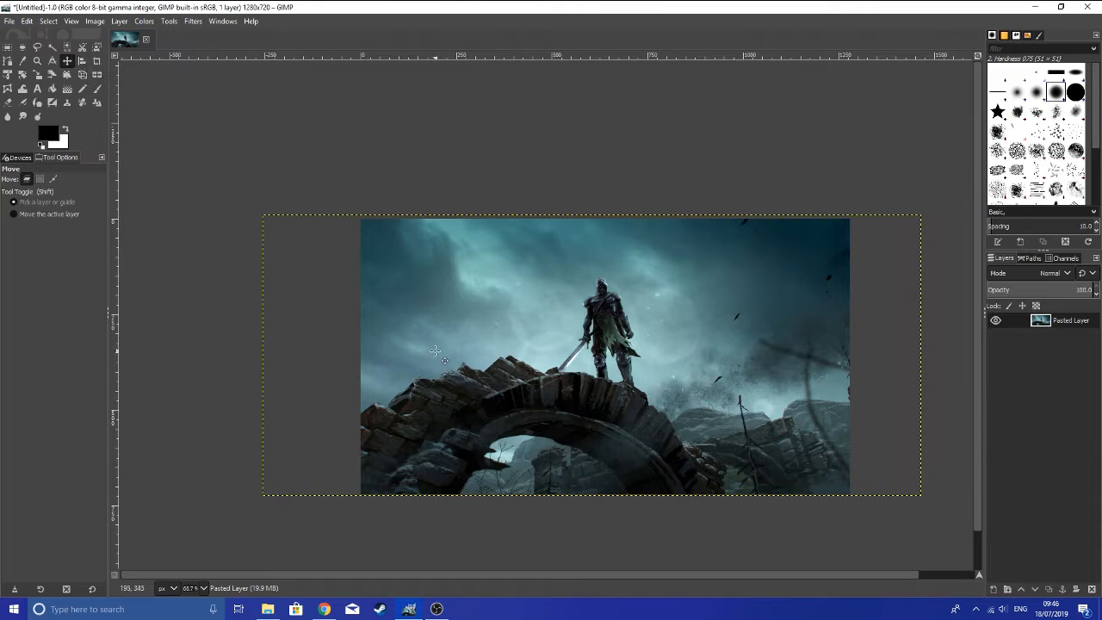
pyautogui.press('q')
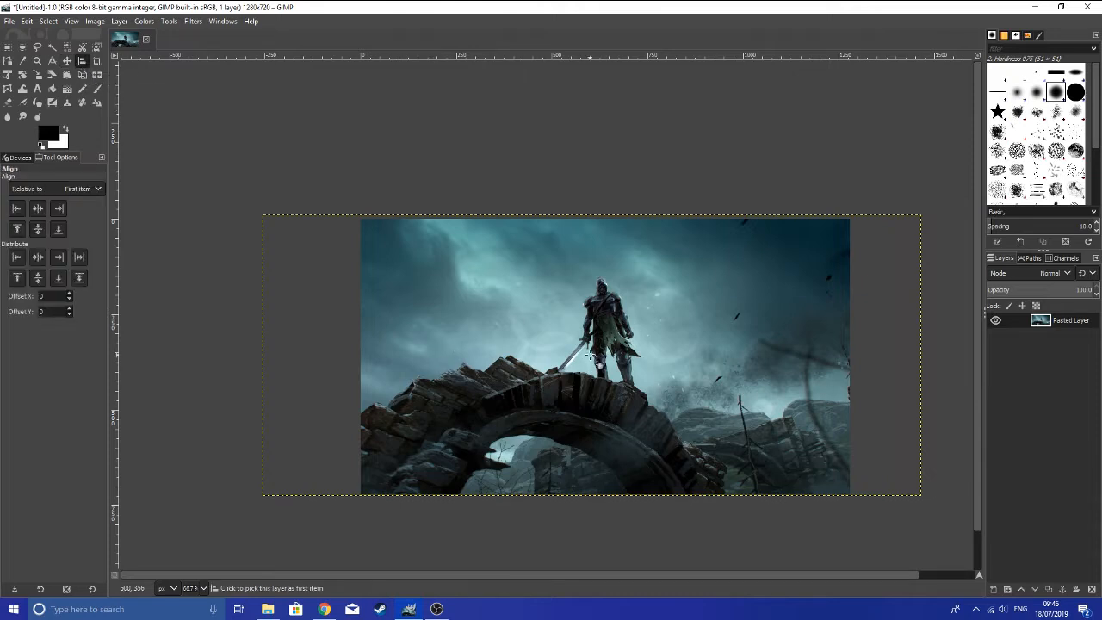
pyautogui.click(539, 323)
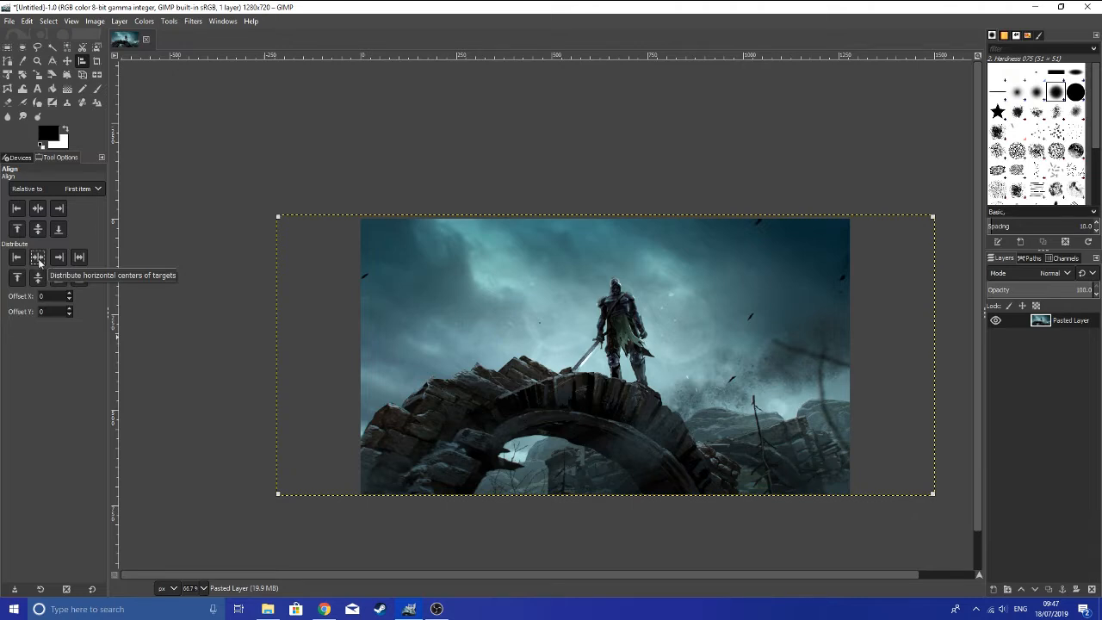
pyautogui.click(36, 278)
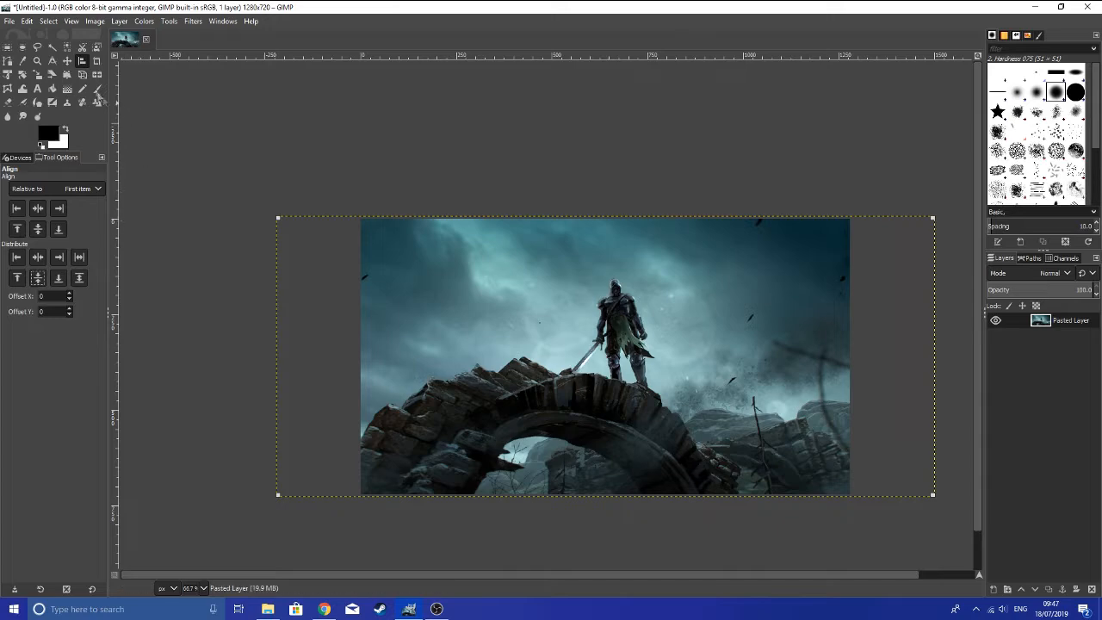
pyautogui.click(68, 63)
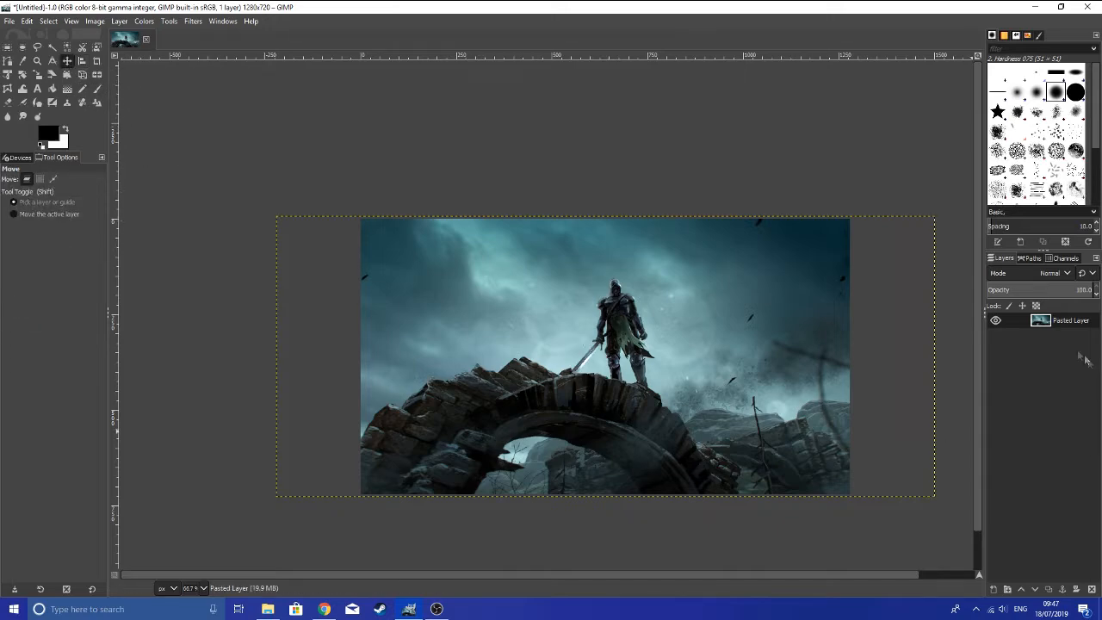
pyautogui.scroll(-2, 575, 345)
pyautogui.scroll(3, 612, 354)
pyautogui.scroll(-1, 617, 356)
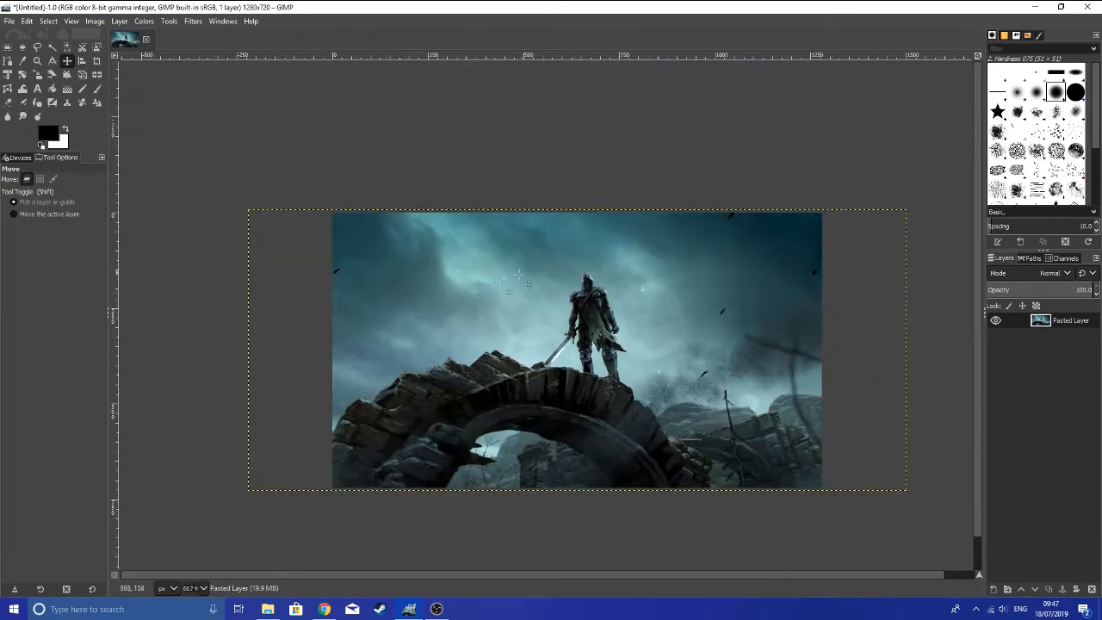
pyautogui.scroll(1, 532, 377)
pyautogui.scroll(-1, 538, 380)
pyautogui.scroll(-1, 564, 370)
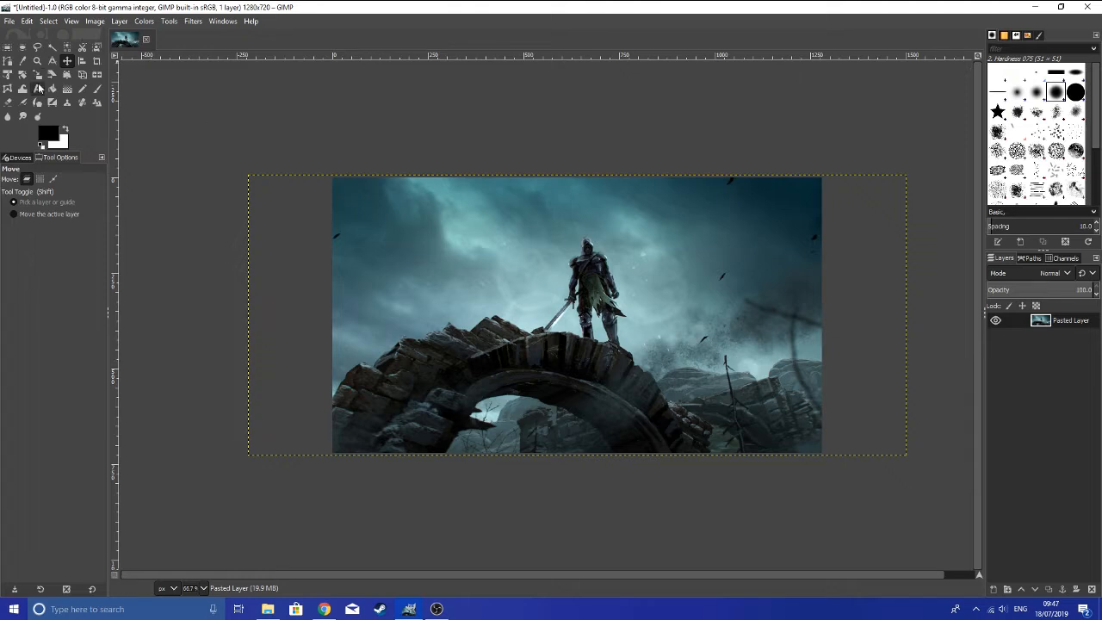
# Add a text layer reading "how to make thumbnails for youtube!" across the upper part of the picture
pyautogui.click(38, 90)
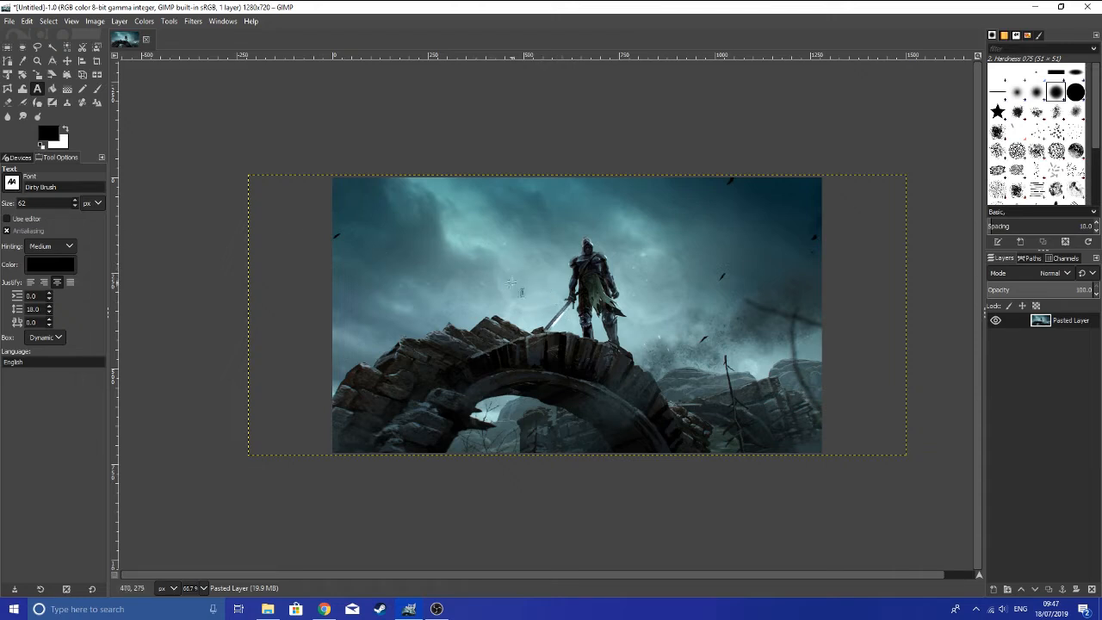
pyautogui.click(473, 250)
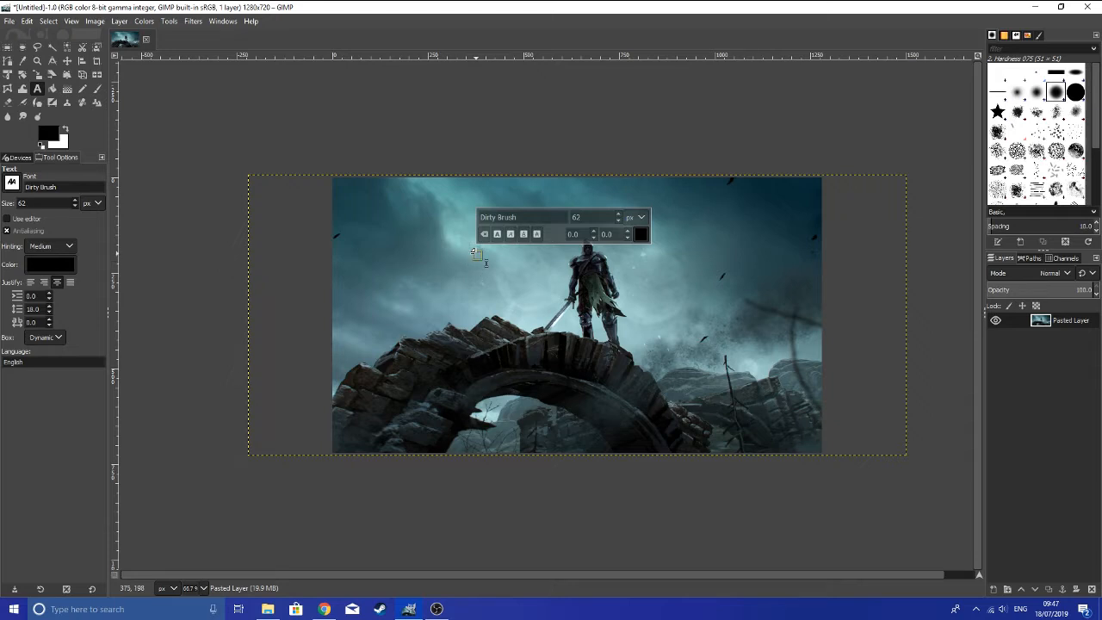
pyautogui.write('h')
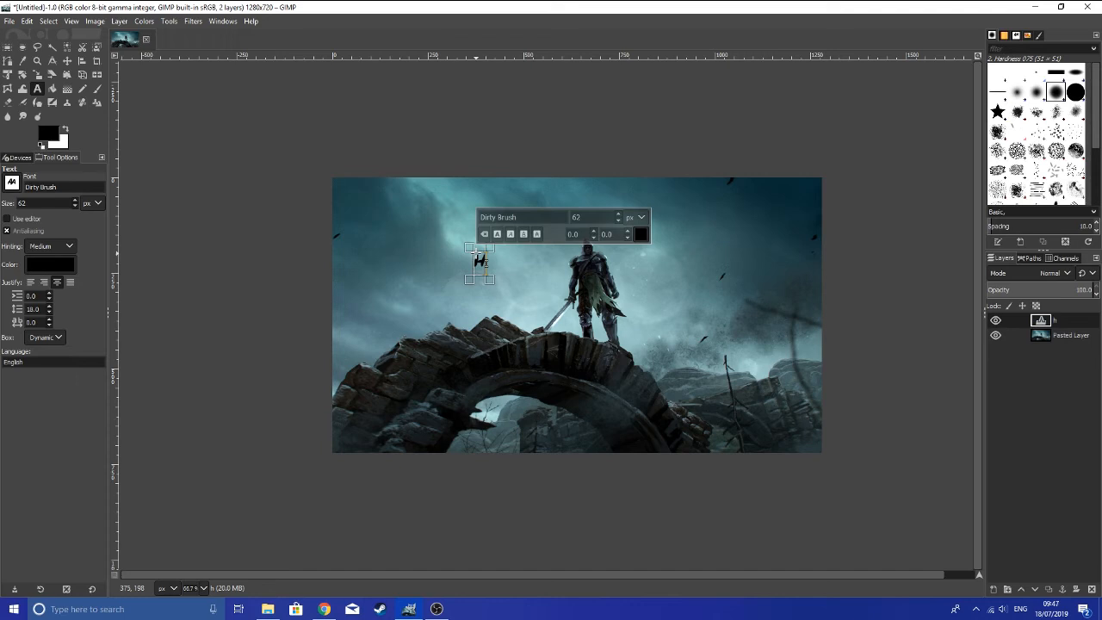
pyautogui.write('ow to')
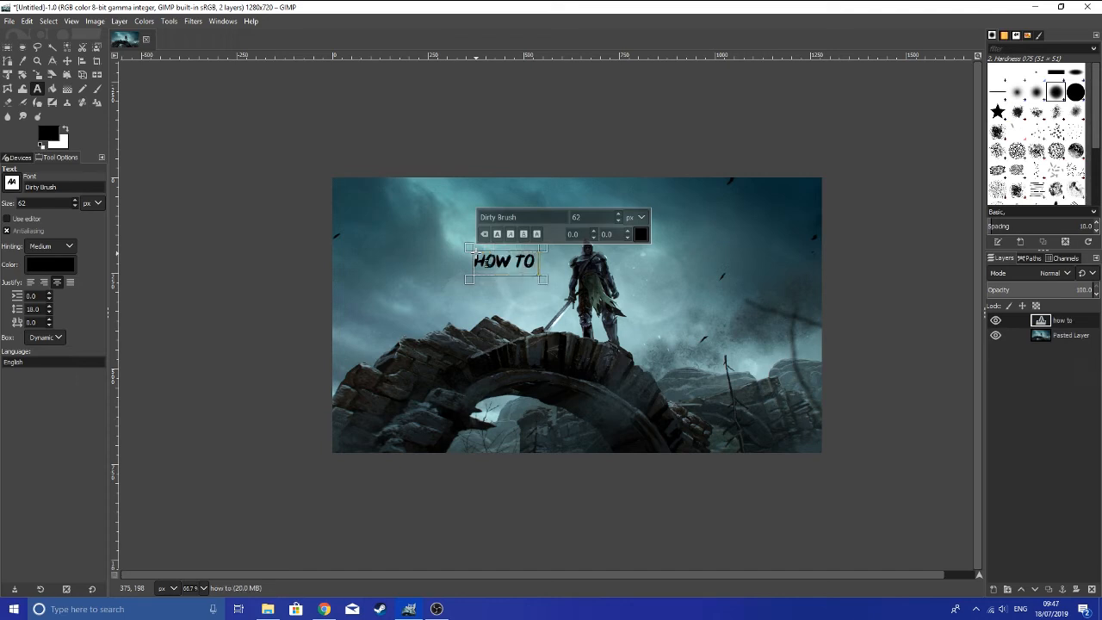
pyautogui.write(' make')
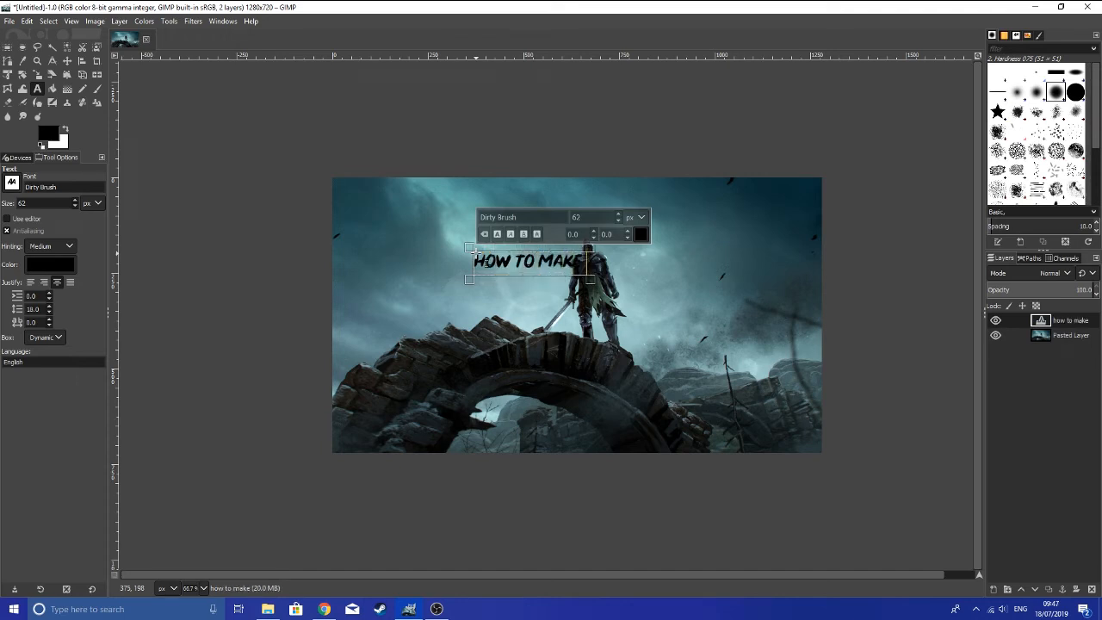
pyautogui.write(' thumbnaiu')
pyautogui.press('BackSpace')
pyautogui.write('ls for')
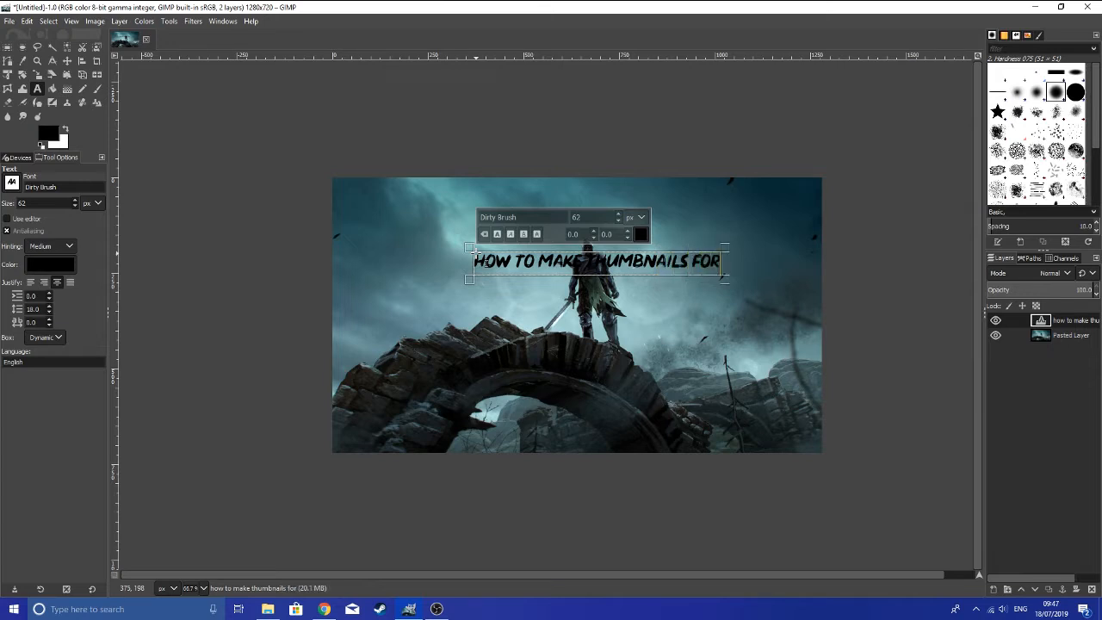
pyautogui.write(' youtube!')
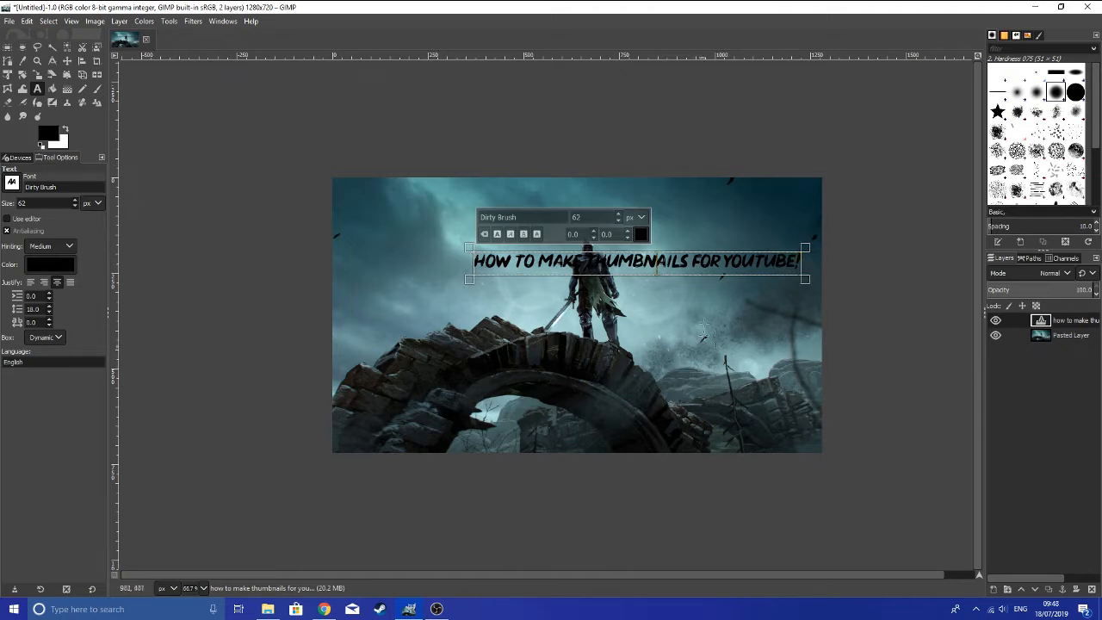
# Break the title into two centred lines so that "thumbnails for youtube!" starts the second line
pyautogui.click(583, 261)
pyautogui.press('Return')
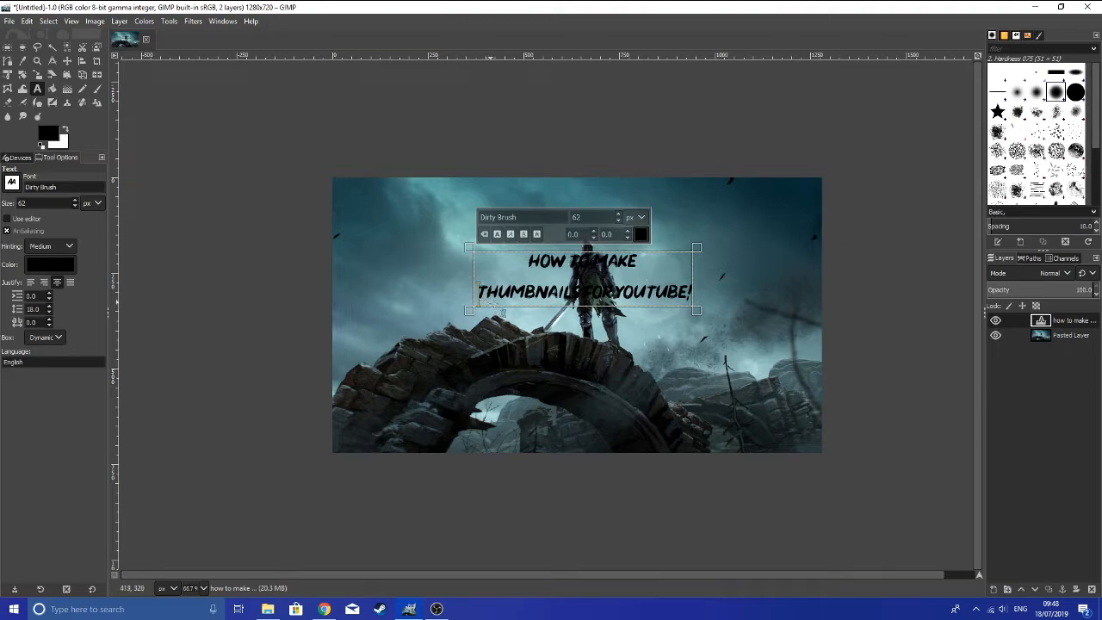
pyautogui.press('BackSpace')
pyautogui.scroll(3, 608, 282)
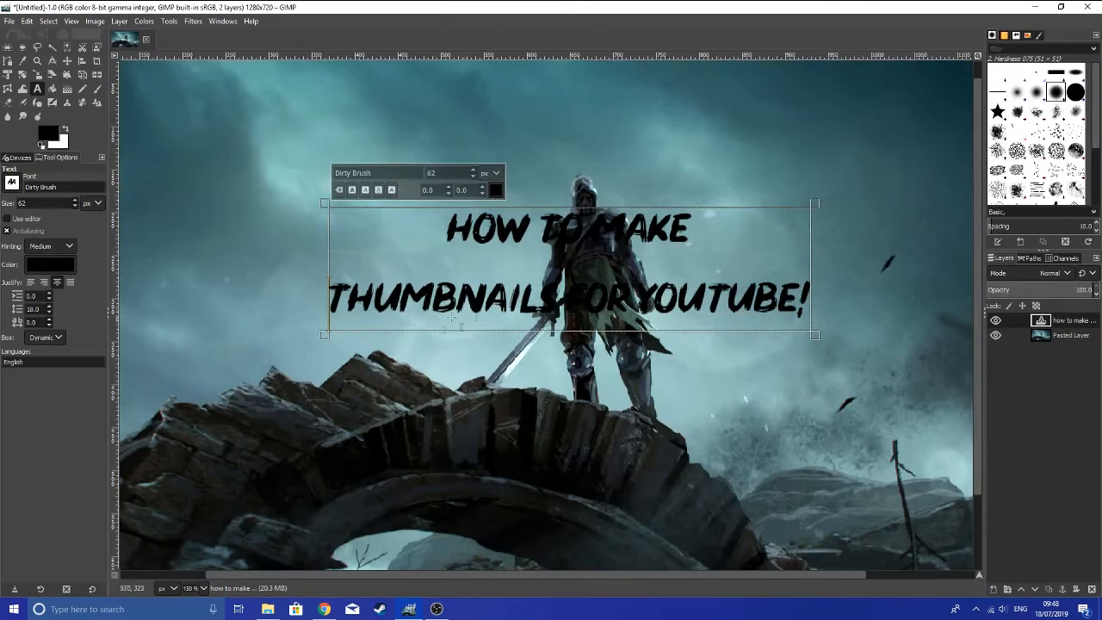
pyautogui.scroll(-1, 424, 301)
pyautogui.scroll(1, 413, 300)
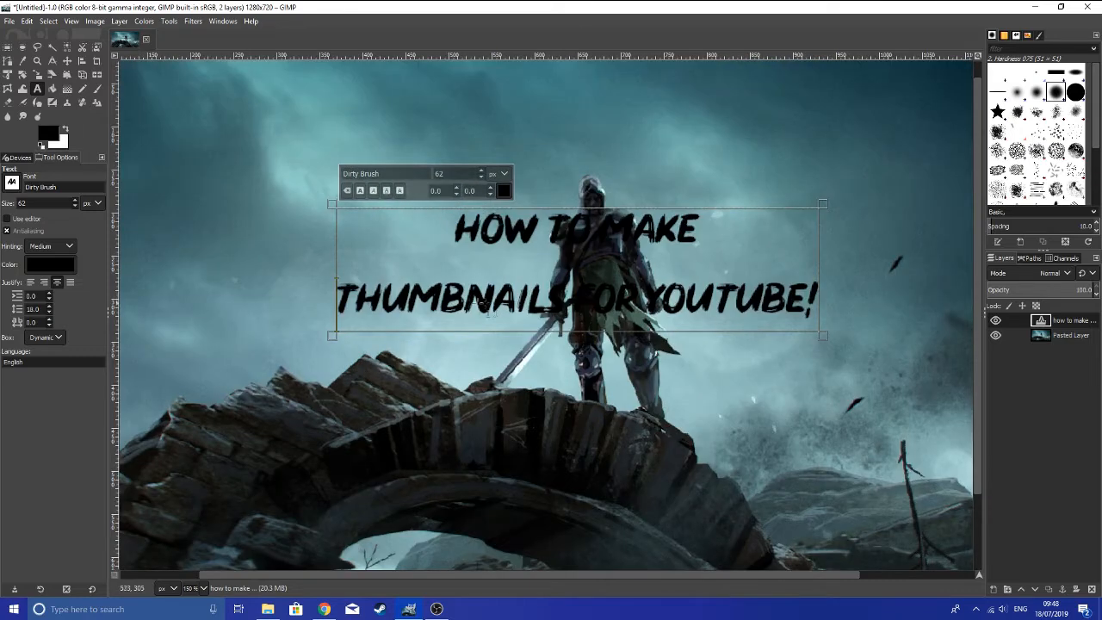
# Change the font of the whole title text to Supersonic Rocketship
pyautogui.click(531, 297)
pyautogui.click(764, 303)
pyautogui.moveTo(811, 300); pyautogui.dragTo(321, 248)
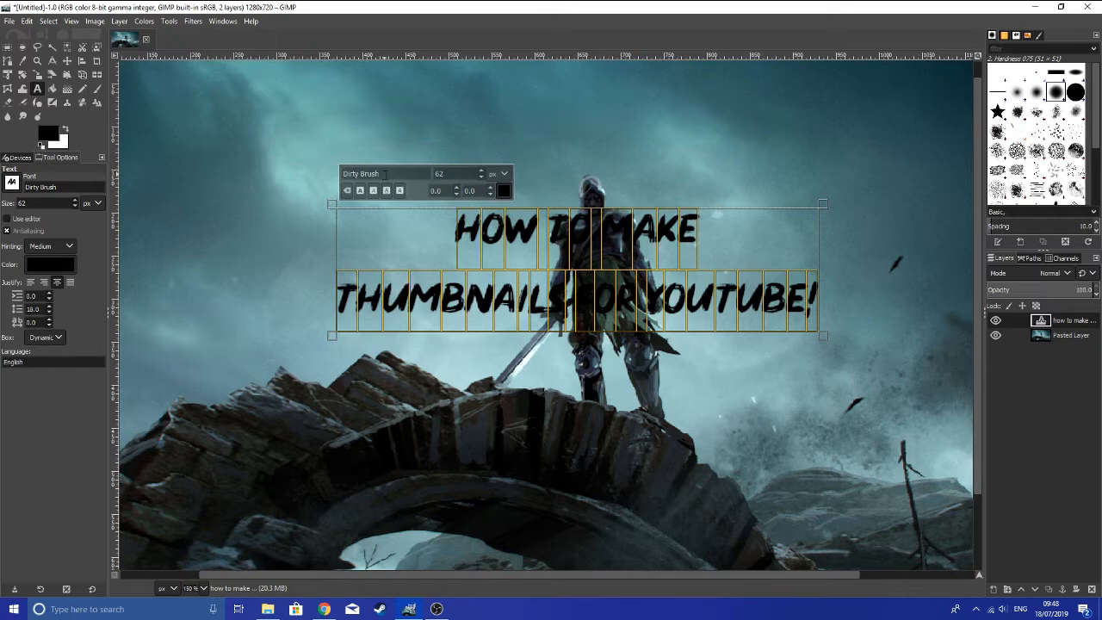
pyautogui.click(380, 174)
pyautogui.moveTo(380, 174); pyautogui.dragTo(325, 174)
pyautogui.click(380, 174)
pyautogui.moveTo(403, 173); pyautogui.dragTo(201, 168)
pyautogui.write('Supersonic Rocketship')
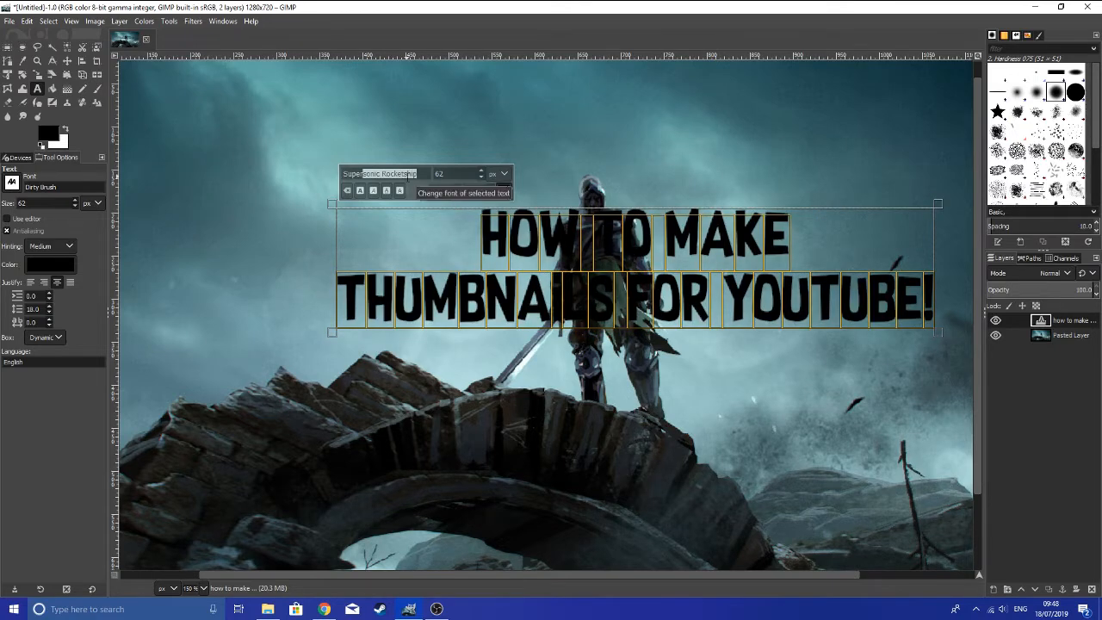
pyautogui.click(416, 174)
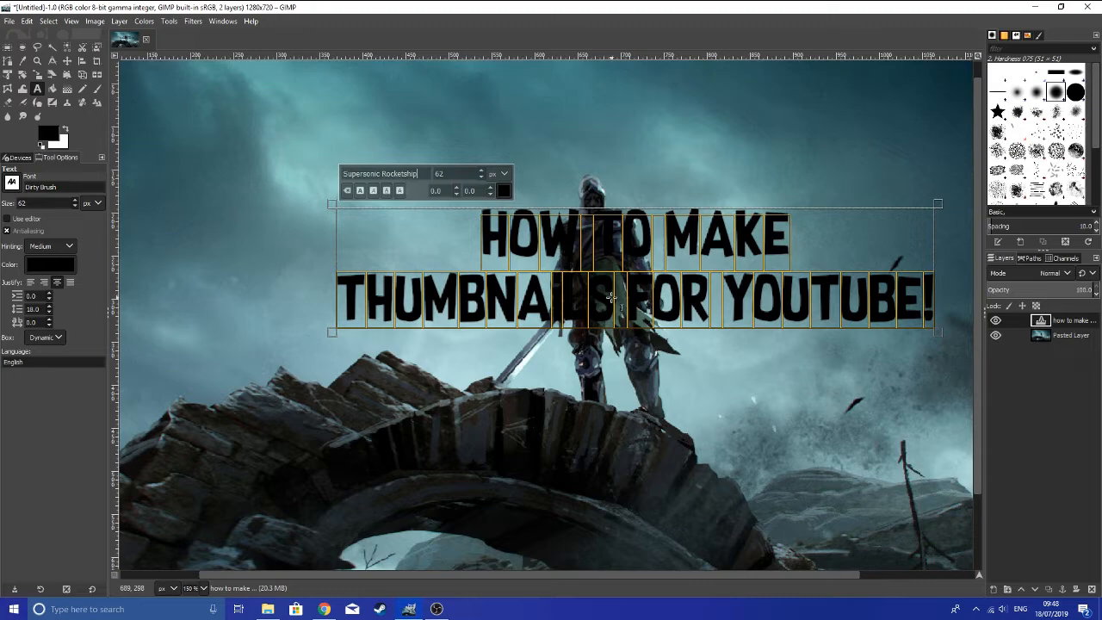
# Move the title's line break so the first line ends after "thumbnails" and the second reads "for youtube!", without a leading space
pyautogui.scroll(-2, 616, 295)
pyautogui.scroll(1, 617, 295)
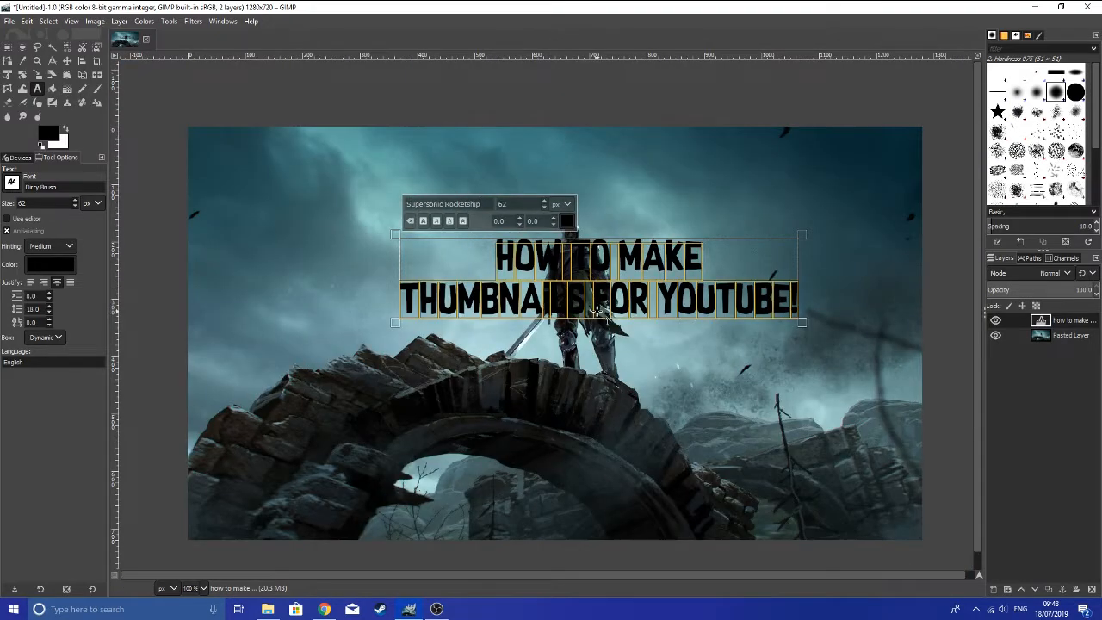
pyautogui.click(649, 303)
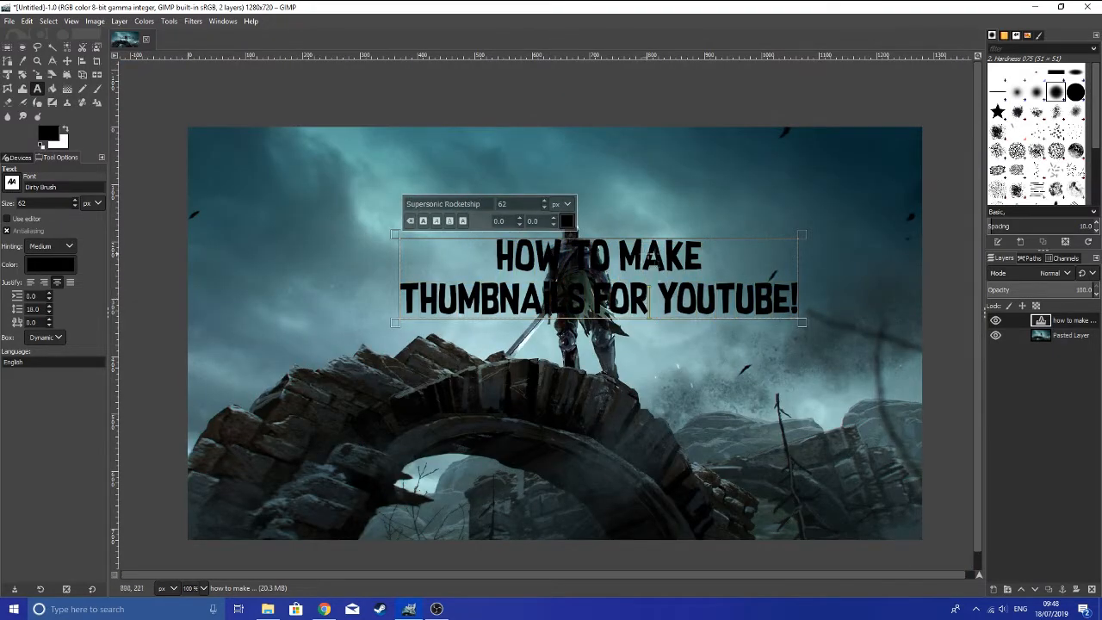
pyautogui.click(402, 295)
pyautogui.press('BackSpace')
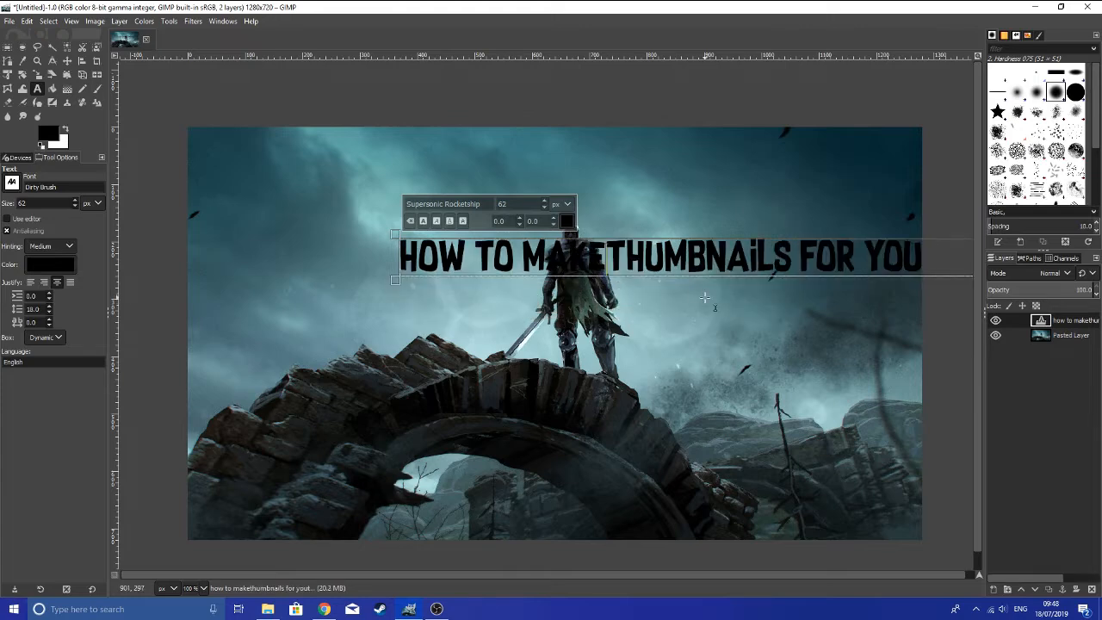
pyautogui.click(800, 255)
pyautogui.press('Return')
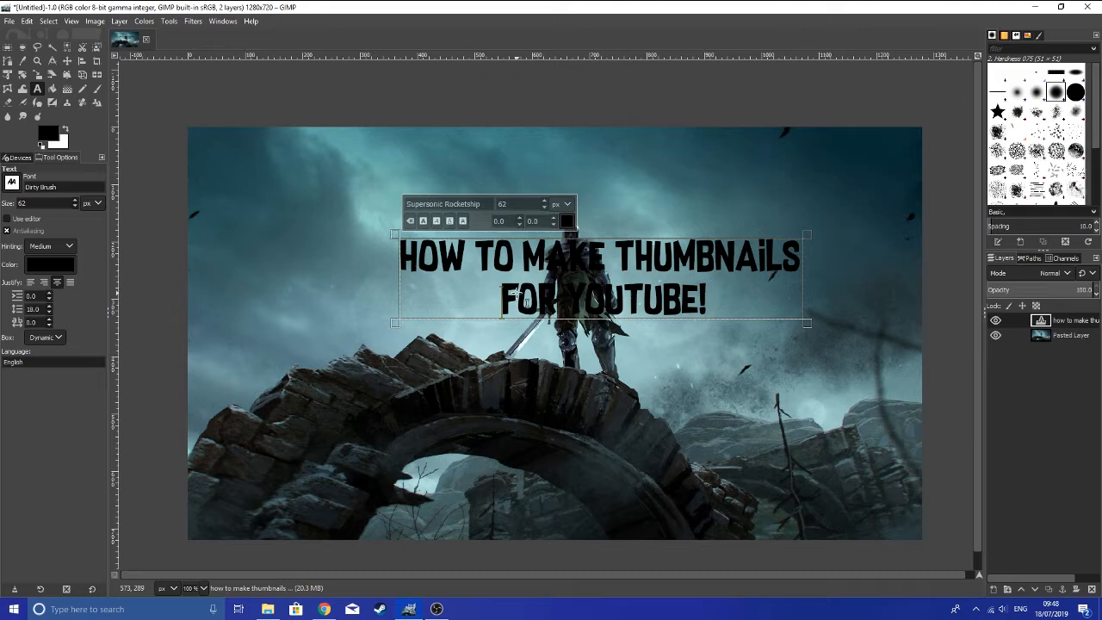
pyautogui.press('Delete')
# Enlarge the whole title text to 109 px
pyautogui.hotkey('ctrl', 'a')
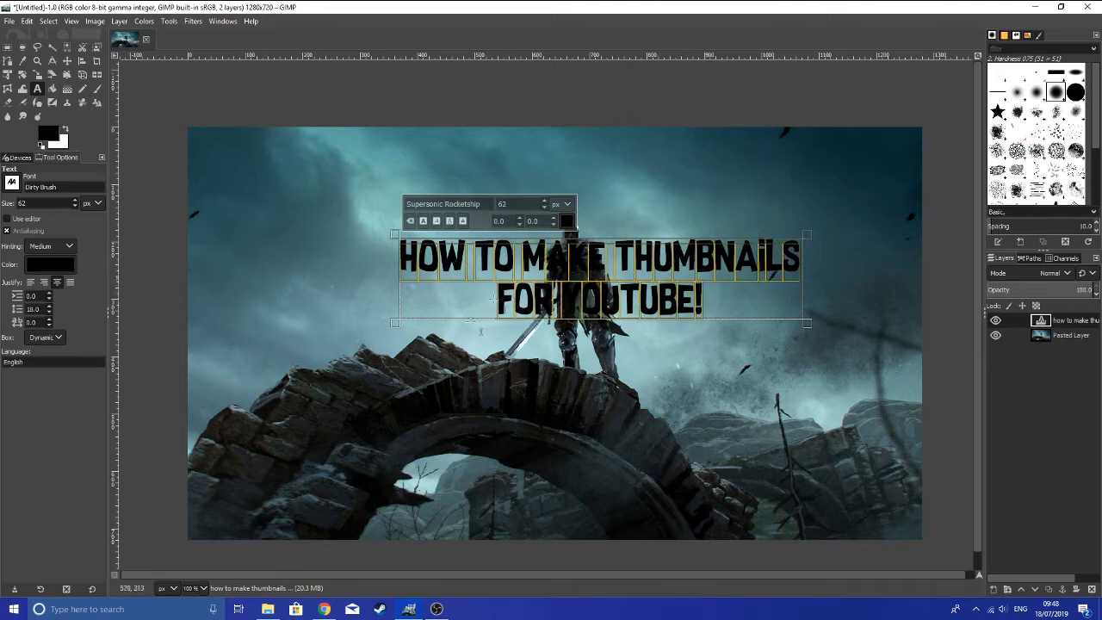
pyautogui.scroll(8, 545, 203)
pyautogui.scroll(14, 544, 203)
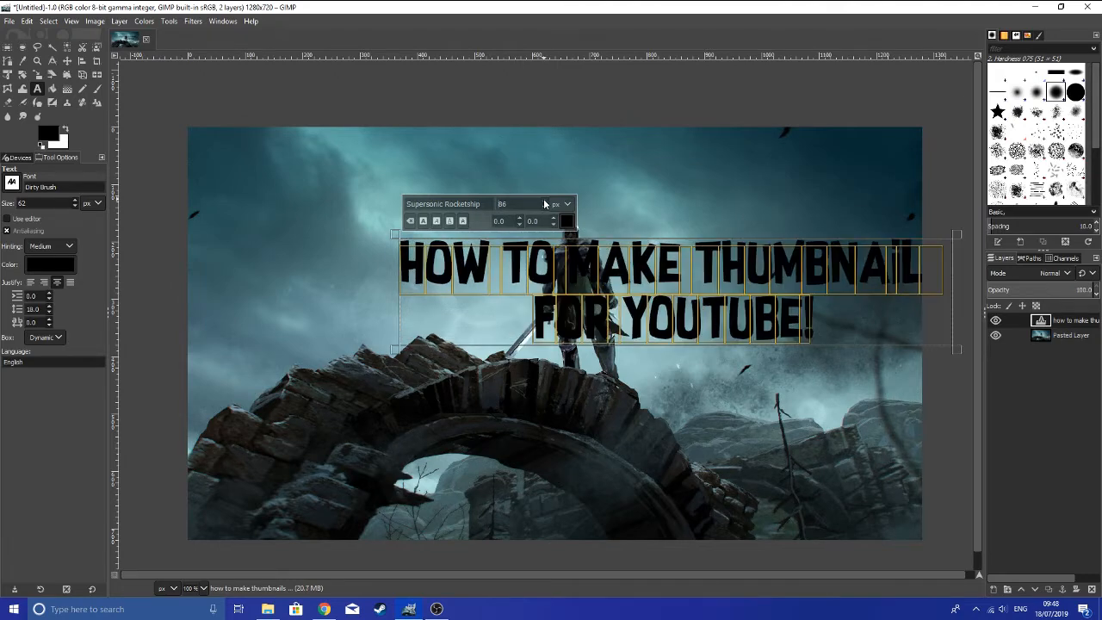
pyautogui.scroll(3, 544, 203)
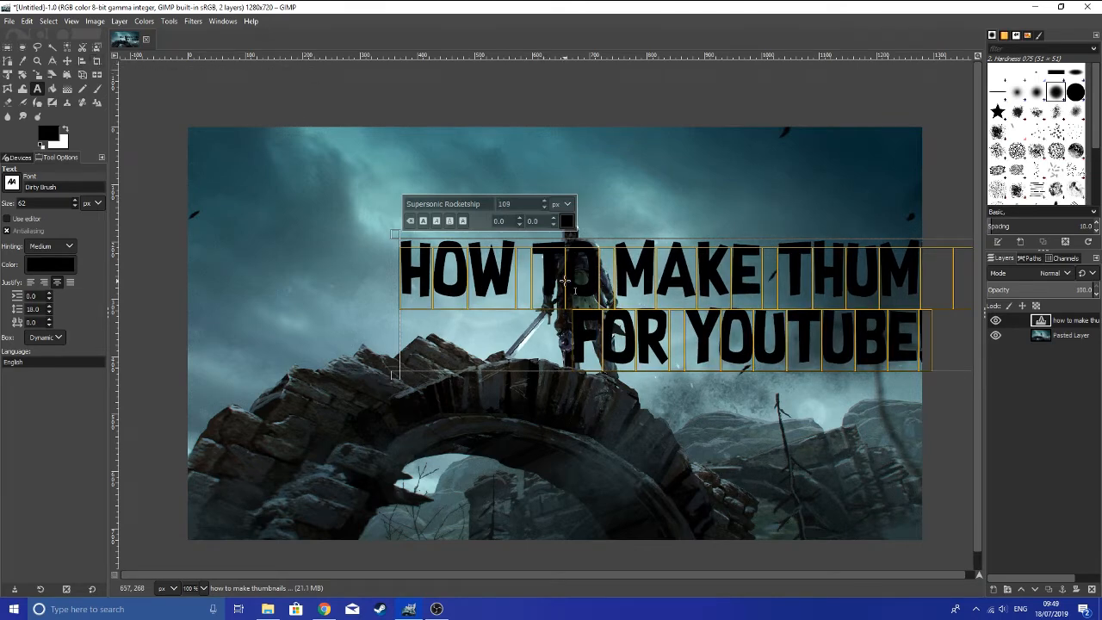
# Centre the title text layer vertically and horizontally on the canvas with the Align tool
pyautogui.click(82, 61)
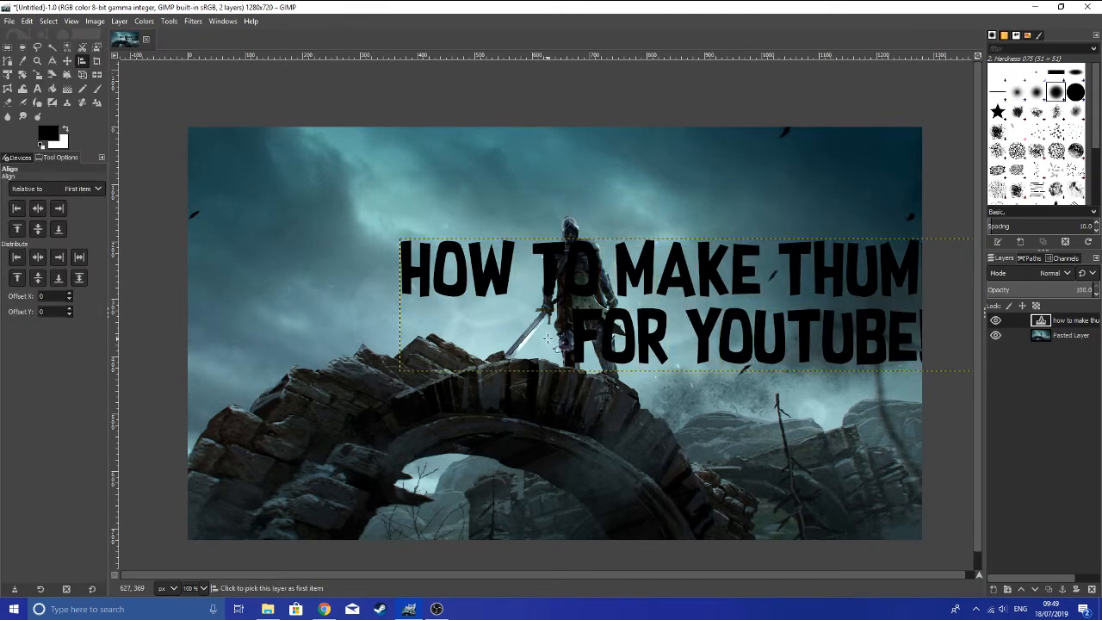
pyautogui.click(38, 278)
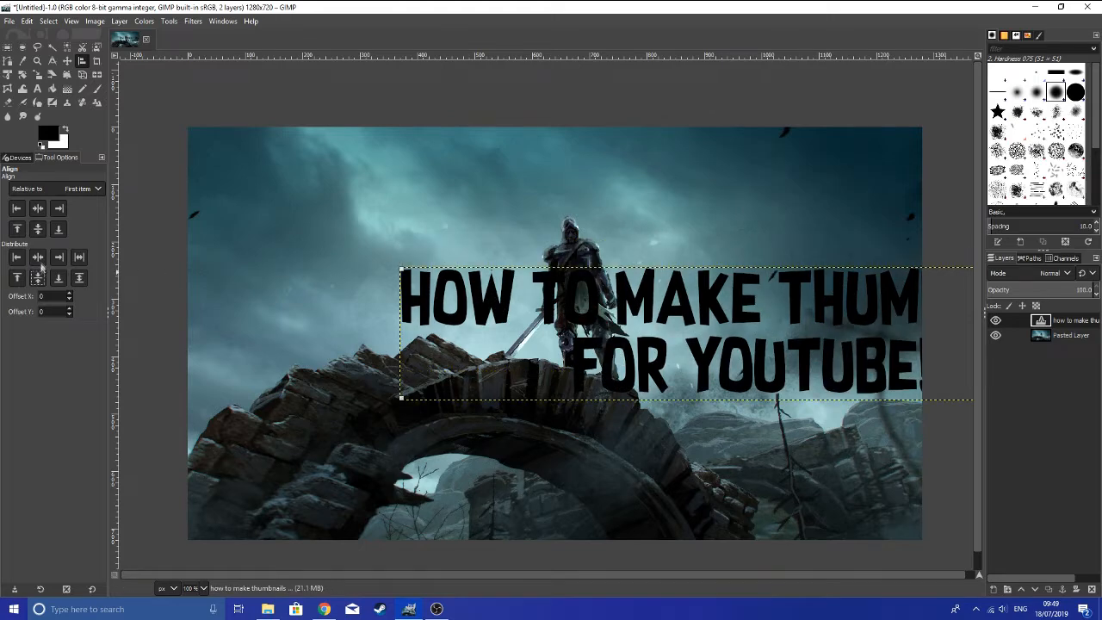
pyautogui.click(39, 257)
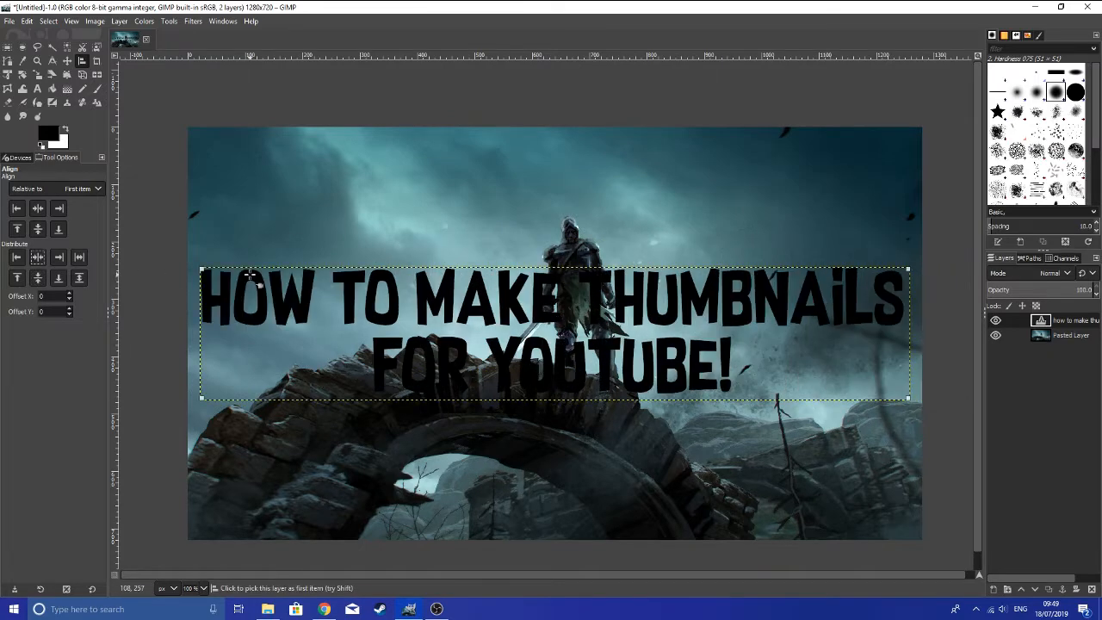
pyautogui.scroll(-3, 175, 264)
pyautogui.scroll(2, 177, 296)
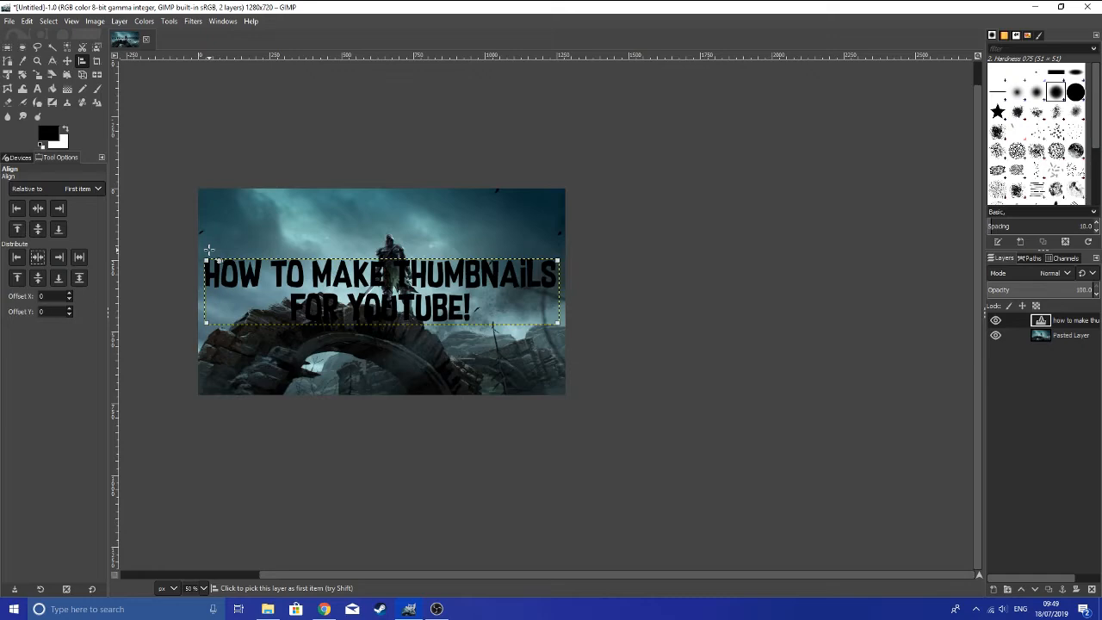
pyautogui.scroll(2, 388, 250)
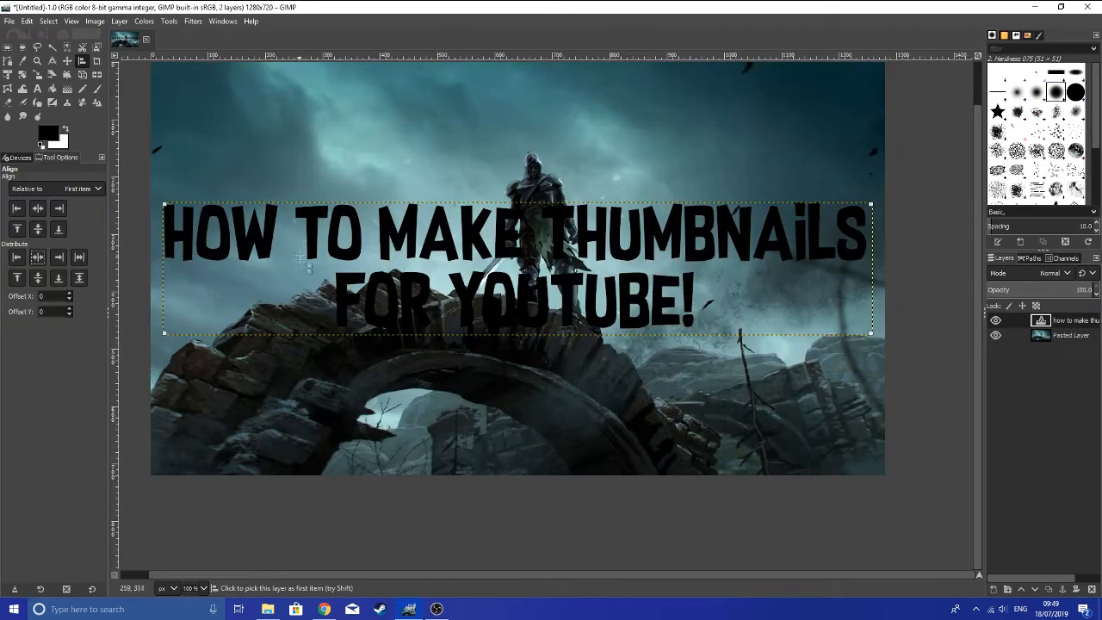
# Hide the pasted image layer so that only the title text shows on the transparent canvas
pyautogui.click(1062, 338)
pyautogui.click(996, 335)
pyautogui.click(997, 334)
pyautogui.click(996, 335)
pyautogui.click(996, 335)
pyautogui.click(997, 335)
pyautogui.click(996, 335)
pyautogui.click(996, 335)
pyautogui.click(996, 334)
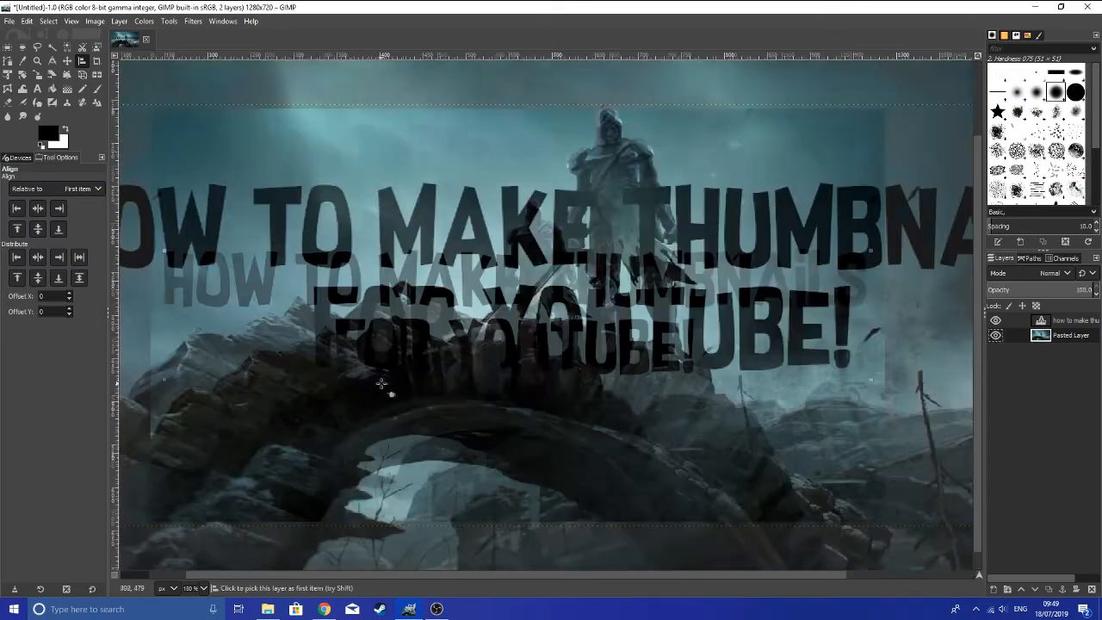
pyautogui.scroll(1, 431, 366)
pyautogui.scroll(1, 439, 371)
pyautogui.scroll(-3, 483, 369)
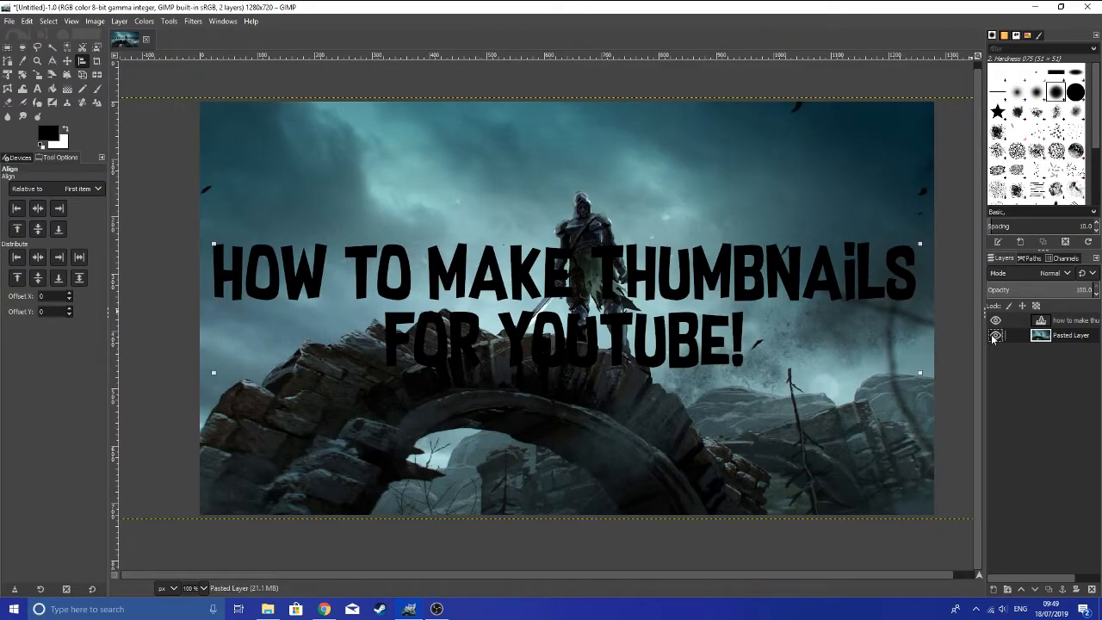
pyautogui.click(996, 335)
pyautogui.scroll(-1, 682, 344)
pyautogui.scroll(2, 682, 345)
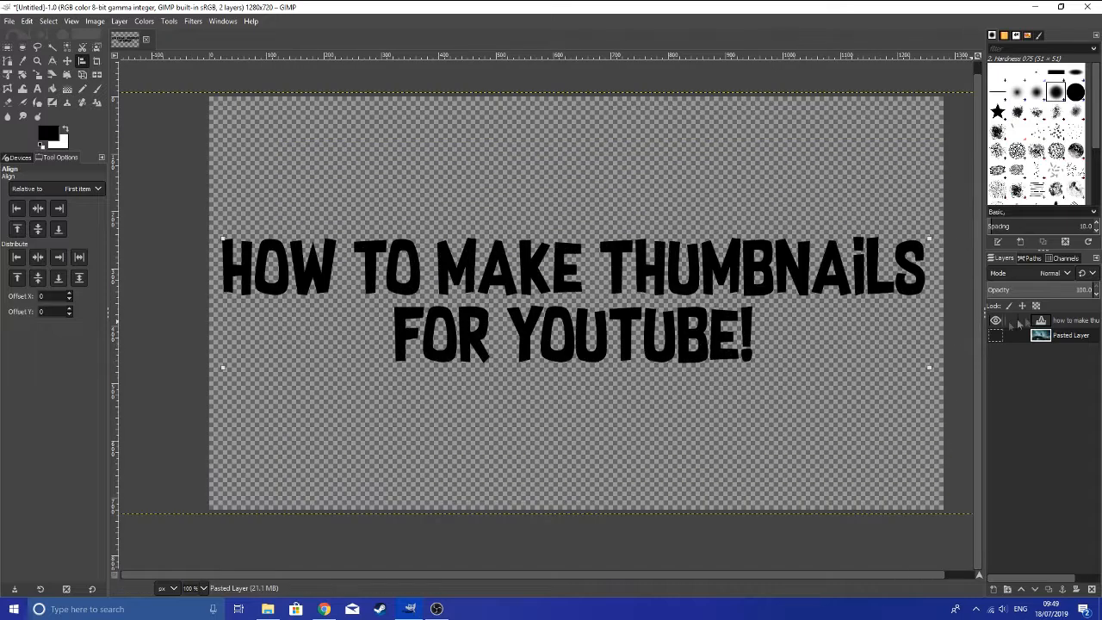
# Add a line break after "make" so that "thumbnails" gets its own line in a three-line title
pyautogui.click(37, 89)
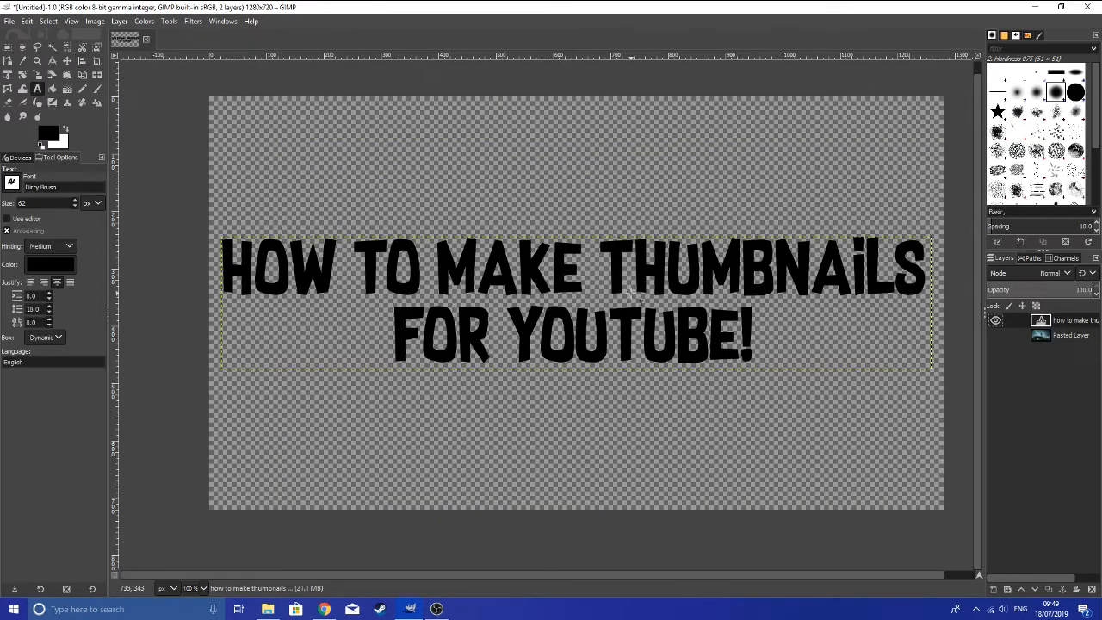
pyautogui.click(579, 262)
pyautogui.press('Return')
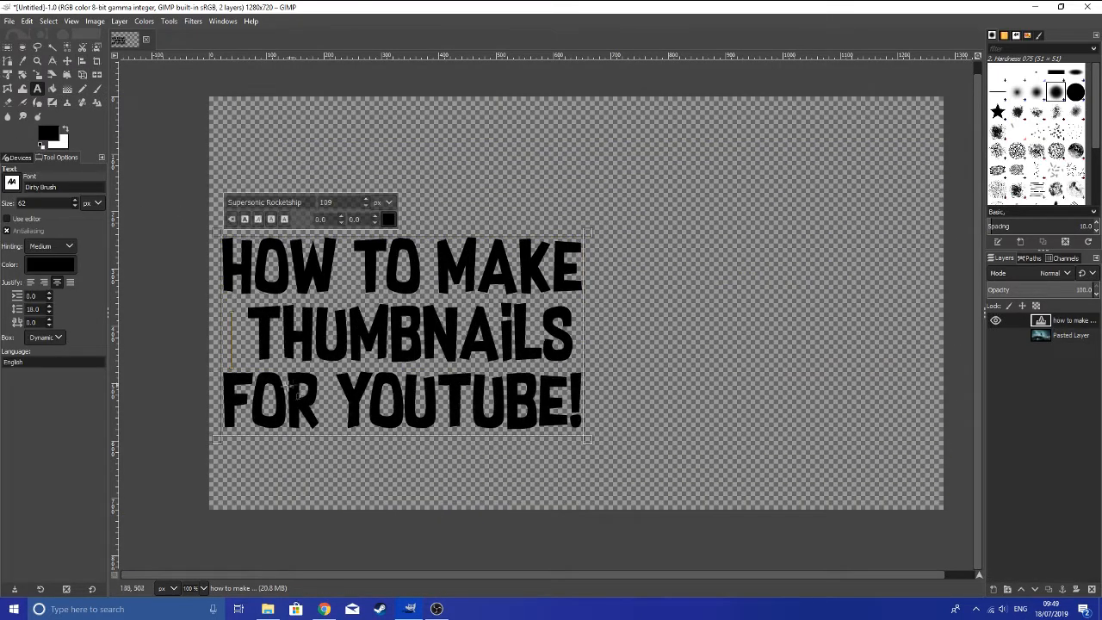
pyautogui.click(251, 321)
# Set the size of the whole three-line title text to 156 px
pyautogui.hotkey('ctrl', 'a')
pyautogui.scroll(20, 364, 202)
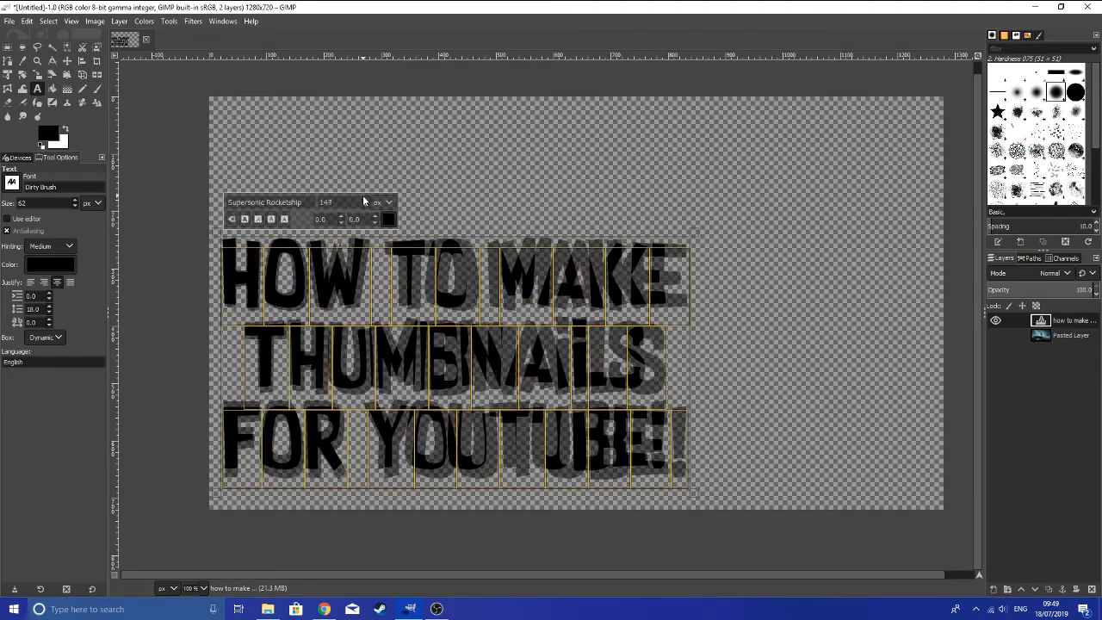
pyautogui.scroll(-8, 368, 204)
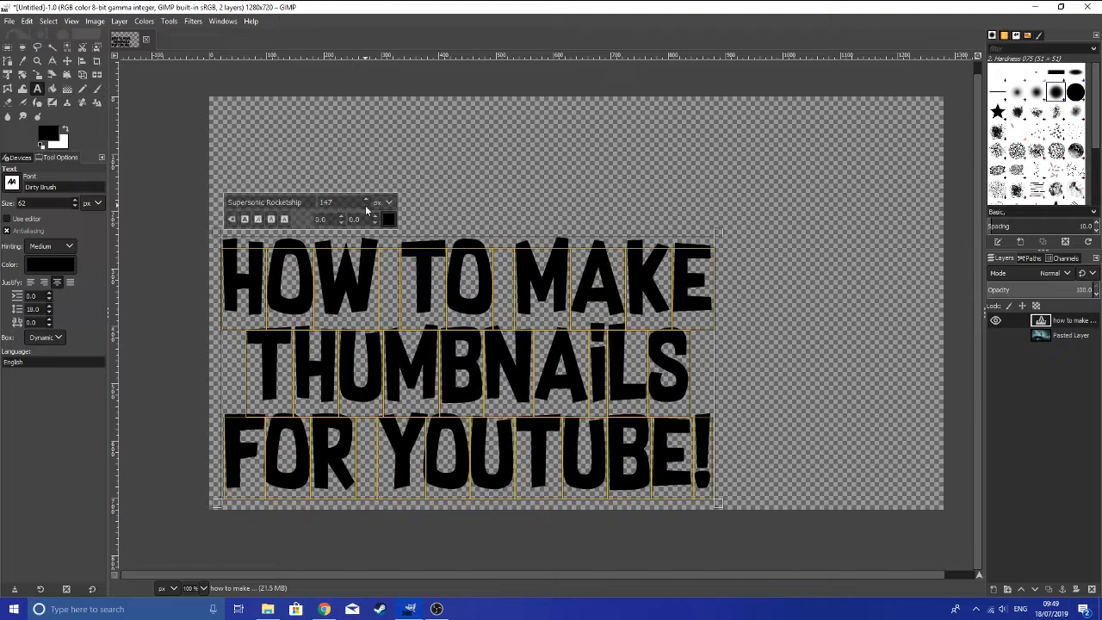
pyautogui.scroll(9, 366, 202)
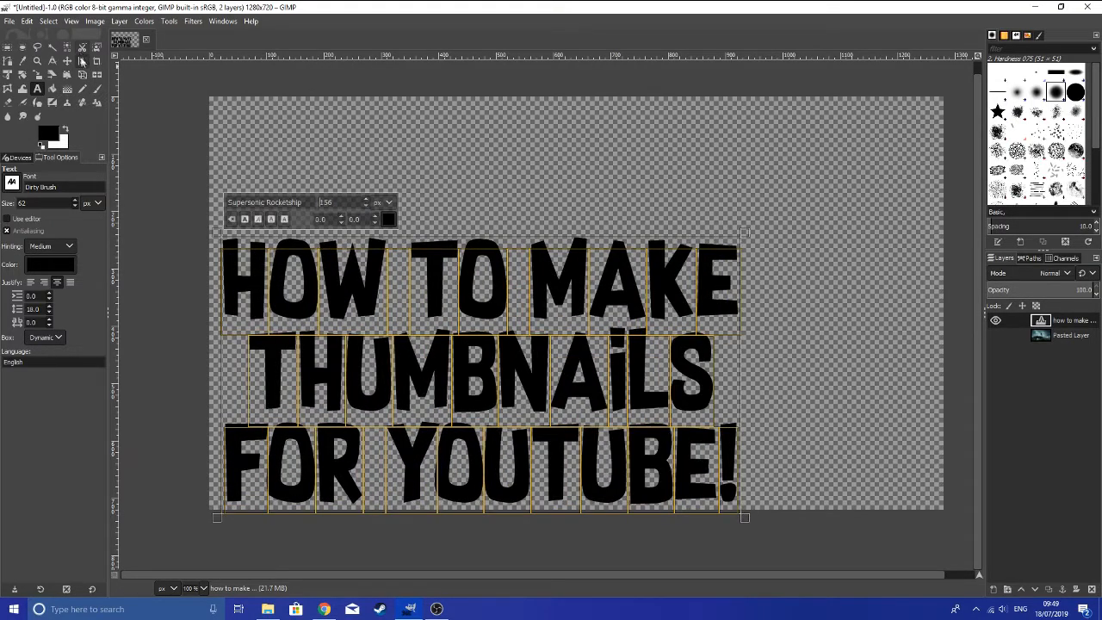
# Centre the three-line title layer on the canvas in both directions with the Align tool
pyautogui.click(82, 60)
pyautogui.click(315, 288)
pyautogui.click(37, 277)
pyautogui.click(37, 256)
pyautogui.click(22, 74)
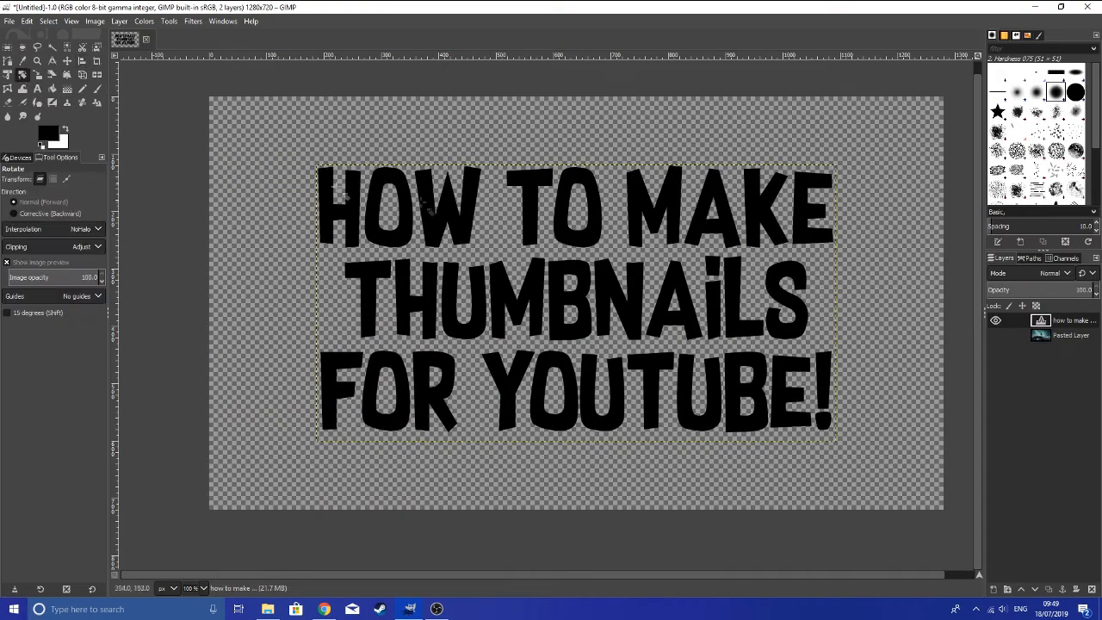
pyautogui.click(449, 217)
pyautogui.click(958, 75)
pyautogui.scroll(1, 532, 318)
pyautogui.scroll(-1, 656, 334)
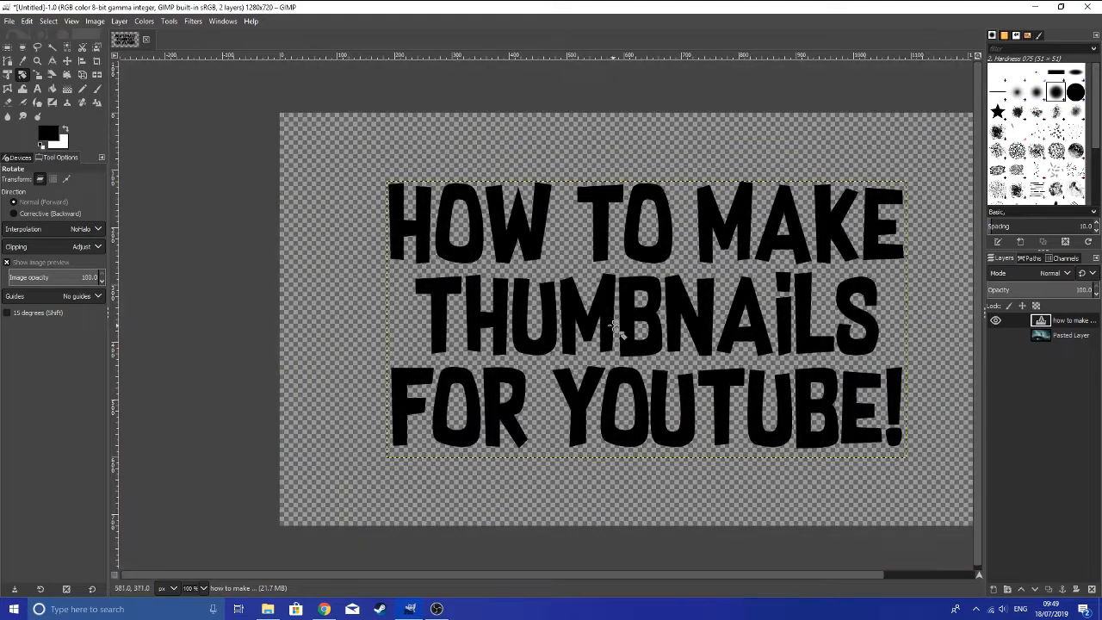
pyautogui.scroll(-3, 616, 328)
pyautogui.scroll(3, 644, 334)
pyautogui.scroll(-1, 686, 337)
pyautogui.scroll(1, 686, 338)
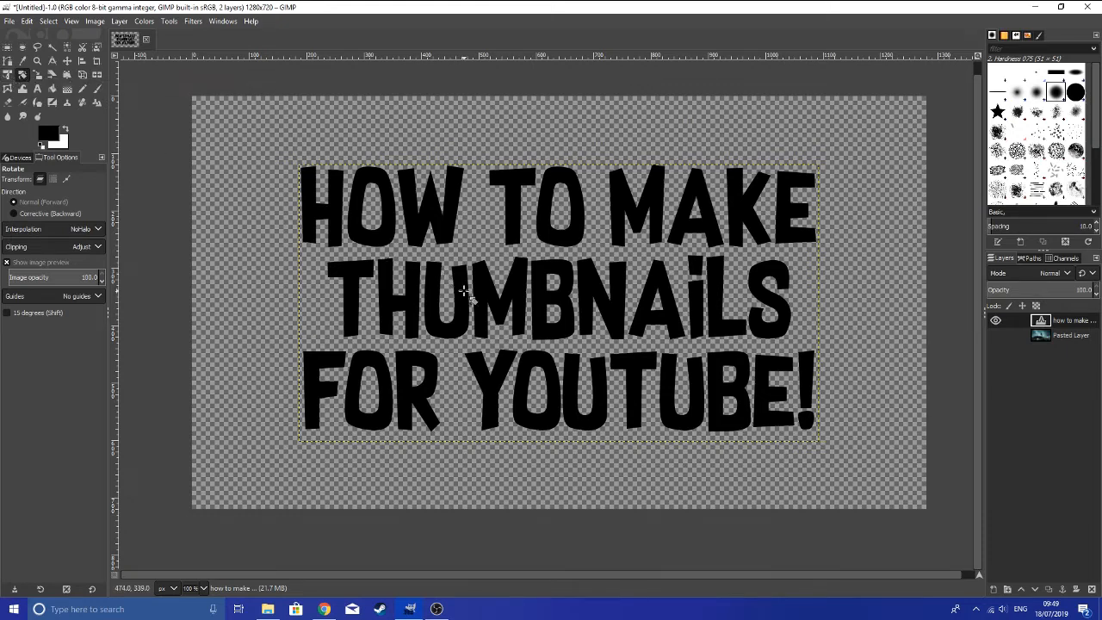
# Try rotating the title text layer by 4.80 degrees about its centre, then leave the Rotate tool for the Text tool
pyautogui.click(668, 293)
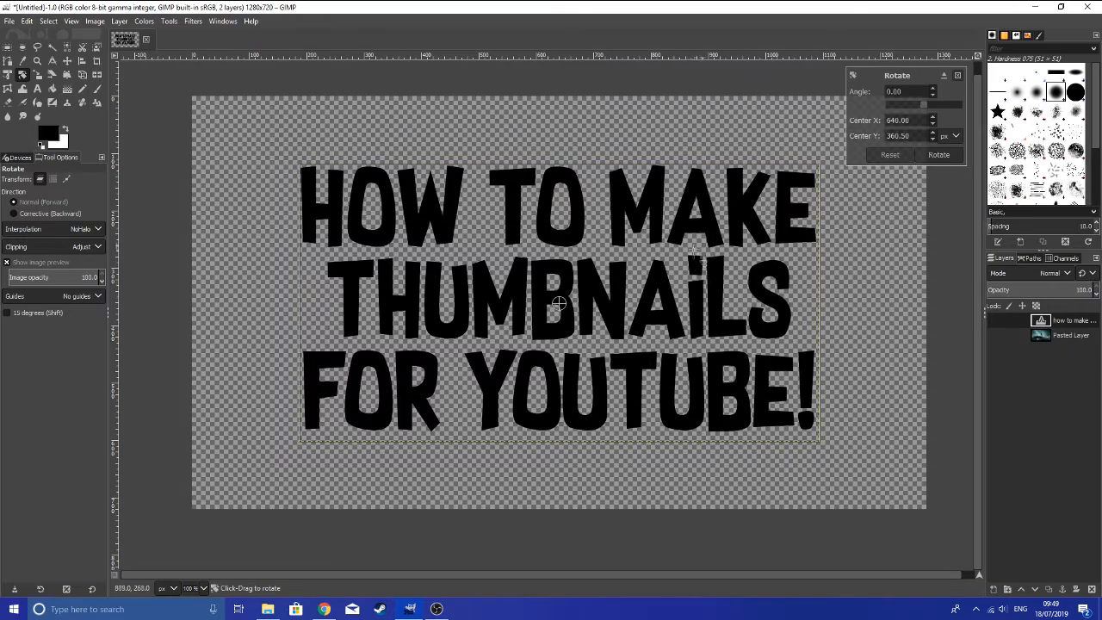
pyautogui.click(932, 89)
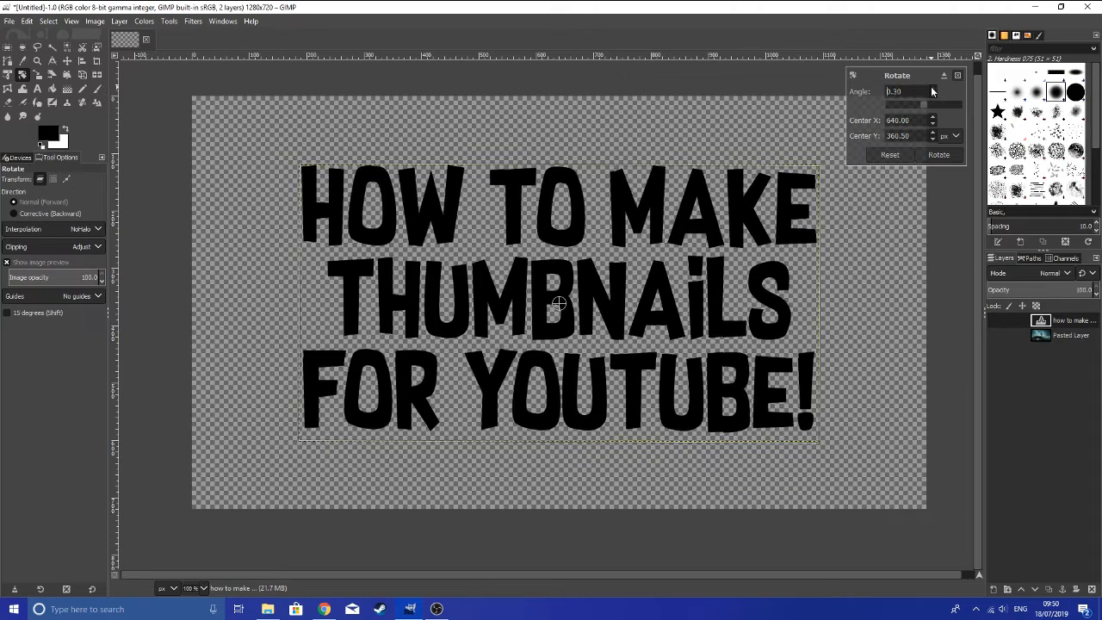
pyautogui.click(933, 89)
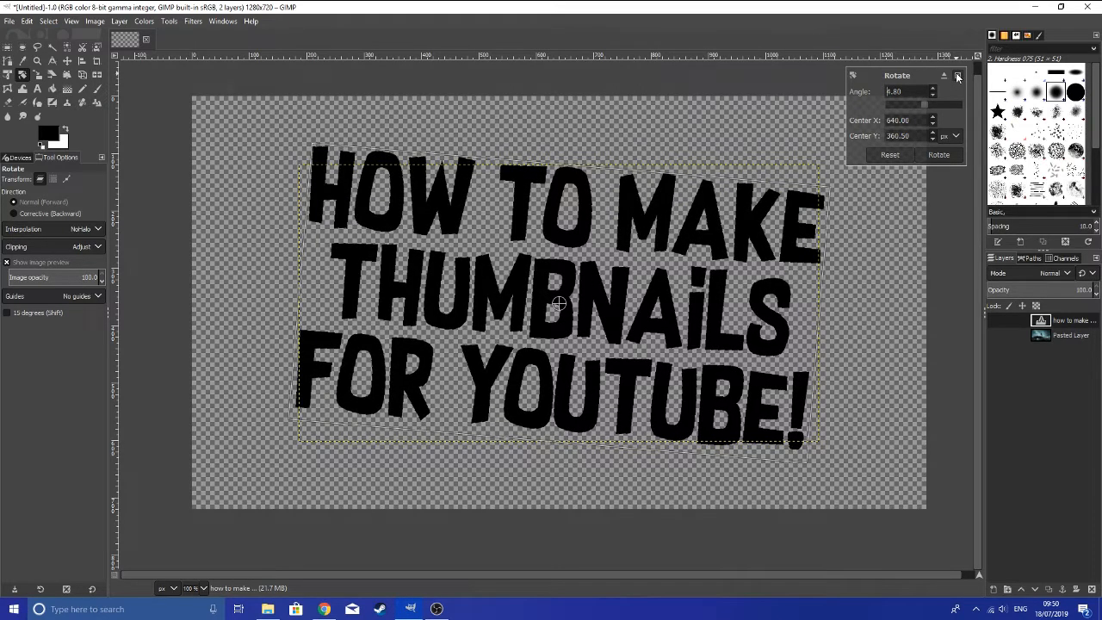
pyautogui.click(959, 77)
pyautogui.click(39, 90)
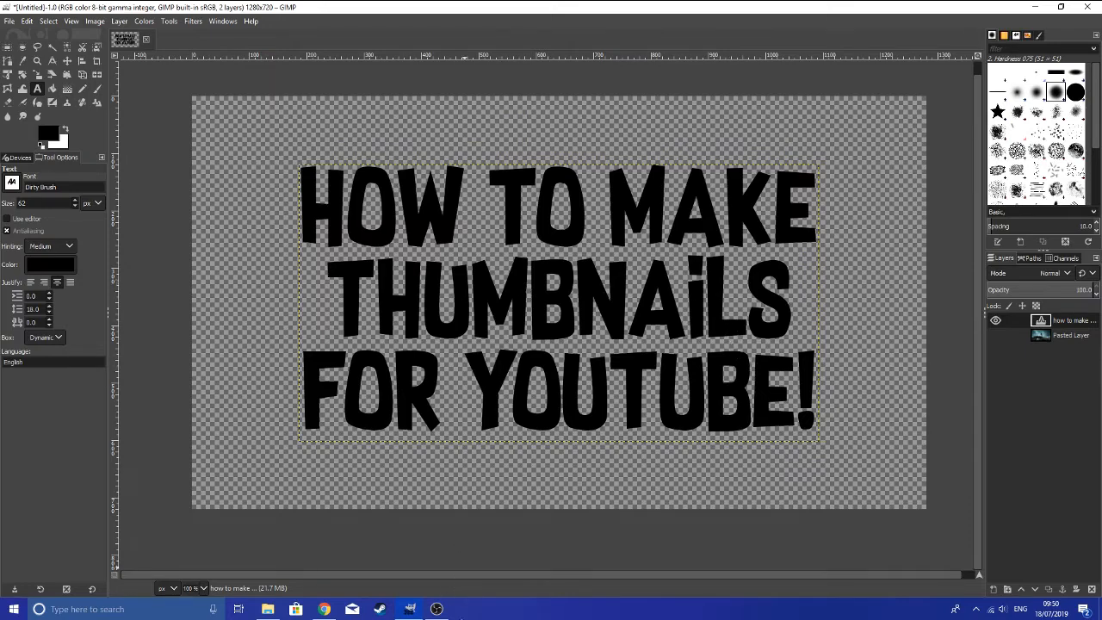
pyautogui.click(437, 608)
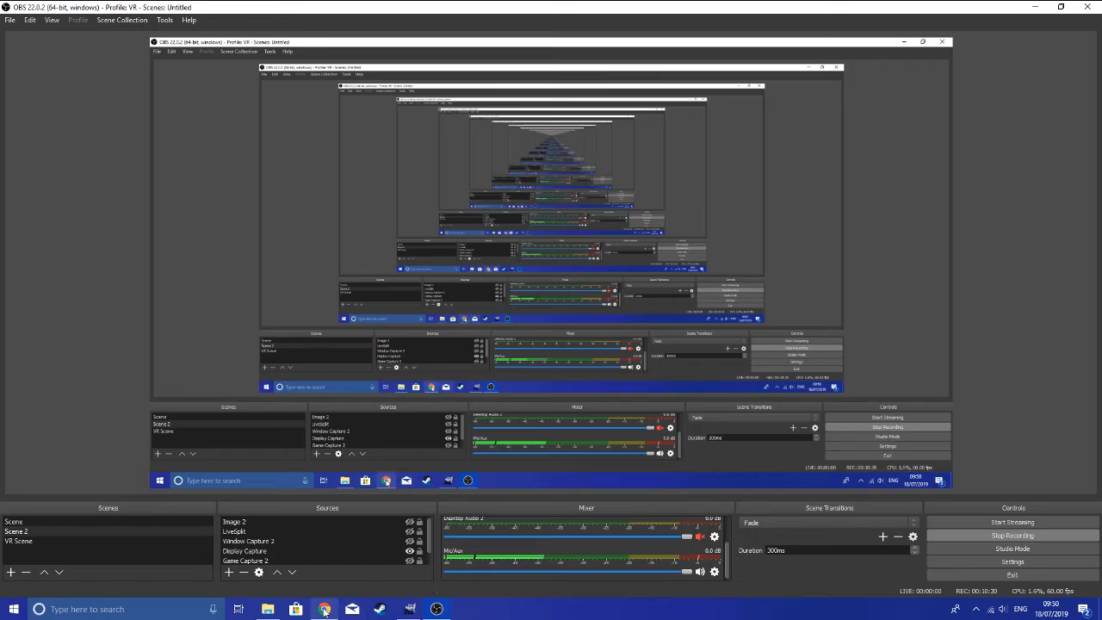
pyautogui.click(410, 608)
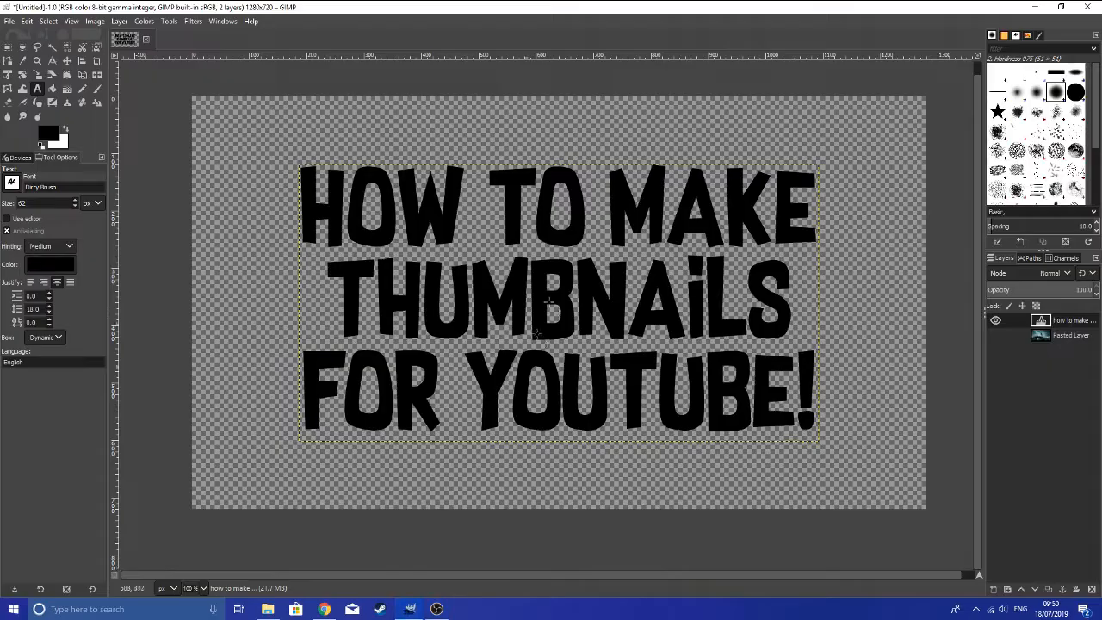
# Recolour the whole three-line title text to bright magenta, de00f5
pyautogui.click(815, 390)
pyautogui.hotkey('ctrl', 'a')
pyautogui.click(465, 153)
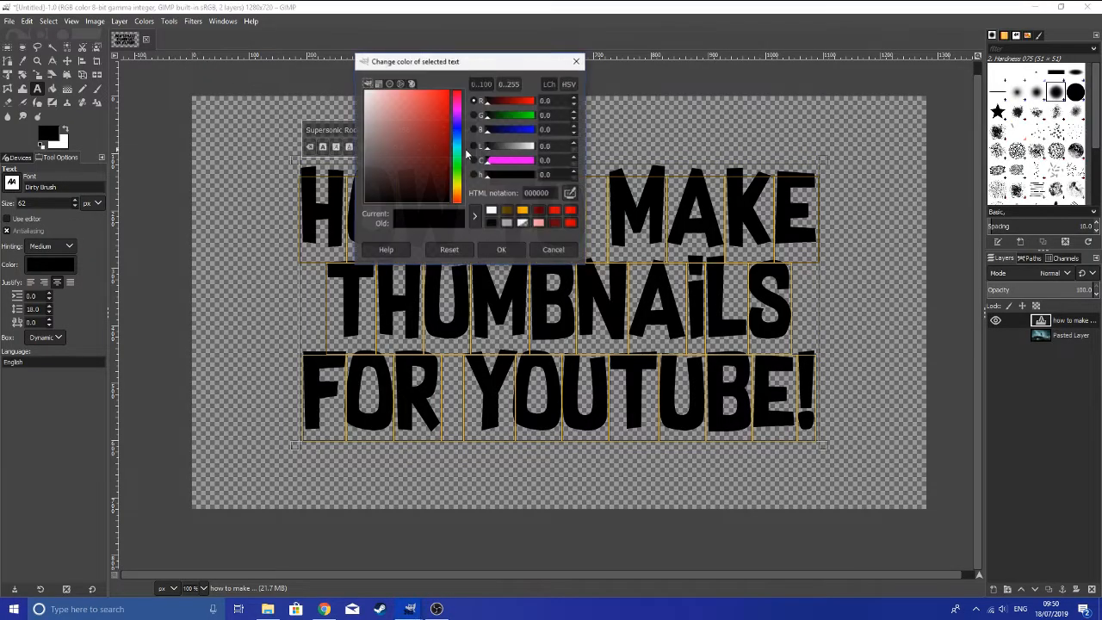
pyautogui.click(457, 118)
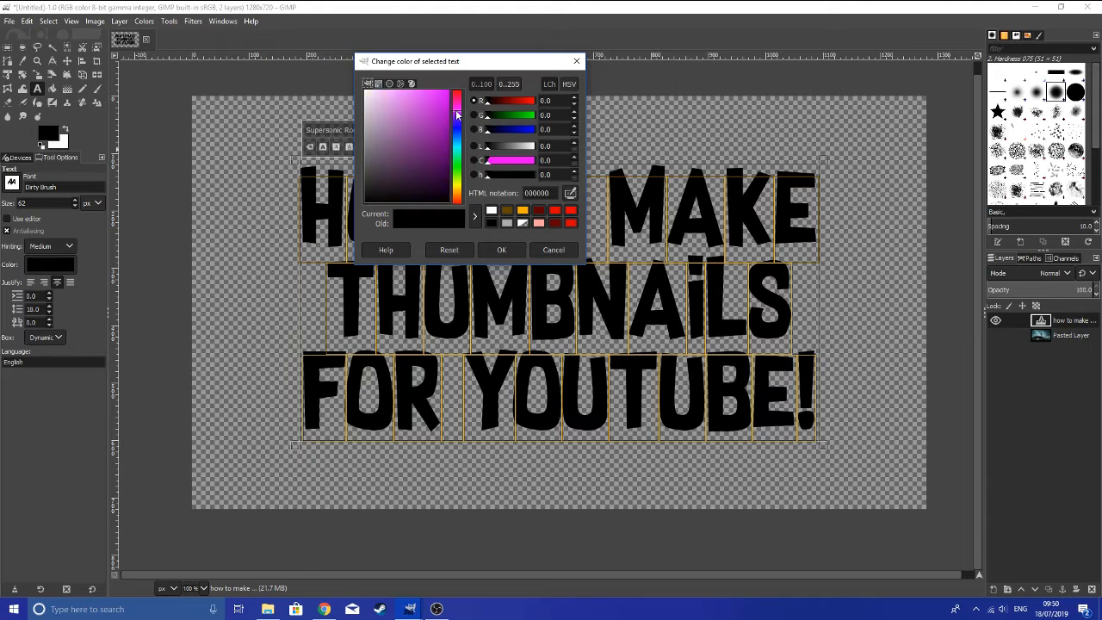
pyautogui.moveTo(441, 135); pyautogui.dragTo(448, 91)
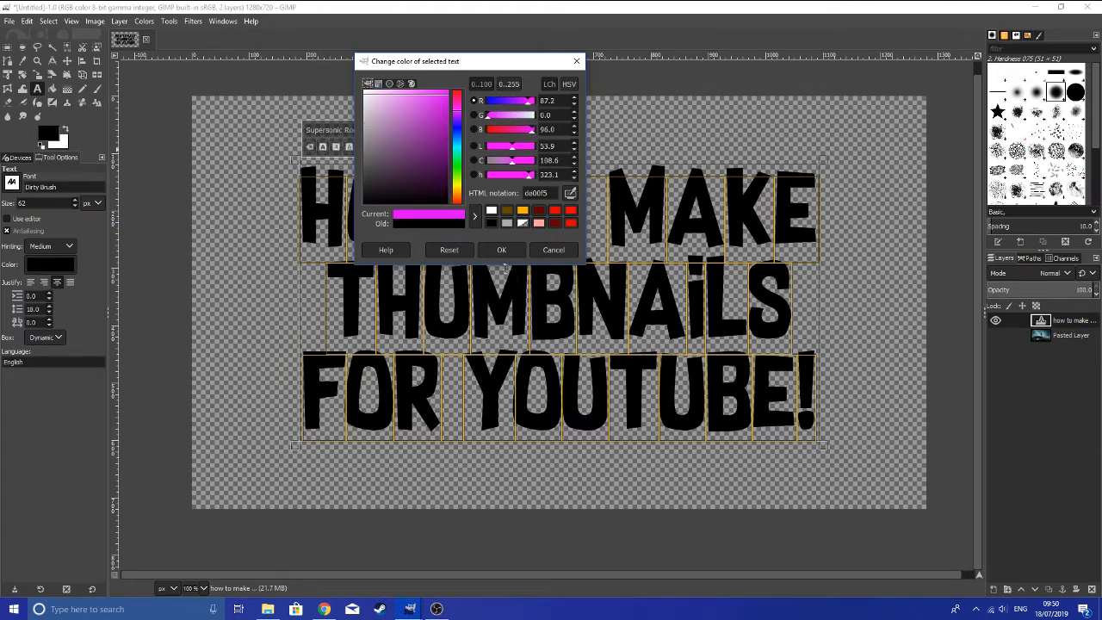
pyautogui.click(502, 251)
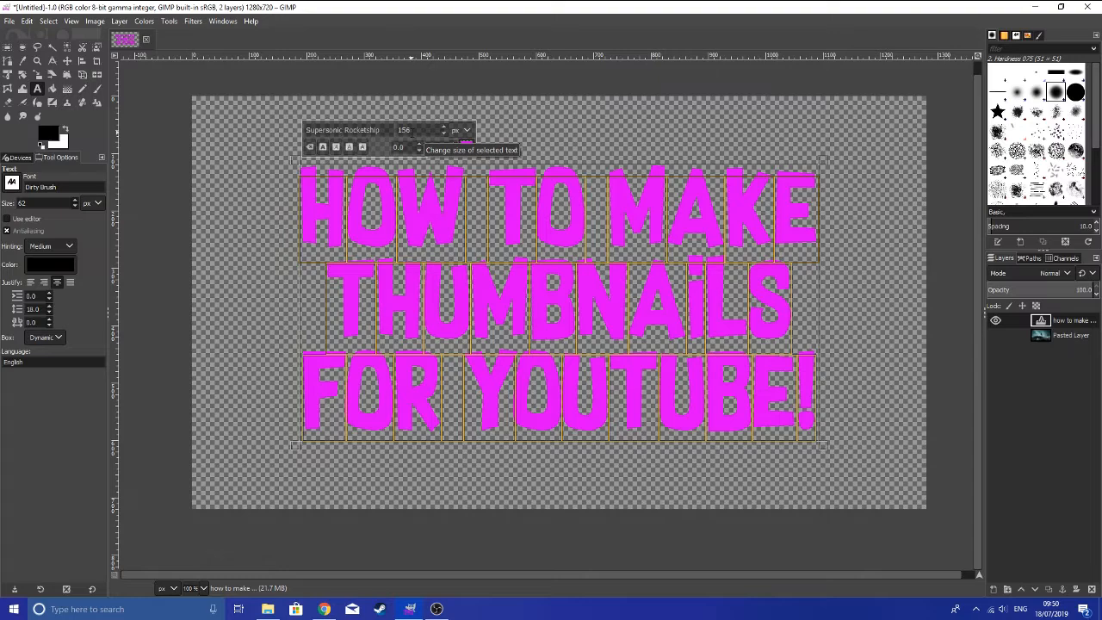
# Set the foreground colour to the title's magenta, de00f5
pyautogui.scroll(-1, 413, 262)
pyautogui.scroll(1, 415, 266)
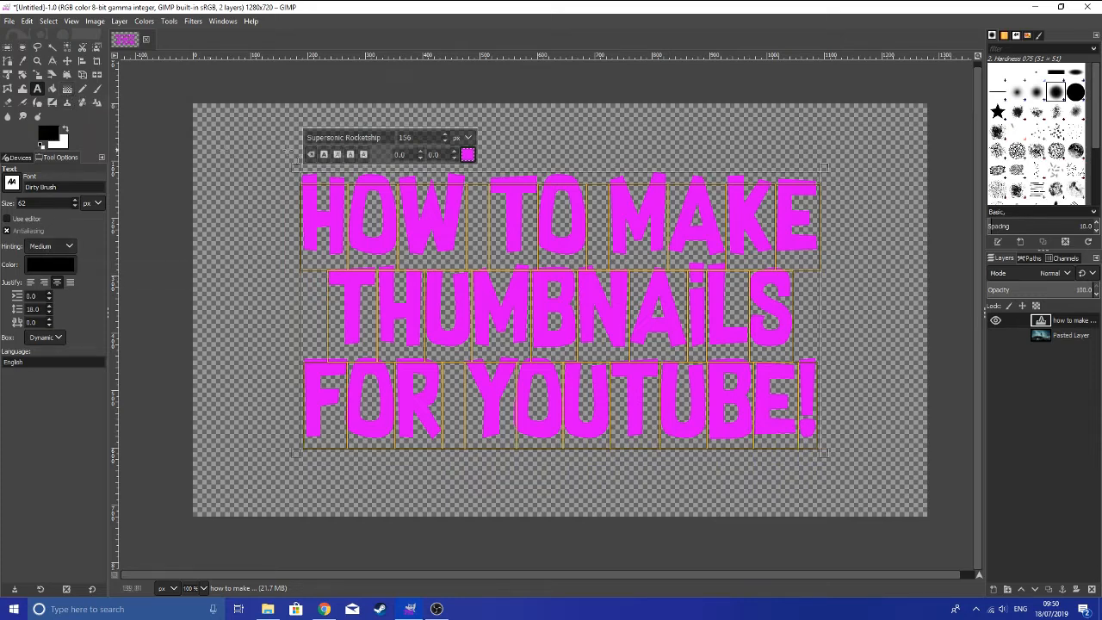
pyautogui.click(50, 135)
pyautogui.click(458, 511)
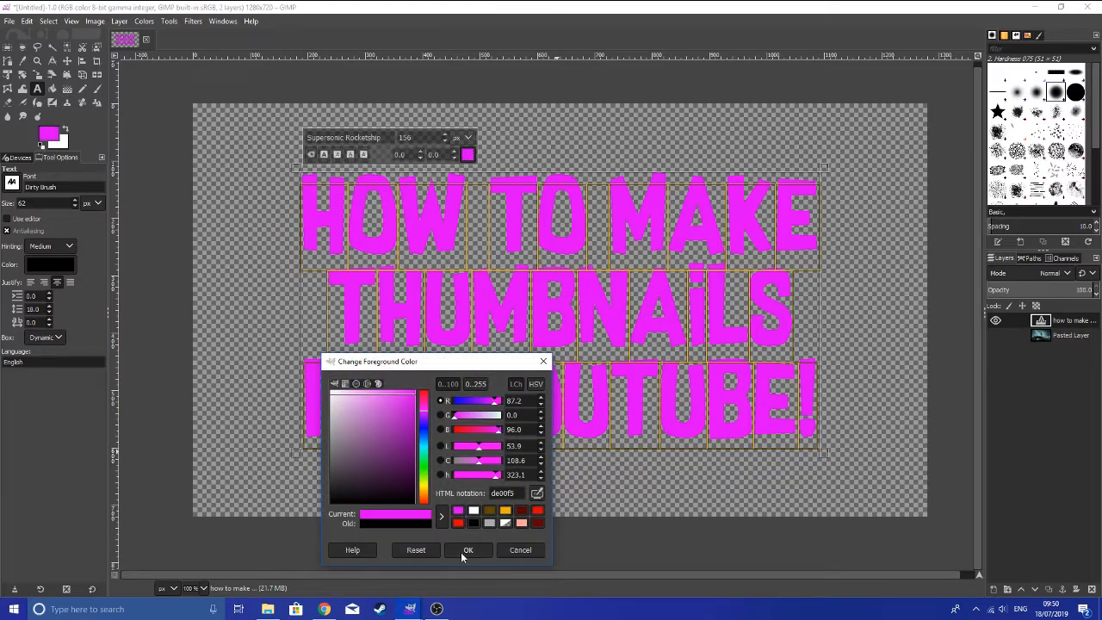
pyautogui.click(467, 550)
# Set the background colour to a dark purple shade of the title's magenta, 54005d
pyautogui.click(65, 147)
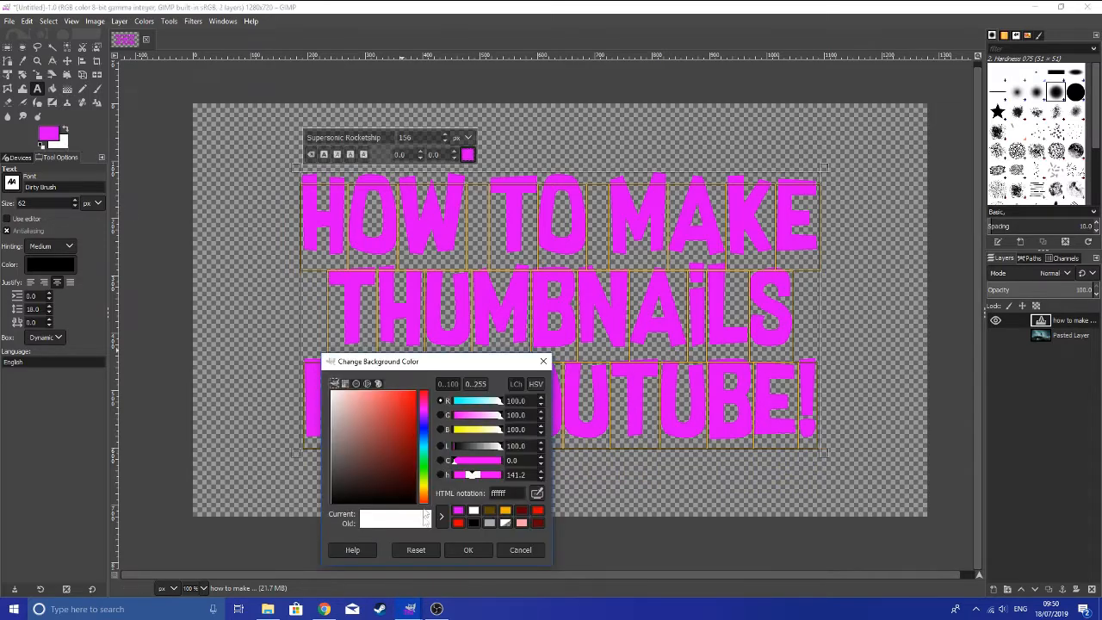
pyautogui.click(458, 511)
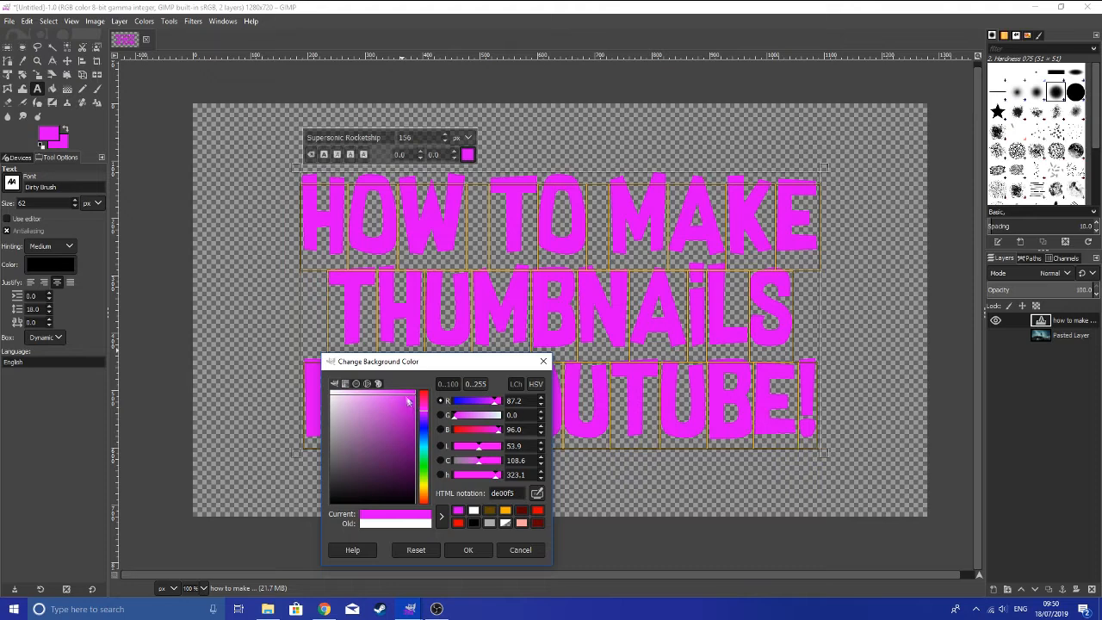
pyautogui.moveTo(382, 433)
pyautogui.mouseDown()
pyautogui.moveTo(467, 409)
pyautogui.moveTo(549, 458)
pyautogui.moveTo(446, 487)
pyautogui.moveTo(426, 470)
pyautogui.moveTo(468, 466)
pyautogui.mouseUp()
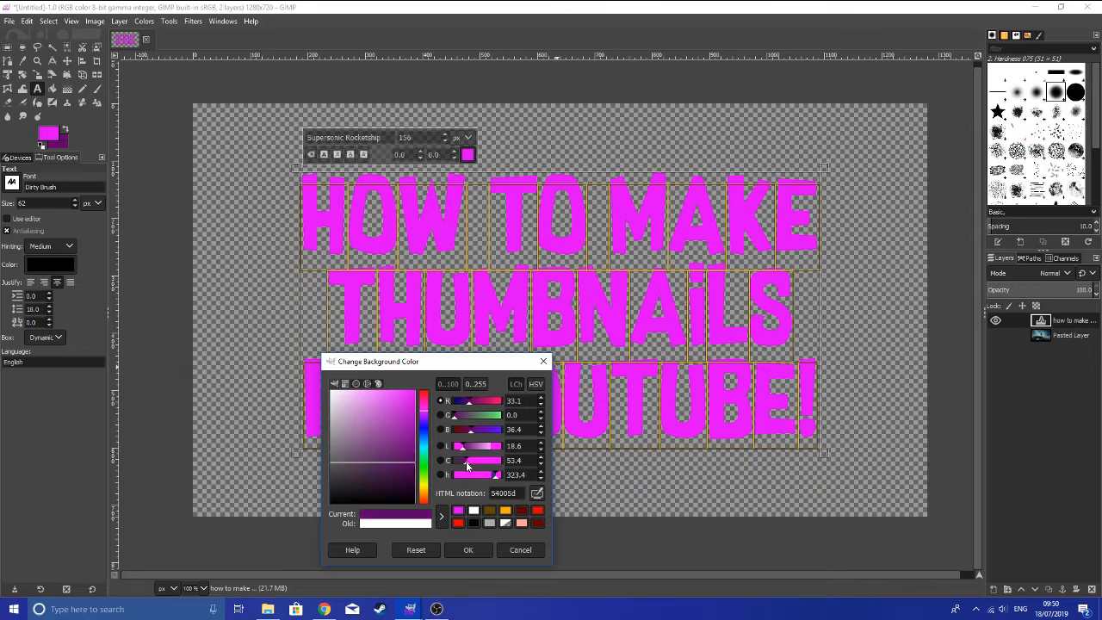
pyautogui.click(467, 549)
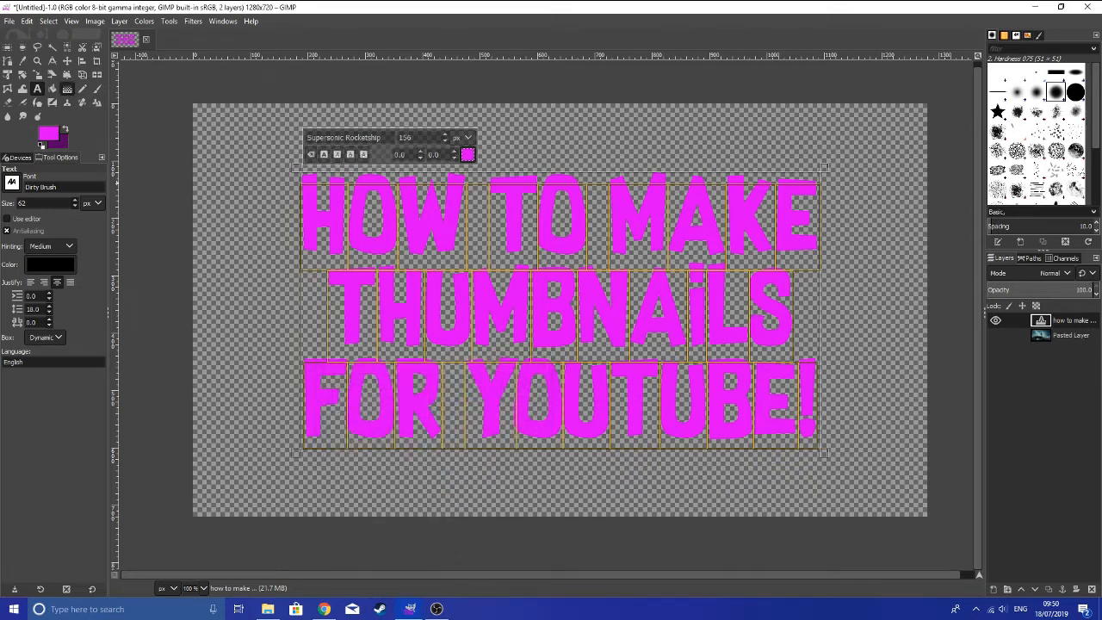
# Select the letter shapes of the title text layer with Alpha to Selection
pyautogui.click(67, 88)
pyautogui.click(67, 61)
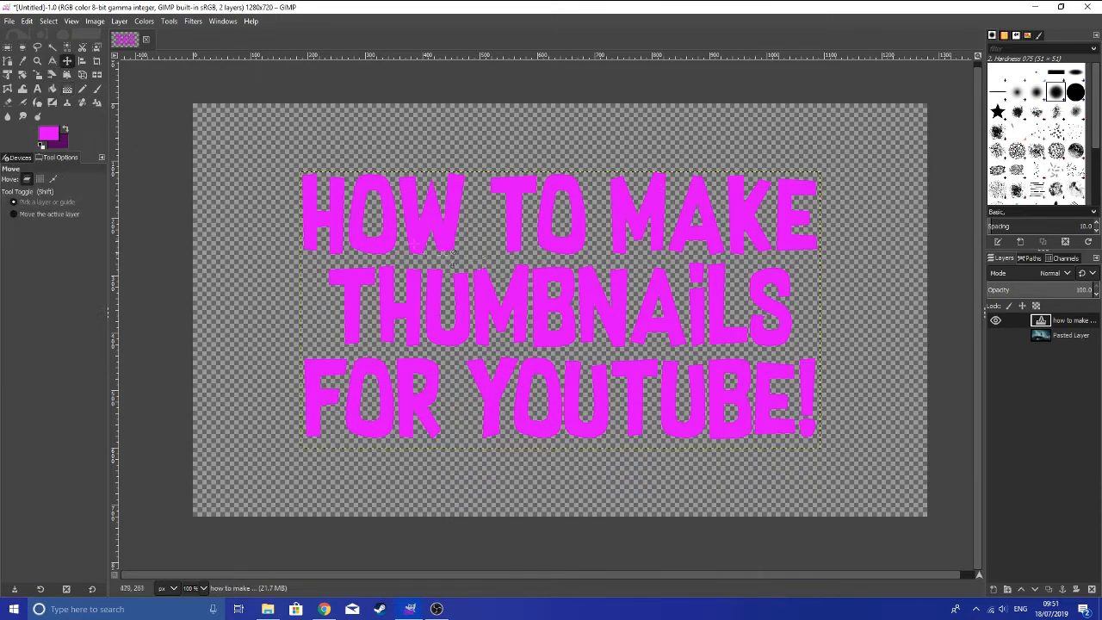
pyautogui.rightClick(1044, 325)
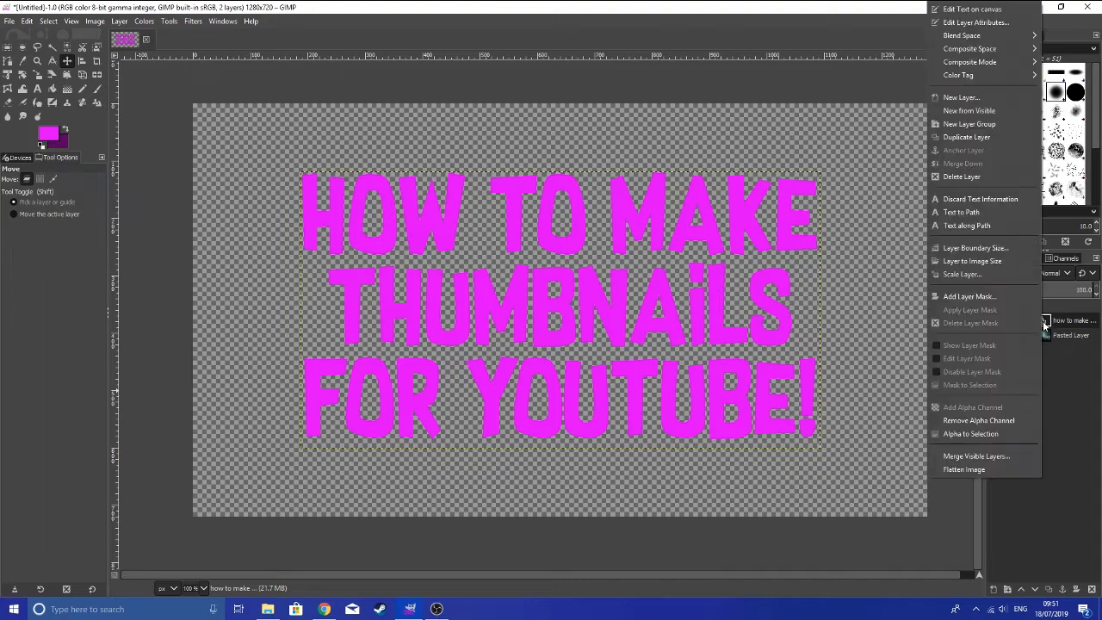
pyautogui.click(971, 434)
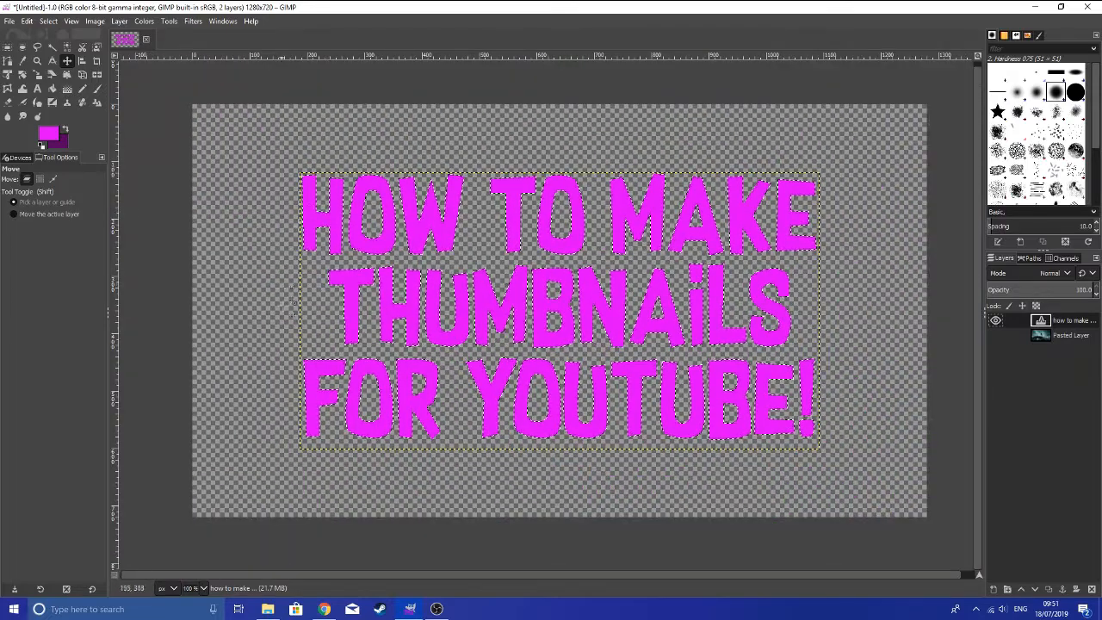
# Try painting dark purple over the first letters of "thumbnails" with a size 42.75 Paintbrush, undo the strokes and restore magenta as foreground
pyautogui.scroll(1, 422, 297)
pyautogui.scroll(-1, 417, 297)
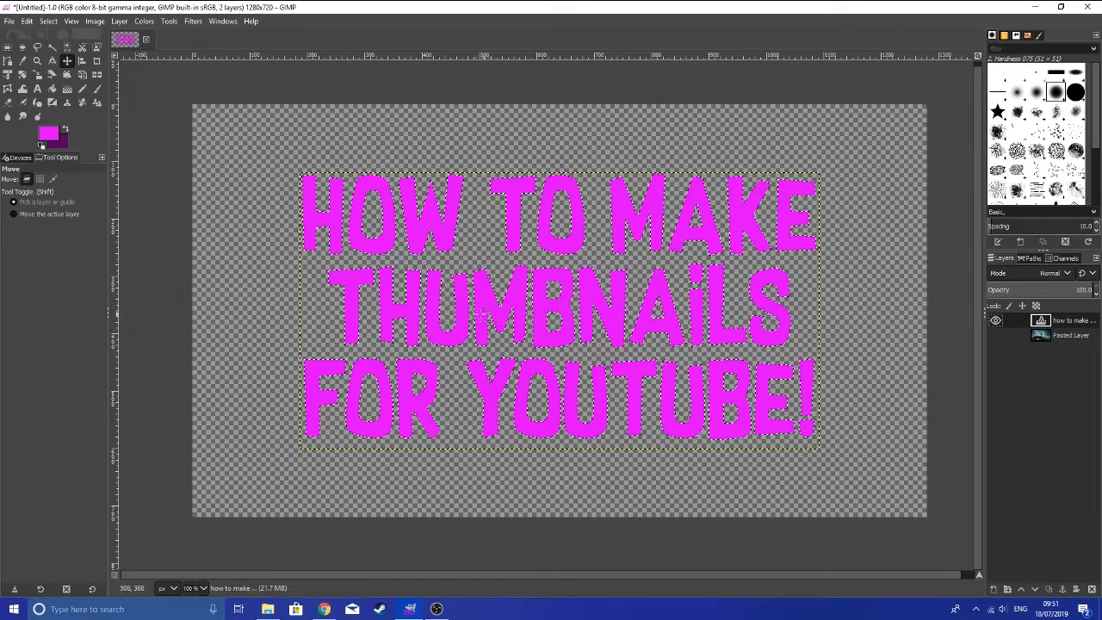
pyautogui.press('p')
pyautogui.scroll(3, 348, 296)
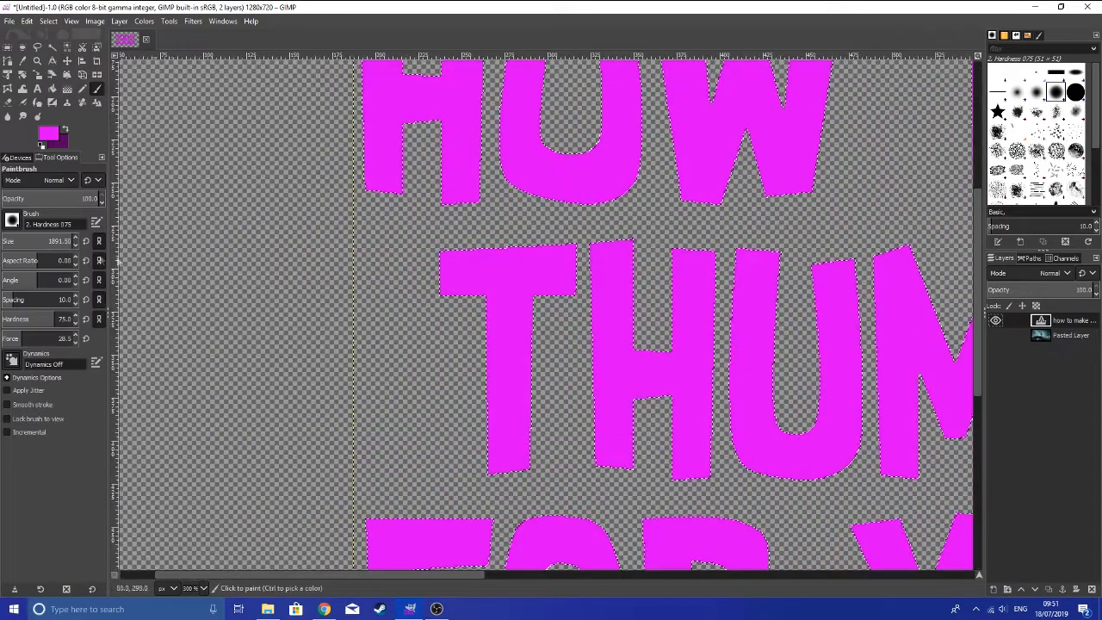
pyautogui.click(9, 241)
pyautogui.moveTo(9, 241); pyautogui.dragTo(12, 241)
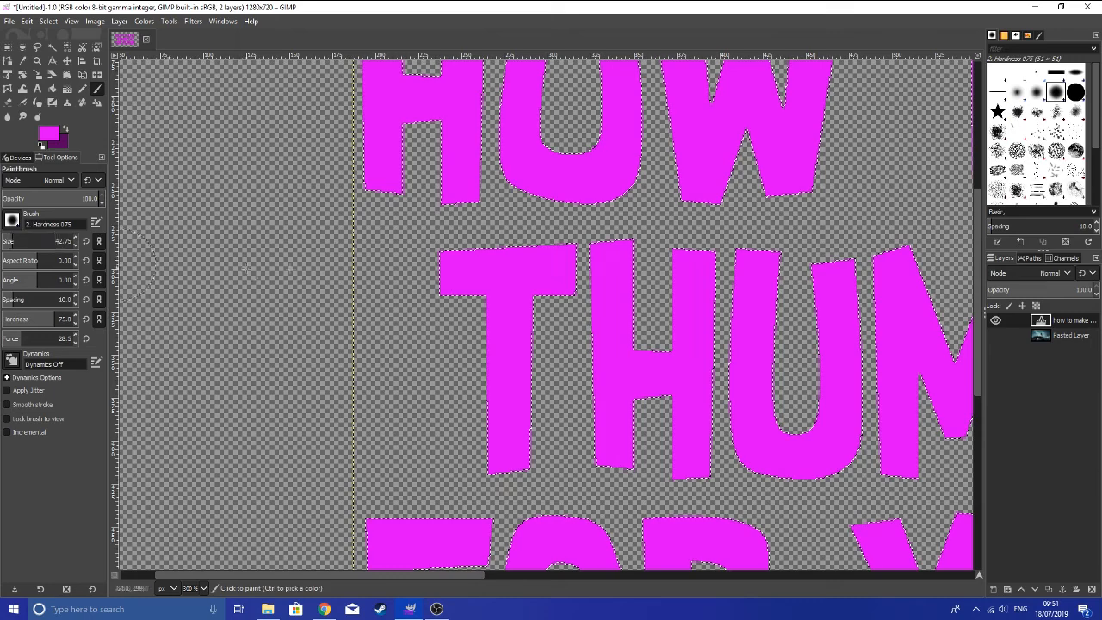
pyautogui.click(66, 140)
pyautogui.click(65, 130)
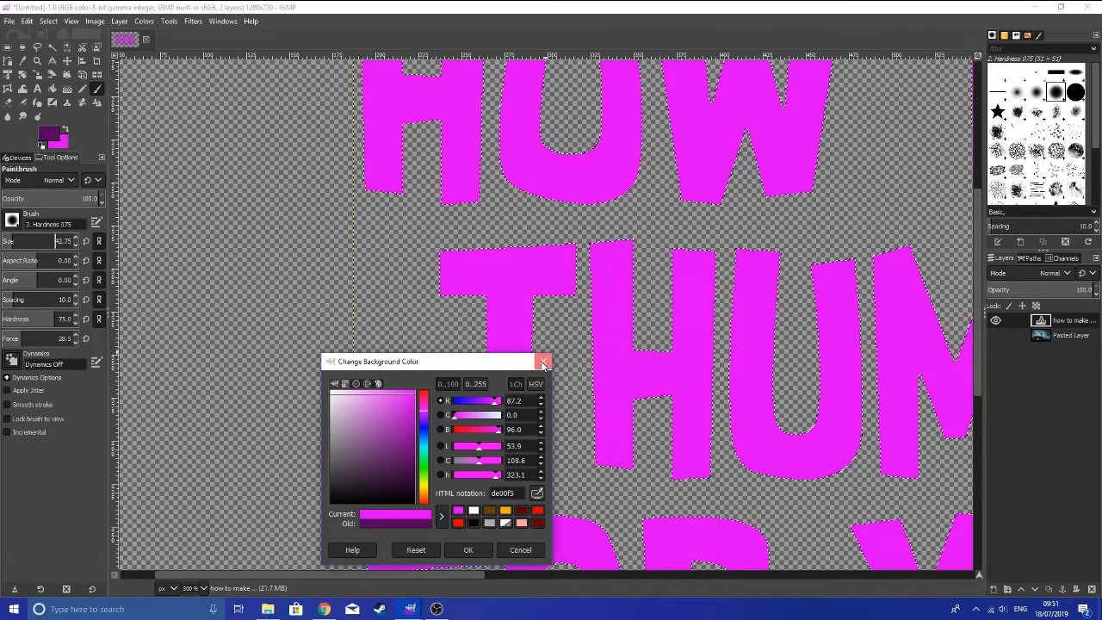
pyautogui.click(544, 360)
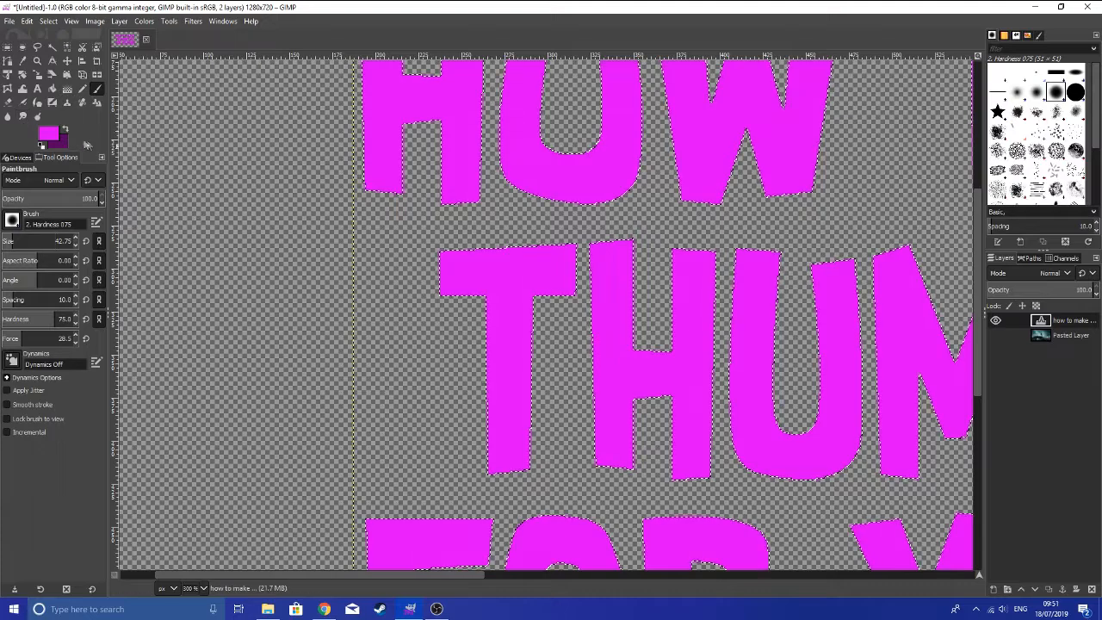
pyautogui.click(66, 130)
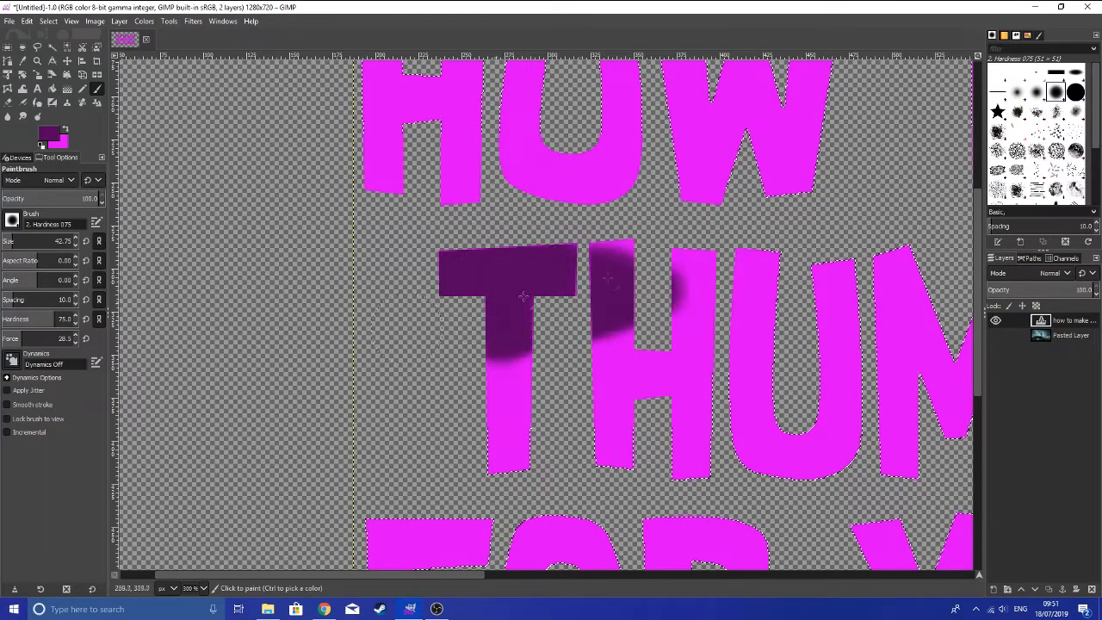
pyautogui.moveTo(566, 277)
pyautogui.mouseDown()
pyautogui.moveTo(509, 281)
pyautogui.moveTo(423, 324)
pyautogui.mouseUp()
pyautogui.hotkey('ctrl', 'z')
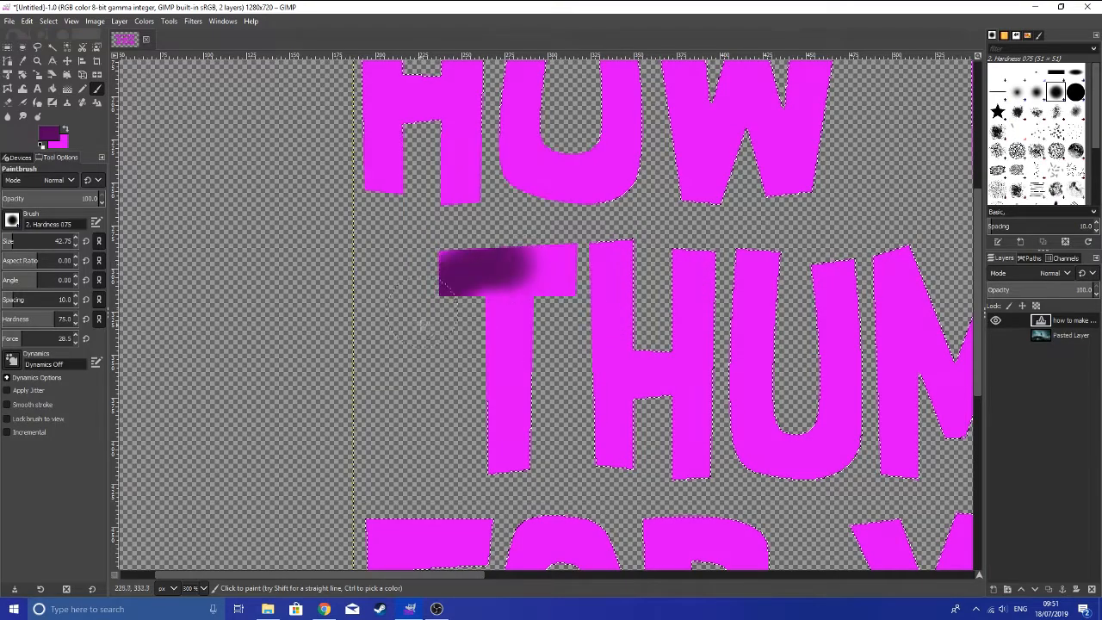
pyautogui.hotkey('ctrl', 'z')
pyautogui.scroll(-7, 740, 344)
pyautogui.scroll(4, 788, 353)
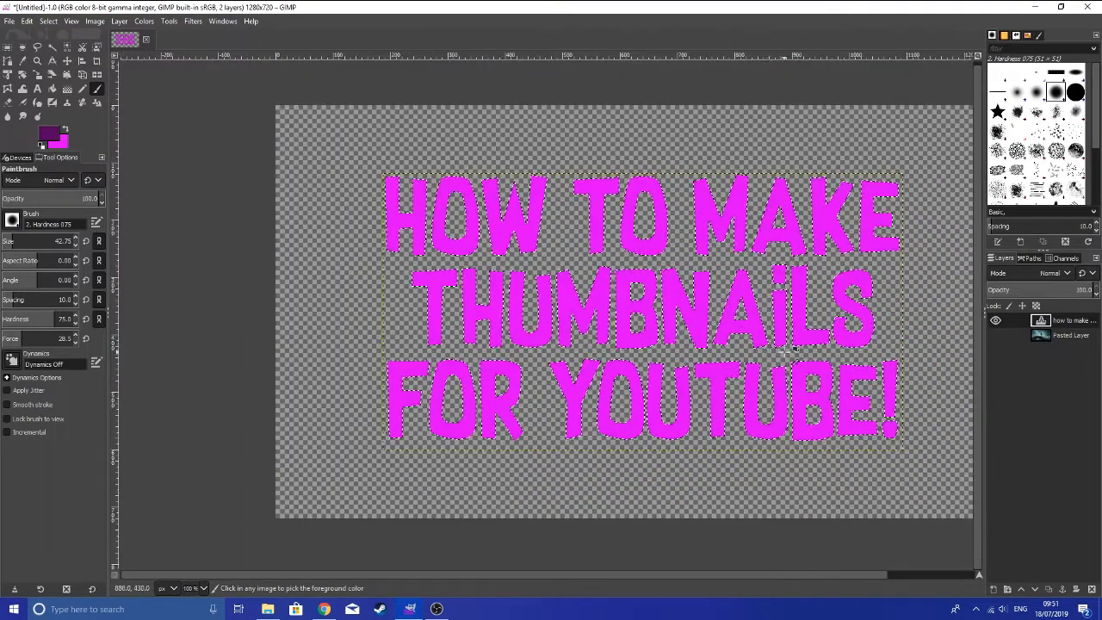
pyautogui.click(66, 130)
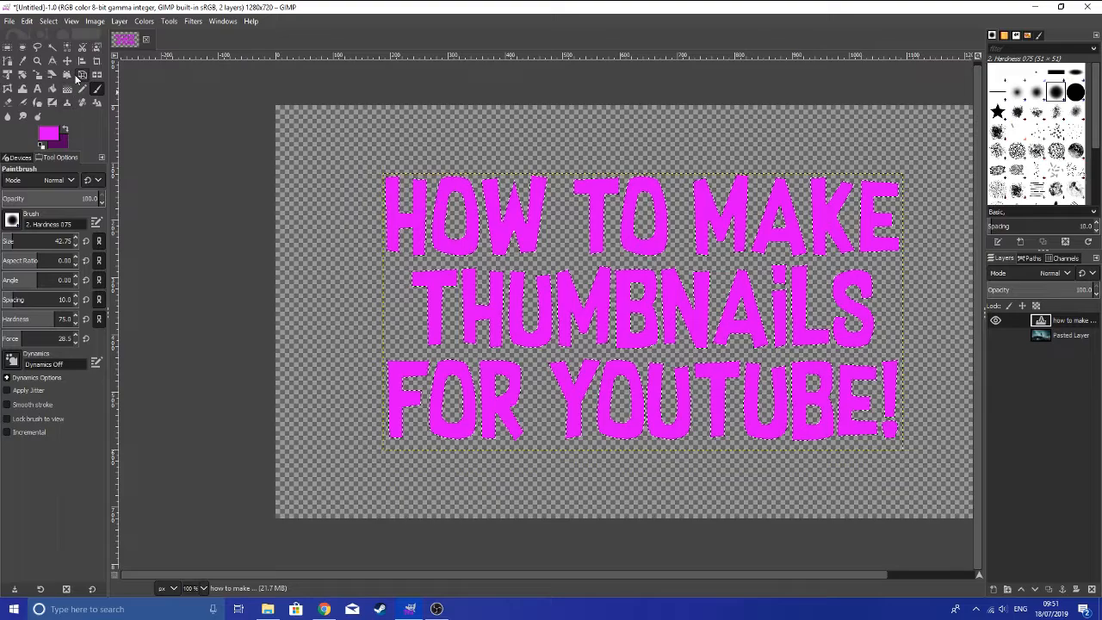
# Set the Gradient tool to the Custom gradient, keeping magenta as foreground and dark purple as background
pyautogui.click(69, 88)
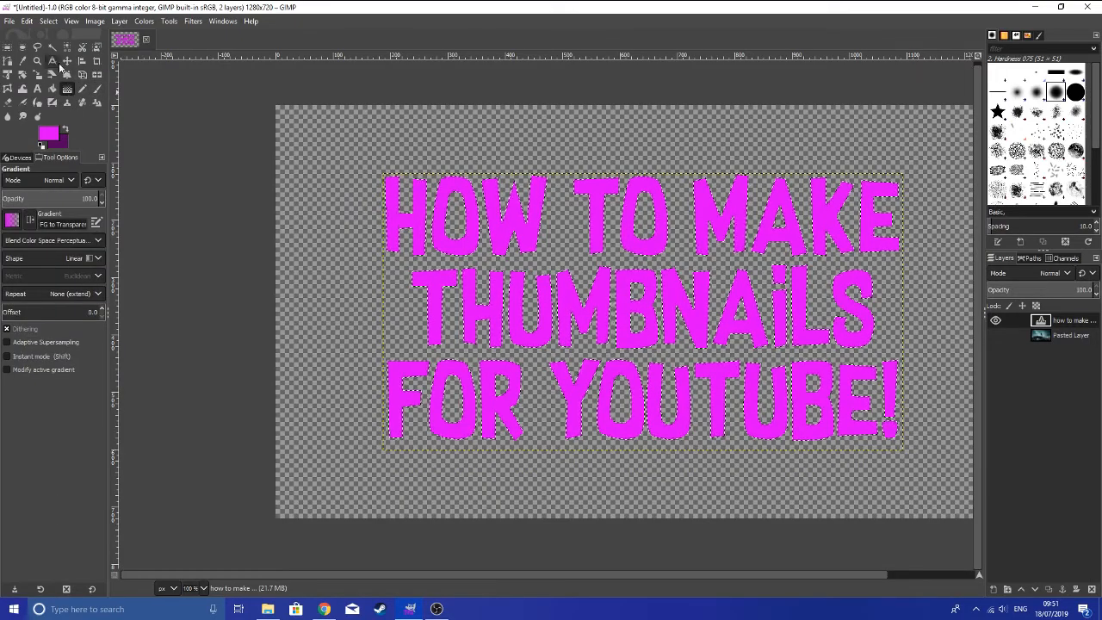
pyautogui.scroll(-2, 831, 379)
pyautogui.scroll(2, 840, 366)
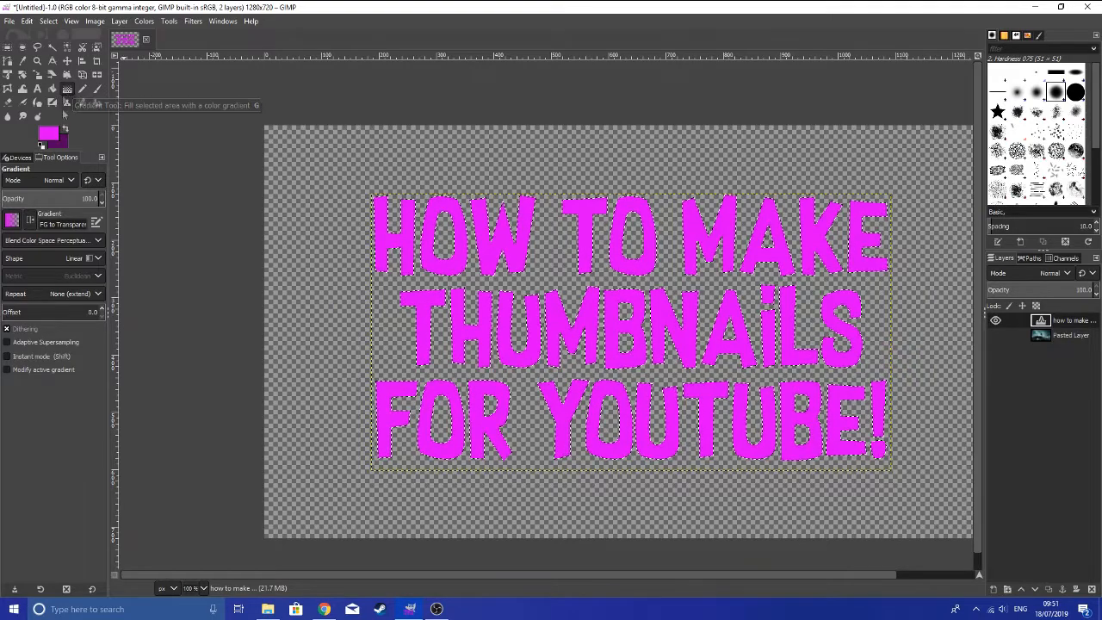
pyautogui.click(66, 132)
pyautogui.click(65, 132)
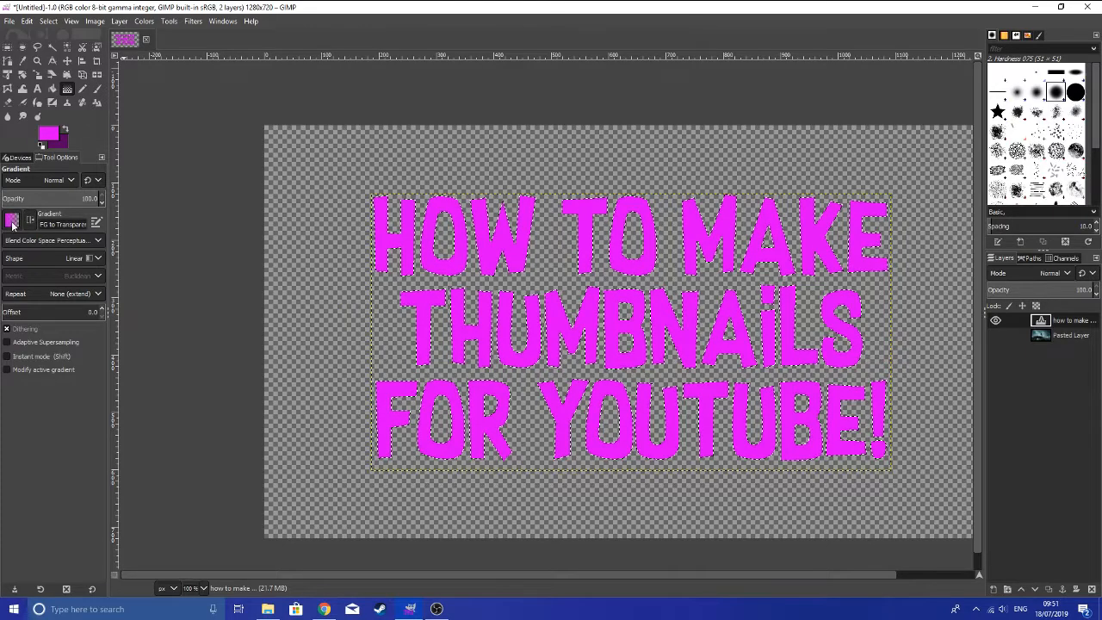
pyautogui.click(12, 222)
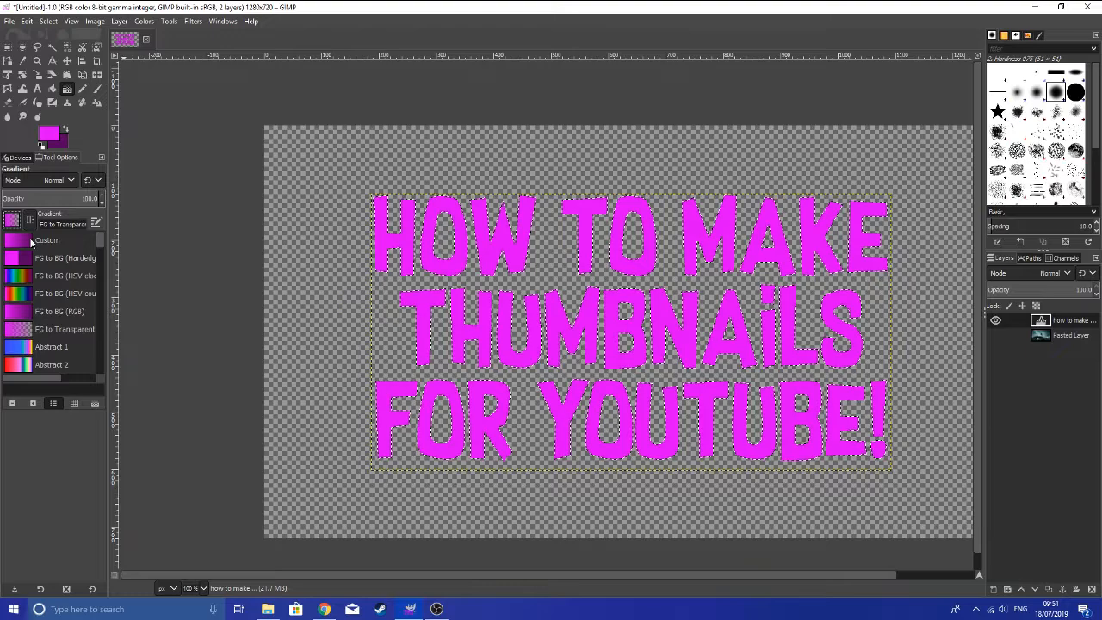
pyautogui.click(31, 241)
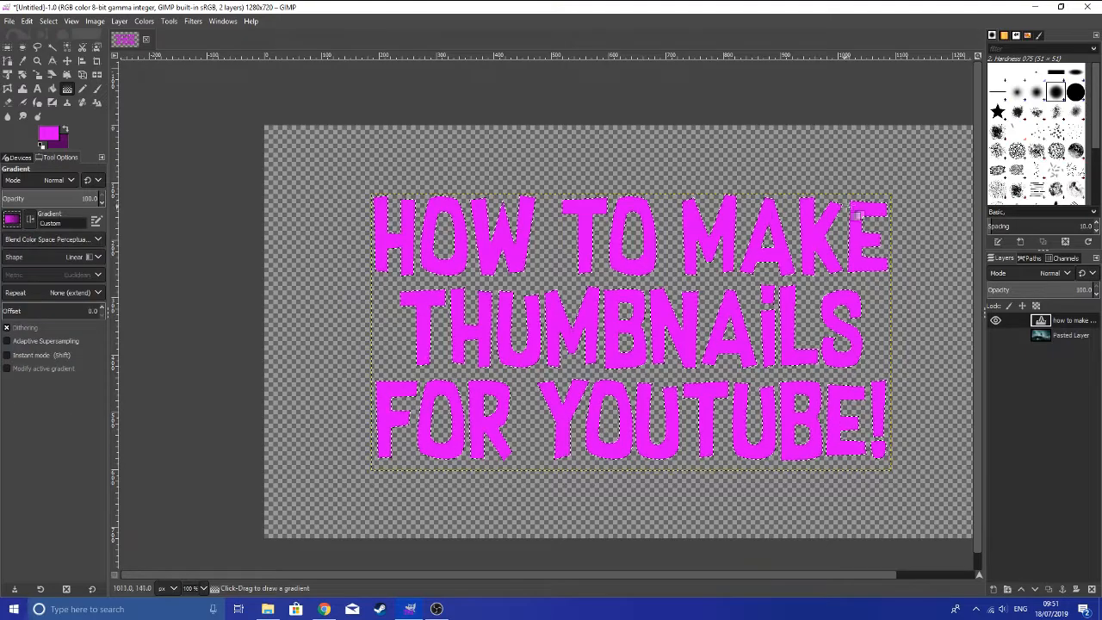
# Try a diagonal gradient and a short upward gradient across the selected title letters, undoing each one
pyautogui.moveTo(891, 185); pyautogui.dragTo(199, 485)
pyautogui.hotkey('ctrl', 'z')
pyautogui.moveTo(629, 498); pyautogui.dragTo(632, 411)
pyautogui.hotkey('ctrl', 'z')
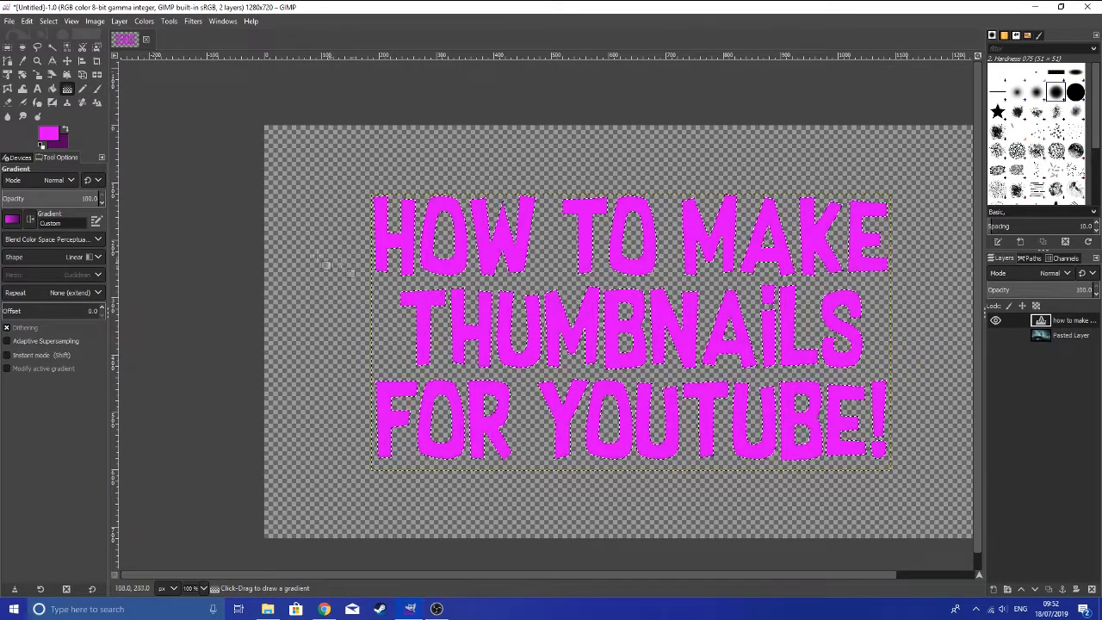
# Swap the foreground and background colours so that dark purple is foreground and magenta is background
pyautogui.click(67, 130)
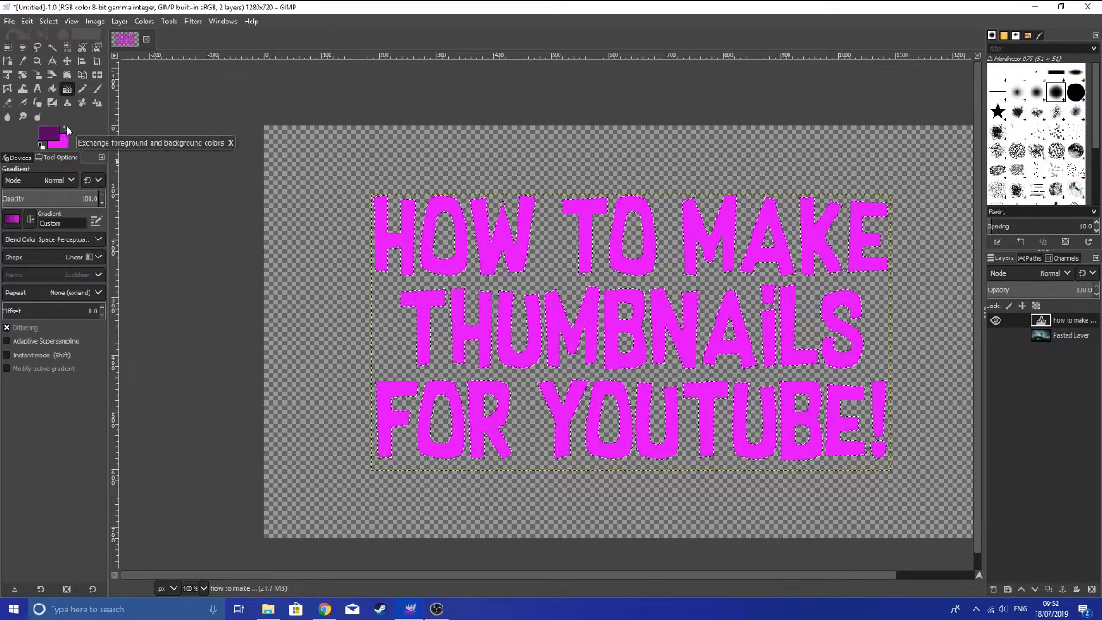
pyautogui.click(66, 130)
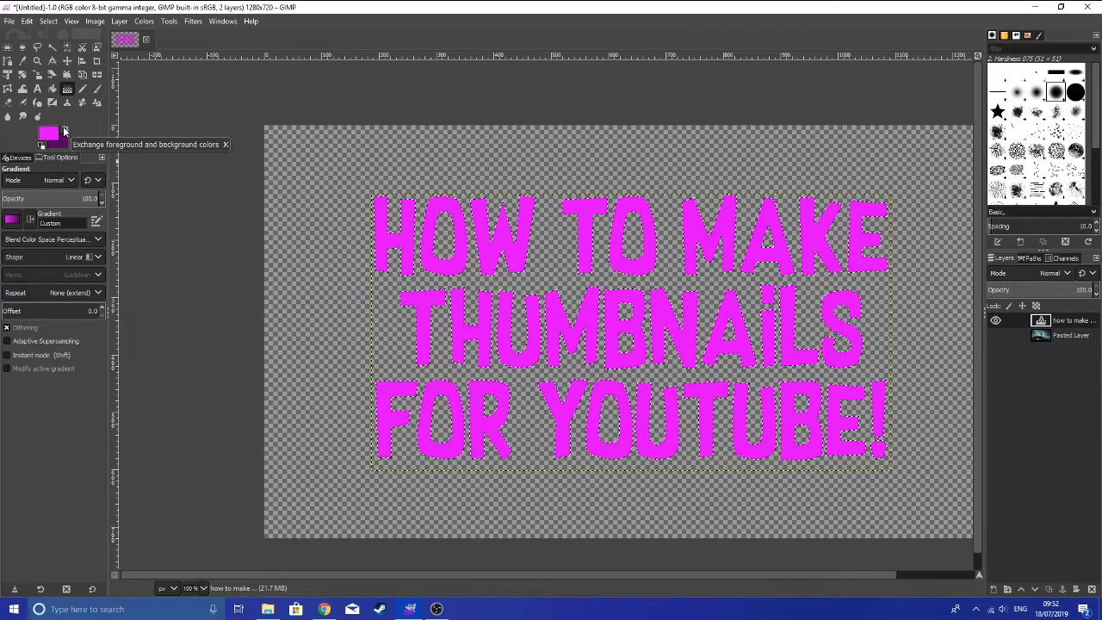
pyautogui.click(64, 130)
# Try a vertical gradient about 441 px long from just below the title up to its first line, then discard it
pyautogui.click(619, 486)
pyautogui.moveTo(619, 486); pyautogui.dragTo(632, 337)
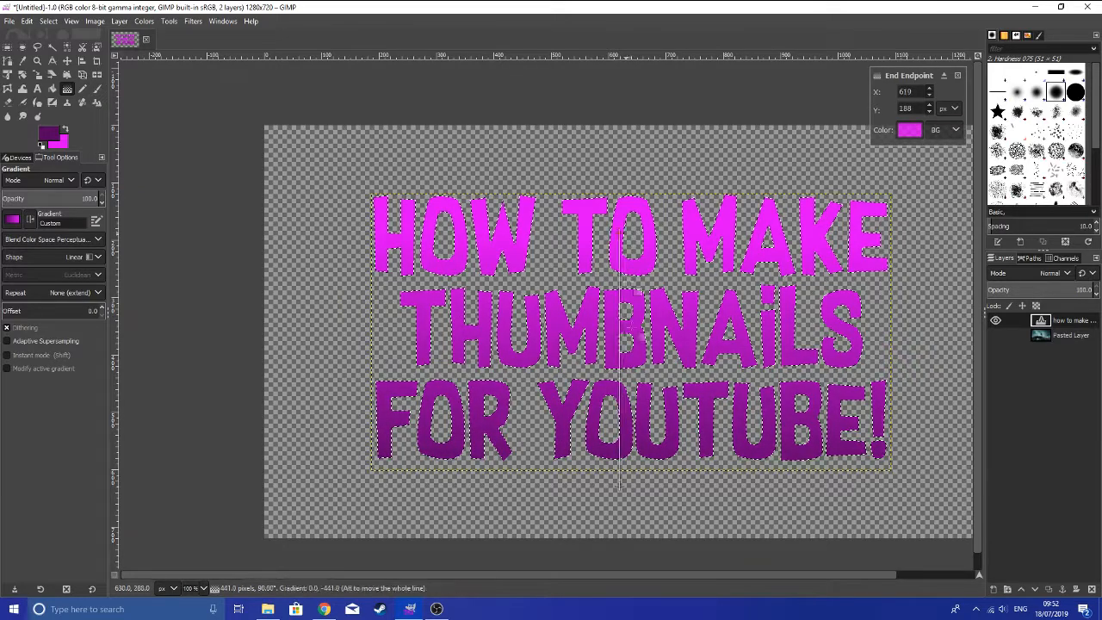
pyautogui.press('Escape')
# Fill the selected letters with a vertical gradient about 482 px long, rising from below the canvas to Y 273, with foreground colour 6f007a
pyautogui.scroll(-1, 642, 529)
pyautogui.moveTo(624, 540); pyautogui.dragTo(625, 320)
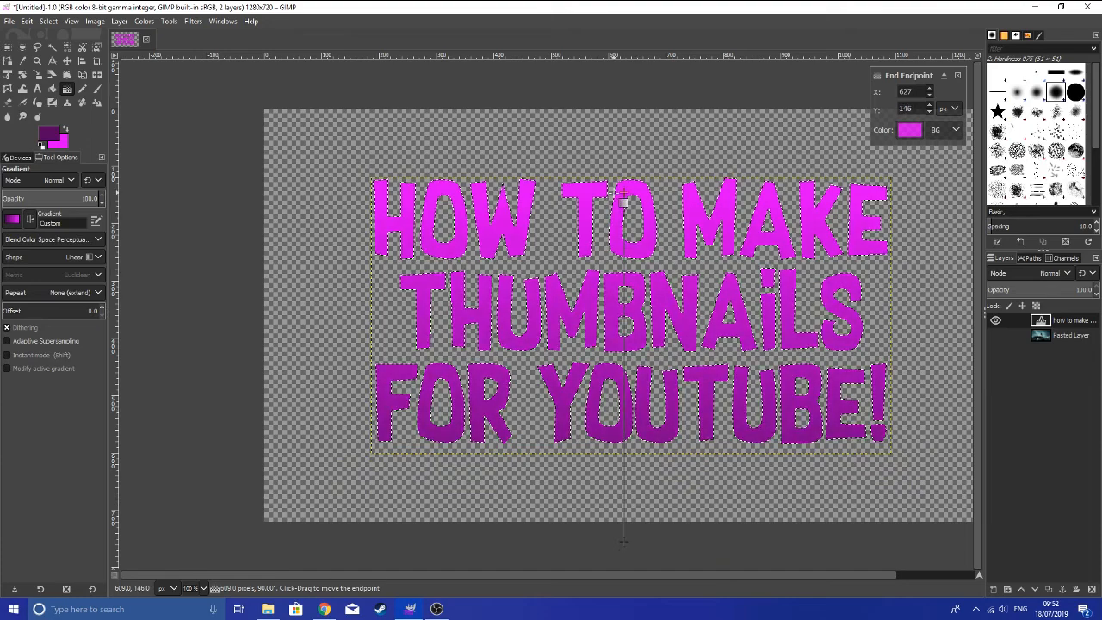
pyautogui.click(48, 134)
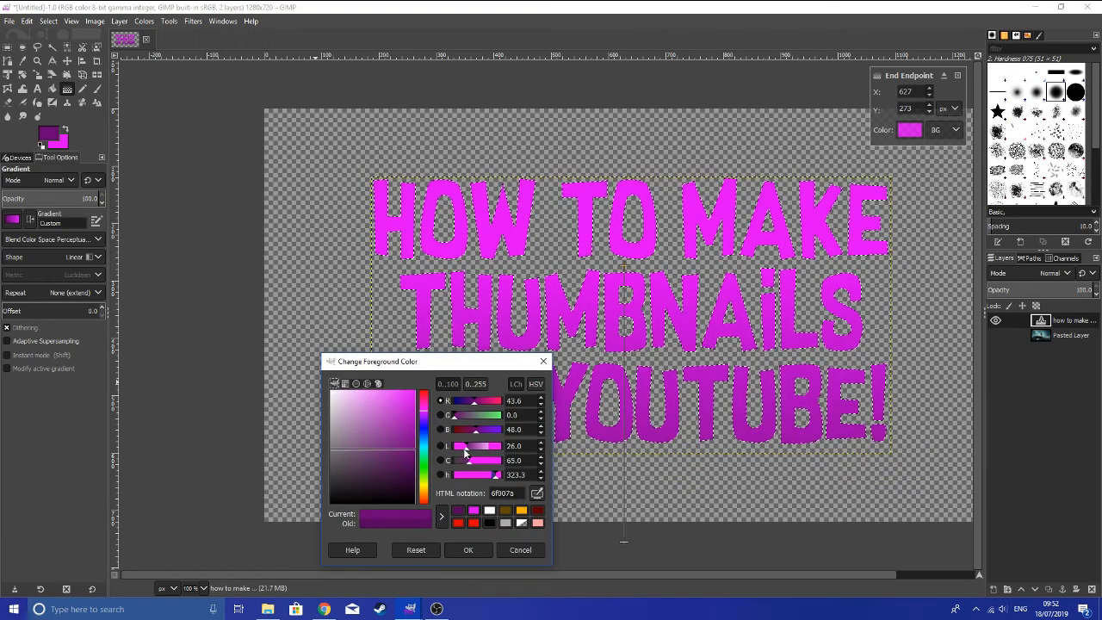
pyautogui.click(467, 551)
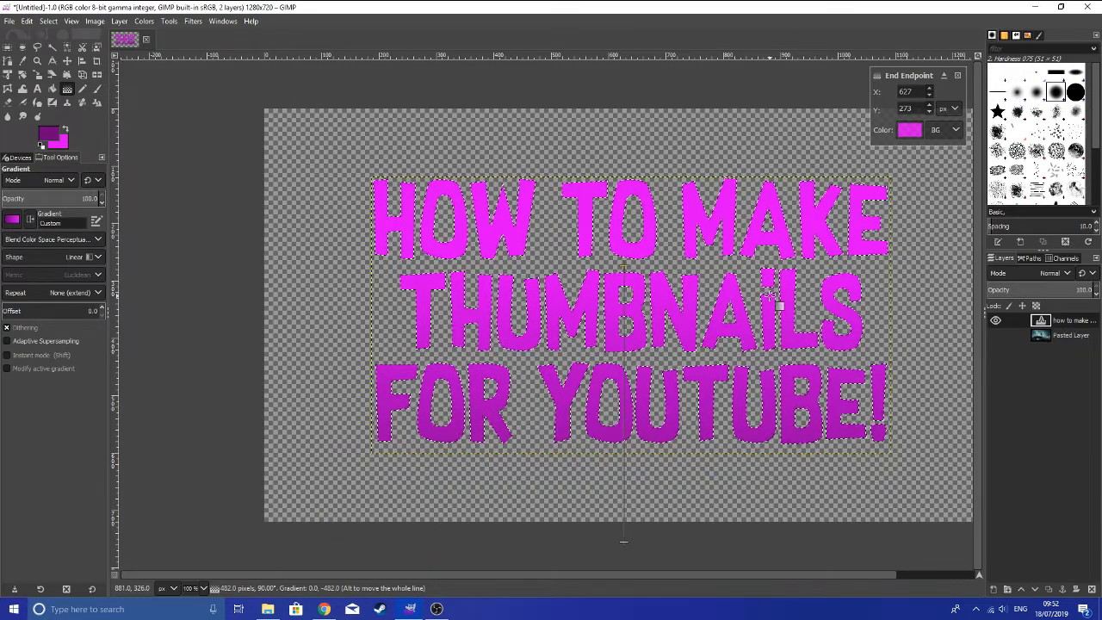
pyautogui.press('Return')
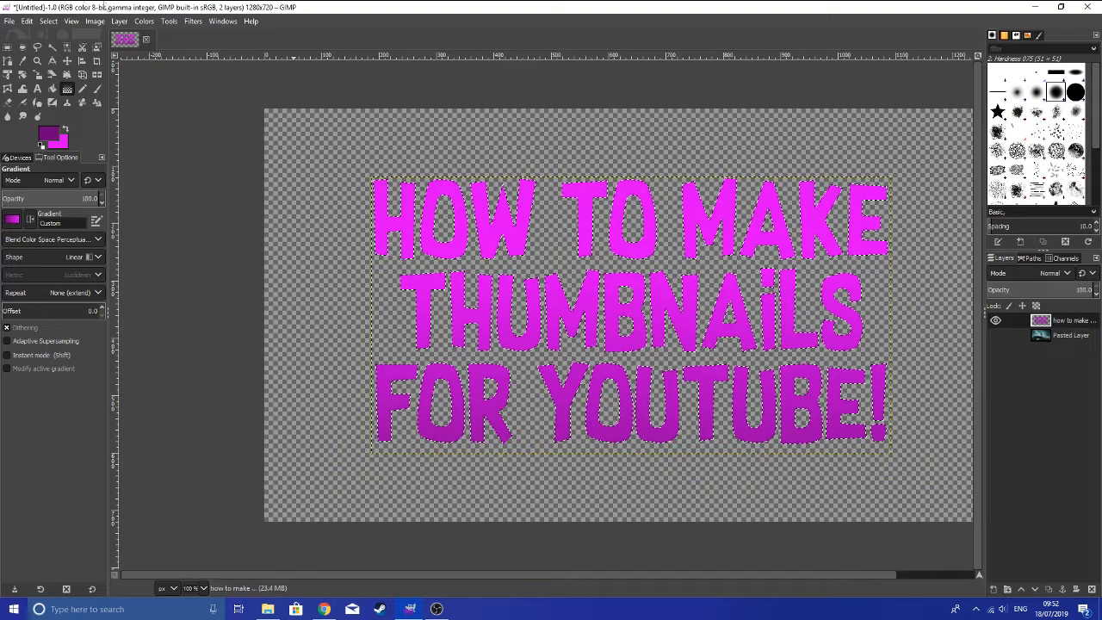
# Clear the selection around the gradient-filled title letters
pyautogui.click(68, 62)
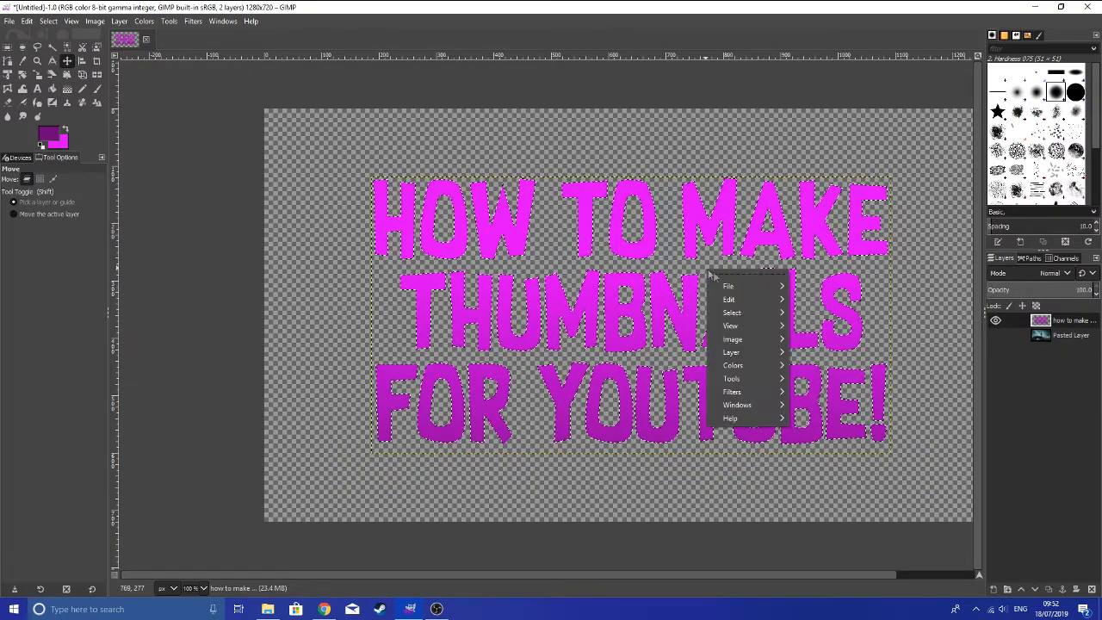
pyautogui.moveTo(744, 314)
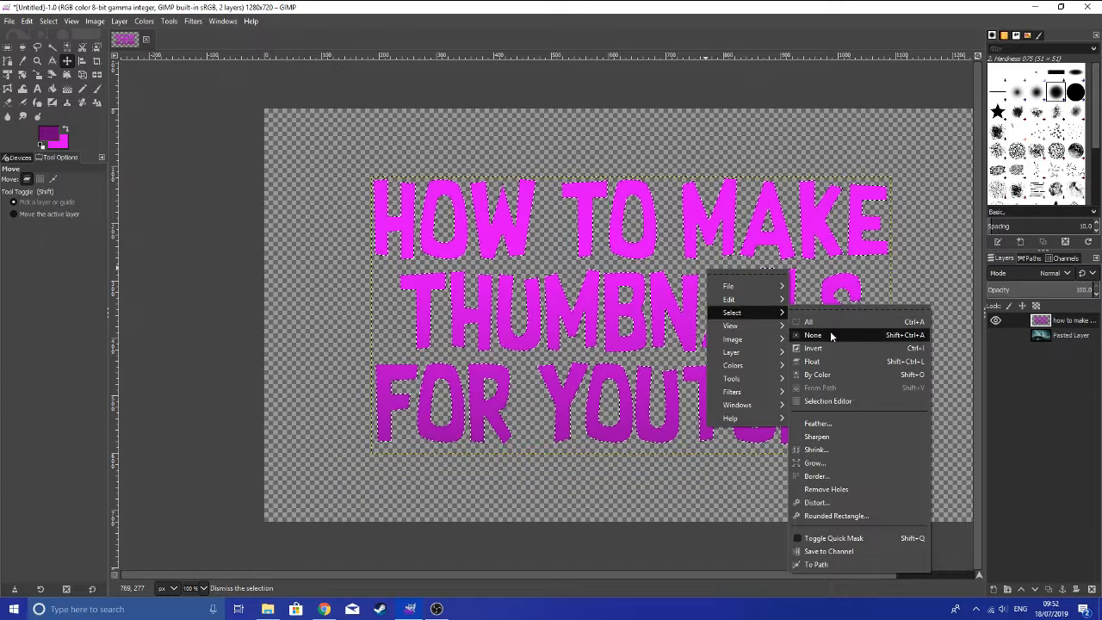
pyautogui.click(634, 229)
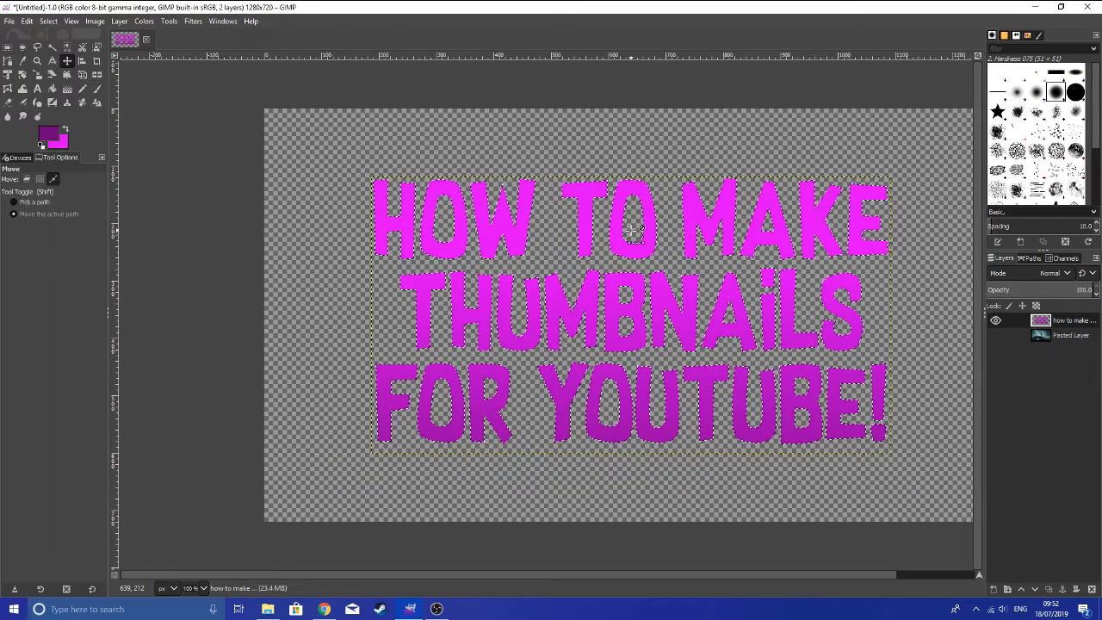
pyautogui.keyDown('ctrl'); pyautogui.scroll(-3, 644, 289); pyautogui.keyUp('ctrl')
pyautogui.keyDown('ctrl'); pyautogui.scroll(3, 644, 286); pyautogui.keyUp('ctrl')
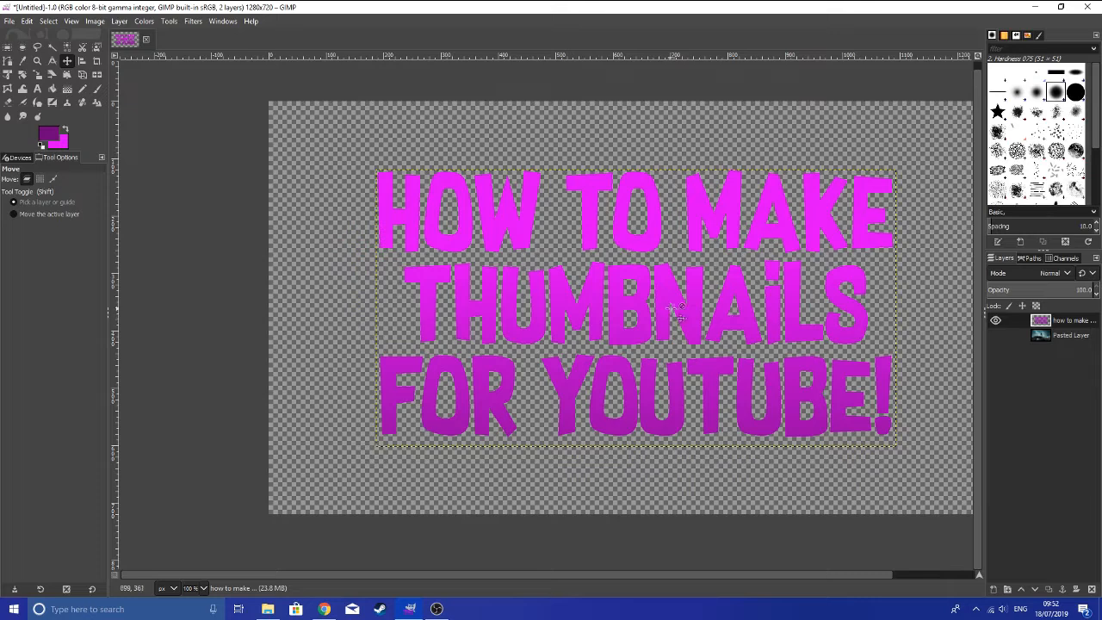
# Create a transparent 1280×720 px layer named "curved text" above the title layer
pyautogui.click(993, 589)
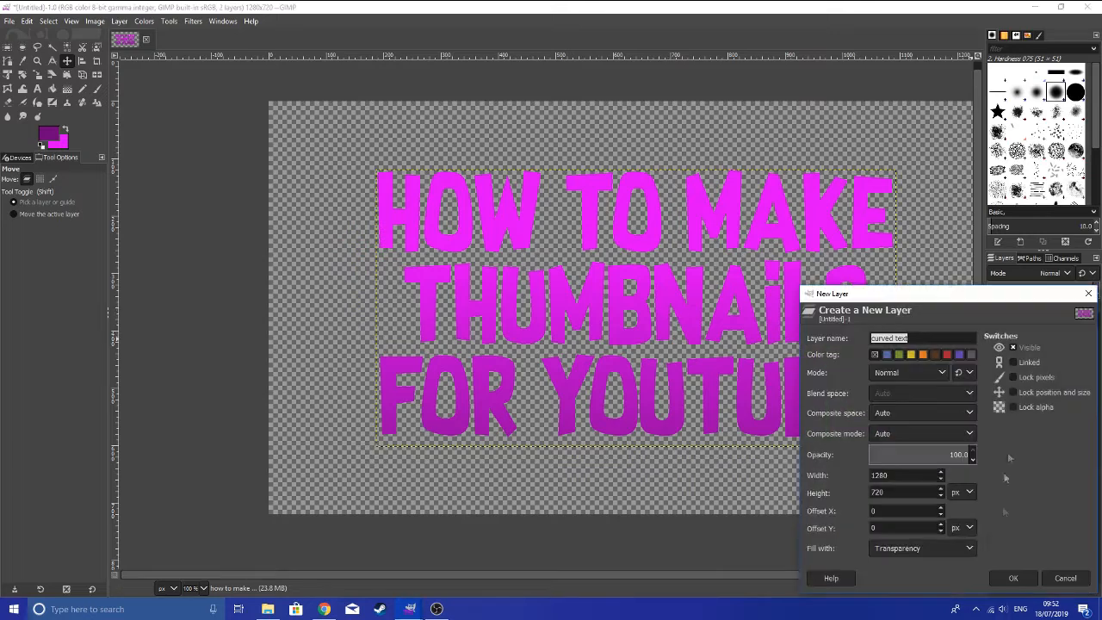
pyautogui.click(1013, 579)
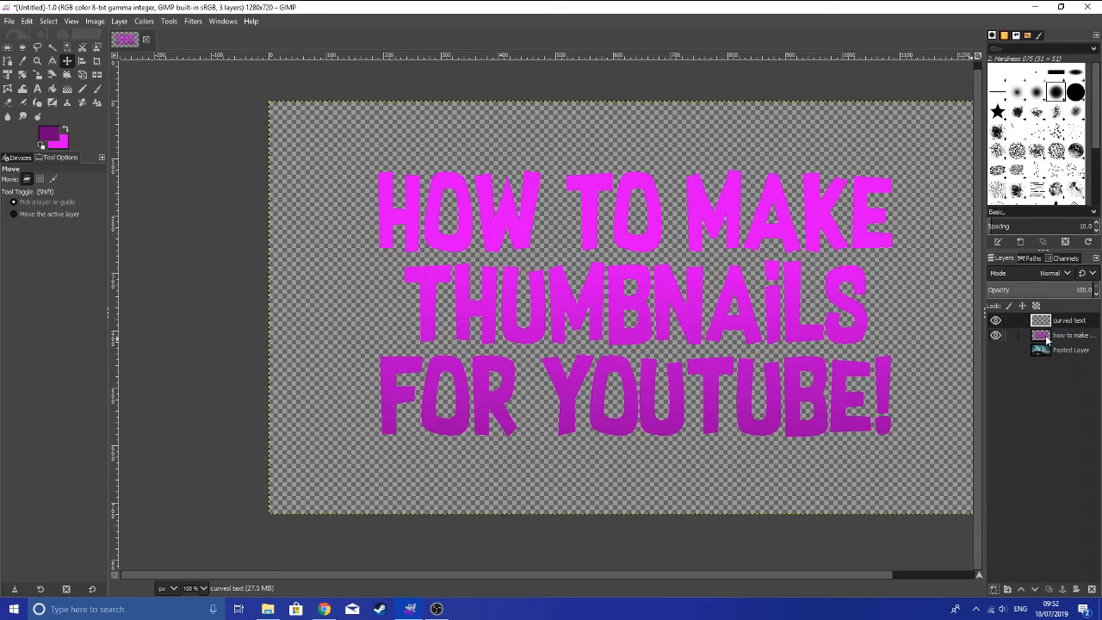
pyautogui.click(1047, 337)
pyautogui.click(1045, 322)
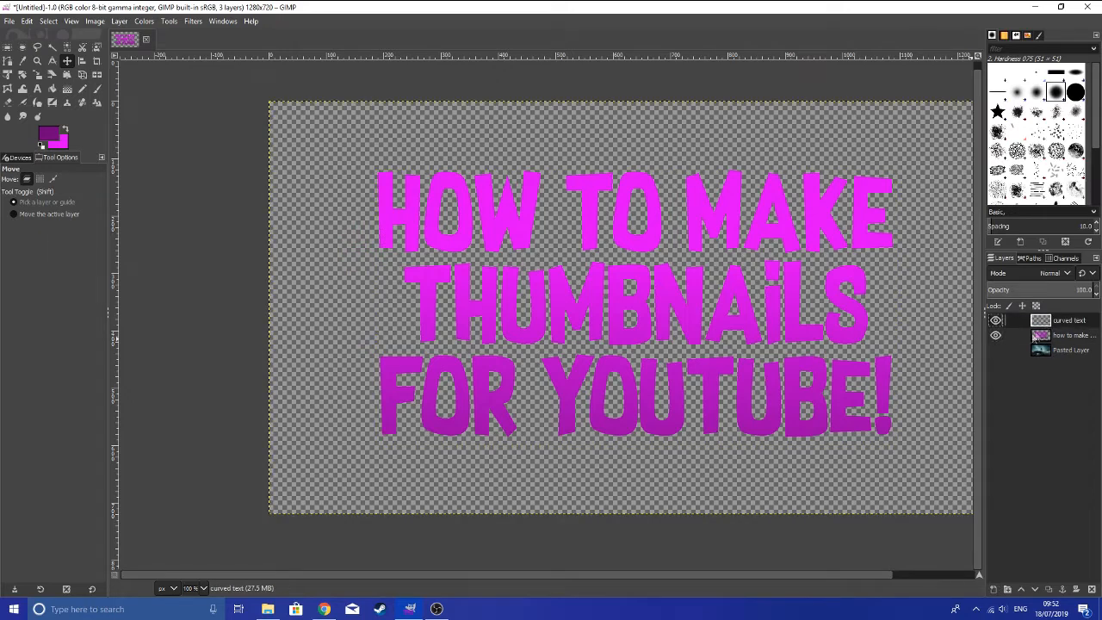
# Select the title letters from the title layer's alpha and set the foreground colour to white, ffffff
pyautogui.rightClick(1045, 340)
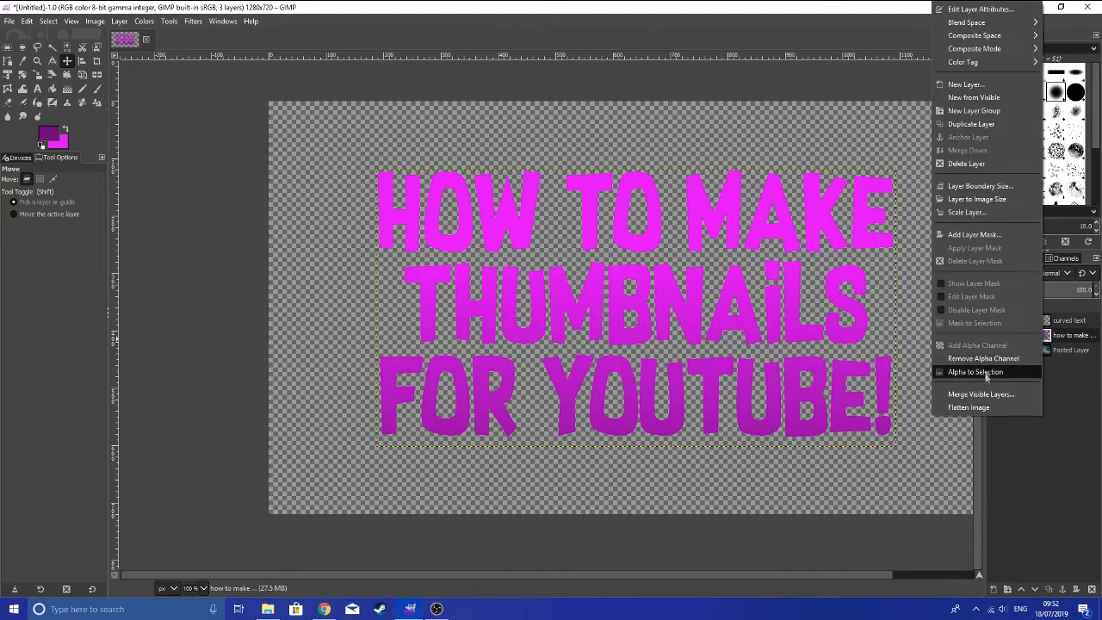
pyautogui.click(982, 372)
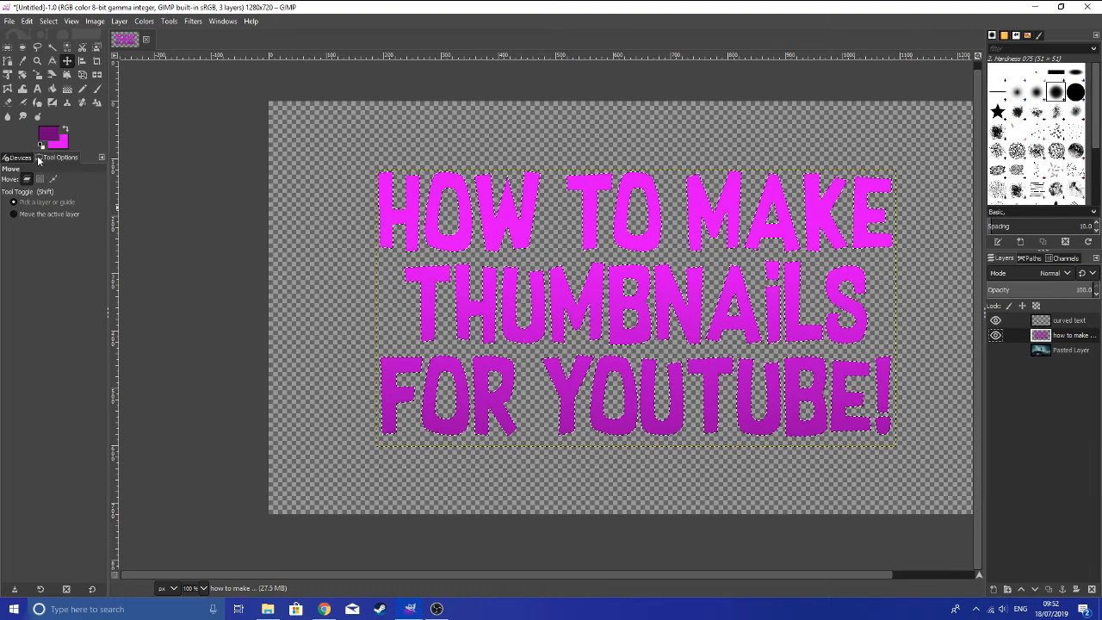
pyautogui.click(53, 130)
pyautogui.moveTo(366, 424); pyautogui.dragTo(330, 391)
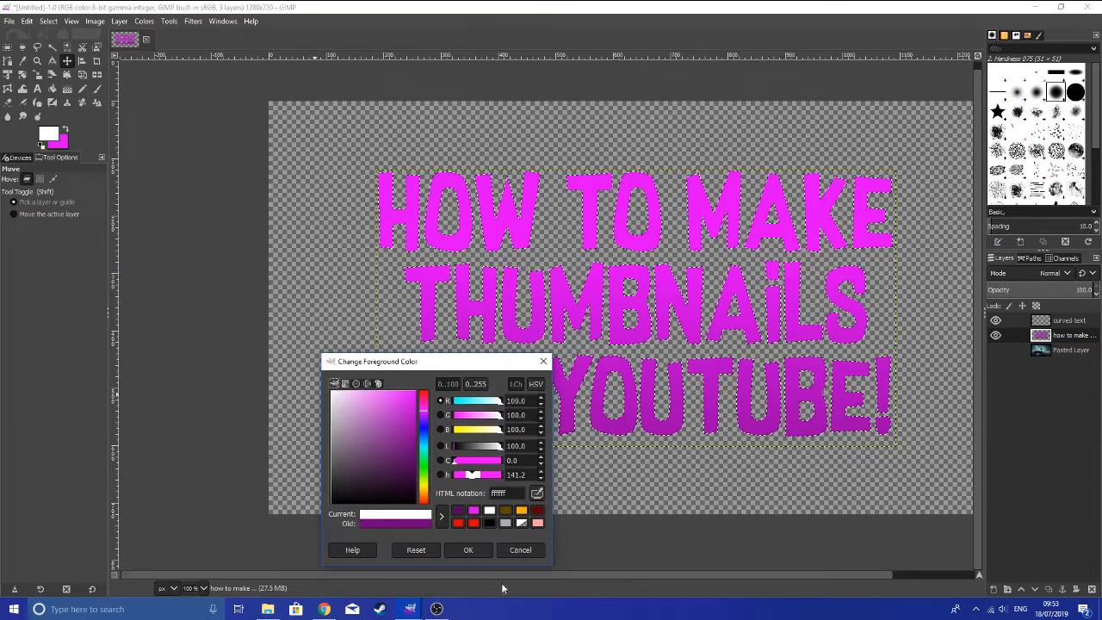
pyautogui.click(475, 552)
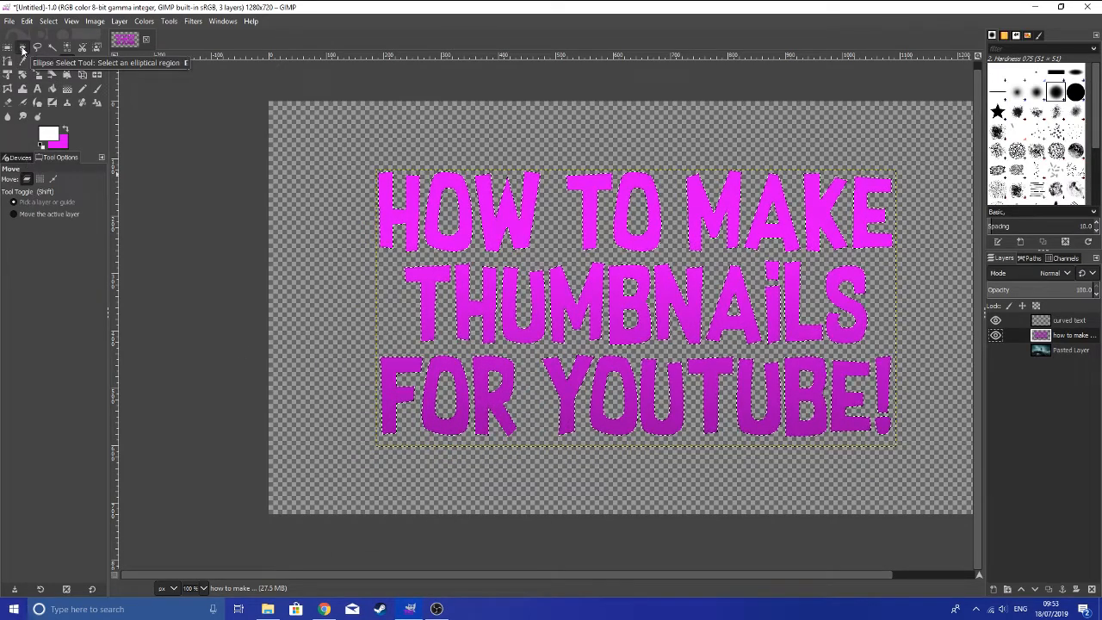
# Set Ellipse Select to subtract mode and try an ellipse about 1075×311 px over the title's upper half, undoing it
pyautogui.click(22, 50)
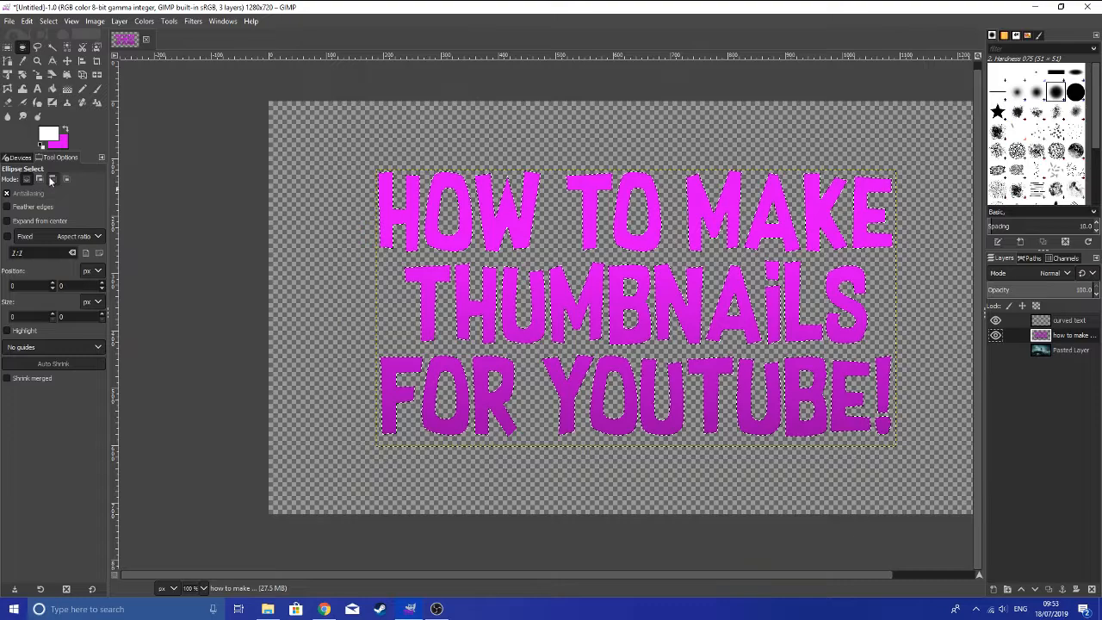
pyautogui.click(55, 182)
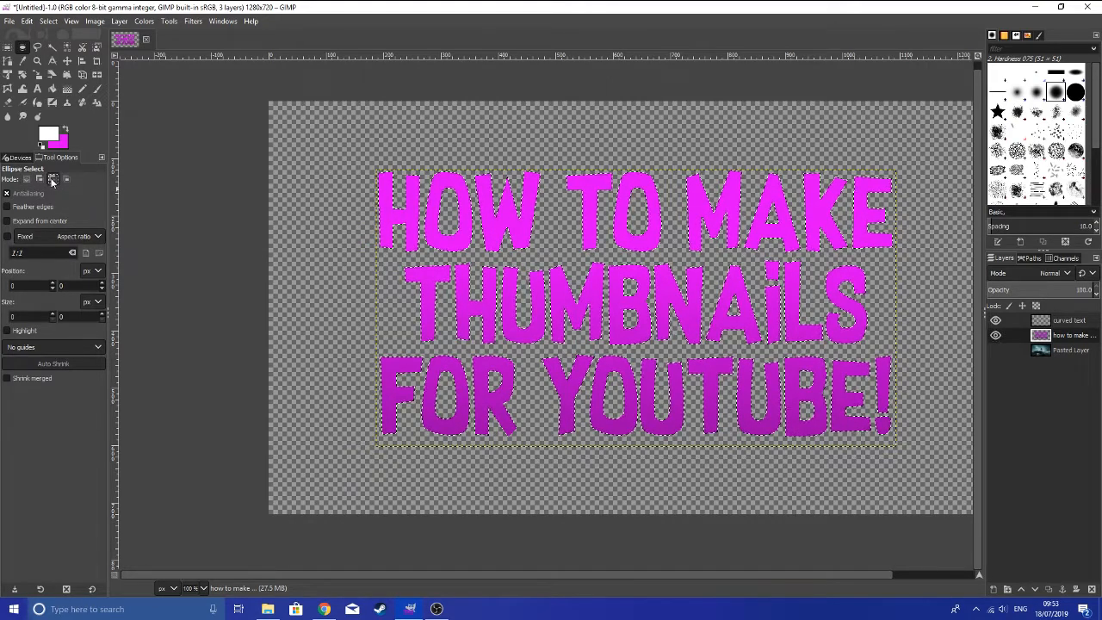
pyautogui.scroll(-2, 526, 200)
pyautogui.scroll(2, 545, 210)
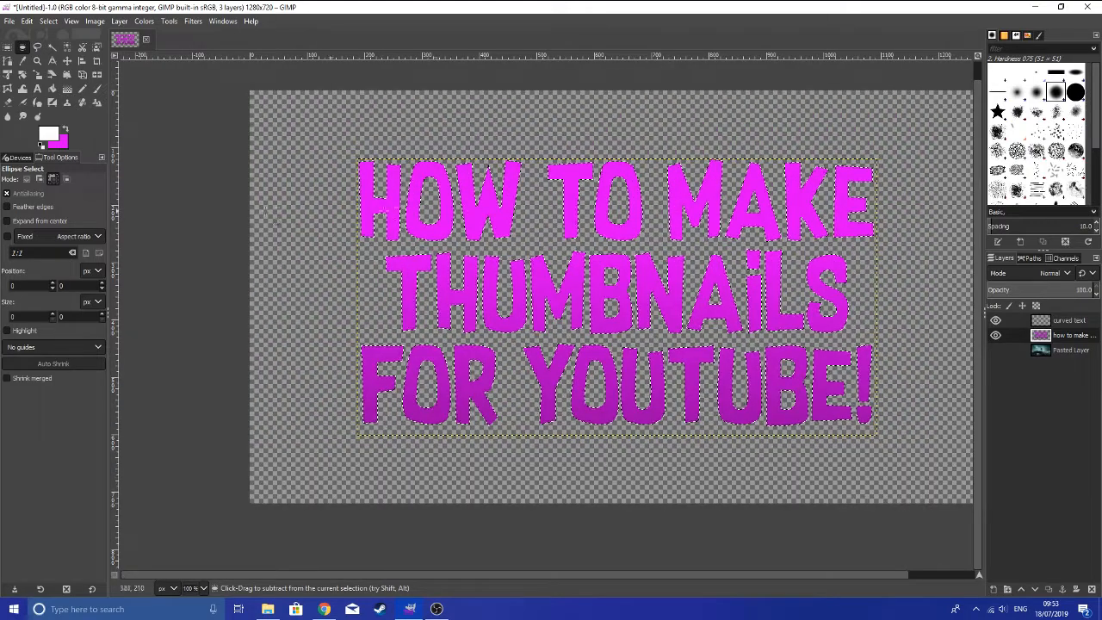
pyautogui.moveTo(292, 130); pyautogui.dragTo(908, 307)
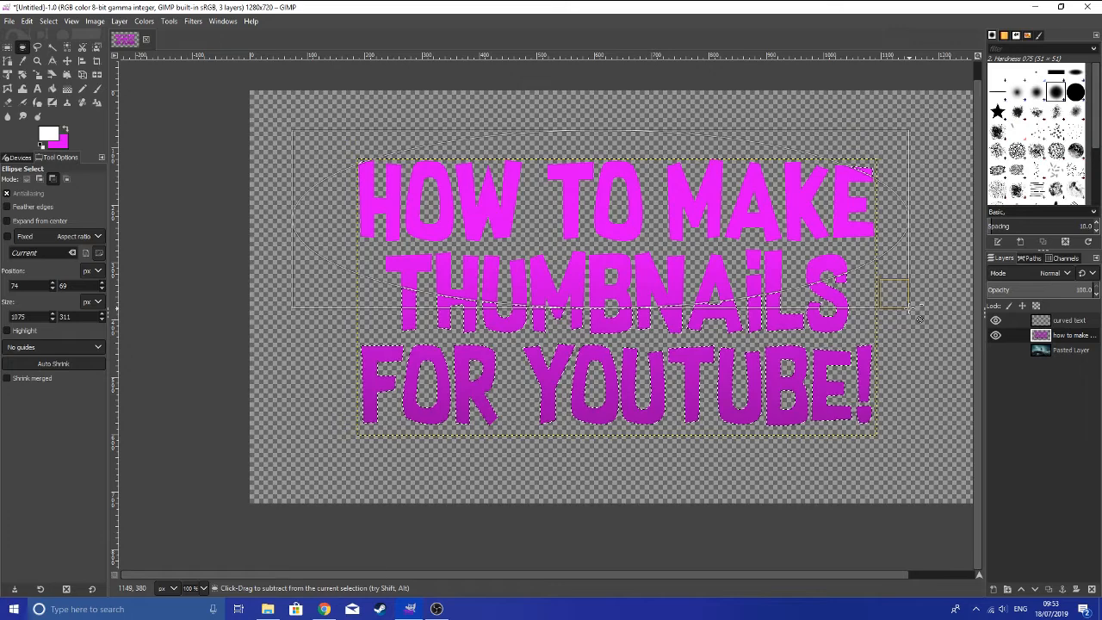
pyautogui.hotkey('ctrl', 'z')
# Subtract an ellipse about 1093×432 px at position 103, 351 from the selection, covering the title's lower half
pyautogui.scroll(-2, 435, 361)
pyautogui.moveTo(348, 389); pyautogui.dragTo(690, 318)
pyautogui.scroll(1, 508, 355)
pyautogui.scroll(1, 495, 351)
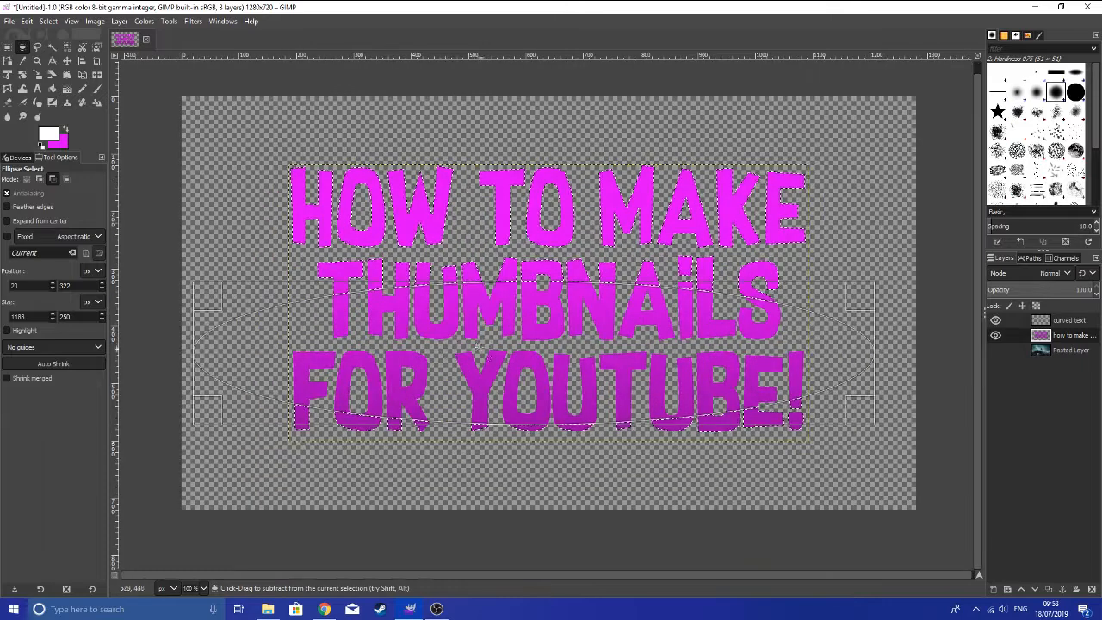
pyautogui.moveTo(210, 349); pyautogui.dragTo(262, 355)
pyautogui.moveTo(541, 406); pyautogui.dragTo(541, 527)
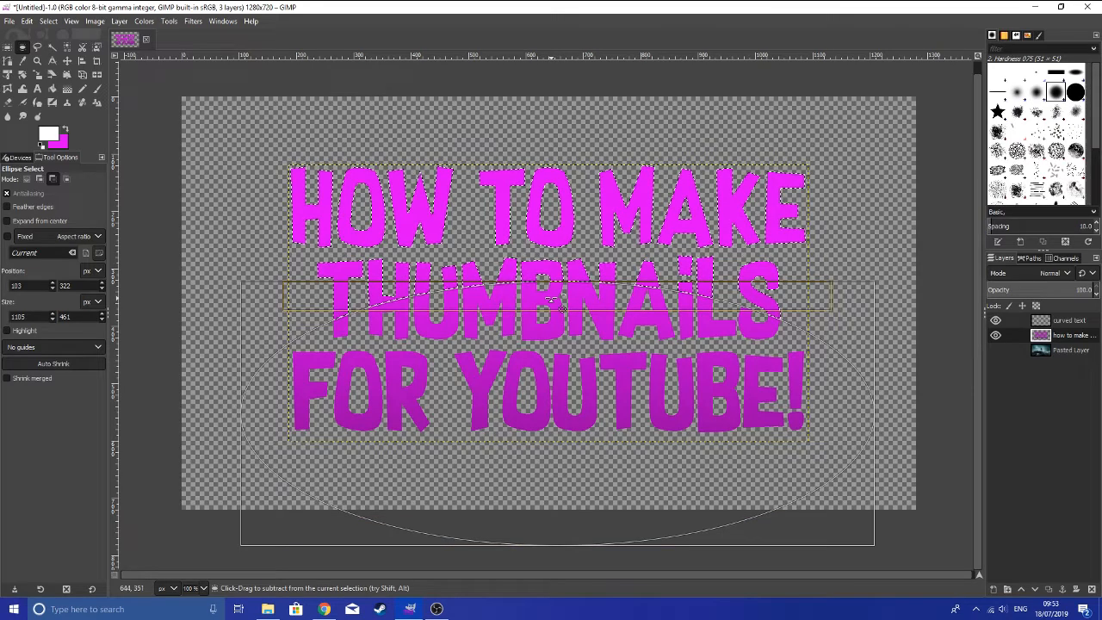
pyautogui.moveTo(860, 419); pyautogui.dragTo(852, 419)
pyautogui.moveTo(557, 299); pyautogui.dragTo(557, 318)
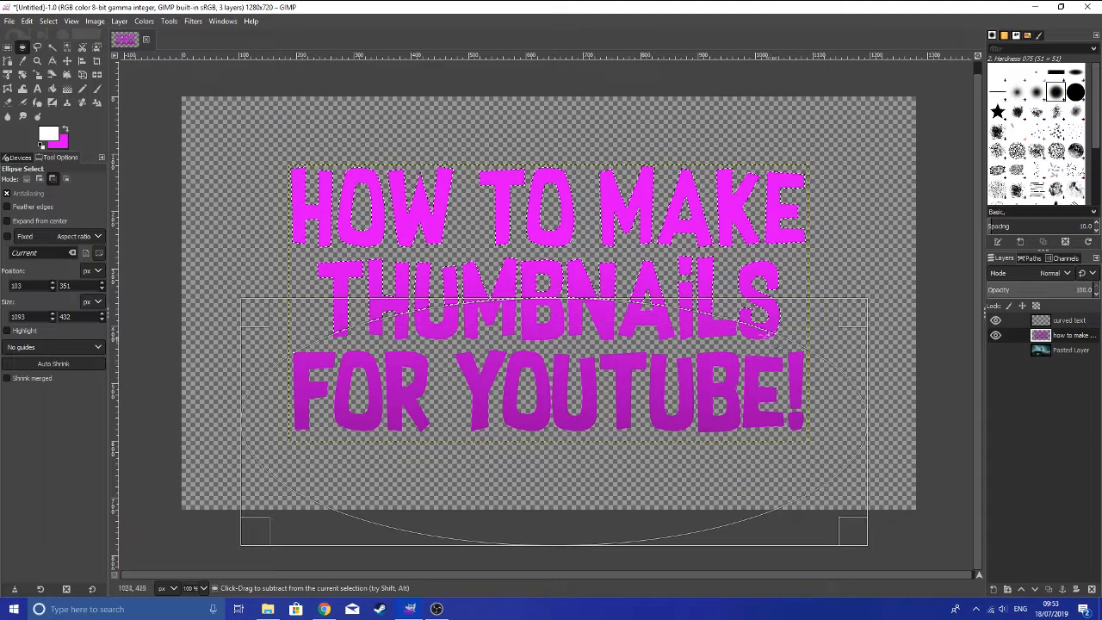
# Make the "curved text" layer active and set the Gradient tool to FG to Transparent
pyautogui.click(1052, 321)
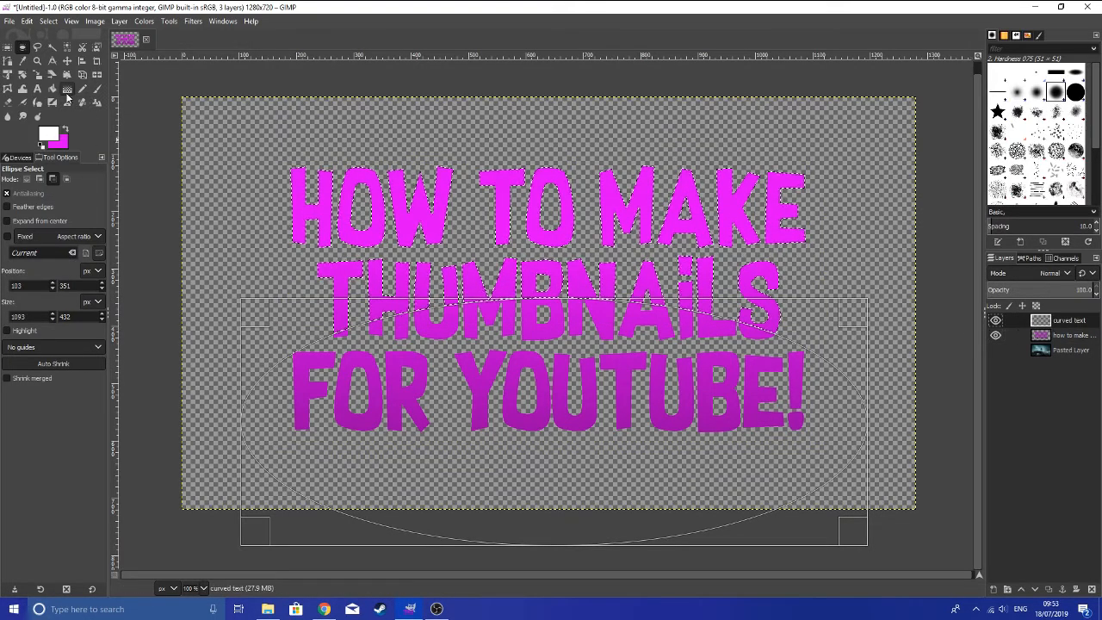
pyautogui.click(67, 91)
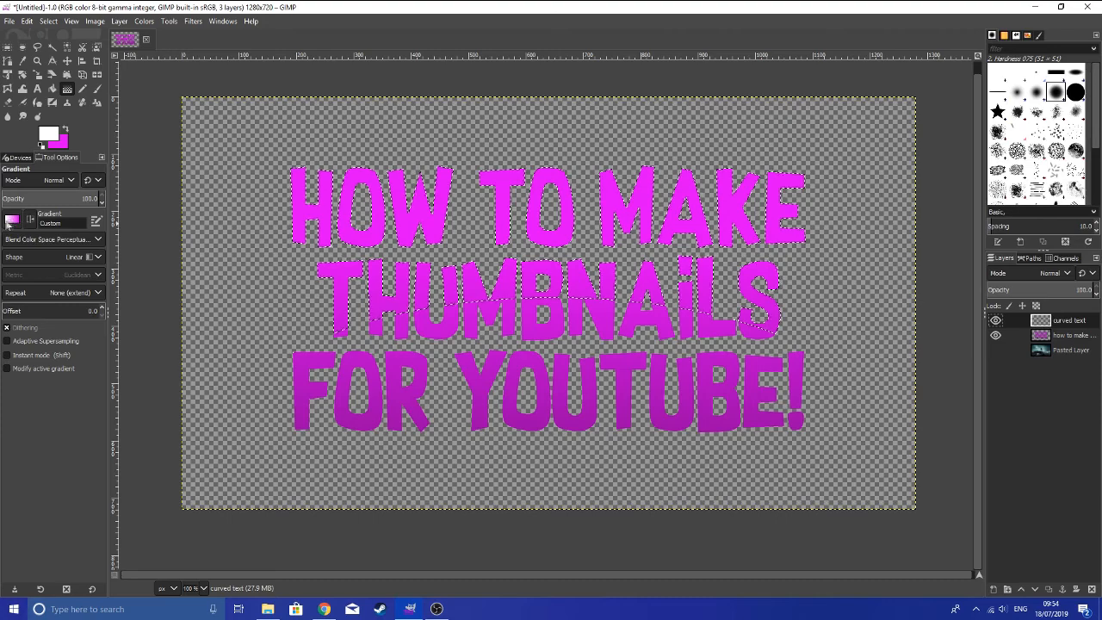
pyautogui.click(10, 220)
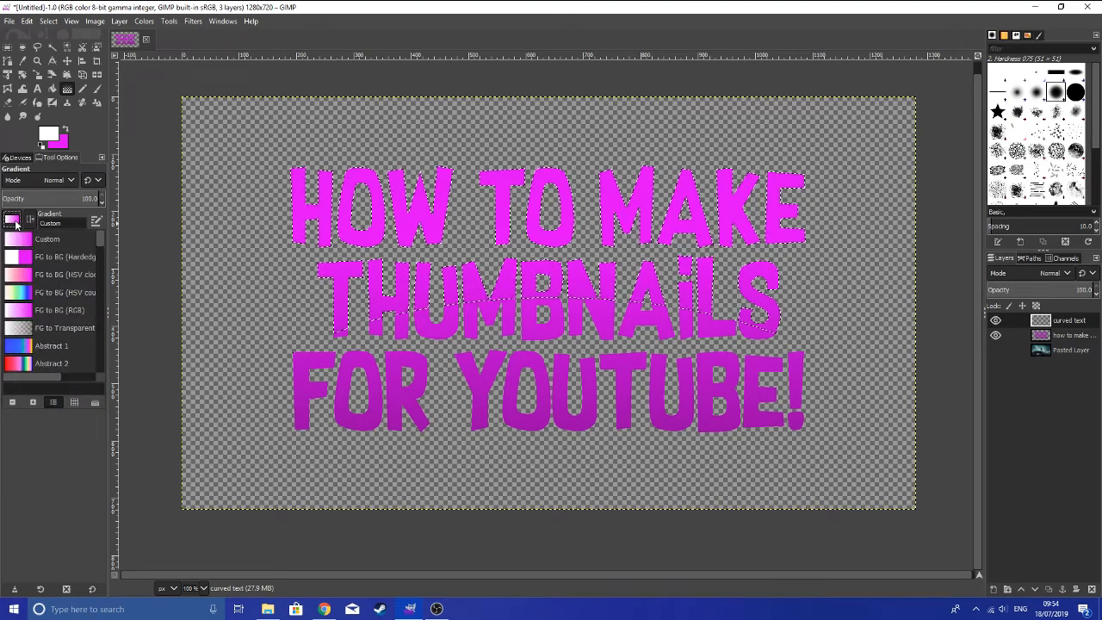
pyautogui.click(28, 329)
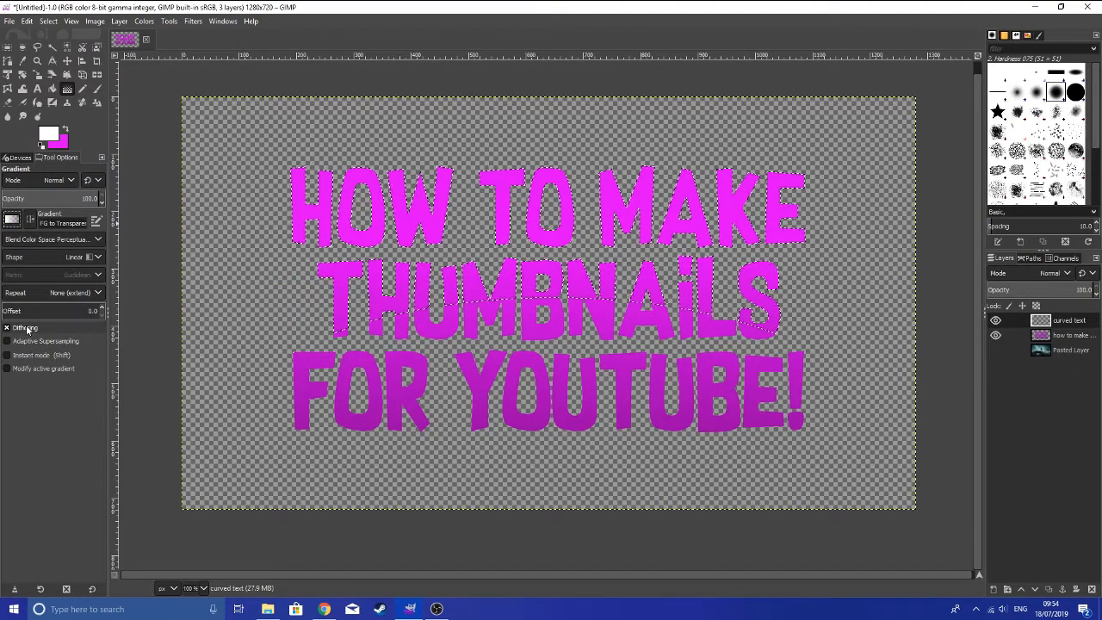
# Try vertical white-to-transparent gradients of about 398 px and 786 px down the selected letter areas, undoing each one
pyautogui.moveTo(533, 138); pyautogui.dragTo(529, 372)
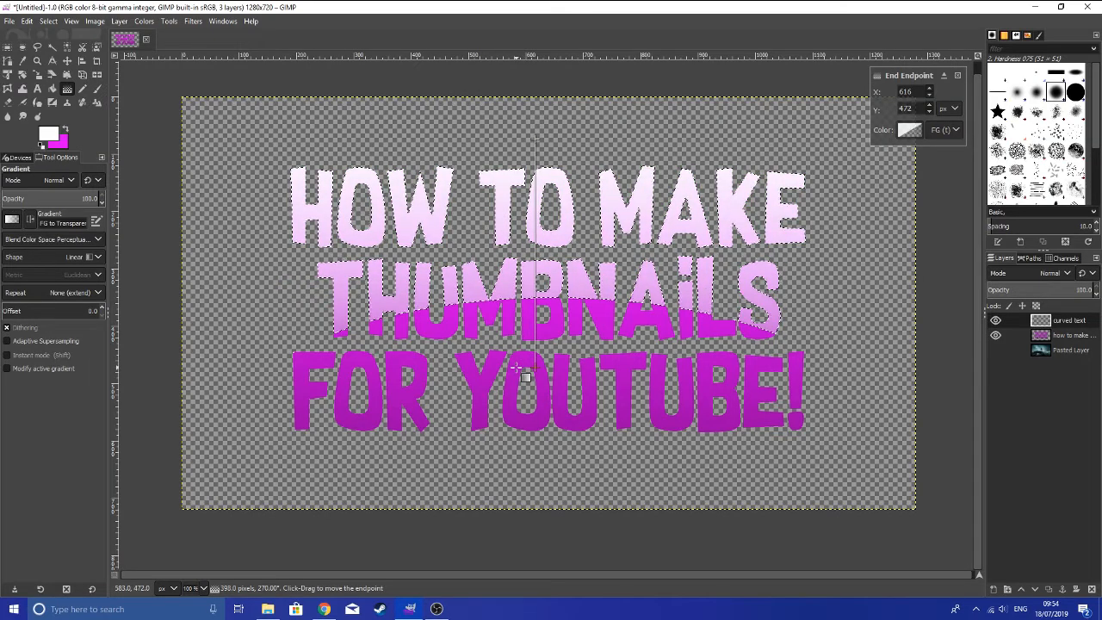
pyautogui.hotkey('ctrl', 'z')
pyautogui.scroll(-2, 572, 369)
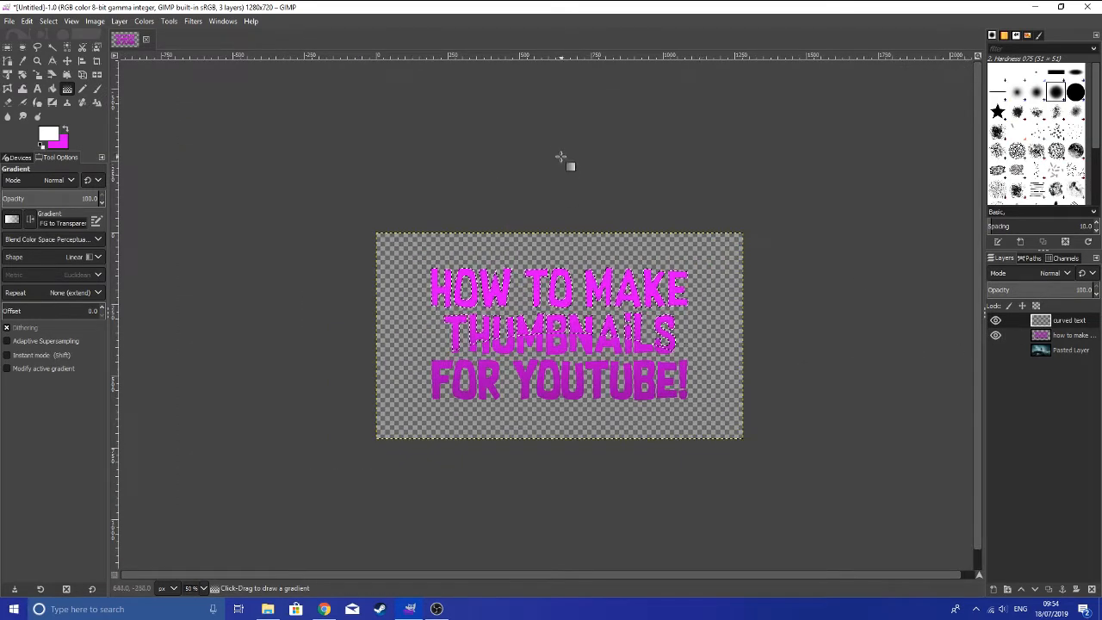
pyautogui.moveTo(556, 136); pyautogui.dragTo(554, 270)
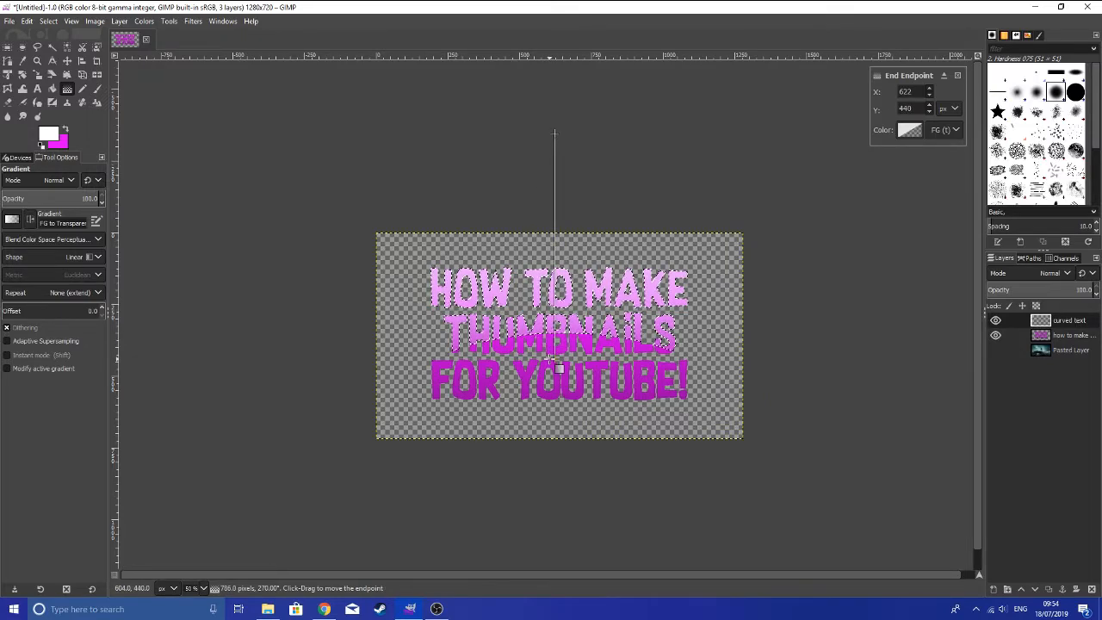
pyautogui.hotkey('ctrl', 'z')
pyautogui.scroll(2, 546, 325)
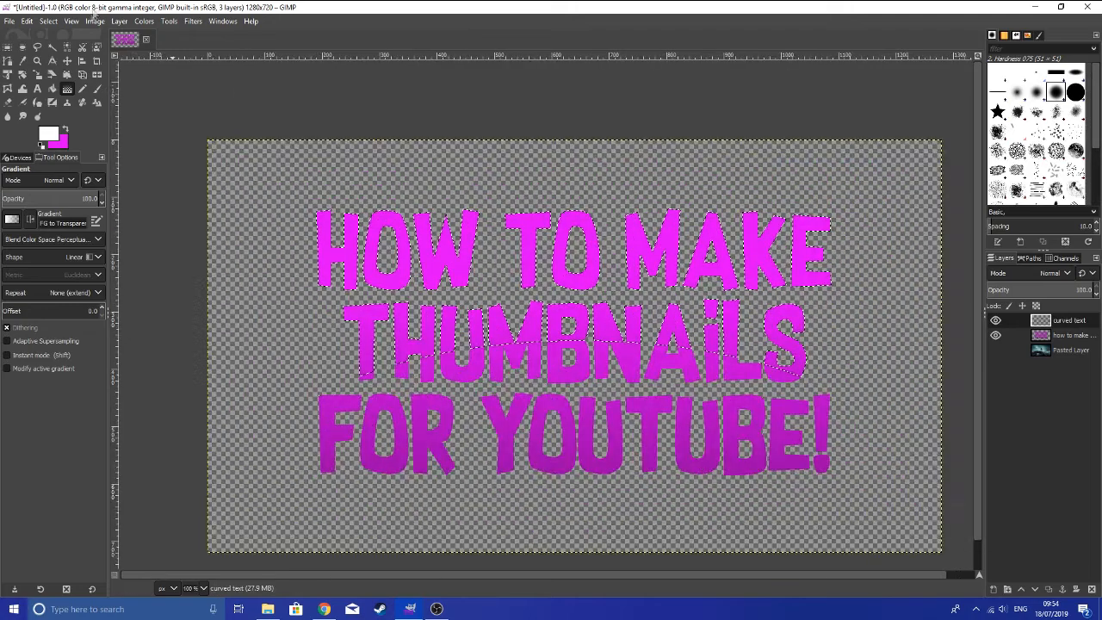
# Shrink the selection of the upper letter areas so it sits just inside the letter edges
pyautogui.click(48, 21)
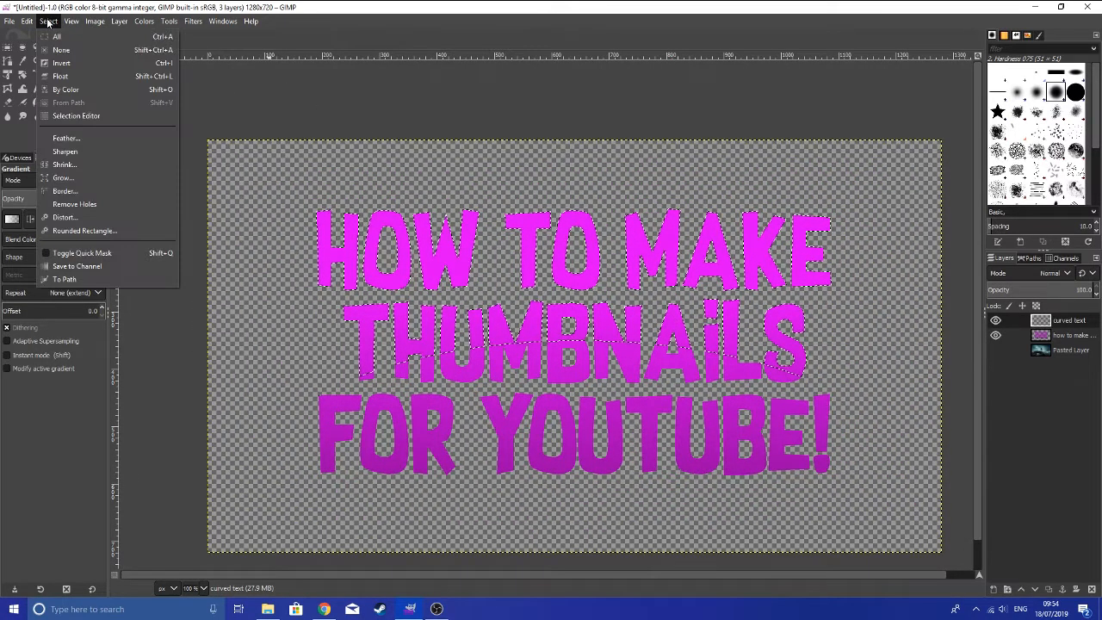
pyautogui.click(74, 167)
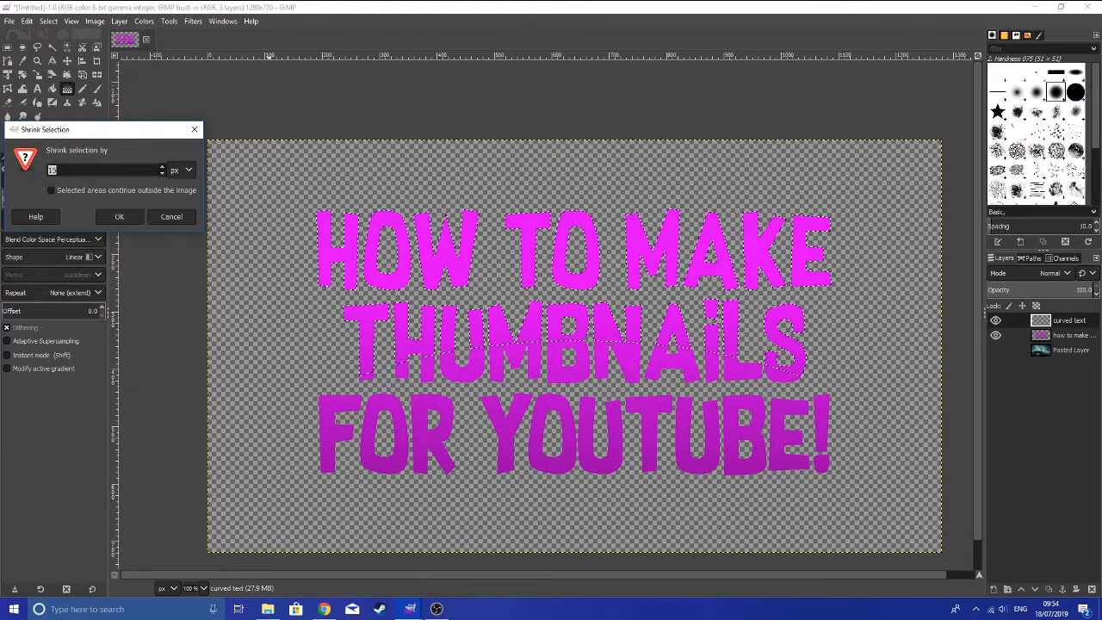
pyautogui.click(119, 216)
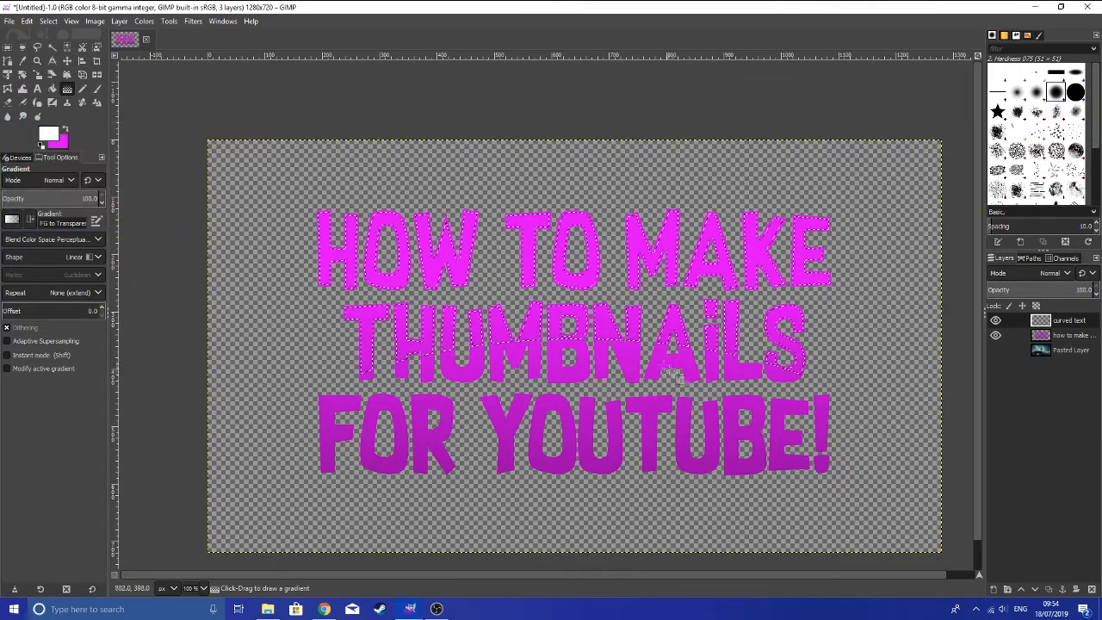
# Fill the shrunken selection on the "curved text" layer with a vertical white-to-transparent gradient running down from above the canvas
pyautogui.scroll(4, 769, 330)
pyautogui.scroll(-6, 743, 201)
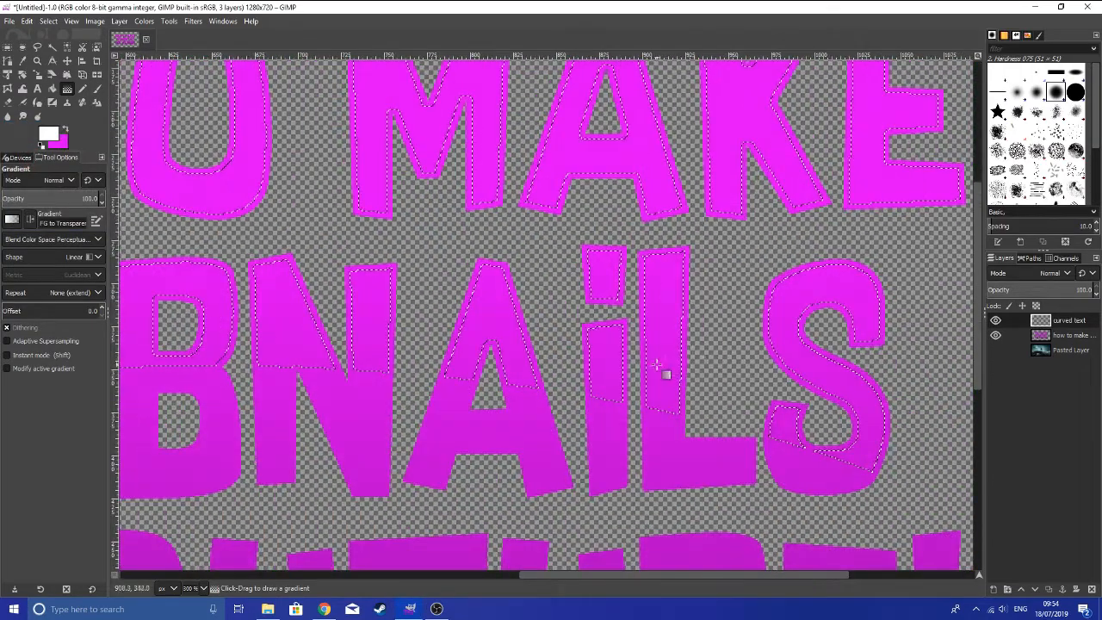
pyautogui.scroll(2, 525, 360)
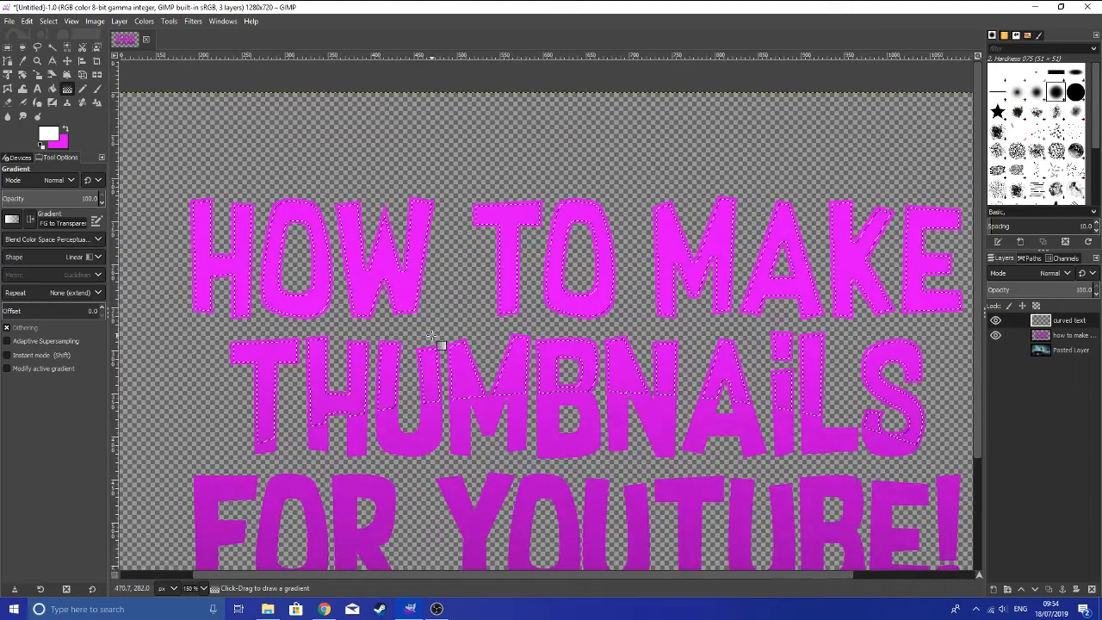
pyautogui.scroll(-1, 435, 348)
pyautogui.scroll(1, 430, 340)
pyautogui.scroll(-2, 525, 241)
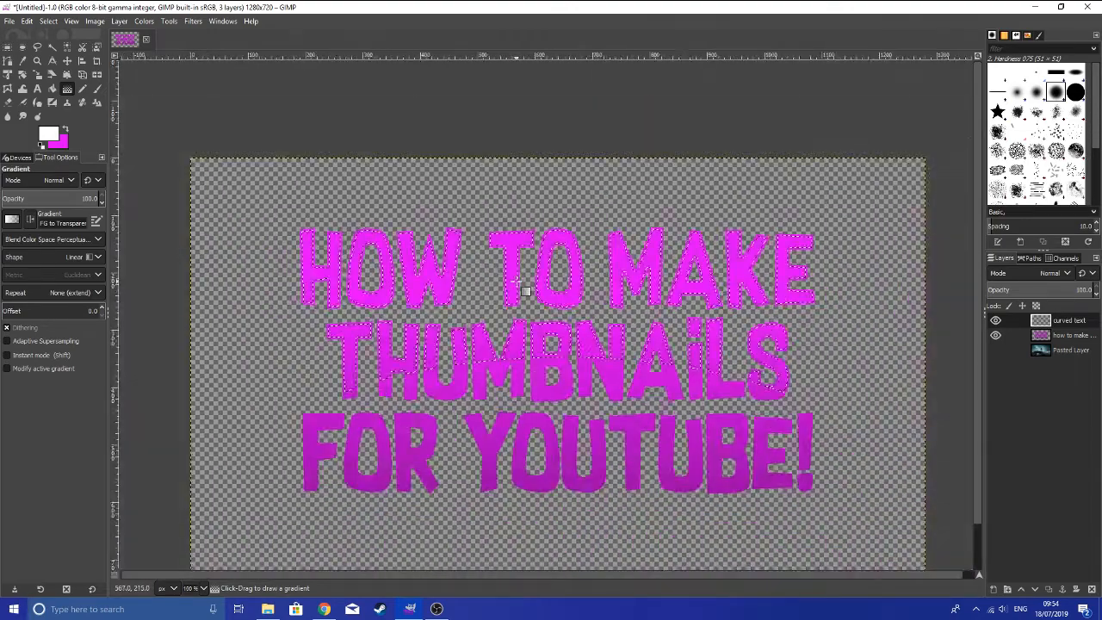
pyautogui.scroll(-2, 551, 98)
pyautogui.moveTo(544, 84); pyautogui.dragTo(548, 486)
pyautogui.scroll(4, 542, 150)
pyautogui.scroll(-2, 551, 551)
pyautogui.press('Return')
pyautogui.scroll(-3, 752, 350)
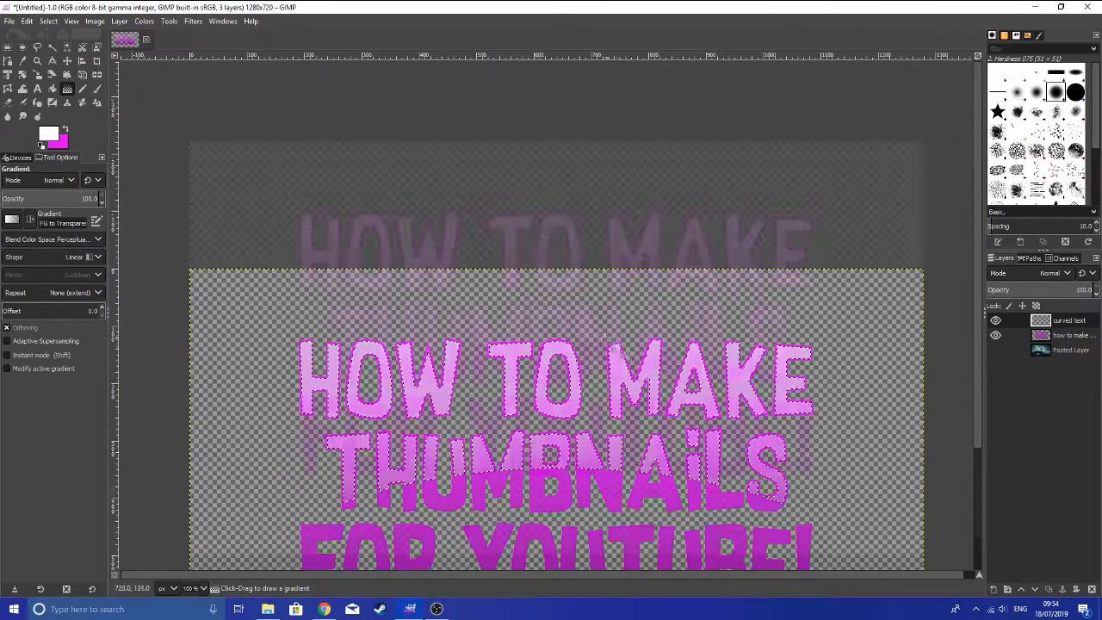
# Make the title text layer active and clear the selection
pyautogui.press('pagedown')
pyautogui.rightClick(646, 234)
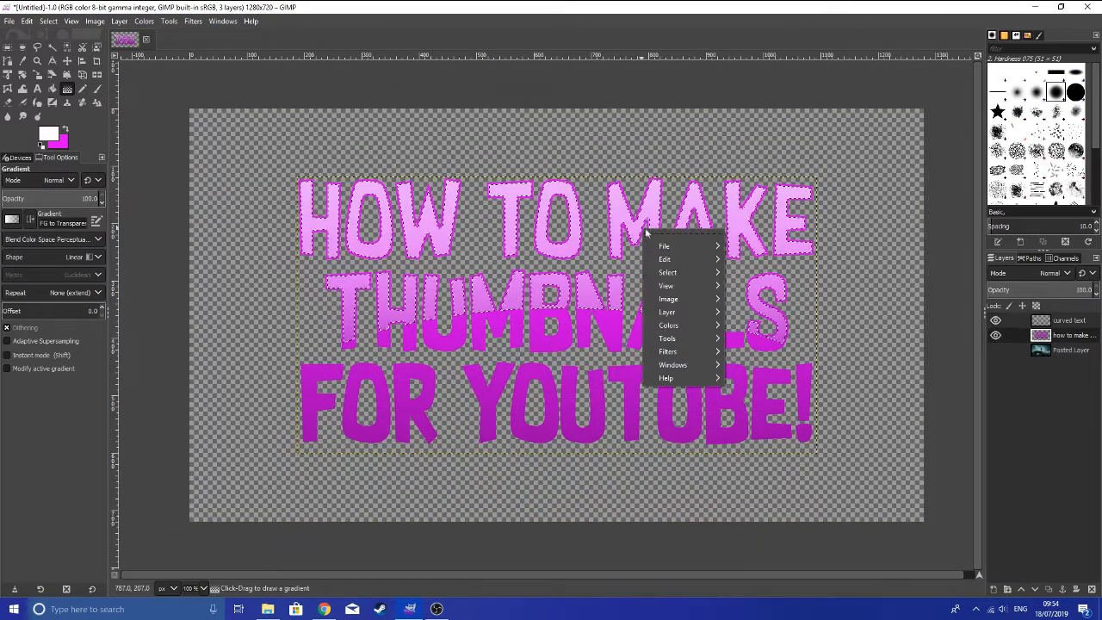
pyautogui.click(681, 272)
pyautogui.click(751, 294)
pyautogui.scroll(-2, 696, 388)
pyautogui.scroll(2, 697, 387)
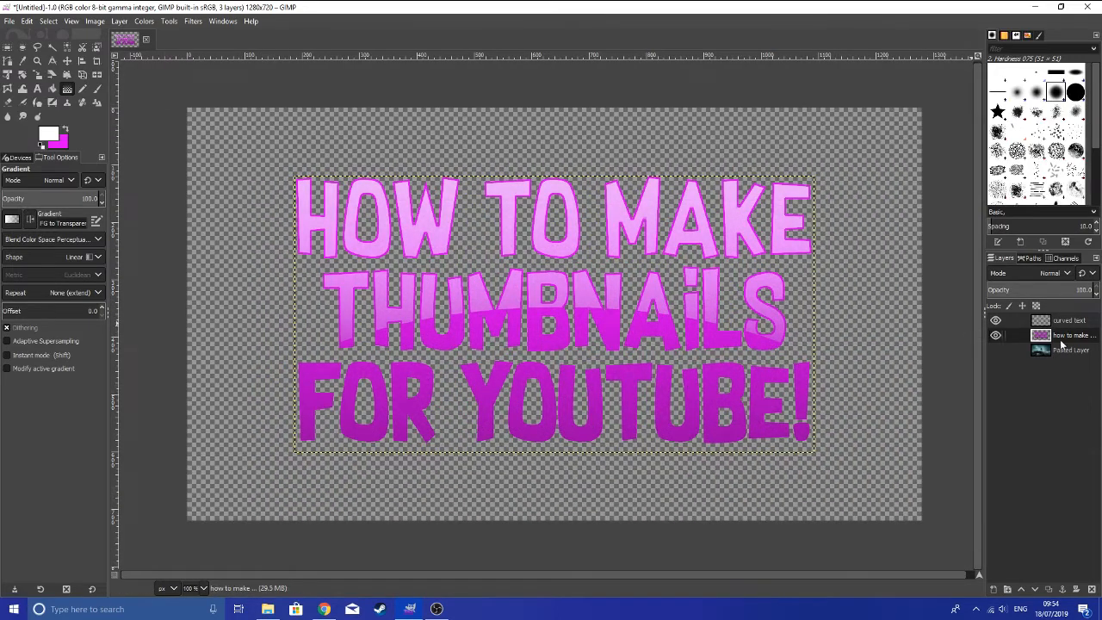
# Lower the opacity of the "curved text" gloss layer to about 59.5 and compare the layers by toggling their visibility
pyautogui.click(1064, 324)
pyautogui.moveTo(1054, 291); pyautogui.dragTo(1065, 293)
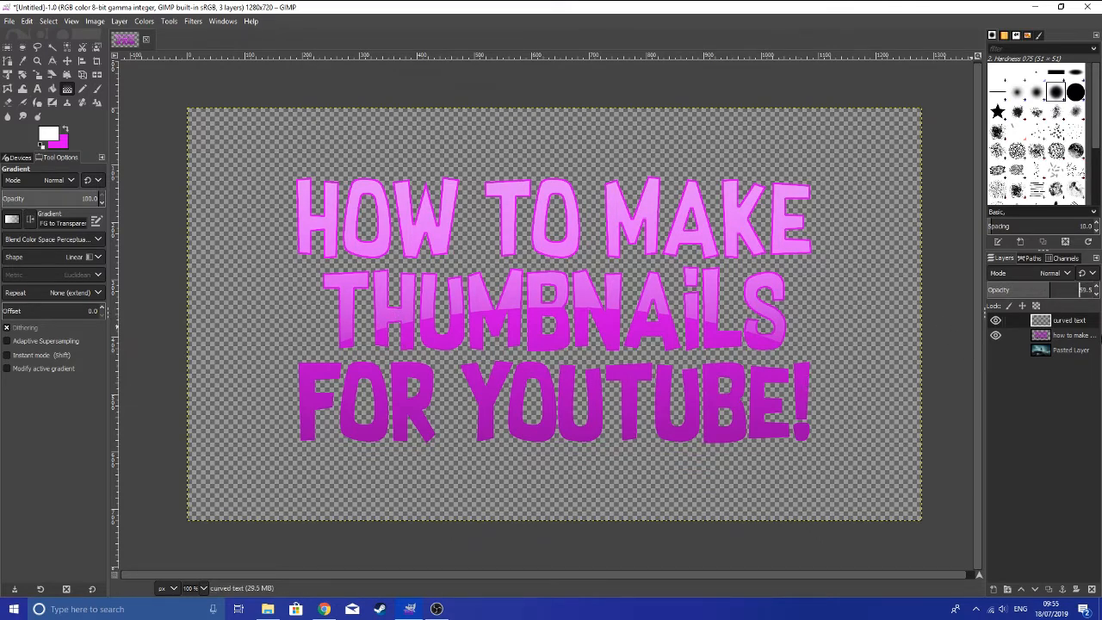
pyautogui.click(996, 335)
pyautogui.scroll(3, 352, 220)
pyautogui.scroll(-4, 351, 220)
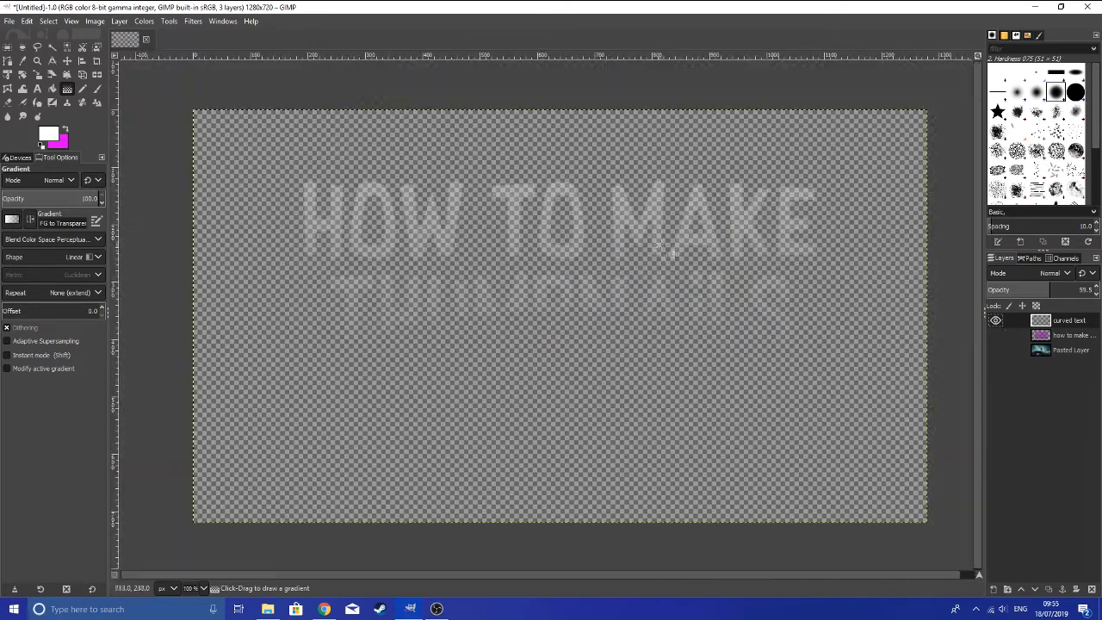
pyautogui.click(997, 335)
pyautogui.click(997, 321)
pyautogui.click(996, 321)
pyautogui.click(1047, 334)
pyautogui.click(1054, 322)
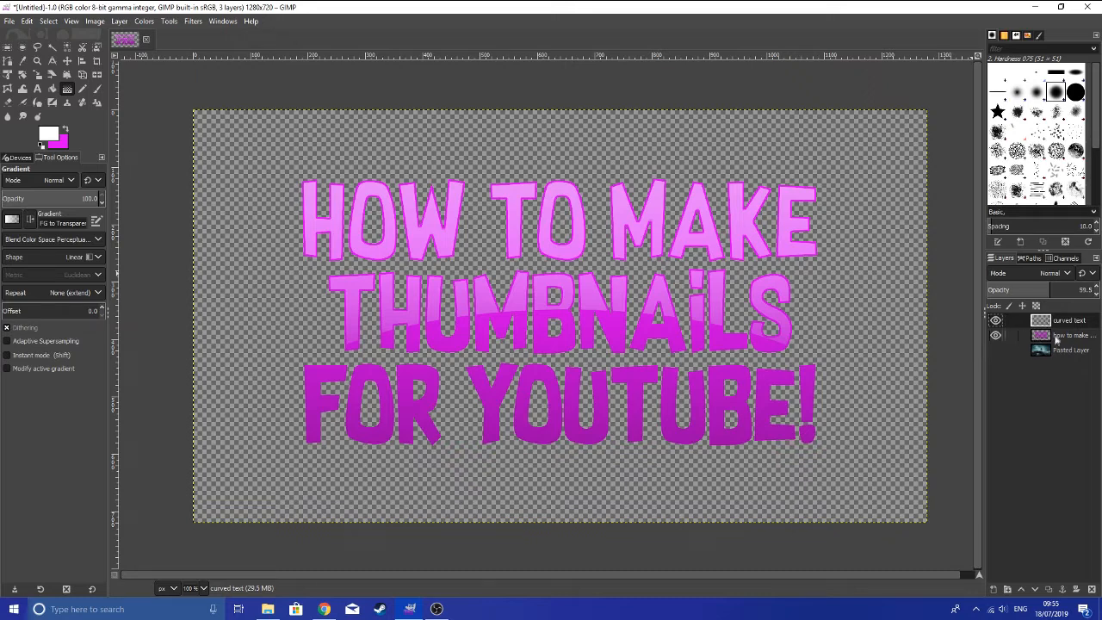
# Merge the "curved text" gloss layer down into the title text layer and select the merged lettering from its alpha
pyautogui.rightClick(1043, 323)
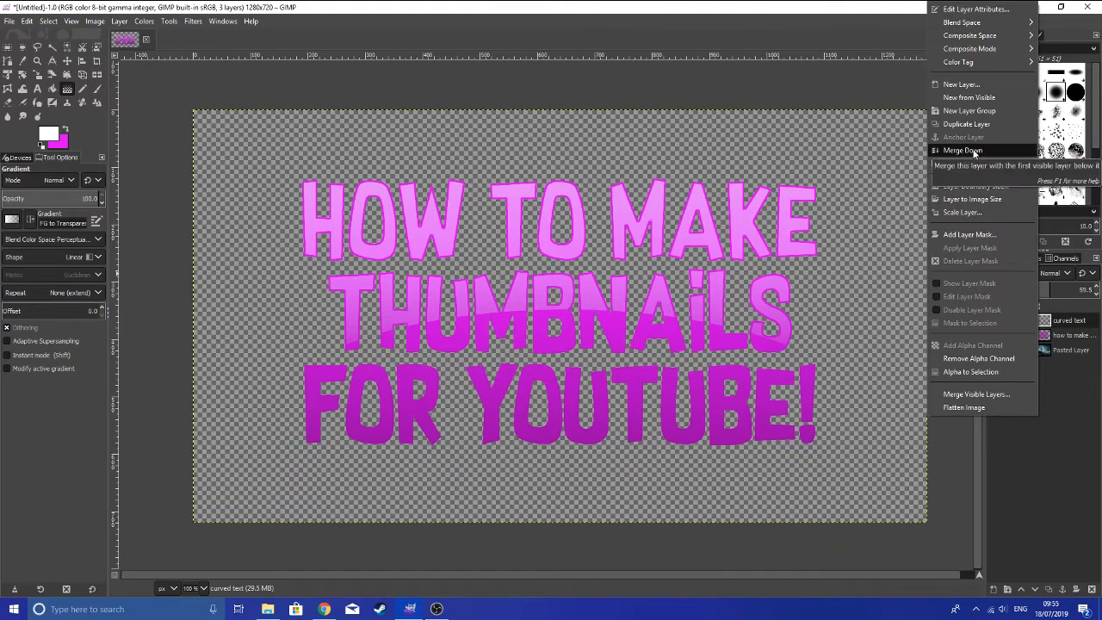
pyautogui.click(962, 151)
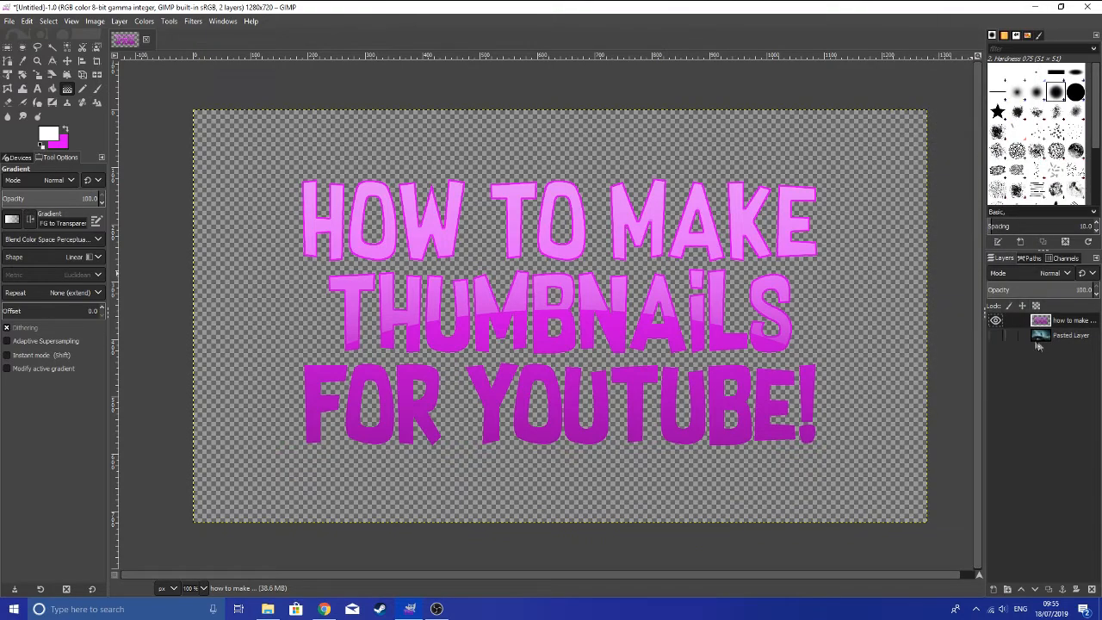
pyautogui.click(994, 321)
pyautogui.click(994, 321)
pyautogui.scroll(-1, 485, 311)
pyautogui.scroll(1, 484, 311)
pyautogui.rightClick(1045, 325)
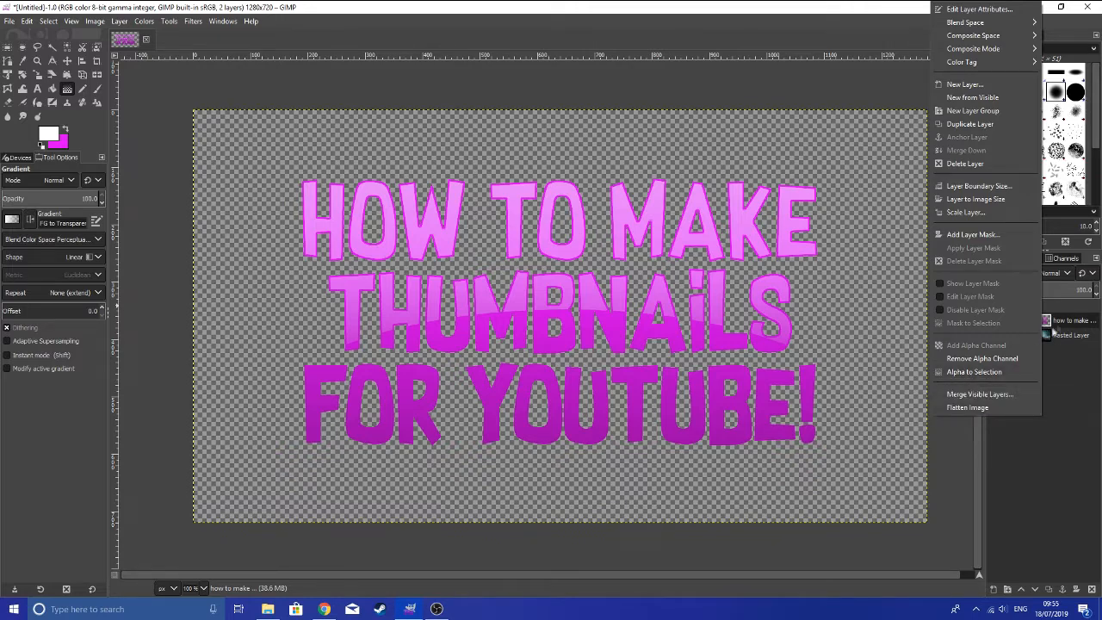
pyautogui.click(968, 377)
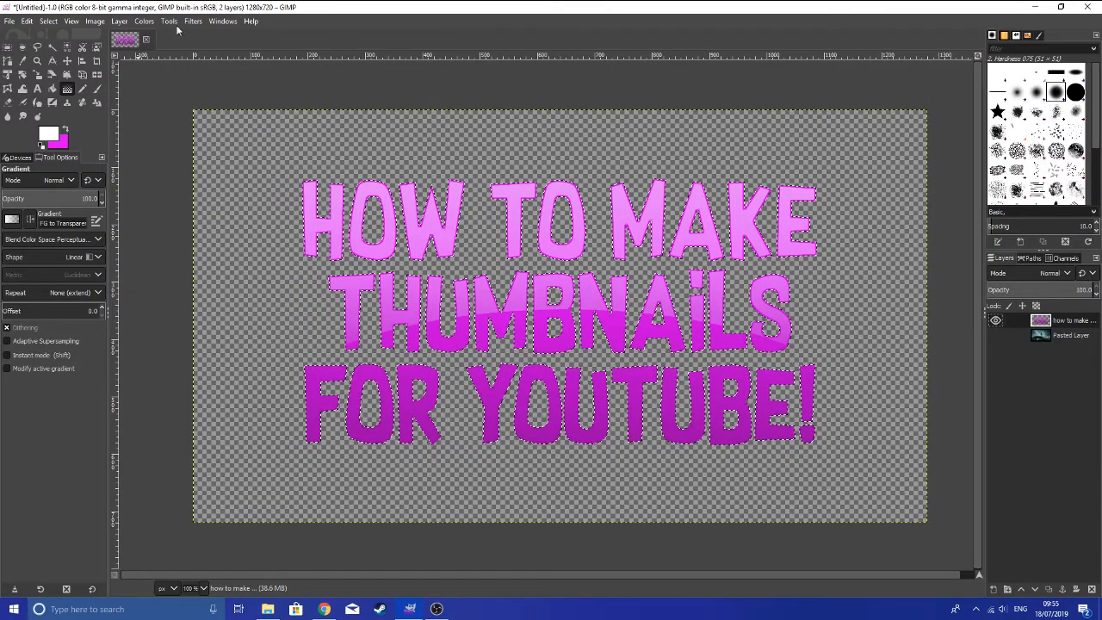
# Try growing the letter selection by 10 px and undo it
pyautogui.click(53, 23)
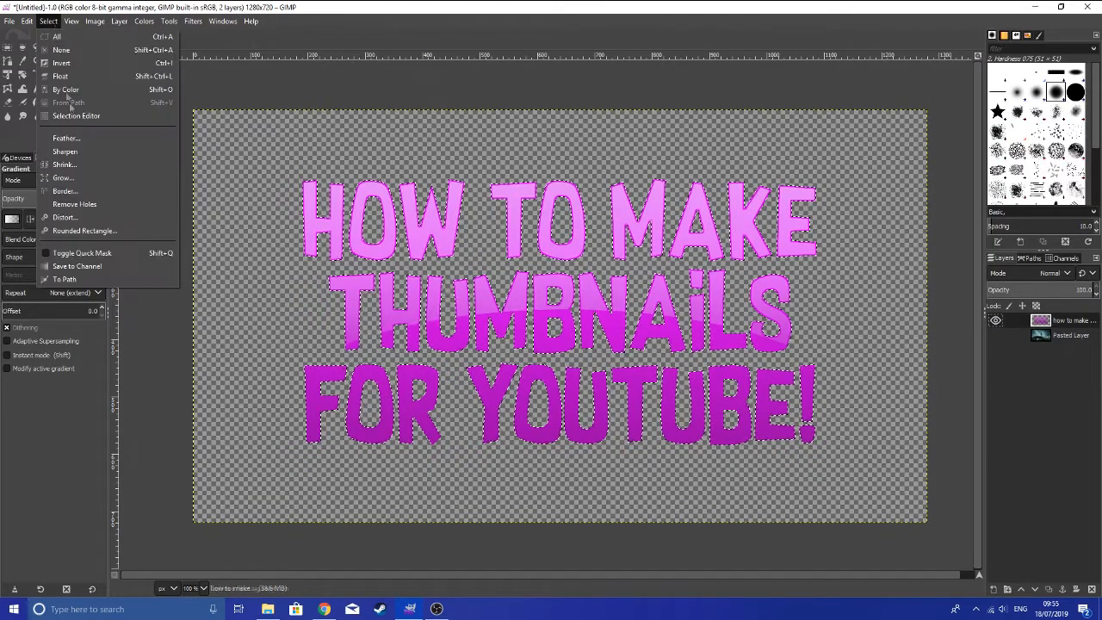
pyautogui.click(62, 178)
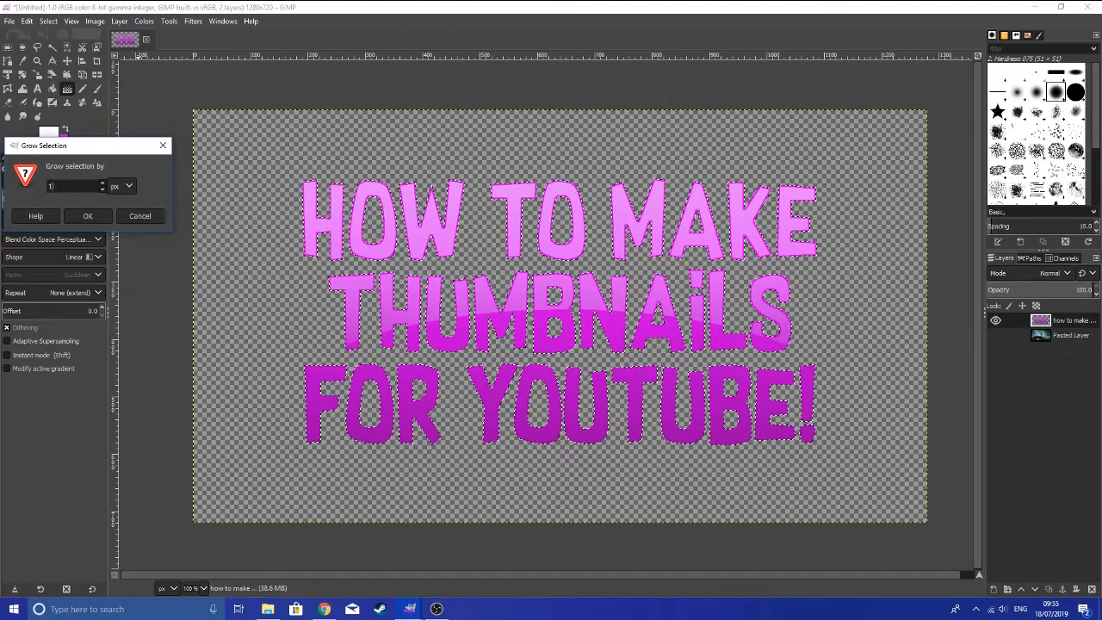
pyautogui.press('Return')
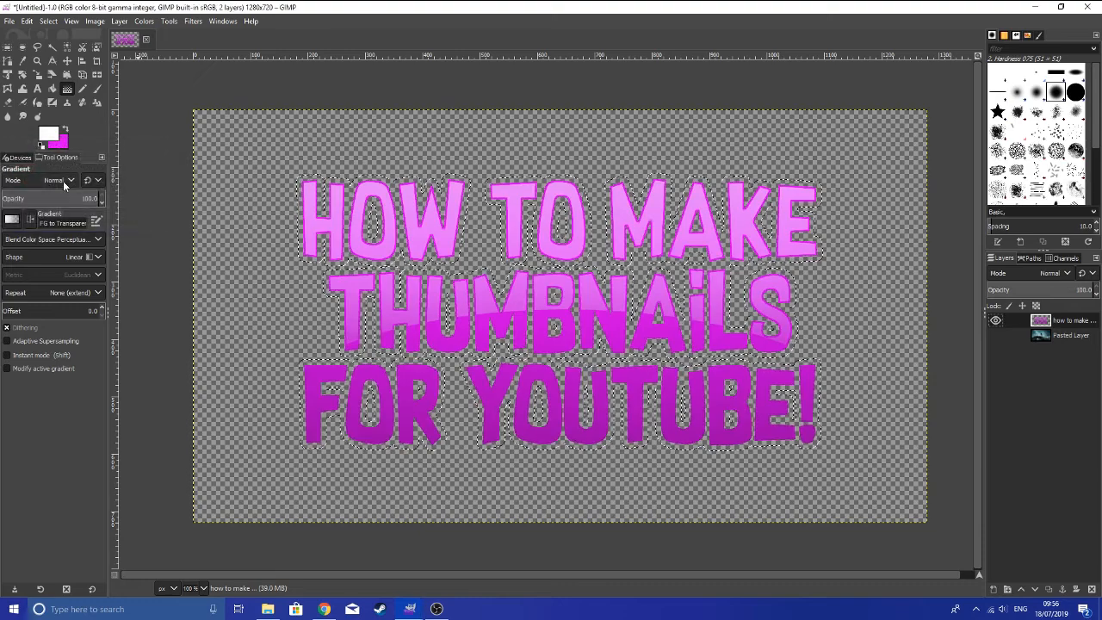
pyautogui.hotkey('ctrl', 'z')
# Grow the letter selection by 5 px and inspect the margin around the letters
pyautogui.click(49, 25)
pyautogui.click(62, 177)
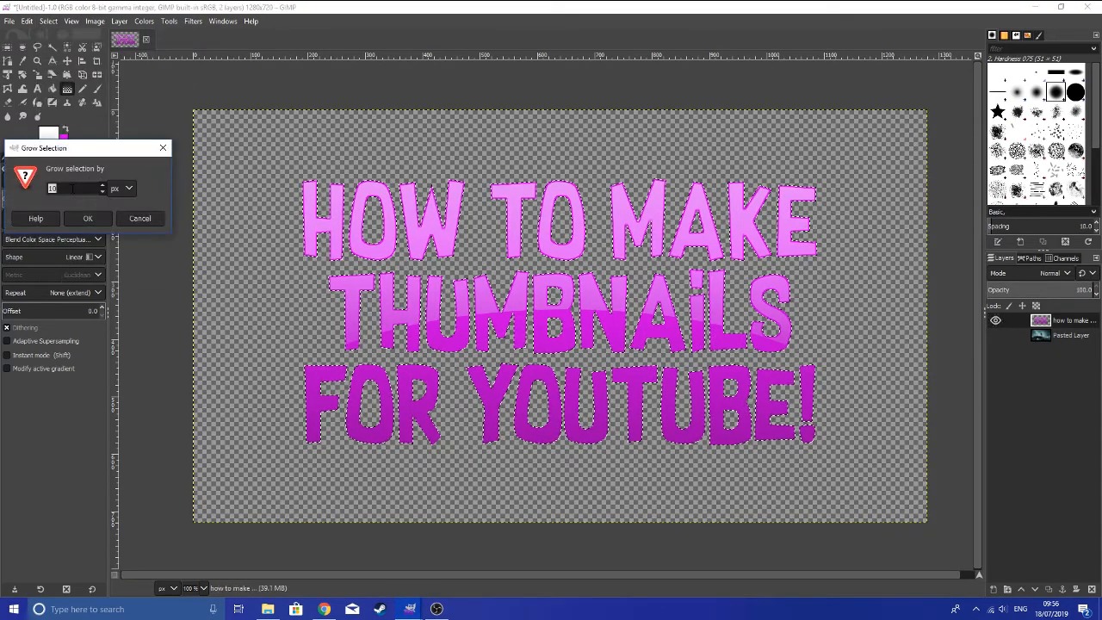
pyautogui.write('5')
pyautogui.press('Return')
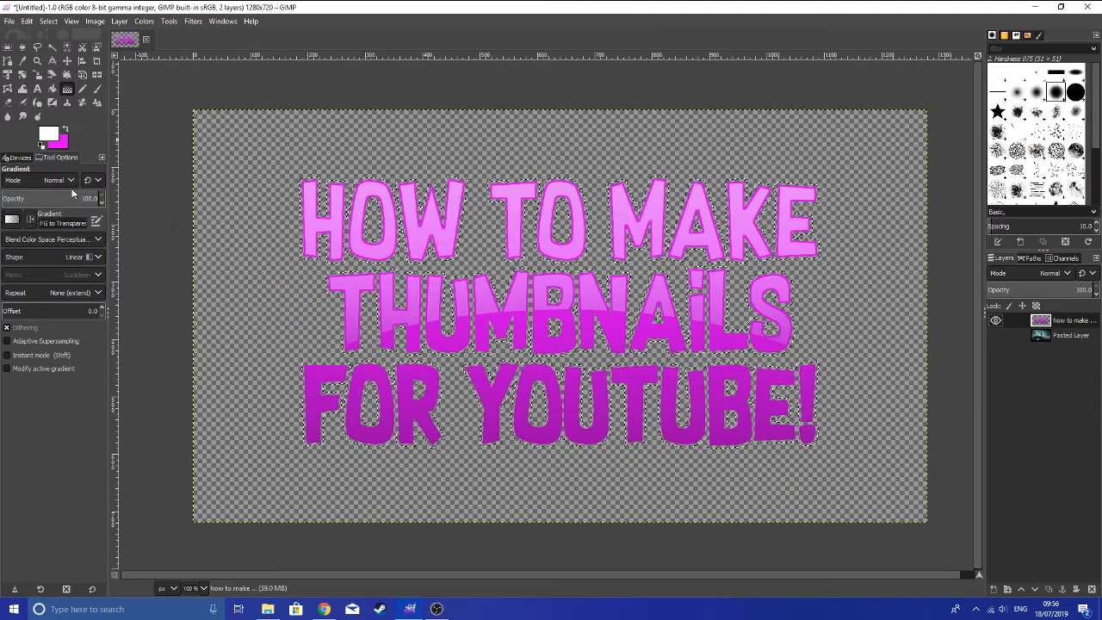
pyautogui.scroll(4, 560, 325)
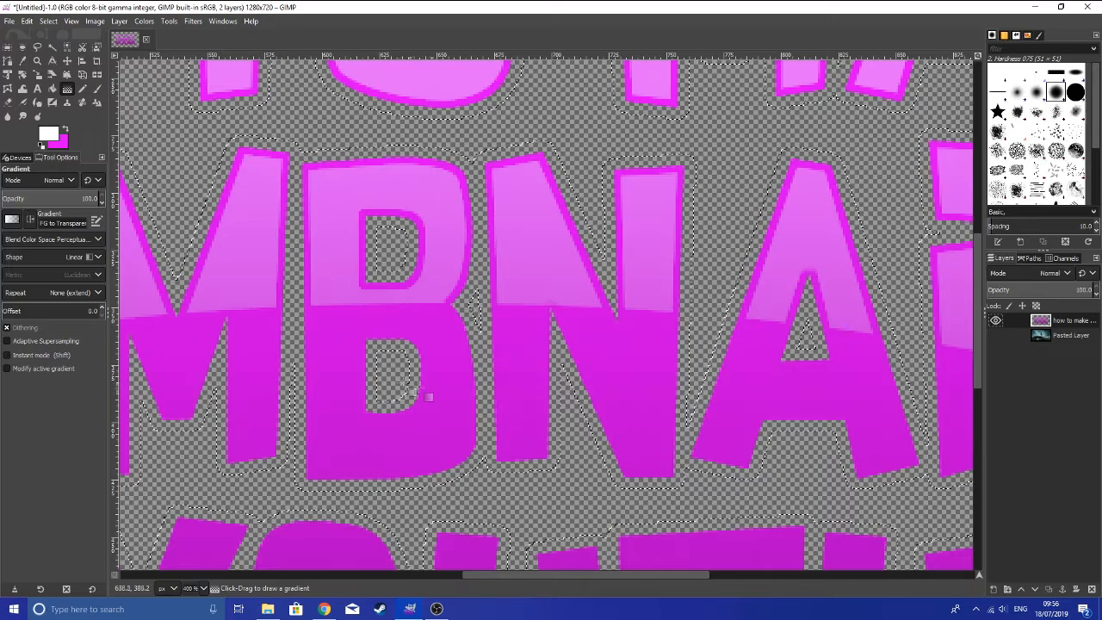
pyautogui.scroll(-5, 422, 394)
pyautogui.scroll(1, 294, 384)
pyautogui.scroll(2, 301, 389)
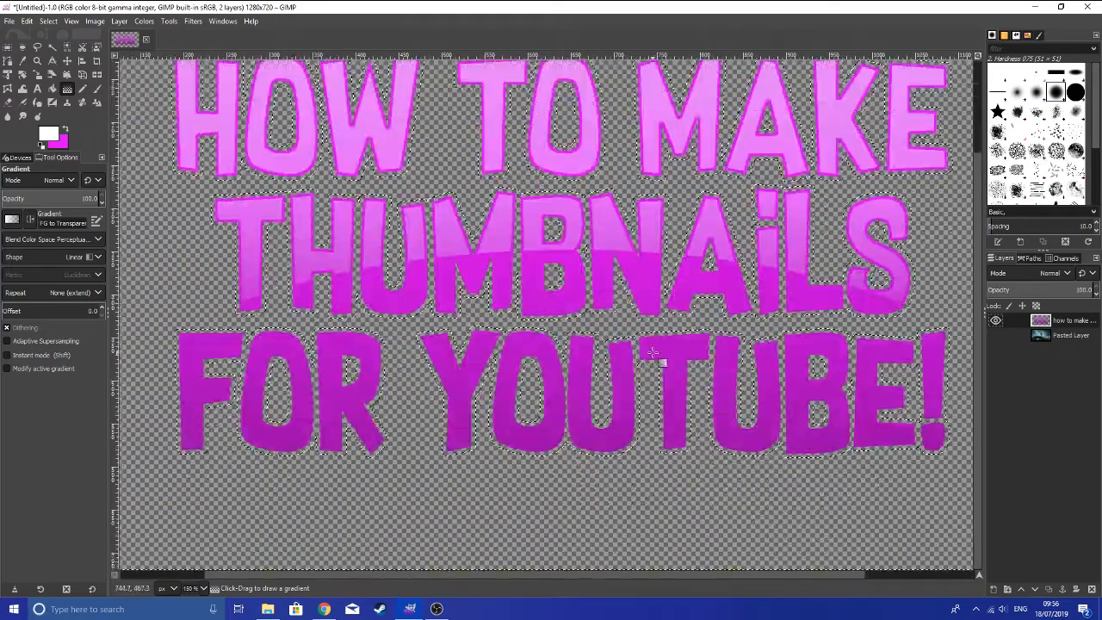
pyautogui.scroll(-2, 680, 348)
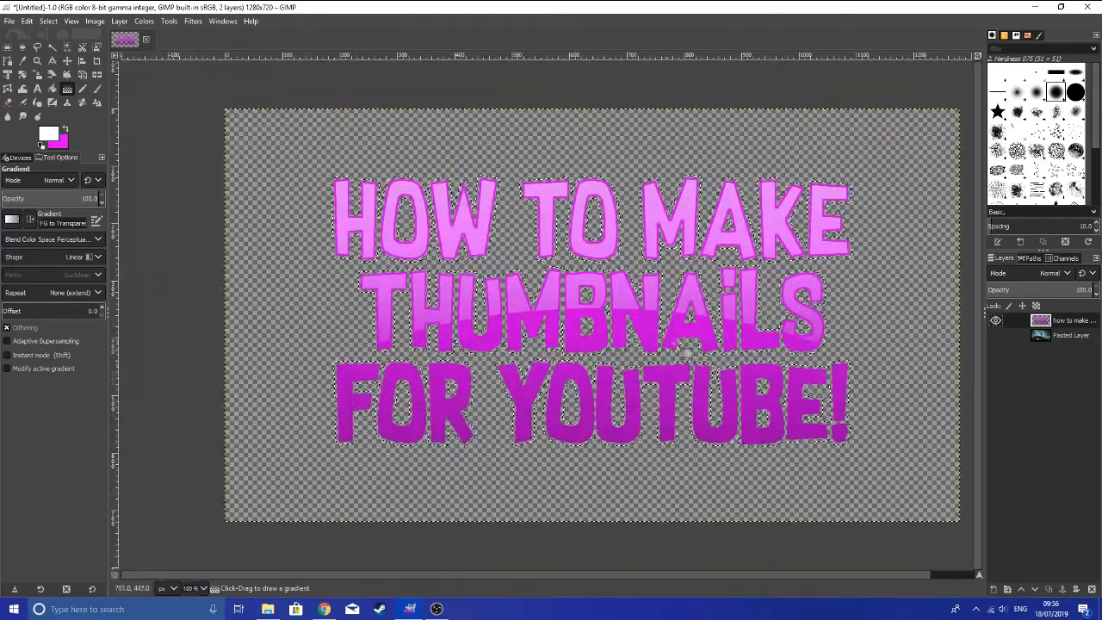
# Fill the grown selection with black (000000) on a new "curved text" layer above the title
pyautogui.click(995, 591)
pyautogui.click(1004, 577)
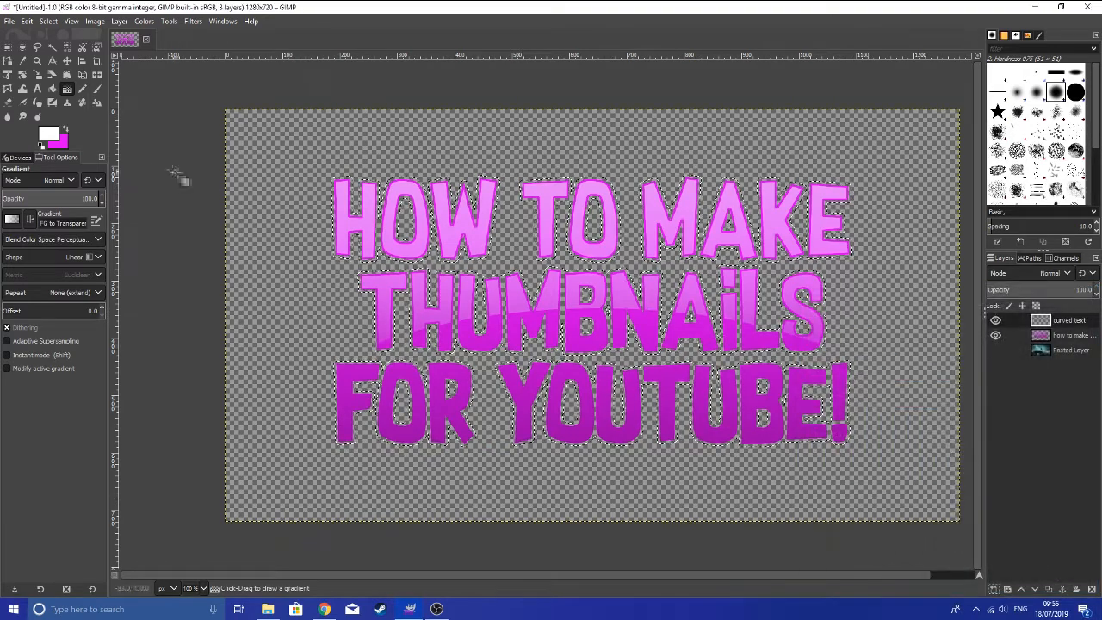
pyautogui.click(46, 136)
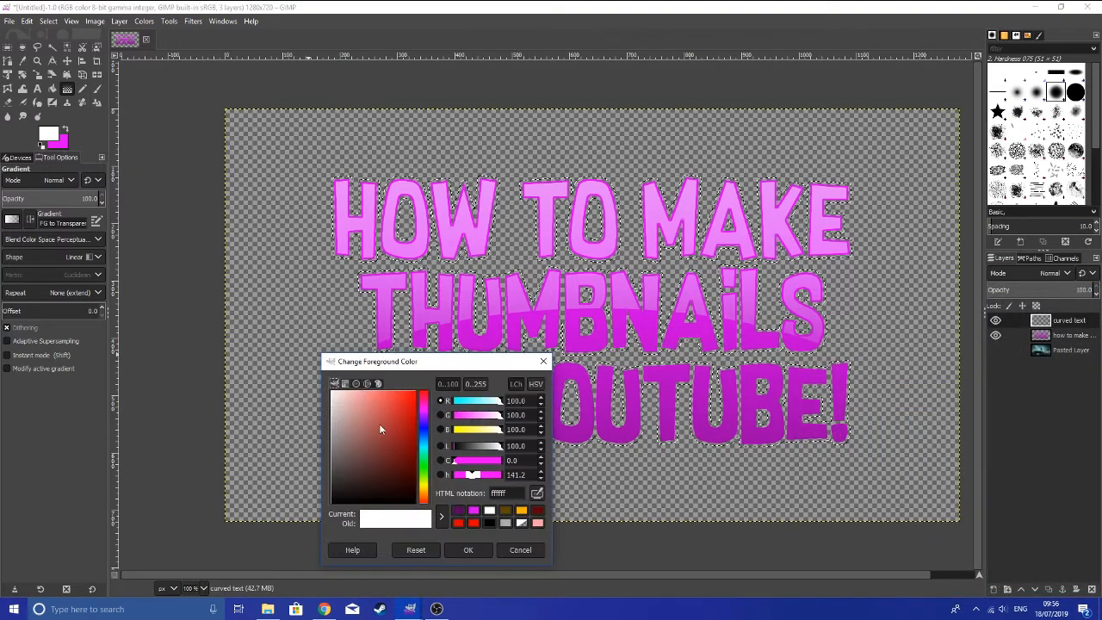
pyautogui.moveTo(381, 428); pyautogui.dragTo(370, 420)
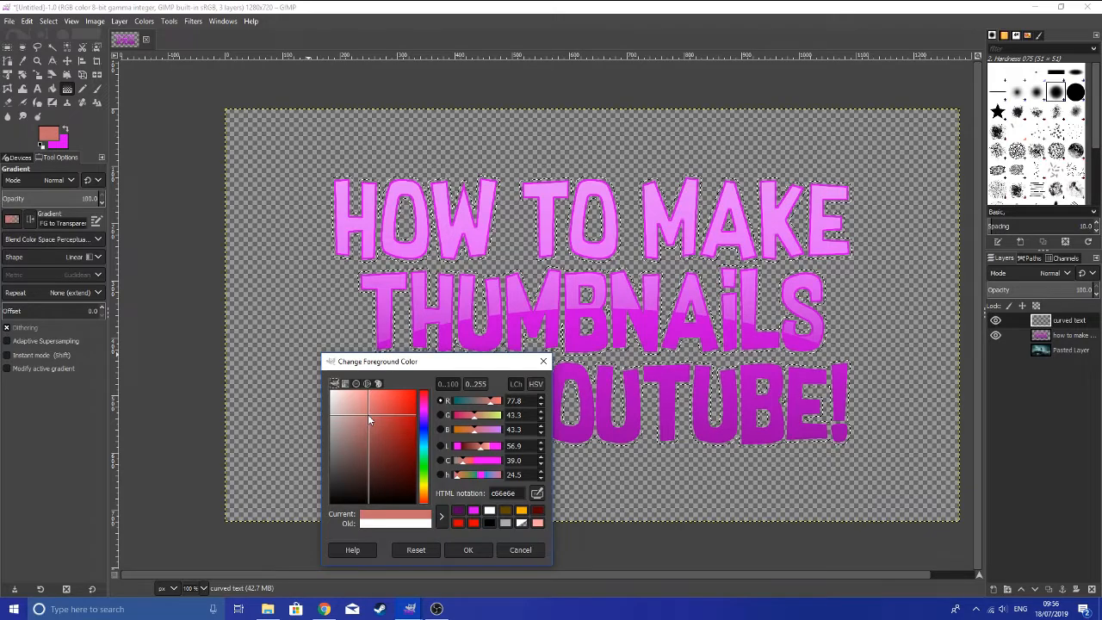
pyautogui.moveTo(371, 420); pyautogui.dragTo(310, 556)
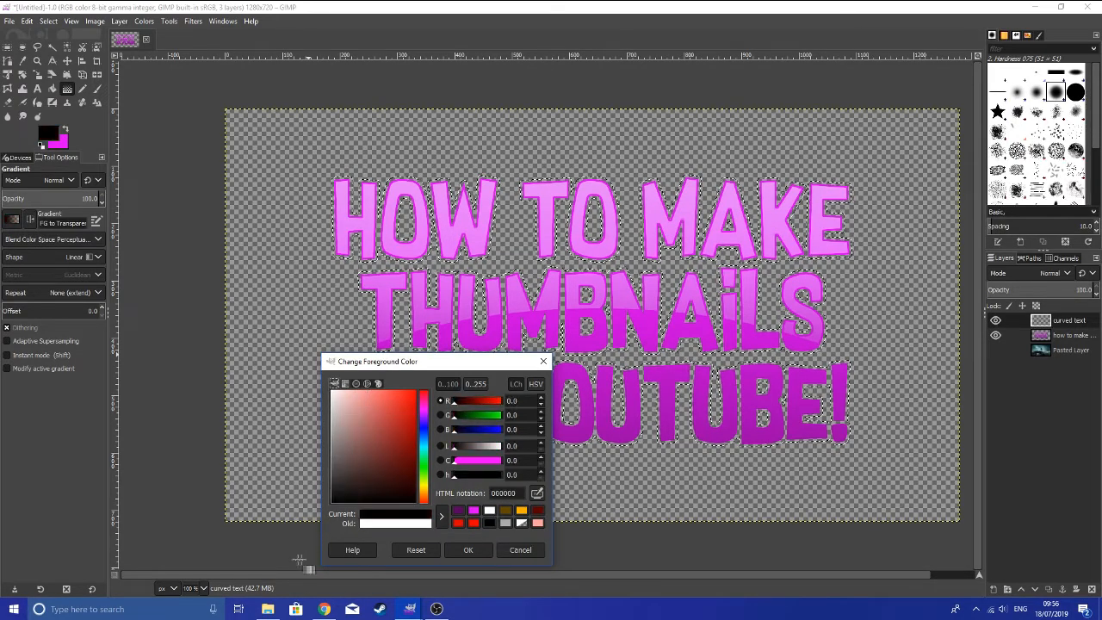
pyautogui.click(466, 551)
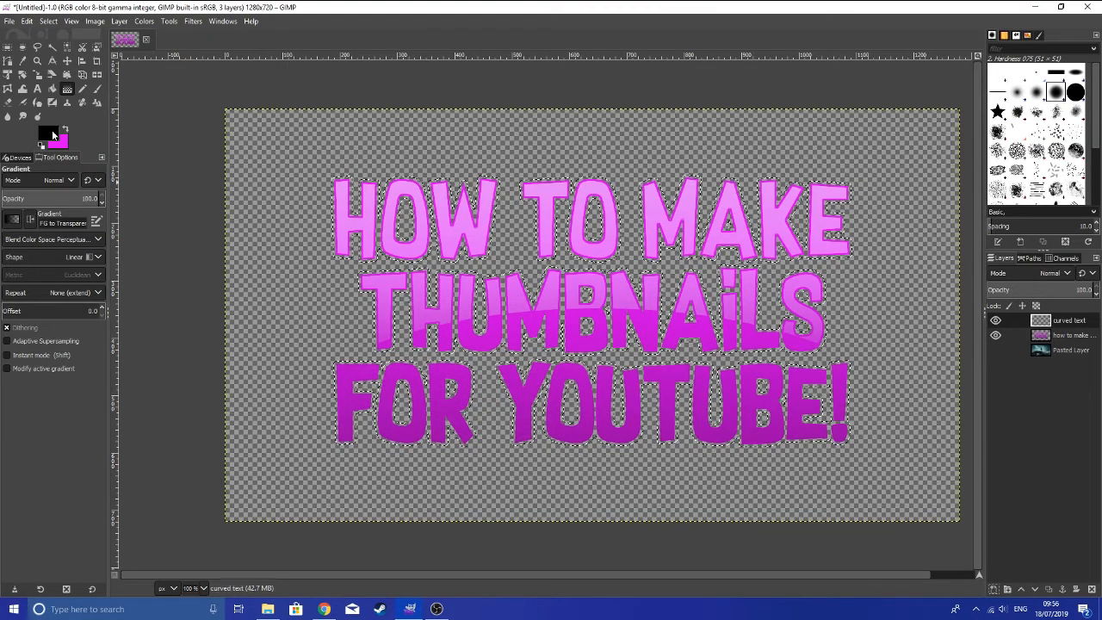
pyautogui.click(48, 134)
pyautogui.click(405, 488)
pyautogui.moveTo(404, 488); pyautogui.dragTo(413, 527)
pyautogui.click(490, 552)
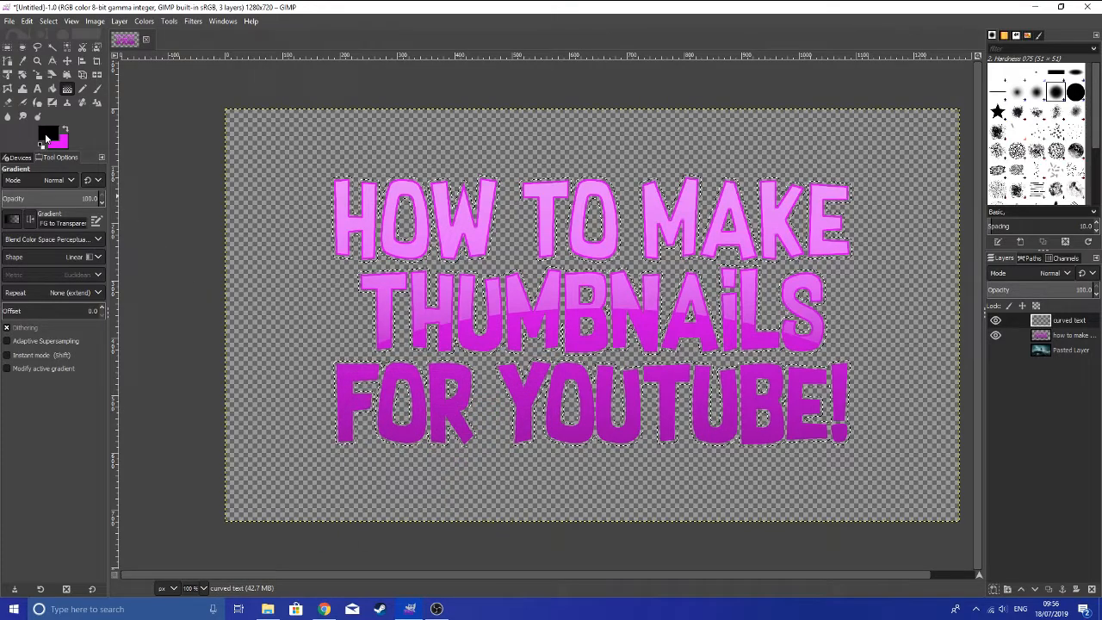
pyautogui.moveTo(47, 138); pyautogui.dragTo(564, 301)
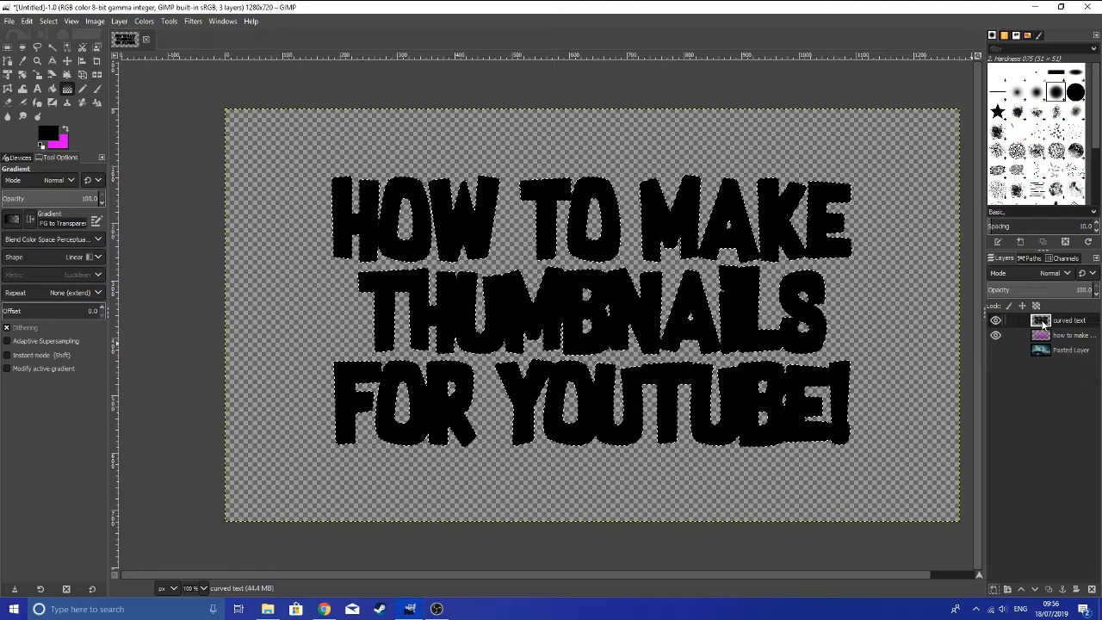
# Move the black-filled "curved text" layer below the title text layer so it outlines the letters
pyautogui.click(995, 321)
pyautogui.click(996, 320)
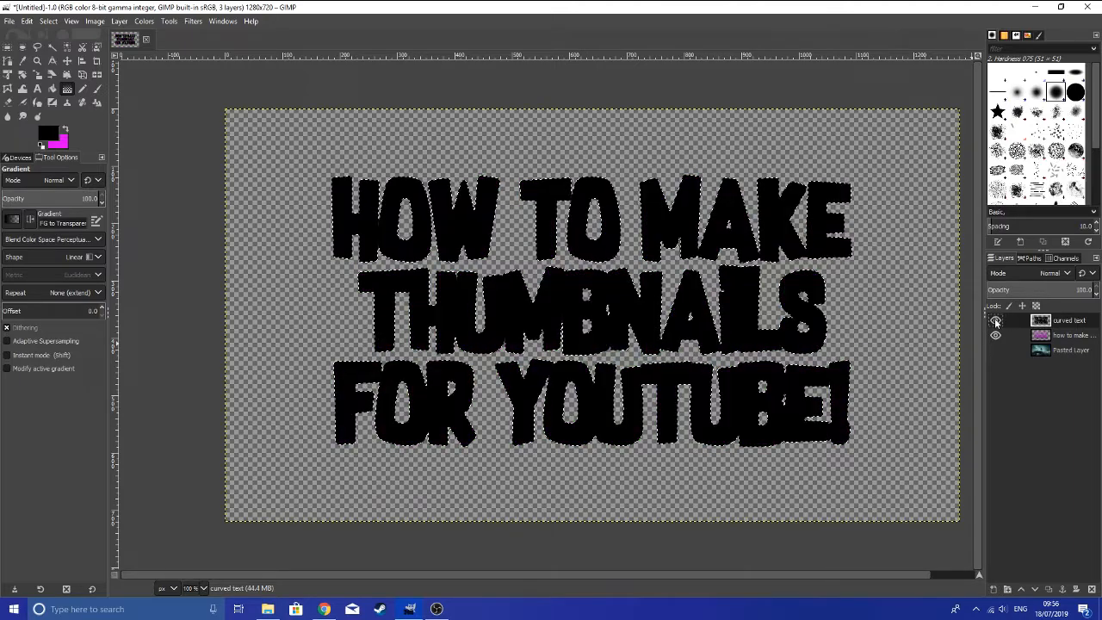
pyautogui.click(995, 320)
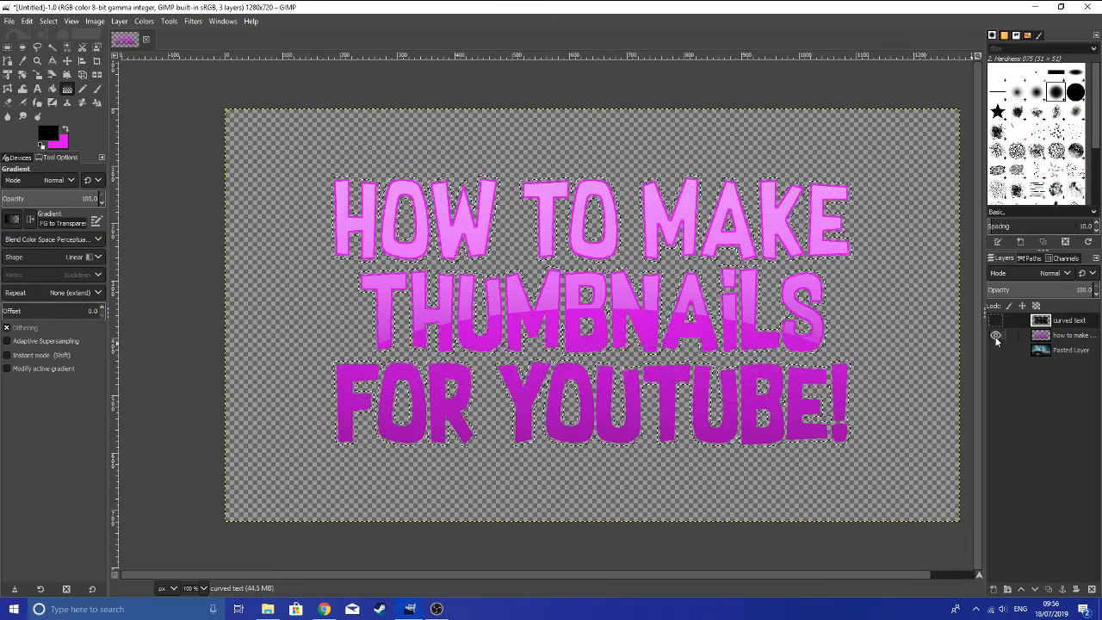
pyautogui.click(996, 321)
pyautogui.moveTo(1041, 322); pyautogui.dragTo(1044, 344)
# Clear the selection around the outlined title lettering
pyautogui.rightClick(570, 296)
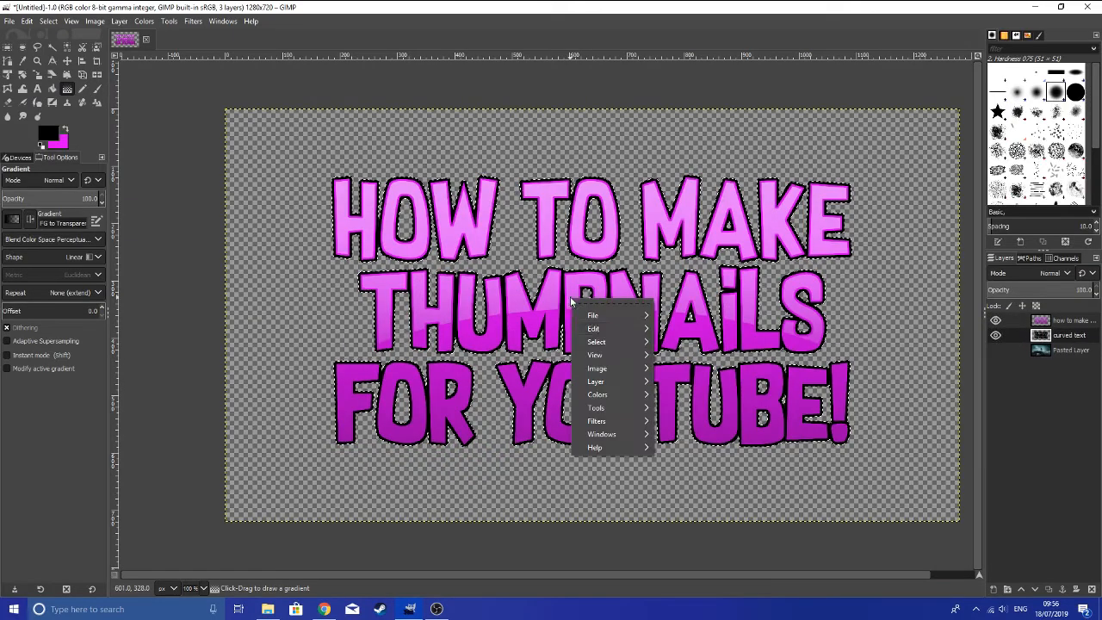
pyautogui.moveTo(606, 345)
pyautogui.click(678, 377)
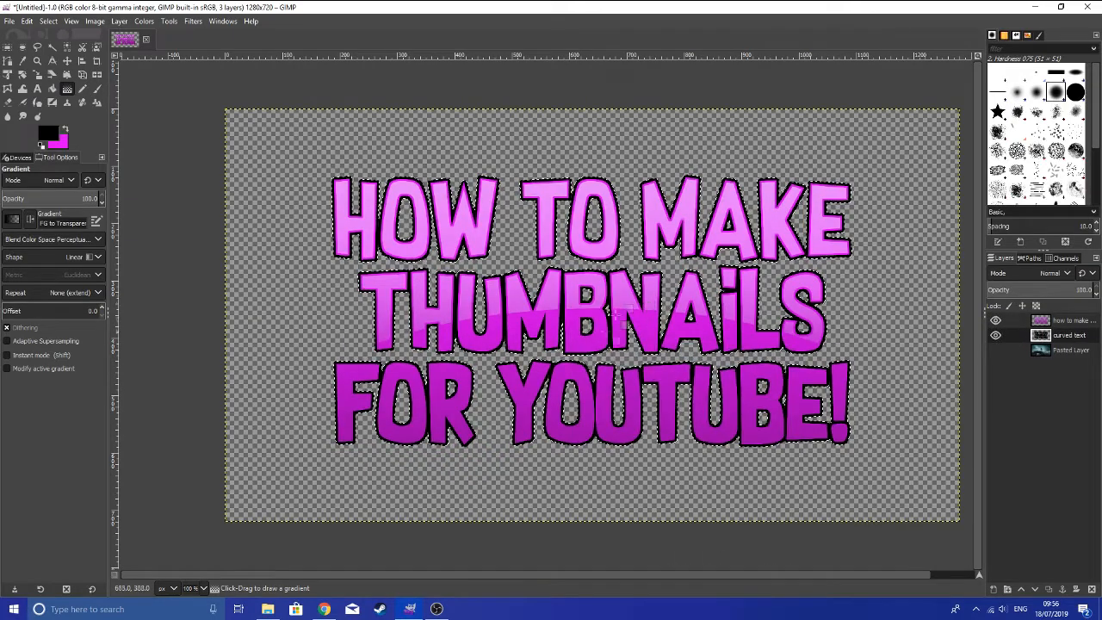
pyautogui.scroll(-2, 574, 273)
pyautogui.scroll(4, 582, 282)
pyautogui.scroll(-3, 497, 277)
pyautogui.scroll(2, 497, 277)
pyautogui.rightClick(498, 278)
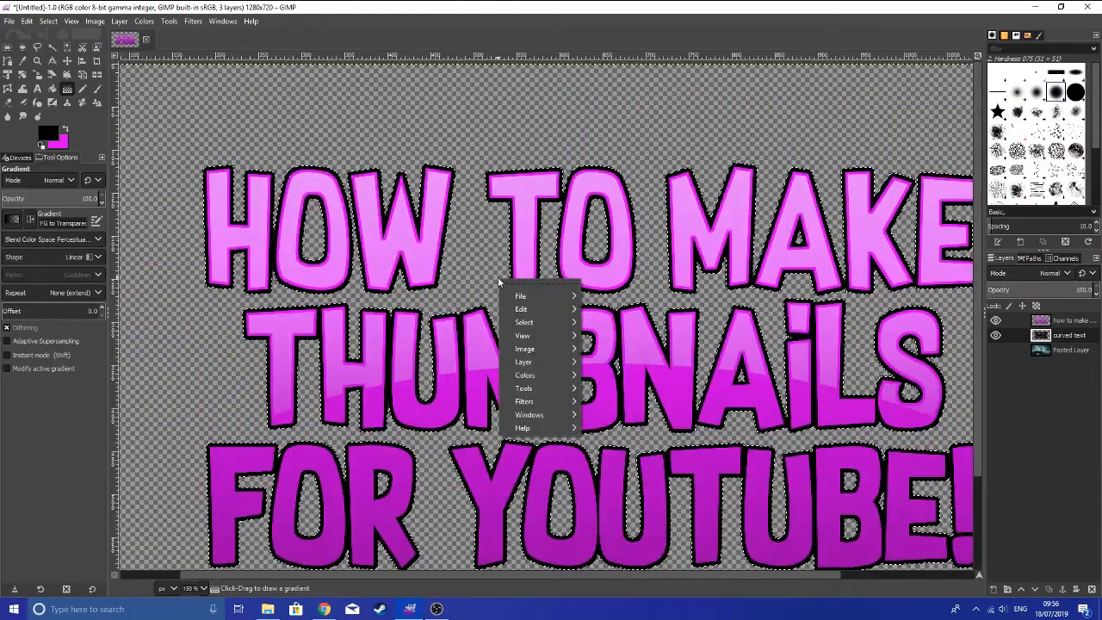
pyautogui.moveTo(537, 322)
pyautogui.click(625, 342)
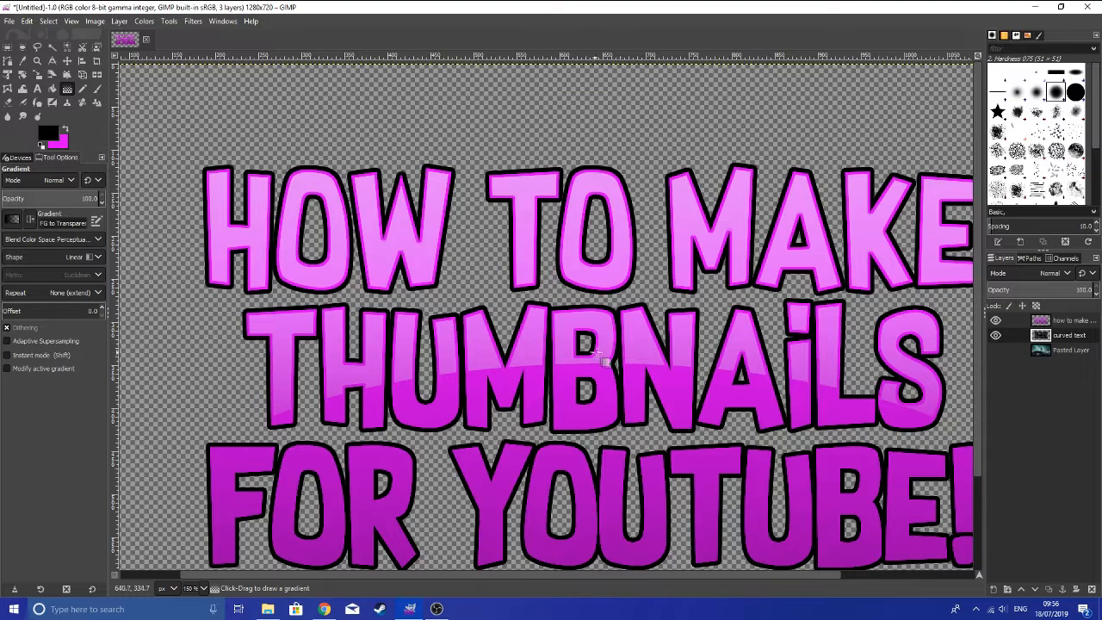
# Show the game cinematic background layer ("Pasted Layer") behind the outlined title
pyautogui.scroll(-3, 566, 365)
pyautogui.scroll(2, 566, 365)
pyautogui.scroll(-1, 551, 379)
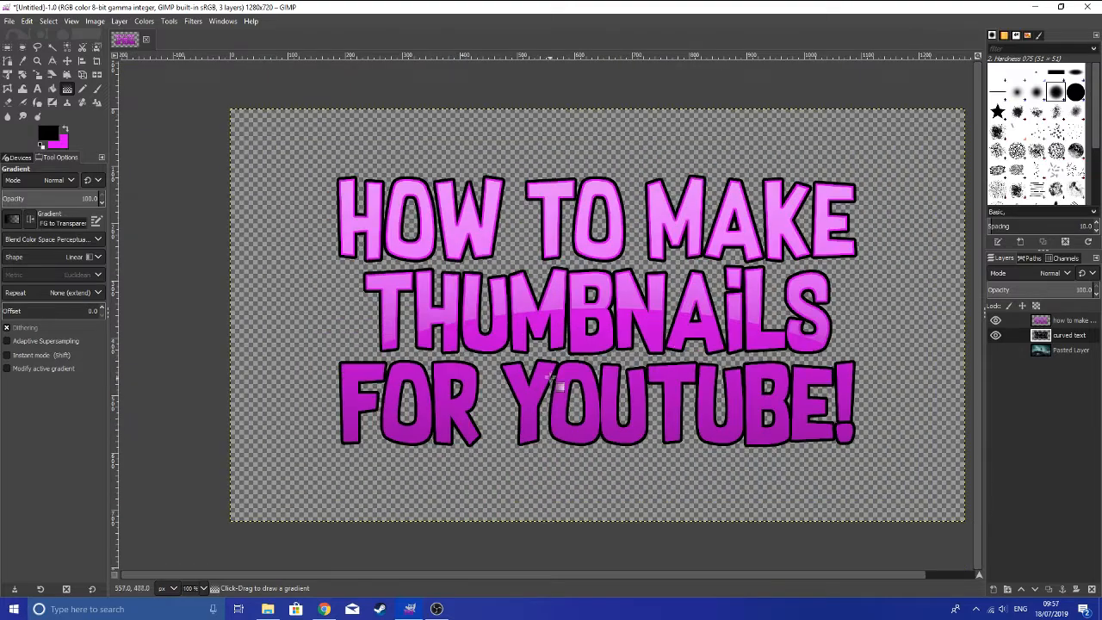
pyautogui.click(995, 349)
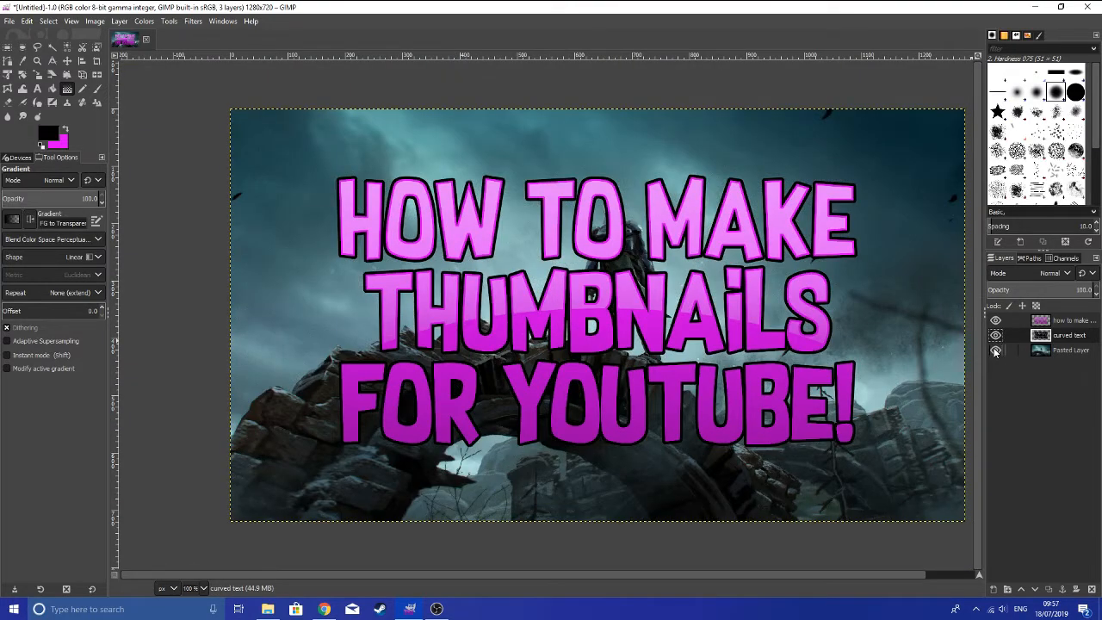
pyautogui.scroll(-2, 775, 366)
pyautogui.scroll(2, 775, 361)
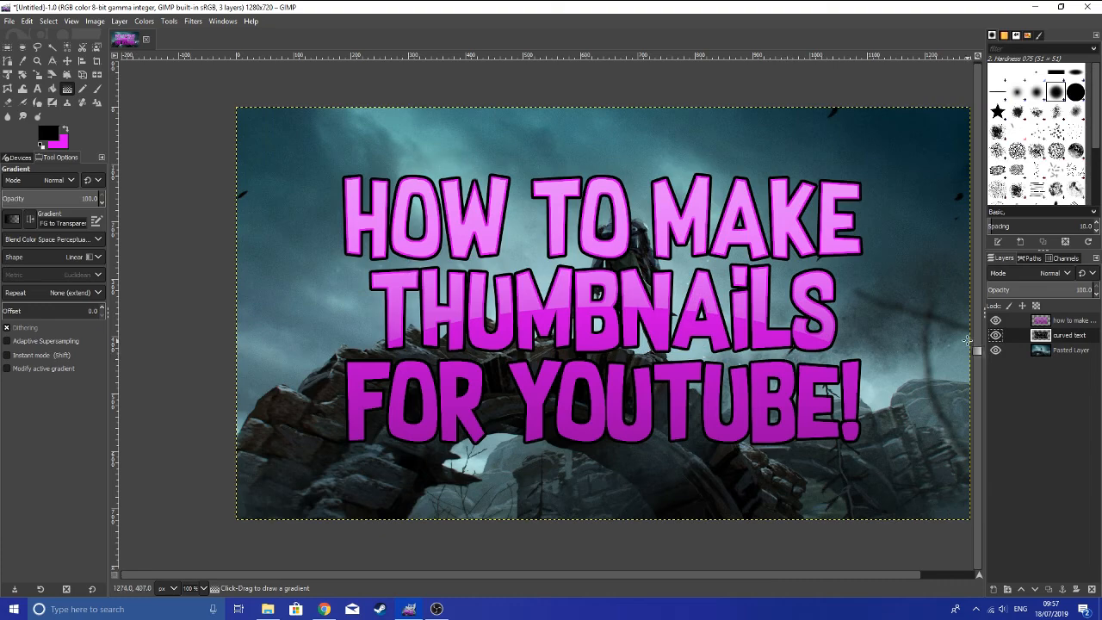
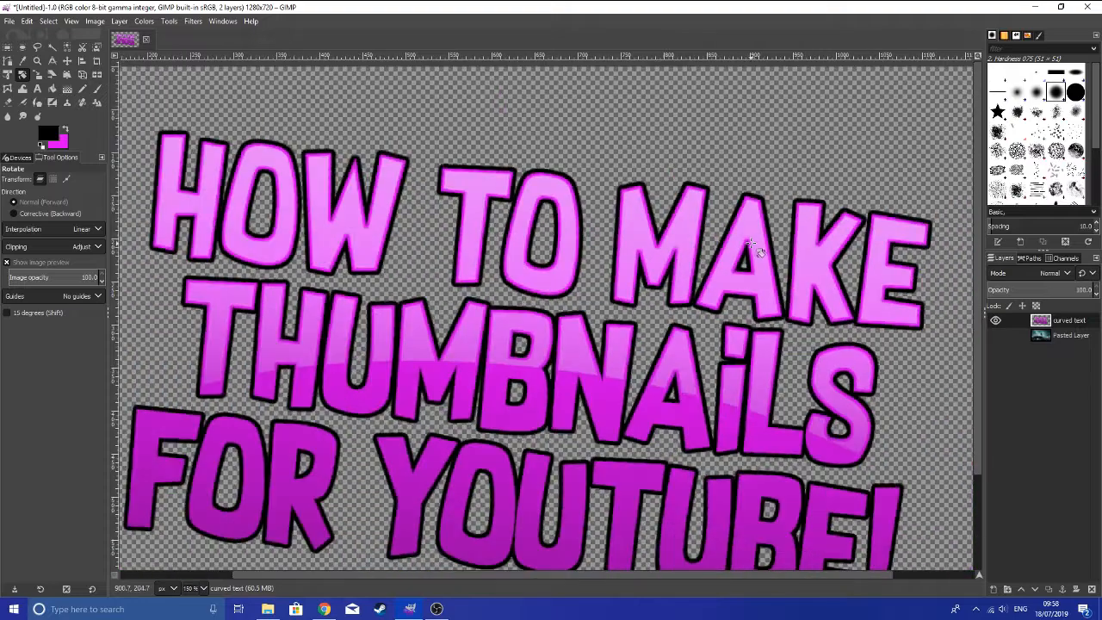
# Undo the title's last rotation and try rotating the "curved text" layer 12° with interpolation set to None
pyautogui.hotkey('ctrl', 'z')
pyautogui.click(62, 233)
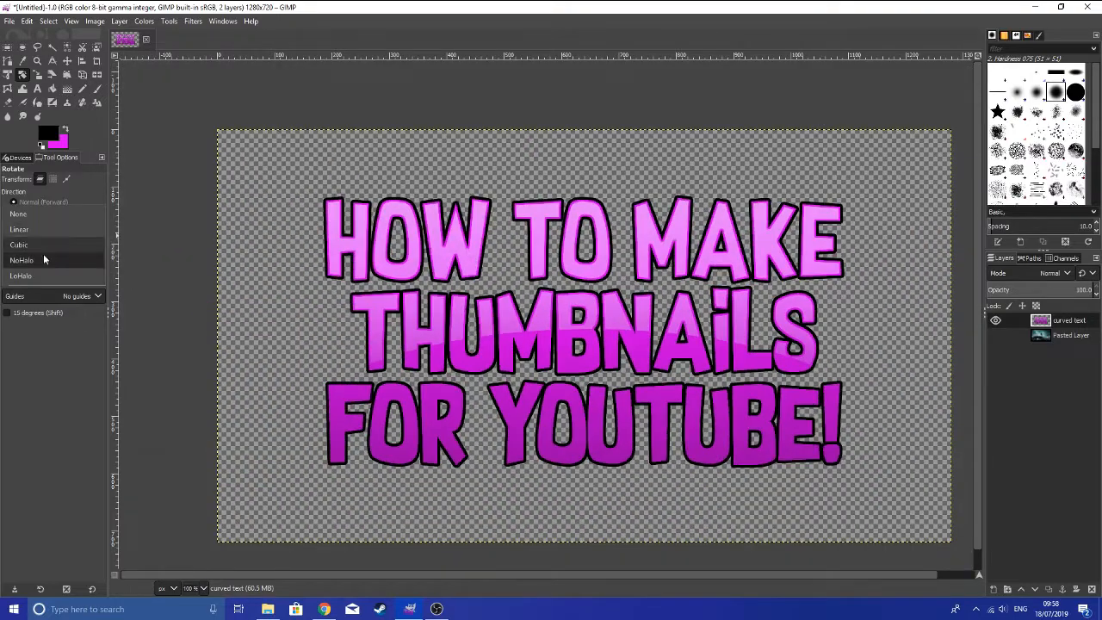
pyautogui.click(51, 215)
pyautogui.click(464, 270)
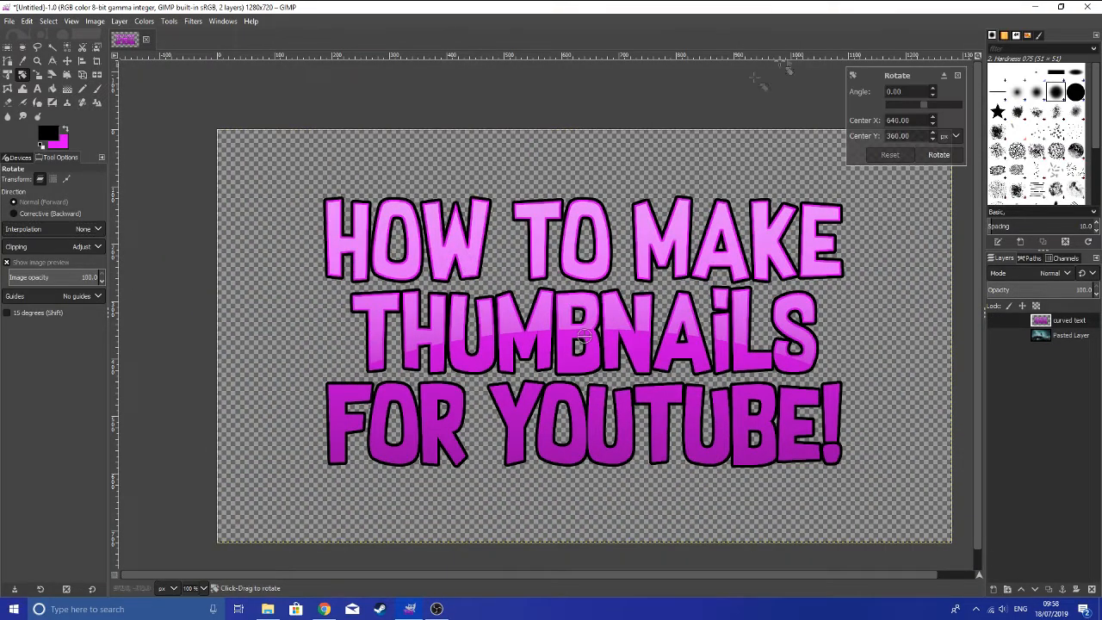
pyautogui.click(924, 104)
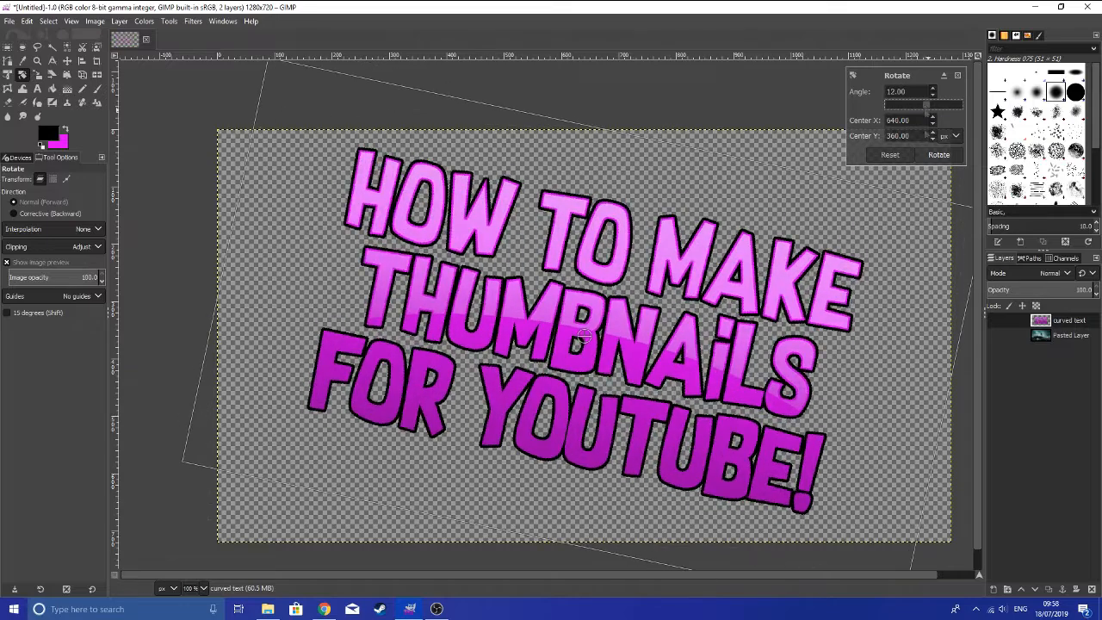
pyautogui.click(938, 154)
pyautogui.scroll(2, 677, 269)
pyautogui.scroll(3, 678, 269)
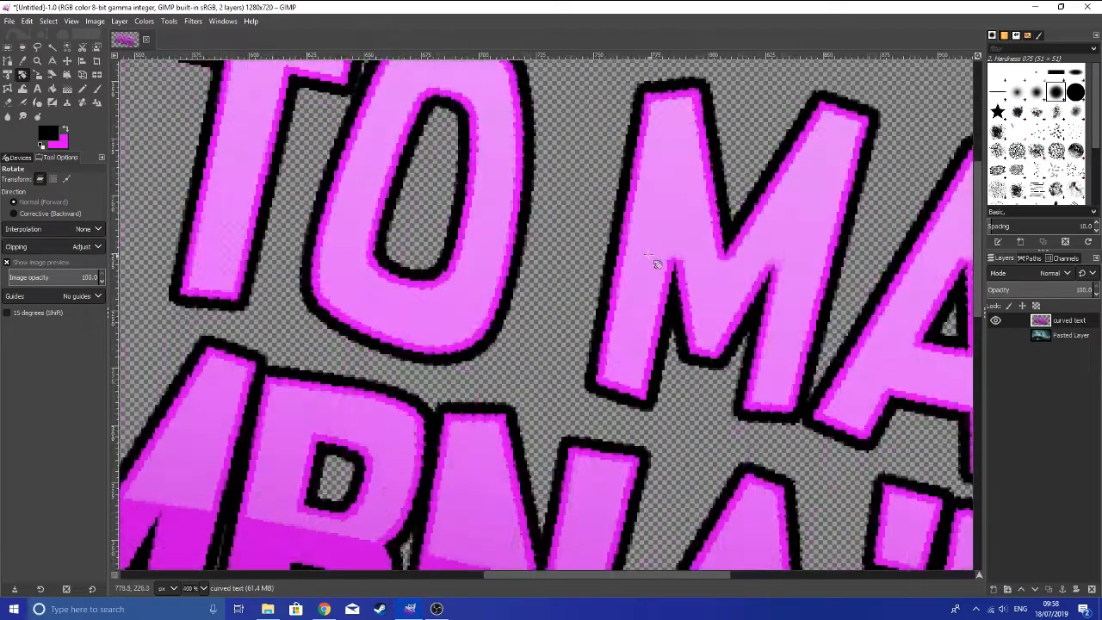
pyautogui.scroll(-3, 704, 405)
pyautogui.scroll(6, 499, 250)
pyautogui.scroll(-8, 495, 252)
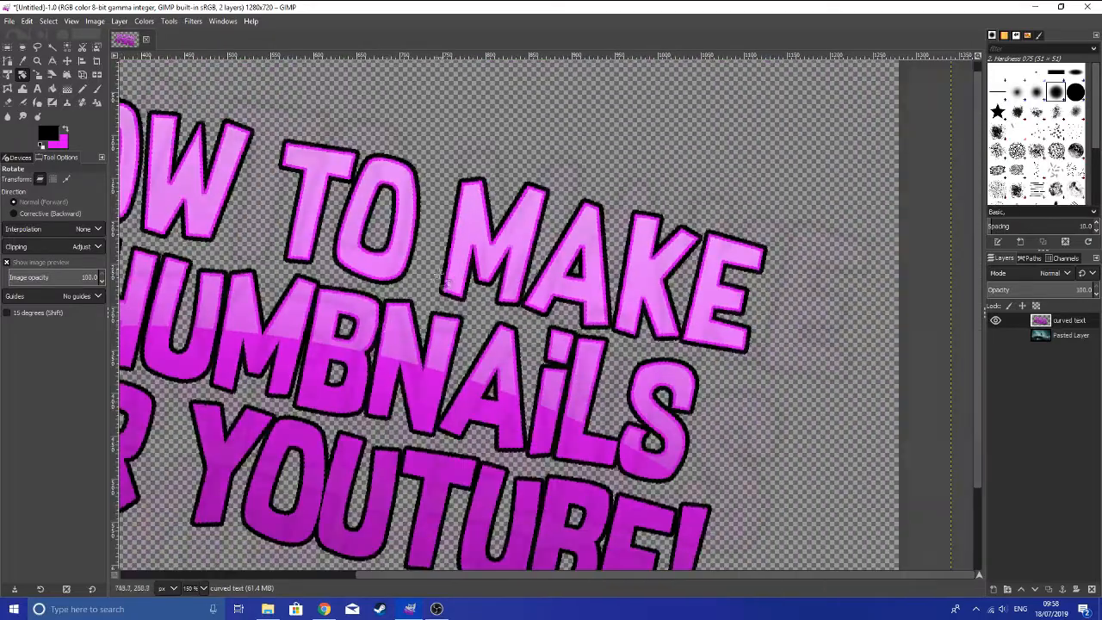
pyautogui.hotkey('ctrl', 'z')
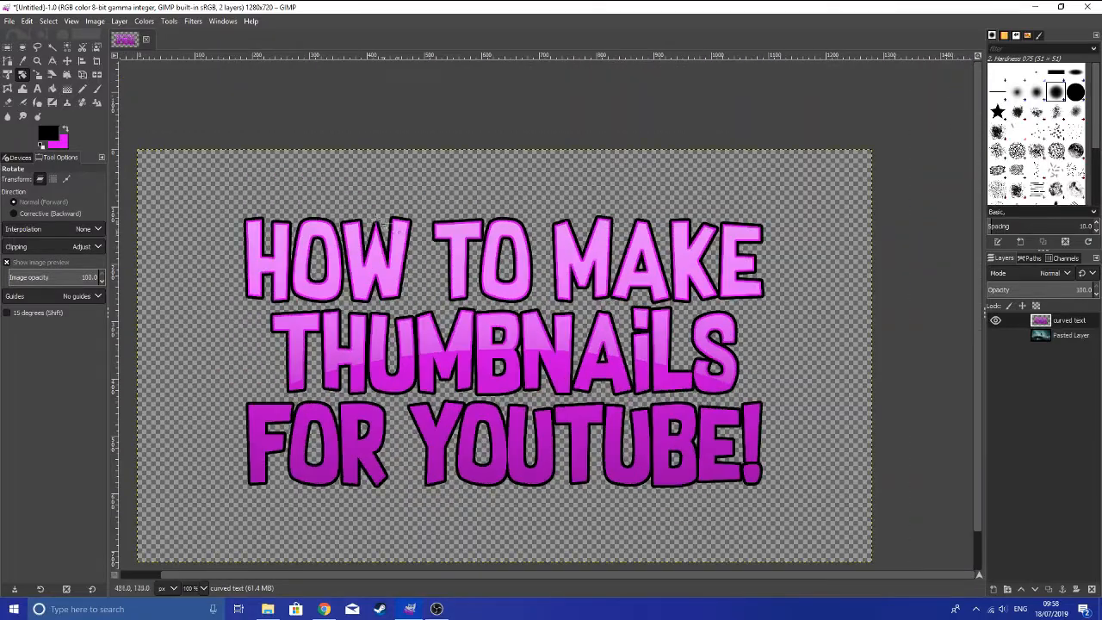
# Rotate the "curved text" title layer clockwise by 6.70° about its centre using NoHalo interpolation
pyautogui.click(54, 228)
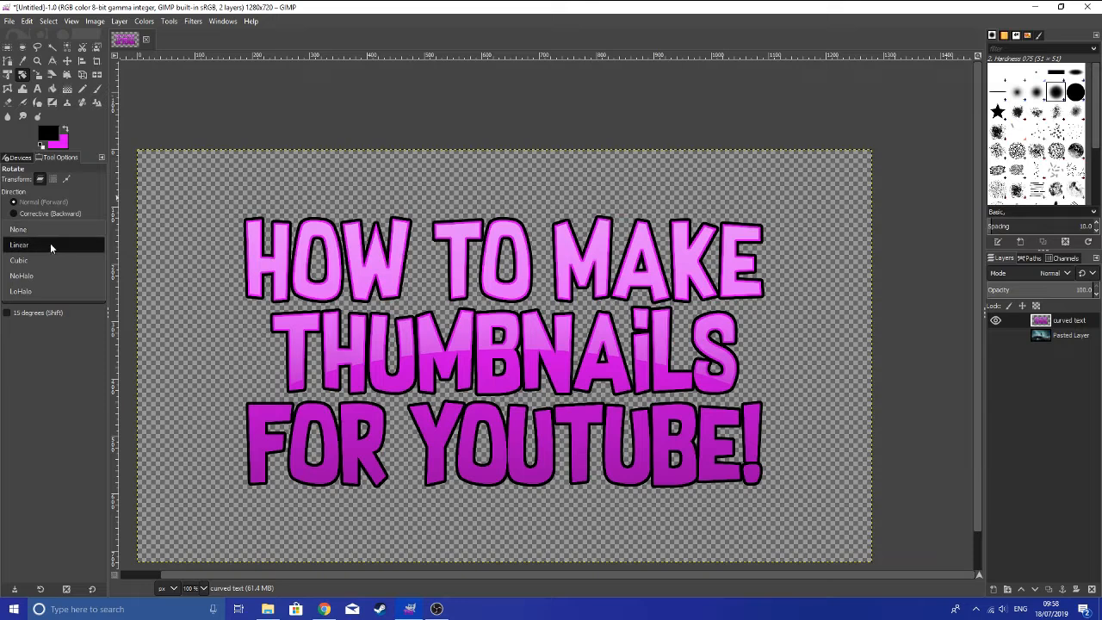
pyautogui.click(28, 278)
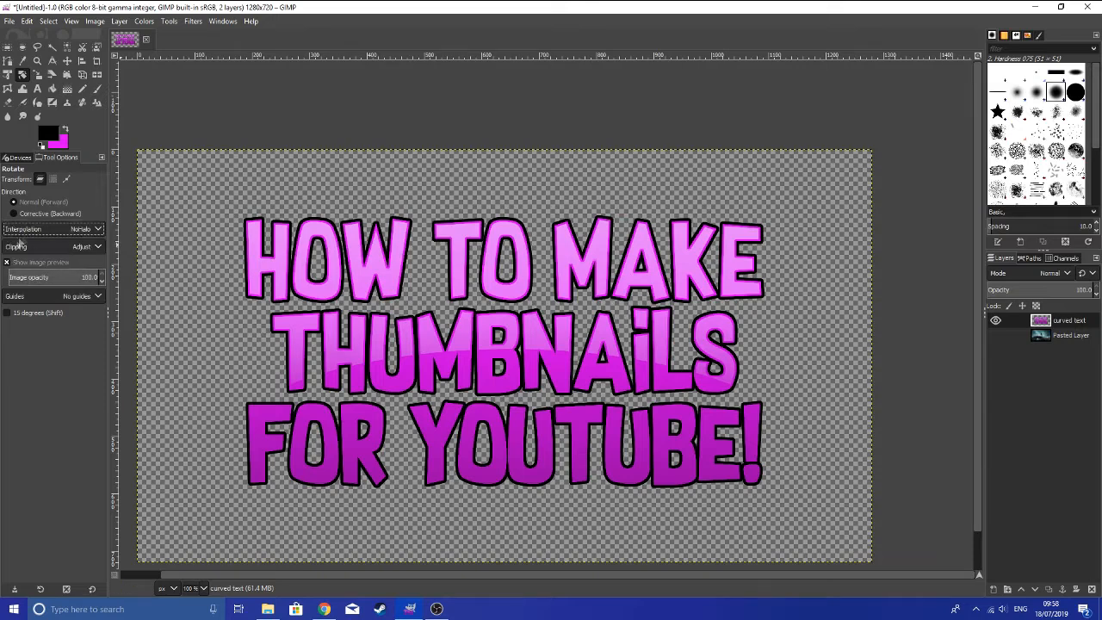
pyautogui.click(530, 272)
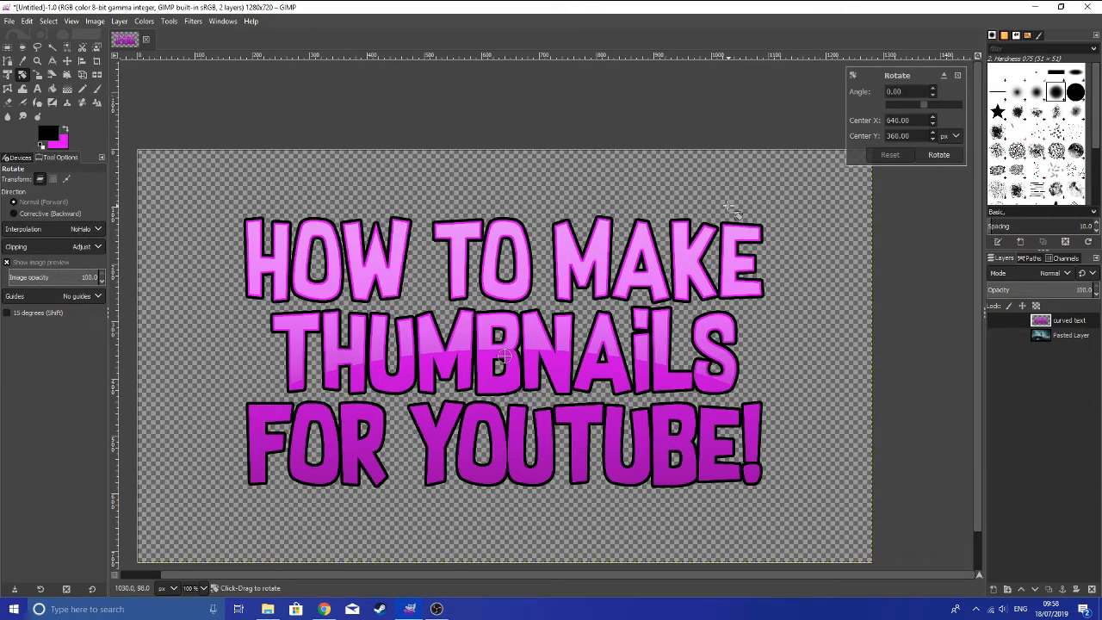
pyautogui.click(933, 90)
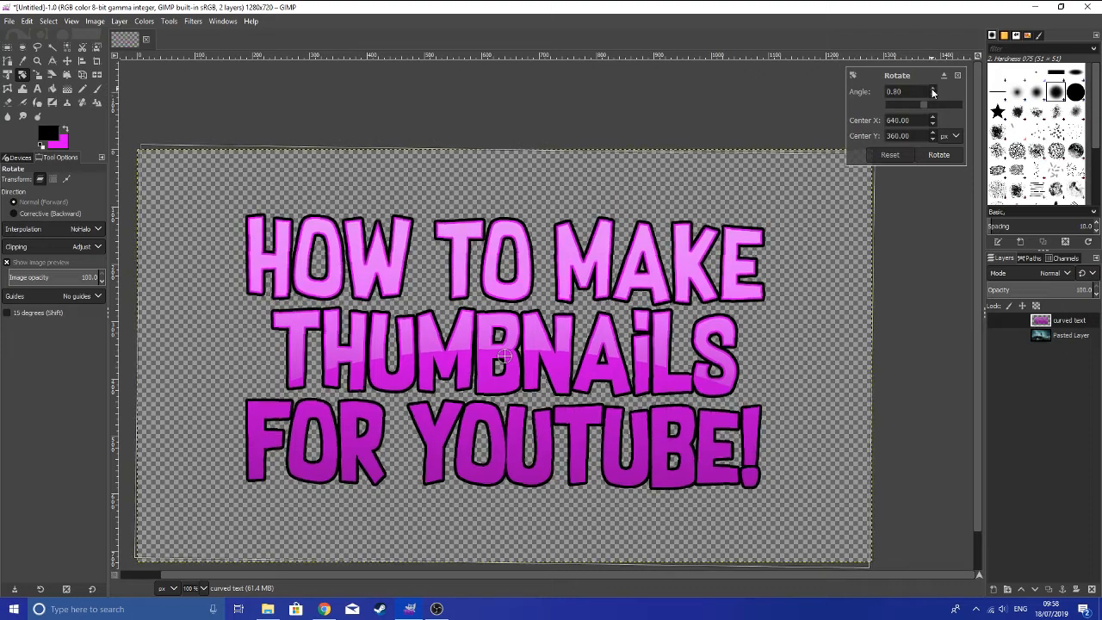
pyautogui.click(932, 90)
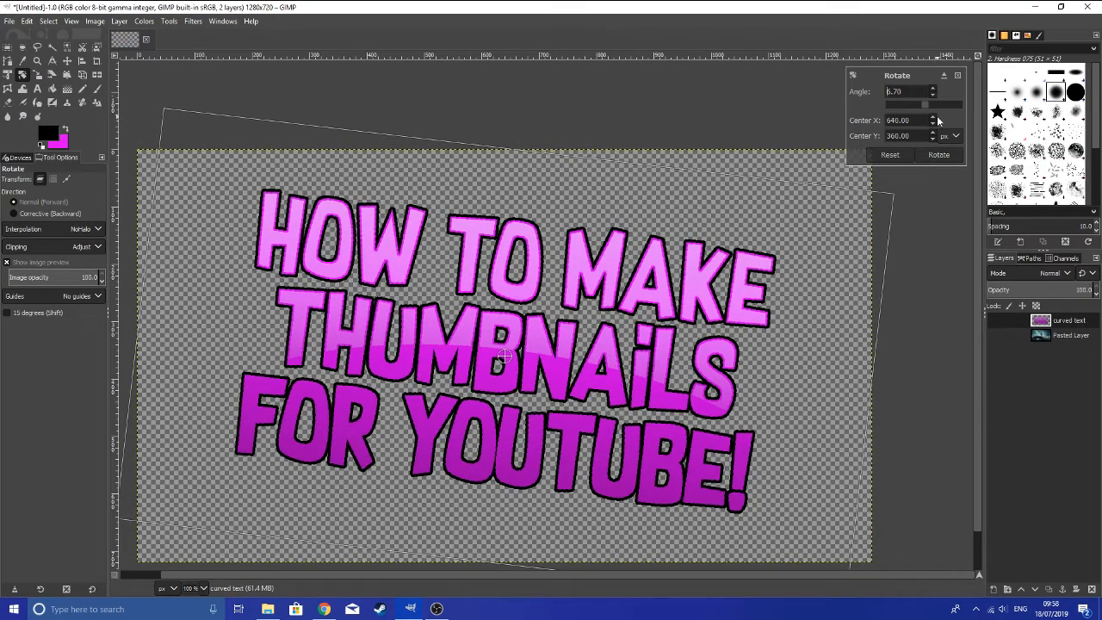
pyautogui.scroll(-2, 483, 289)
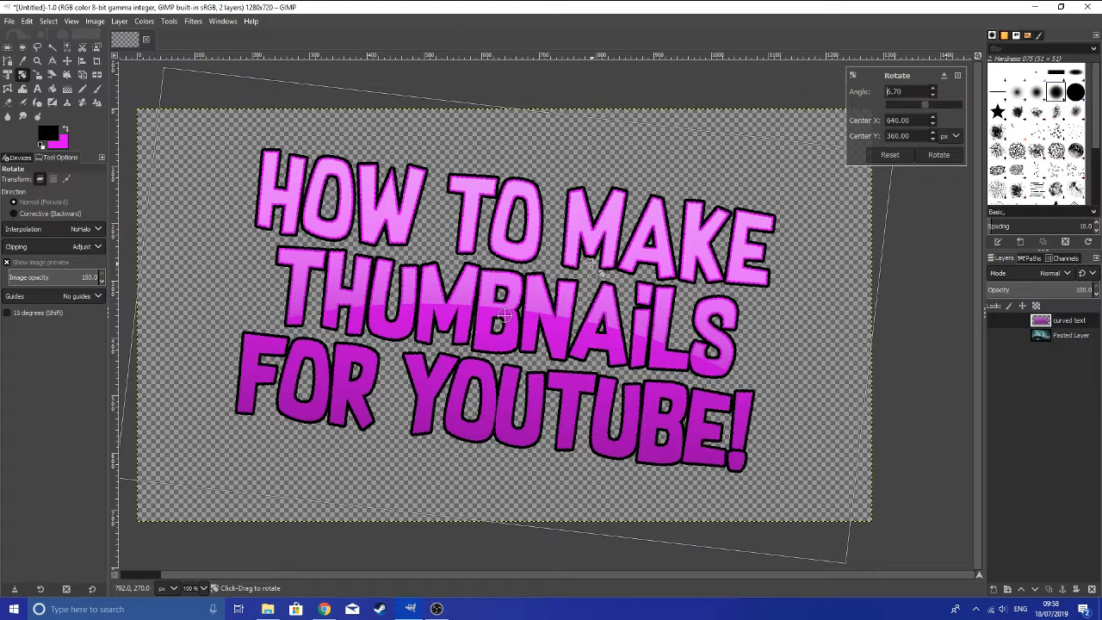
pyautogui.click(936, 159)
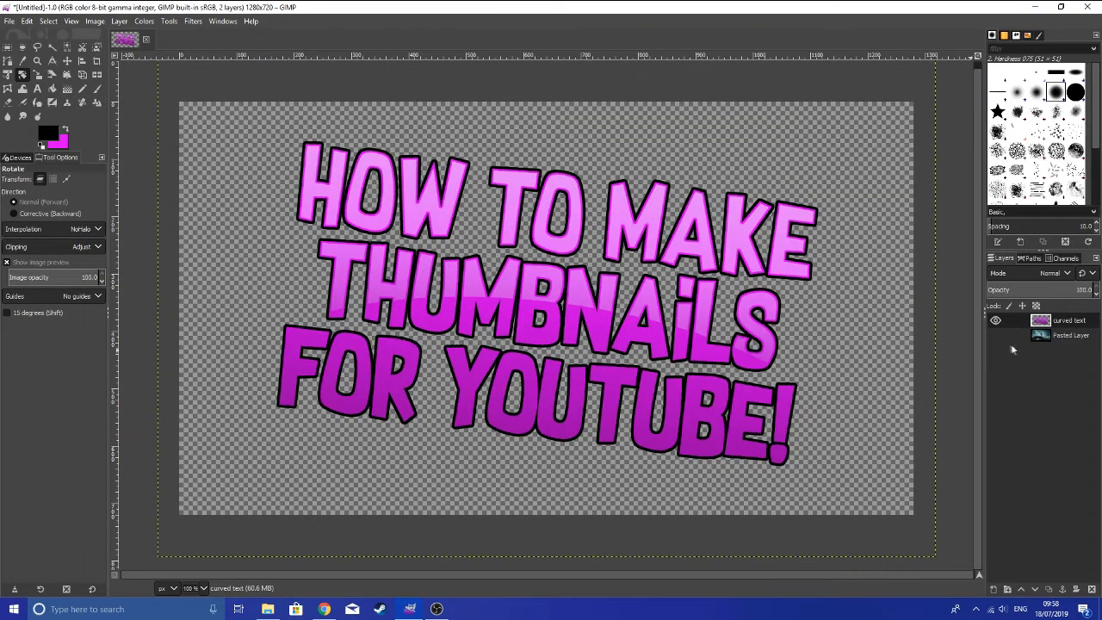
# Check the tilted title against the game background by showing "Pasted Layer" briefly, leaving that layer hidden
pyautogui.click(996, 335)
pyautogui.scroll(-3, 654, 327)
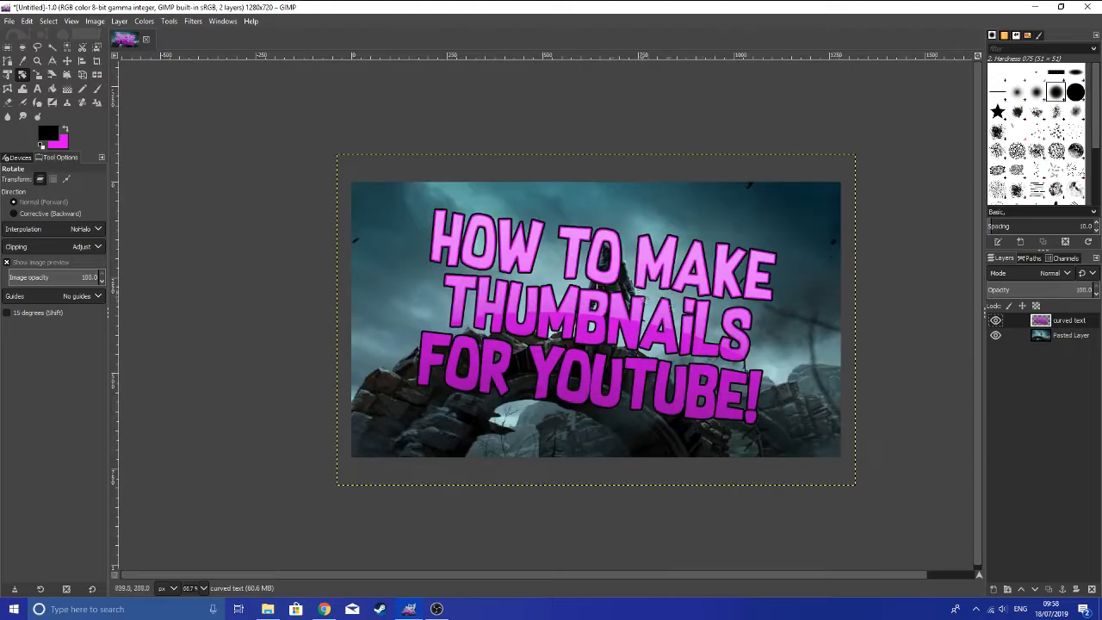
pyautogui.scroll(1, 489, 304)
pyautogui.click(994, 336)
pyautogui.scroll(-2, 846, 291)
pyautogui.scroll(2, 865, 292)
pyautogui.scroll(-1, 888, 292)
pyautogui.scroll(1, 909, 294)
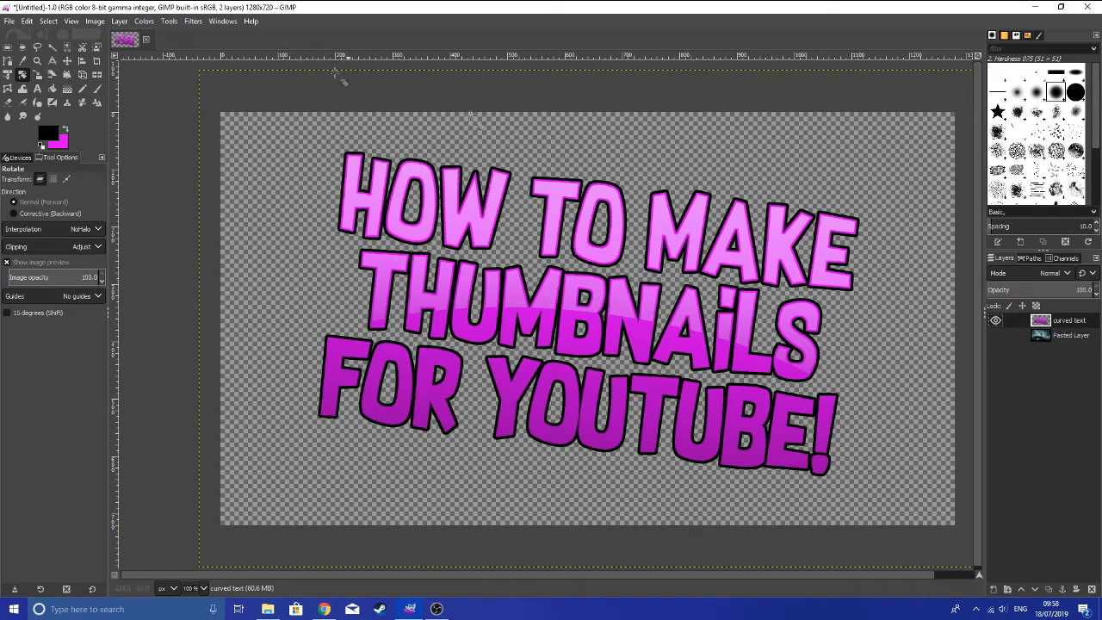
pyautogui.click(192, 21)
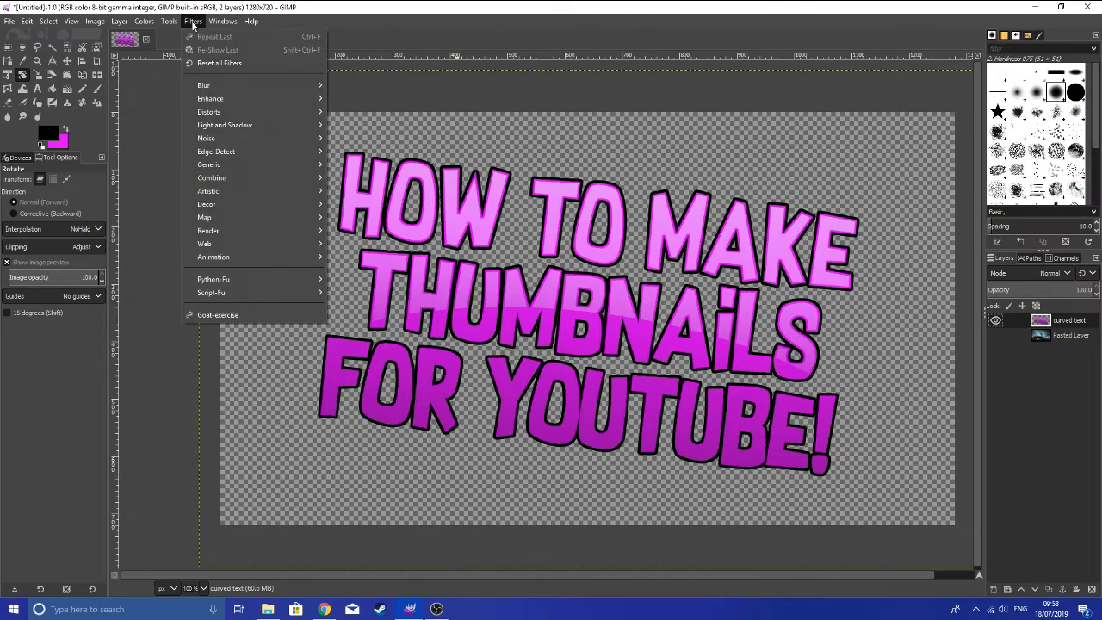
pyautogui.moveTo(228, 127)
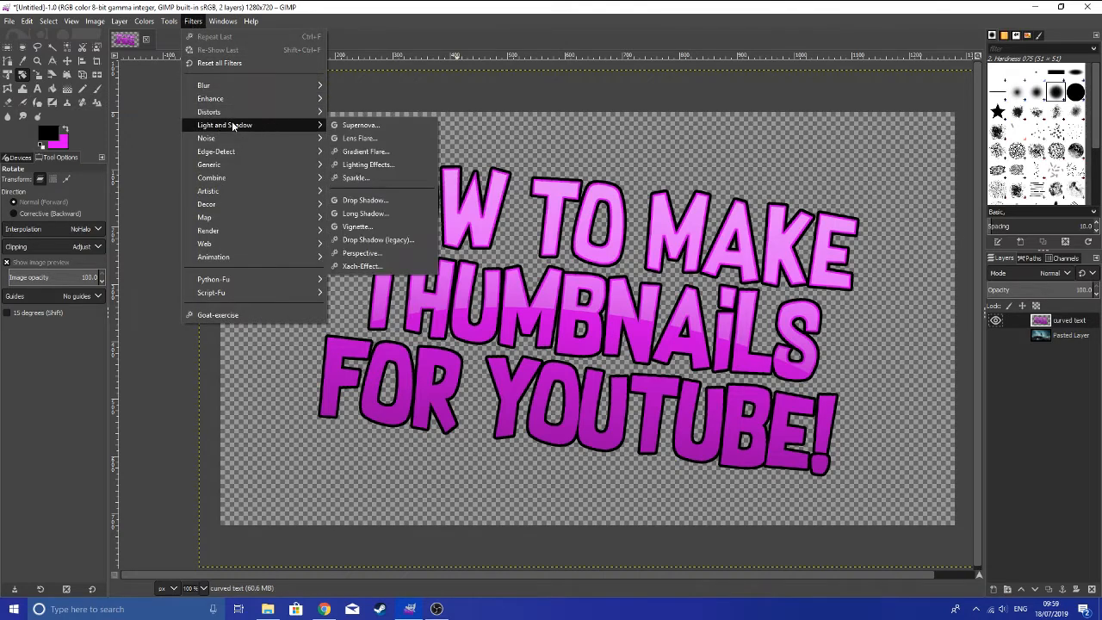
pyautogui.click(371, 214)
pyautogui.moveTo(845, 304); pyautogui.dragTo(327, 155)
pyautogui.moveTo(284, 238)
pyautogui.mouseDown()
pyautogui.moveTo(249, 238)
pyautogui.moveTo(283, 238)
pyautogui.mouseUp()
pyautogui.moveTo(192, 254); pyautogui.dragTo(332, 257)
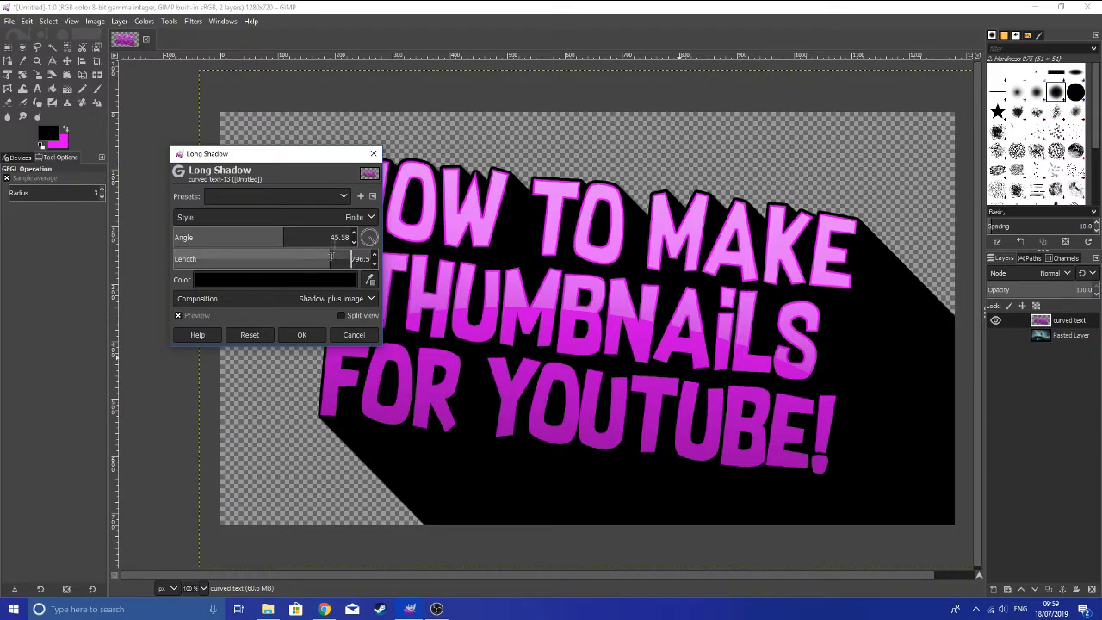
pyautogui.click(373, 154)
# Start a Drop Shadow filter on the "curved text" title layer with X and Y offsets of 10
pyautogui.click(193, 20)
pyautogui.moveTo(262, 138)
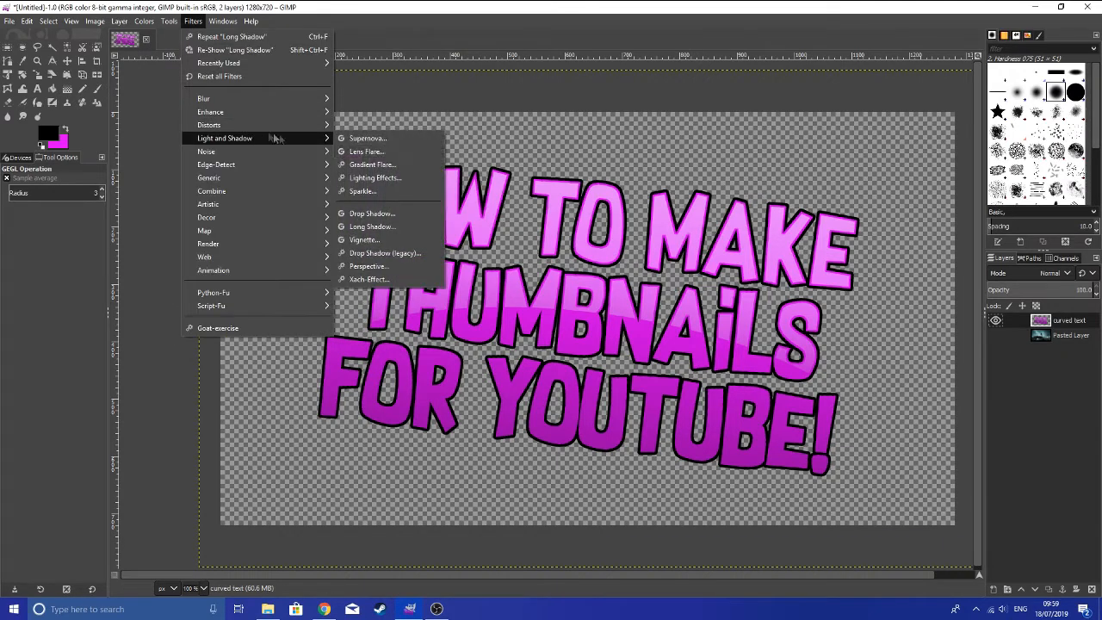
pyautogui.click(367, 216)
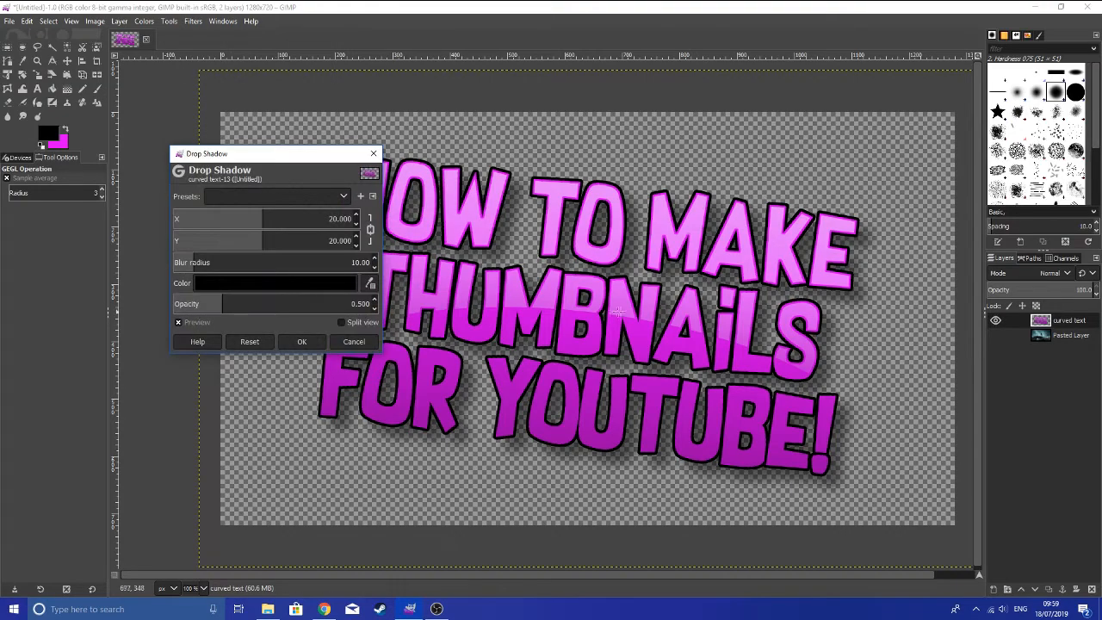
pyautogui.scroll(1, 608, 227)
pyautogui.scroll(-1, 602, 267)
pyautogui.scroll(-1, 685, 258)
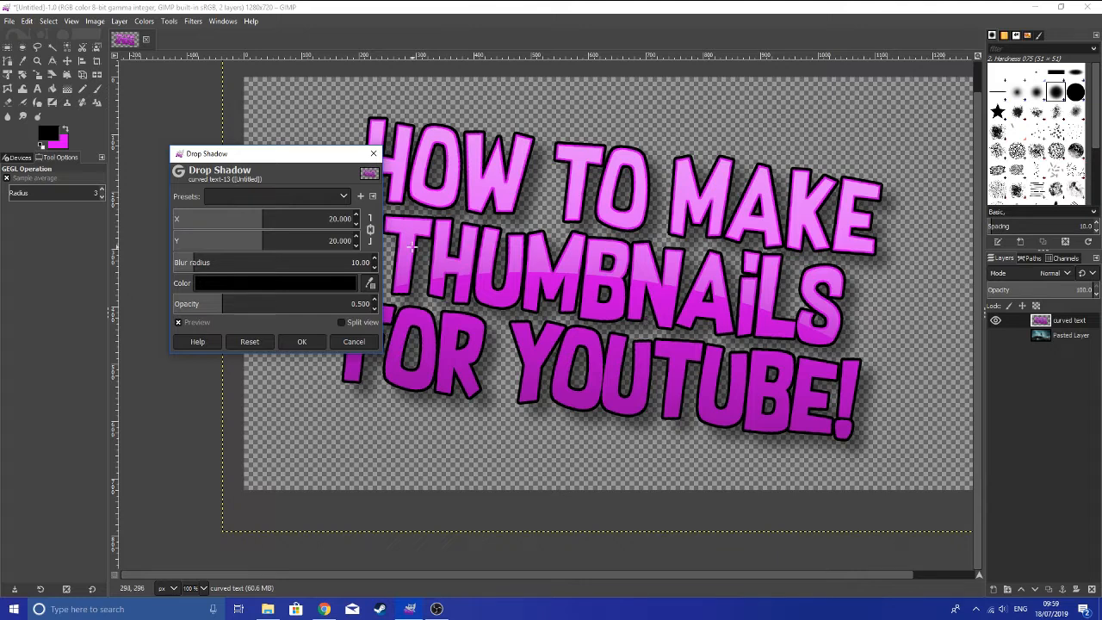
pyautogui.click(339, 198)
pyautogui.click(302, 173)
pyautogui.moveTo(352, 242); pyautogui.dragTo(328, 244)
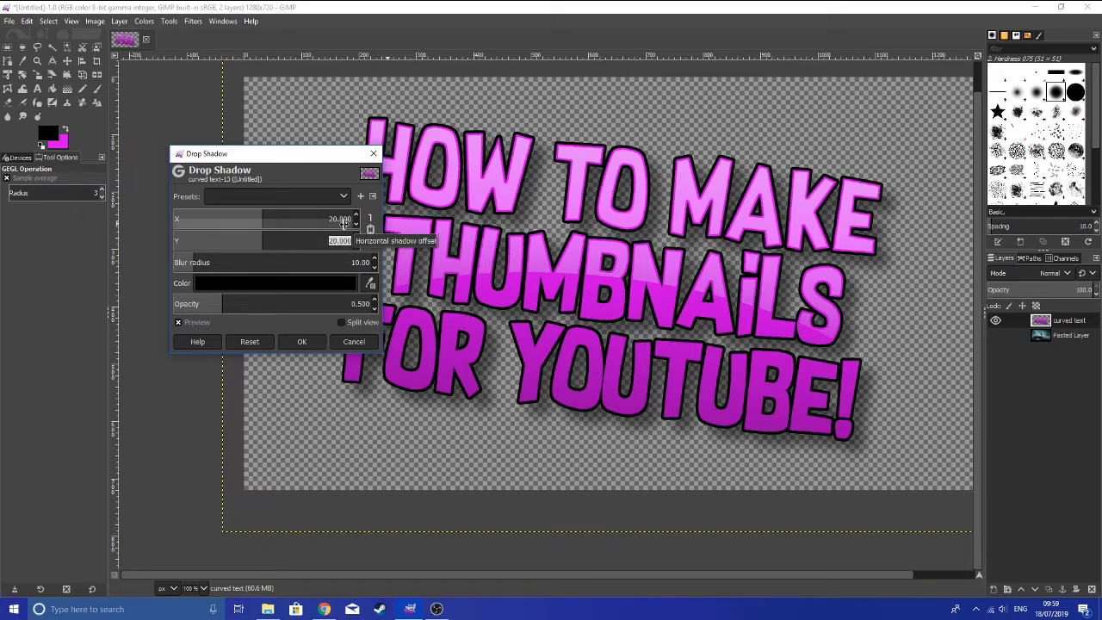
pyautogui.write('10')
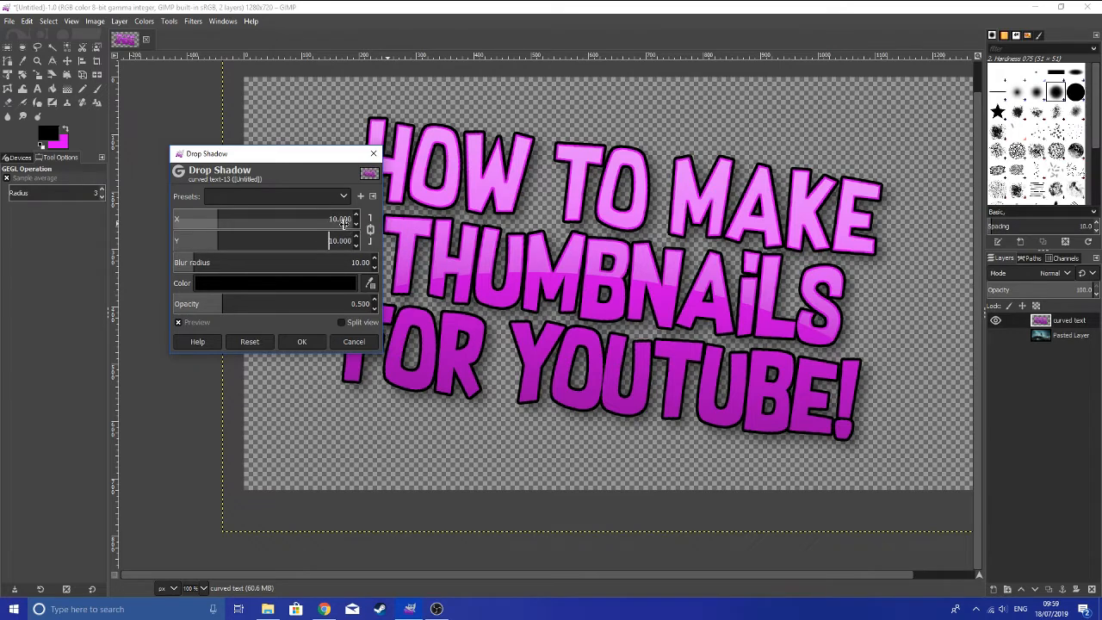
pyautogui.press('Return')
# Set the shadow's blur radius to about 13.72 and opacity to about 0.988, keep it black (000000), and apply the filter
pyautogui.moveTo(177, 259); pyautogui.dragTo(149, 260)
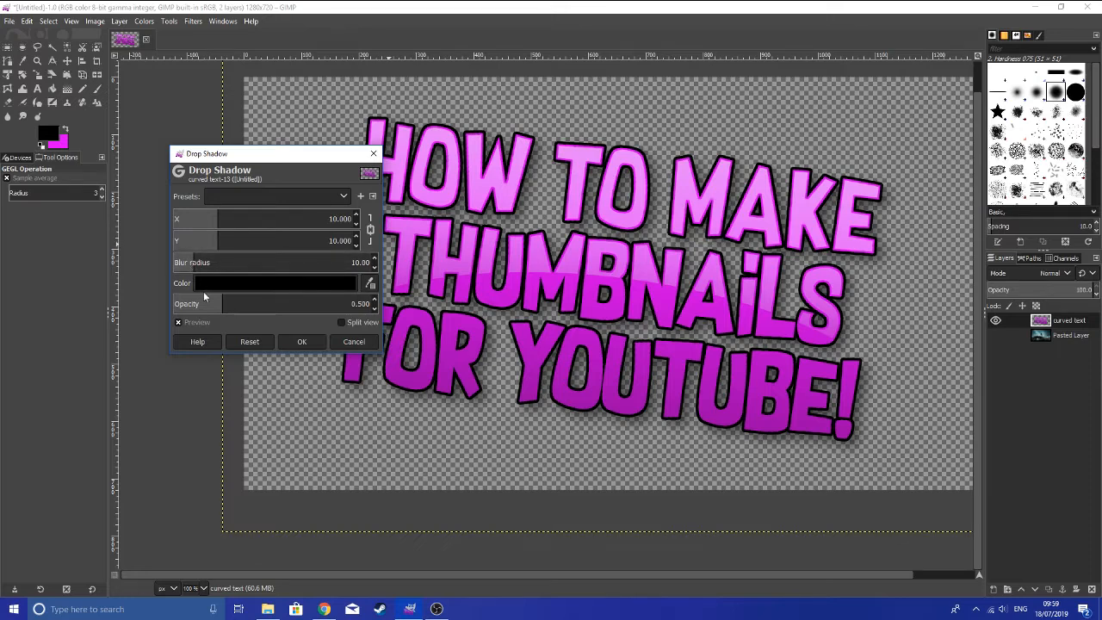
pyautogui.moveTo(181, 263); pyautogui.dragTo(200, 260)
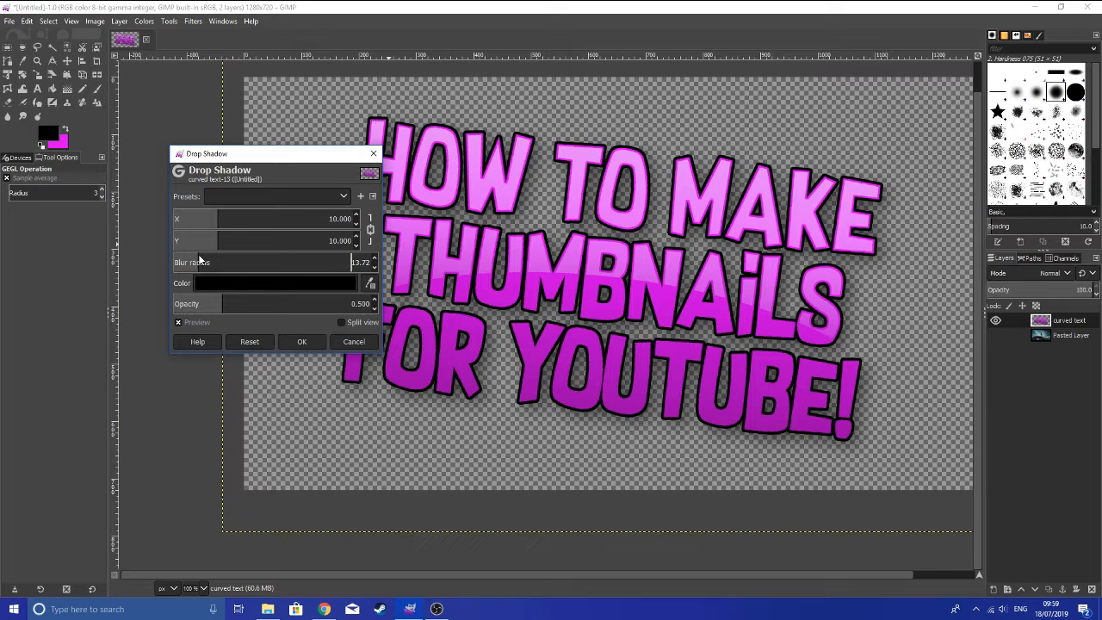
pyautogui.moveTo(223, 303); pyautogui.dragTo(270, 314)
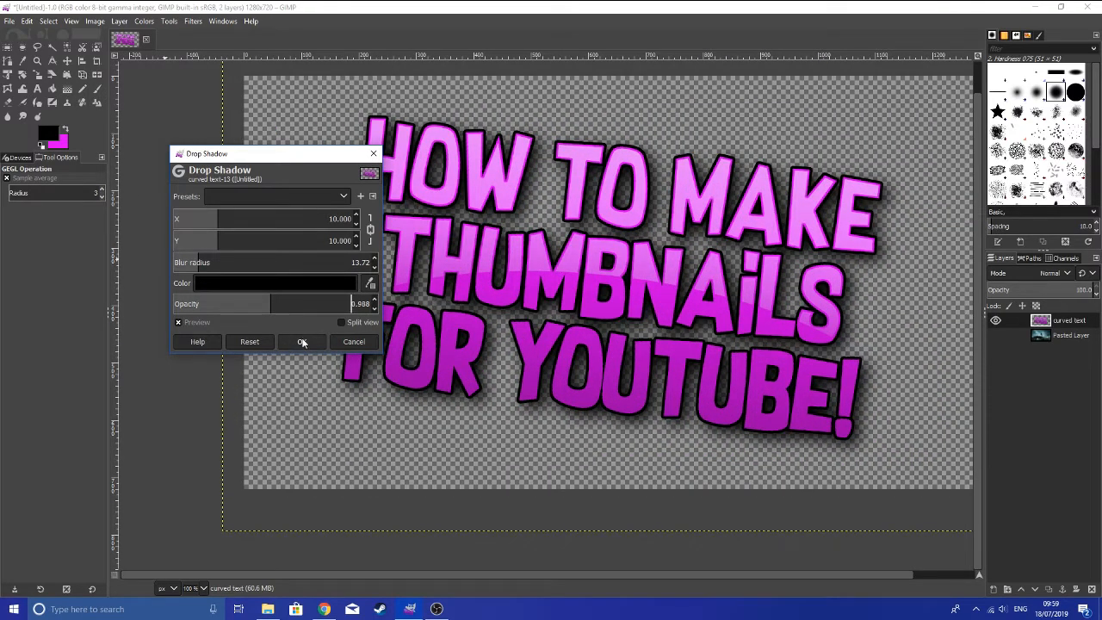
pyautogui.click(311, 279)
pyautogui.moveTo(272, 302); pyautogui.dragTo(364, 359)
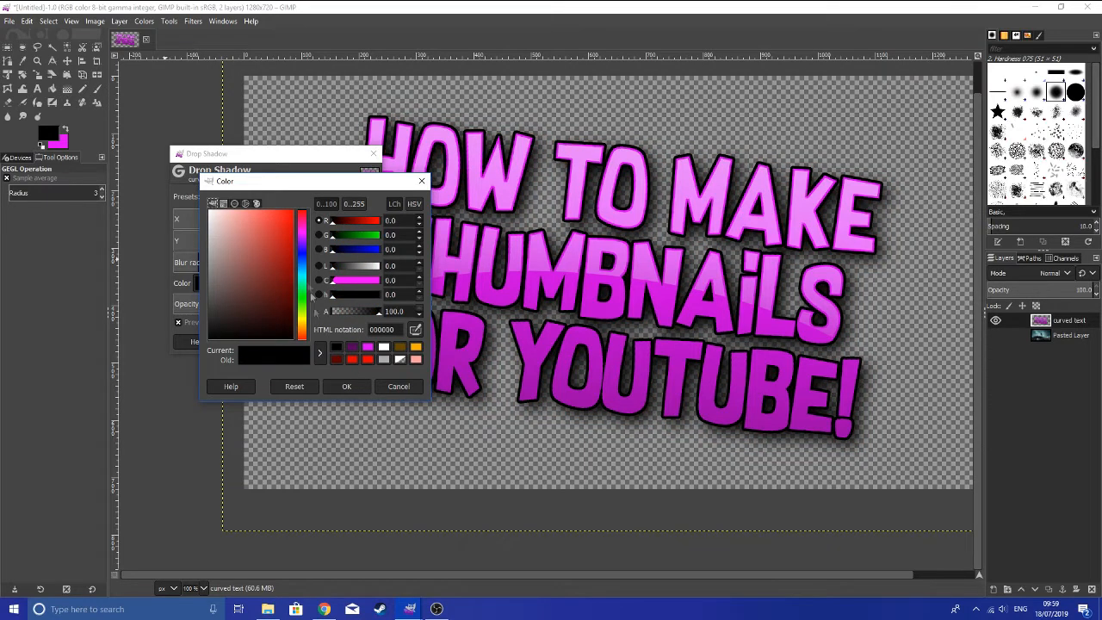
pyautogui.click(345, 387)
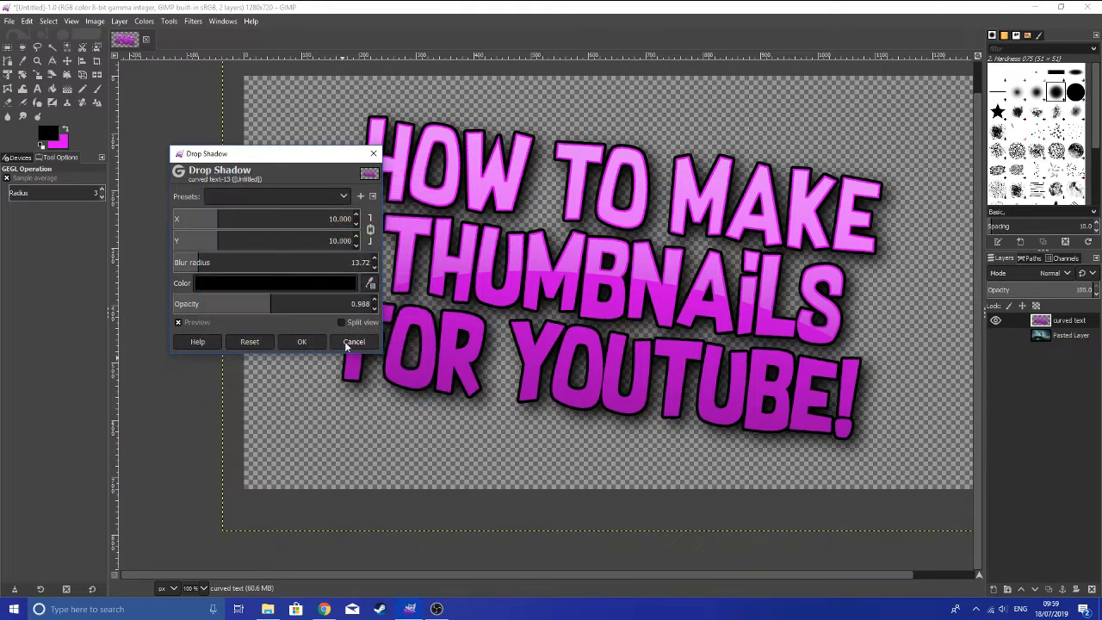
pyautogui.click(303, 342)
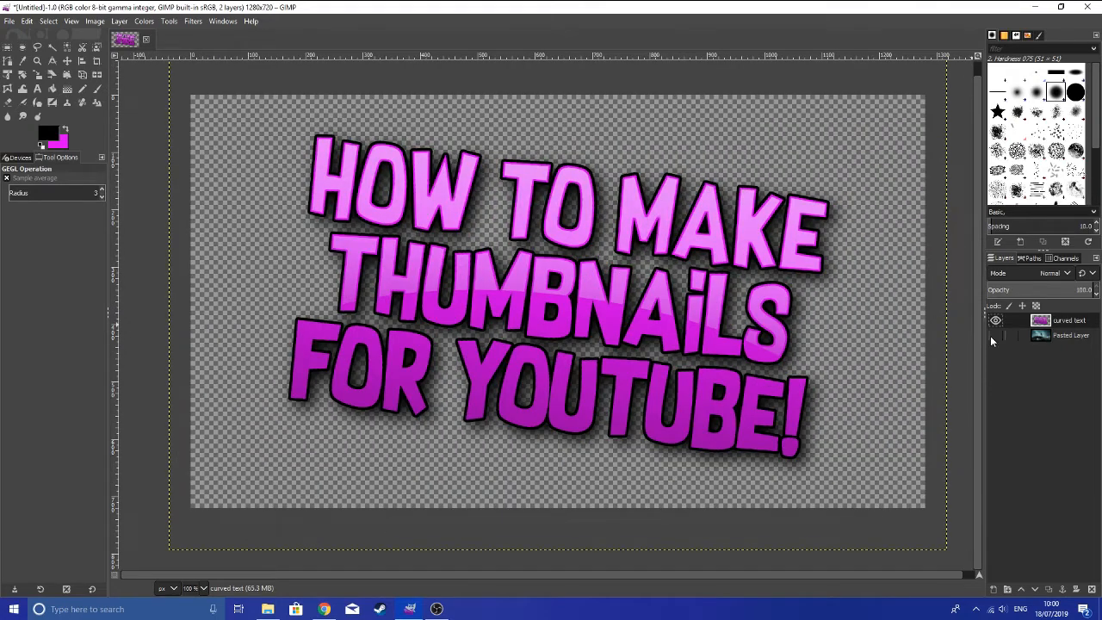
# Select the "Pasted Layer" background and show it on its own with the "curved text" title layer hidden
pyautogui.click(995, 336)
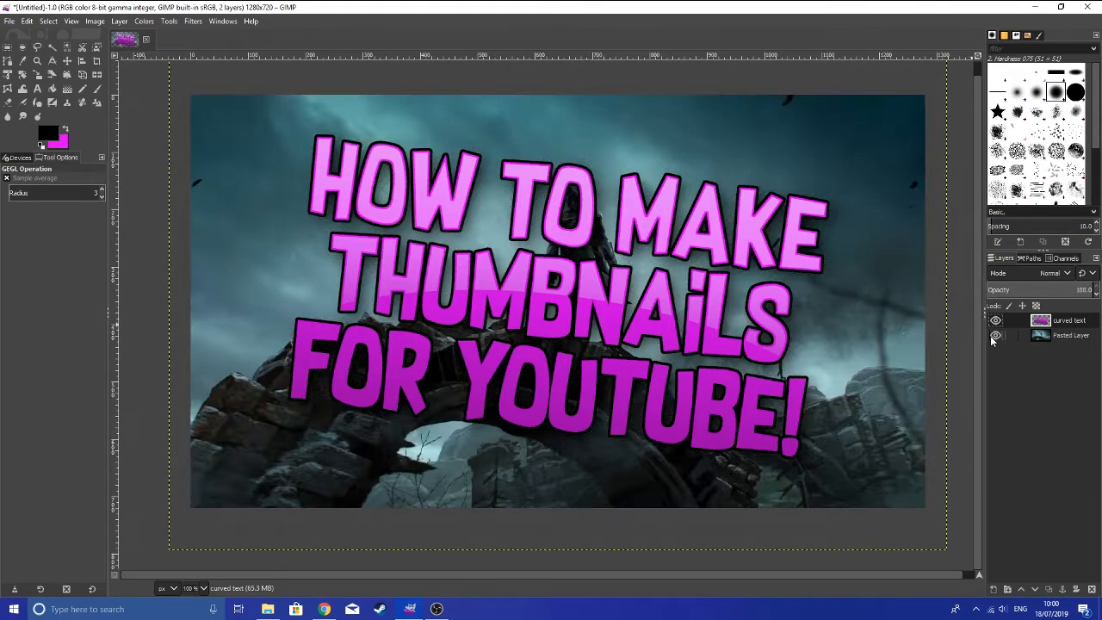
pyautogui.click(996, 336)
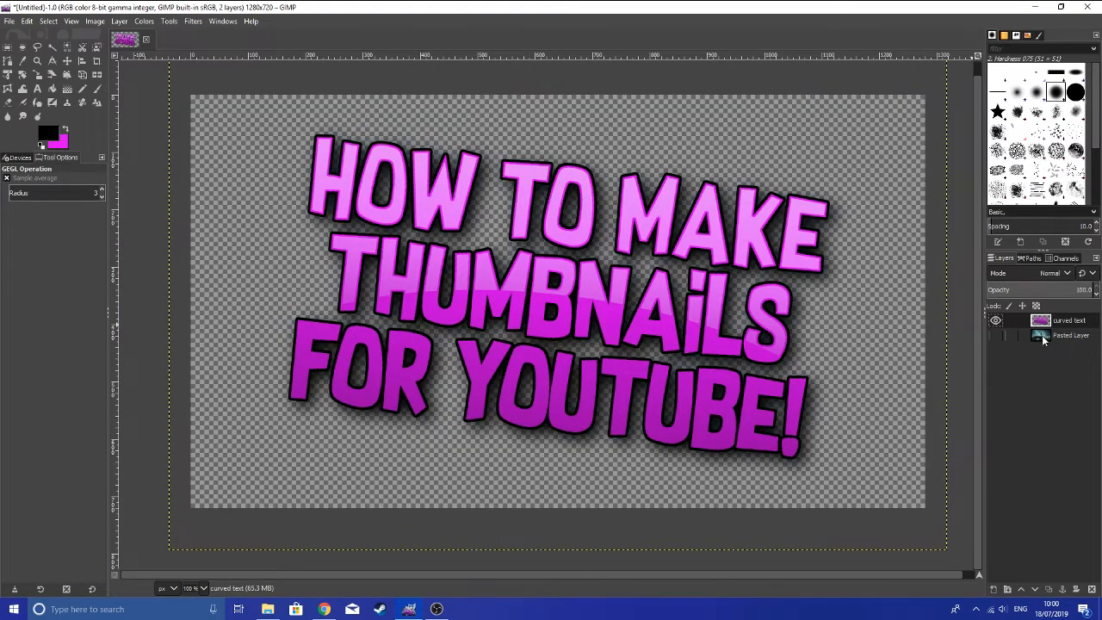
pyautogui.click(1042, 339)
pyautogui.click(997, 320)
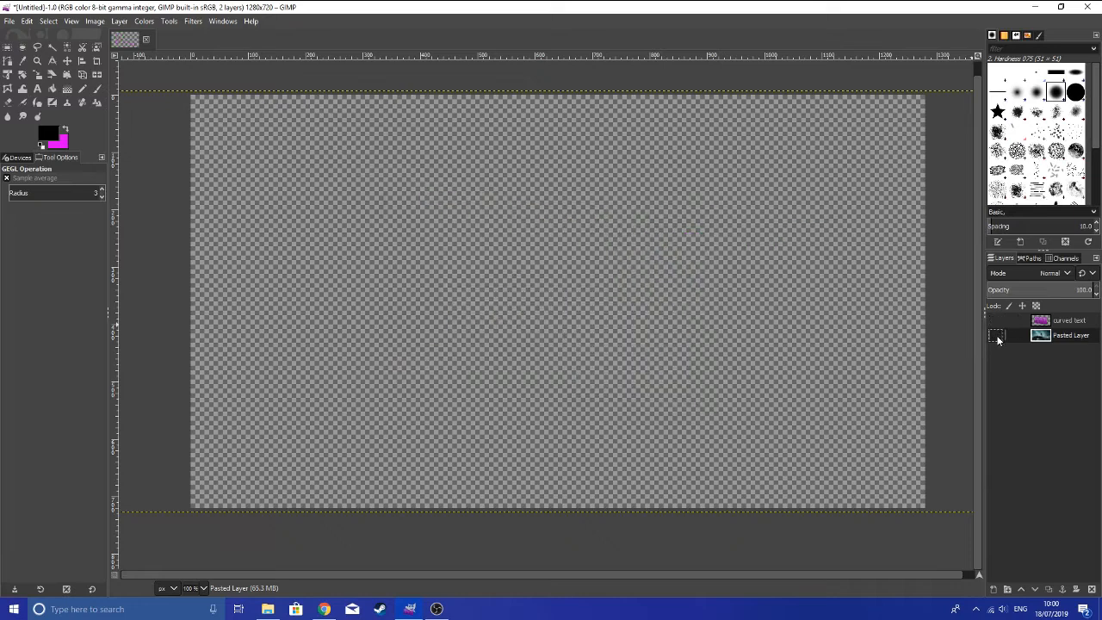
pyautogui.click(995, 336)
pyautogui.press('-')
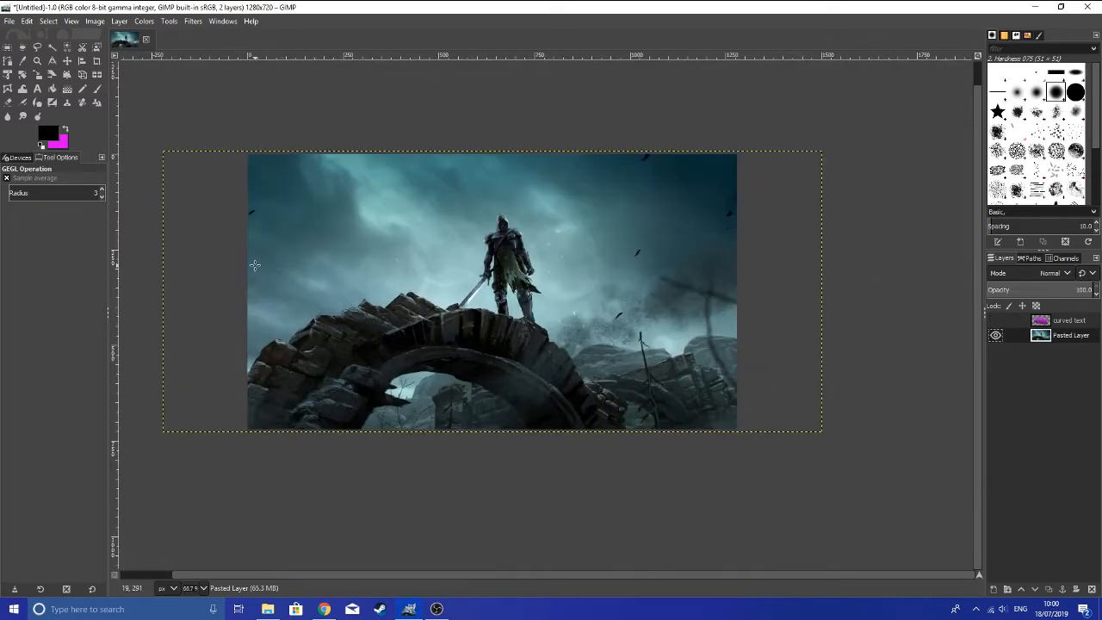
pyautogui.keyDown('ctrl'); pyautogui.scroll(1, 255, 265); pyautogui.keyUp('ctrl')
pyautogui.keyDown('ctrl'); pyautogui.scroll(-2, 565, 334); pyautogui.keyUp('ctrl')
pyautogui.keyDown('ctrl'); pyautogui.scroll(1, 608, 324); pyautogui.keyUp('ctrl')
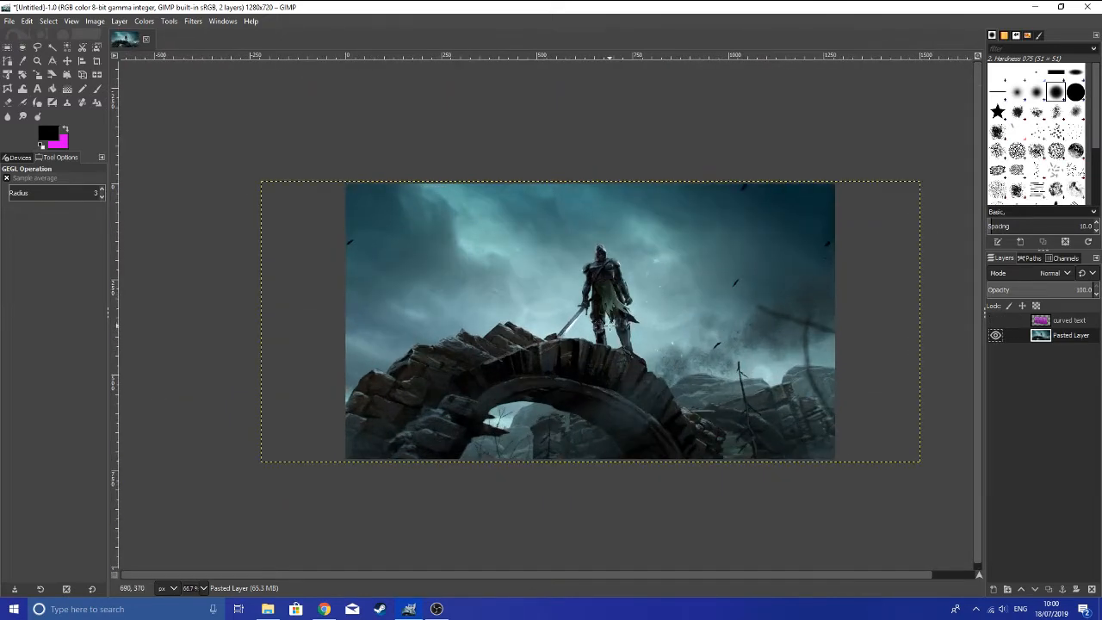
pyautogui.keyDown('ctrl'); pyautogui.scroll(1, 608, 325); pyautogui.keyUp('ctrl')
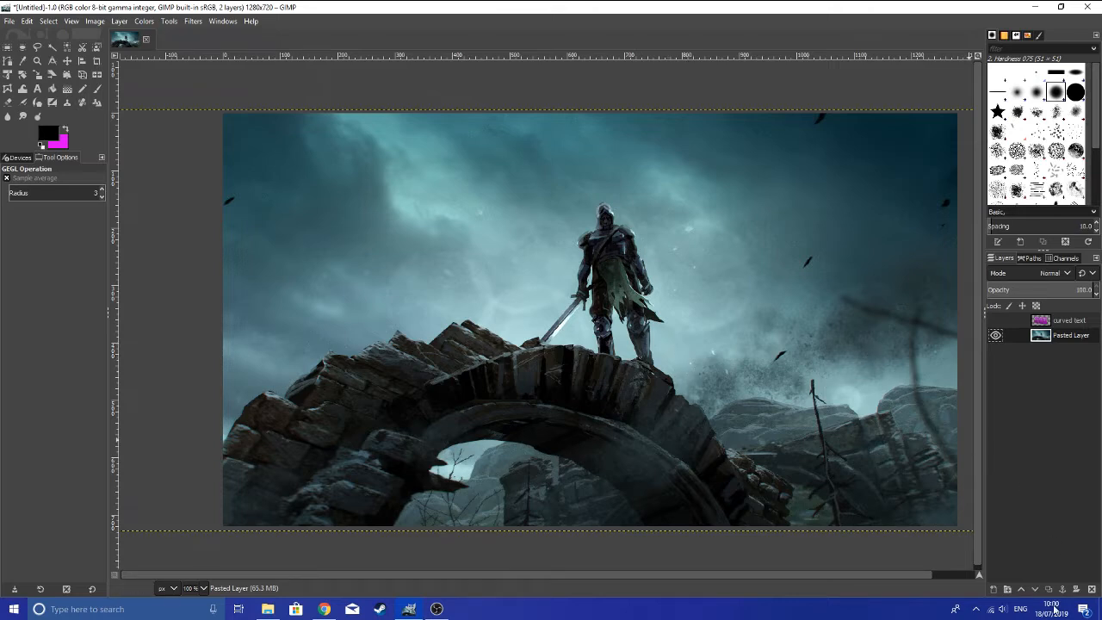
# Add a transparent 1280×720 layer directly above "Pasted Layer" and fill it with the magenta color
pyautogui.click(995, 588)
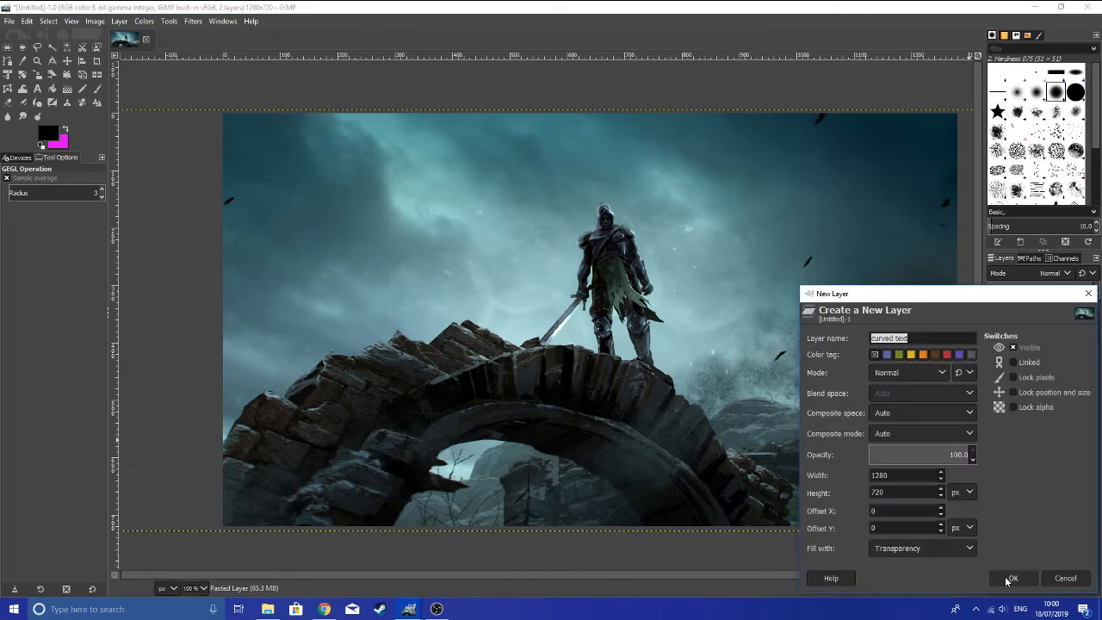
pyautogui.click(1013, 578)
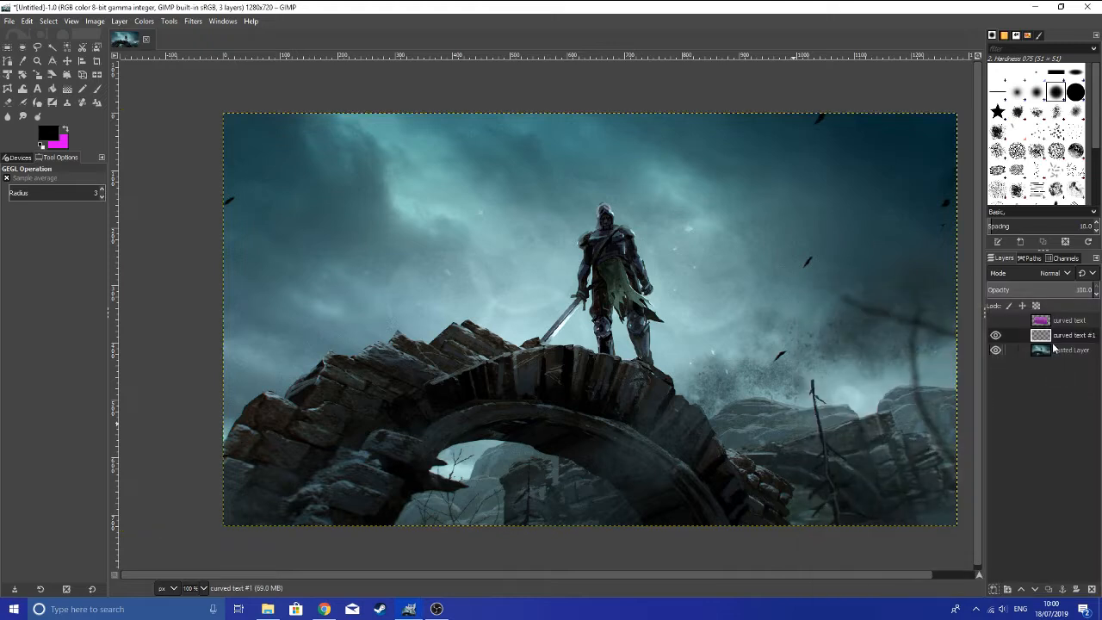
pyautogui.click(1041, 349)
pyautogui.click(1046, 338)
pyautogui.click(66, 129)
pyautogui.moveTo(52, 134); pyautogui.dragTo(609, 316)
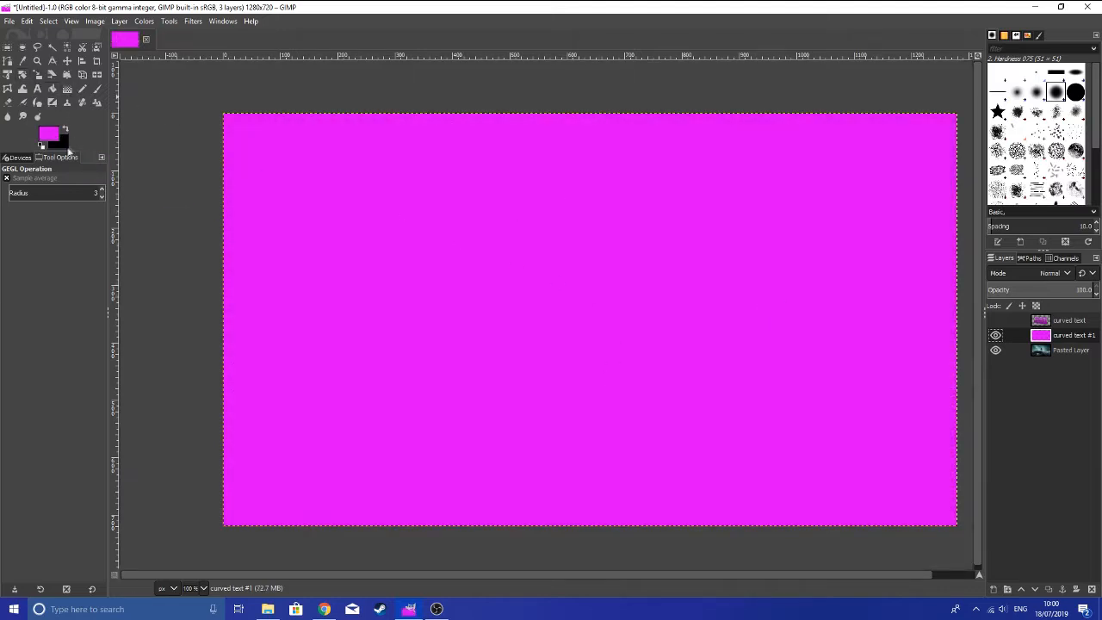
# Set the background color to a dark purple by sampling the canvas magenta and choosing a darker shade of it
pyautogui.click(58, 146)
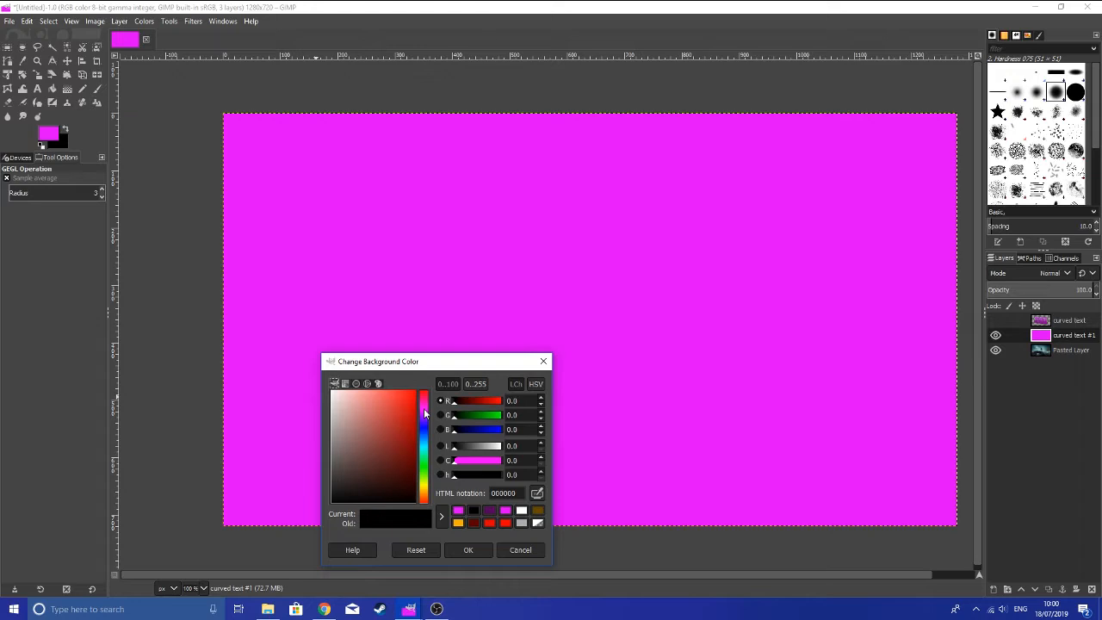
pyautogui.click(535, 492)
pyautogui.click(572, 442)
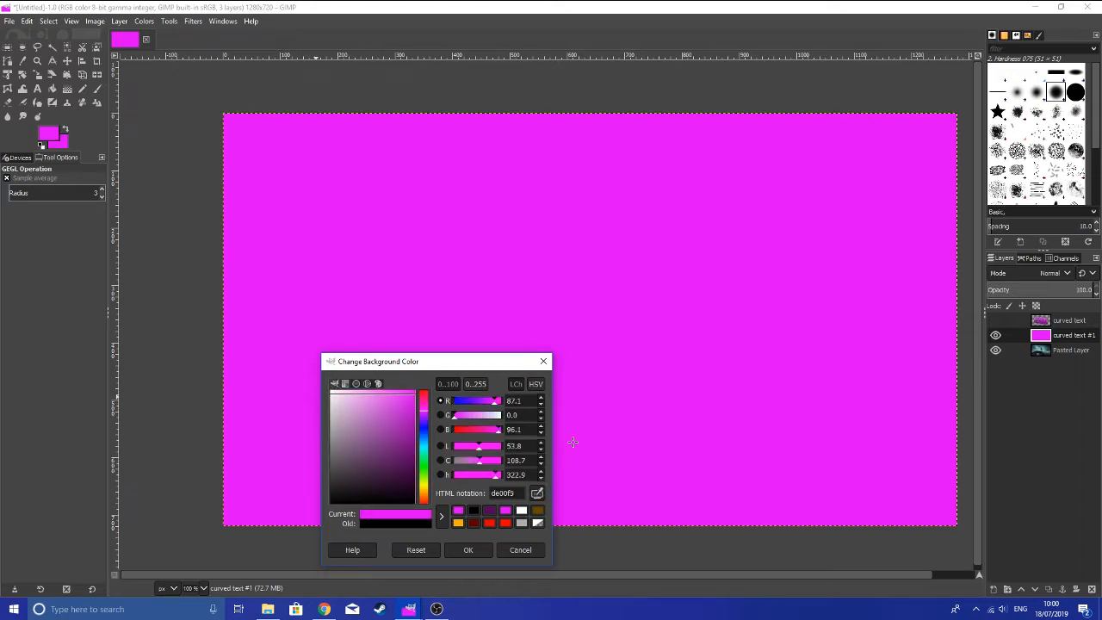
pyautogui.moveTo(410, 415); pyautogui.dragTo(500, 449)
pyautogui.click(467, 550)
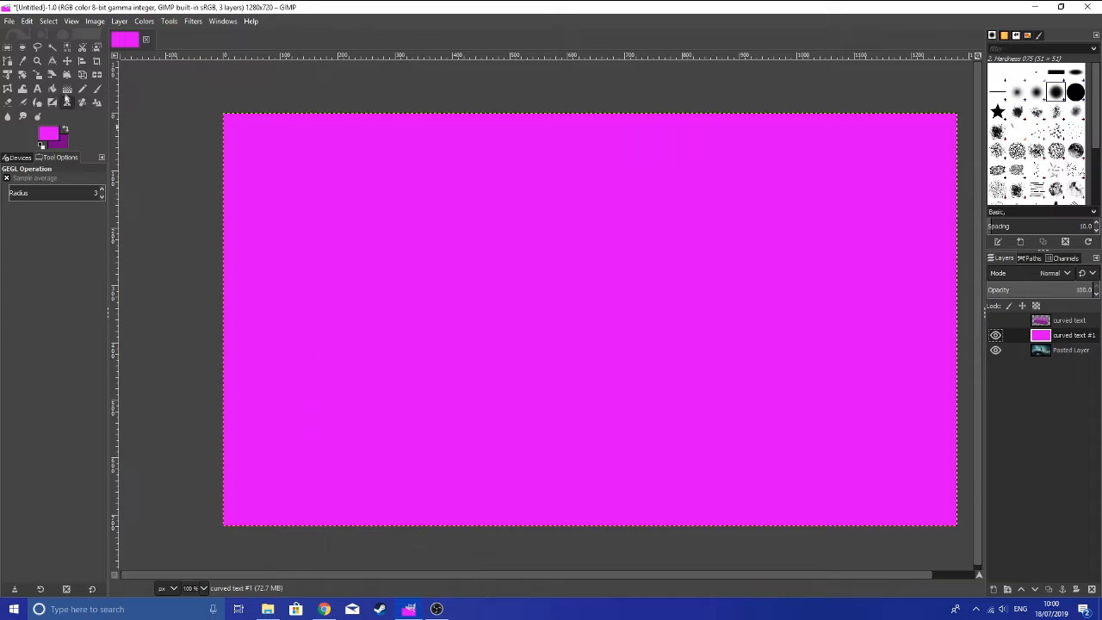
# Select the Custom gradient for the Gradient tool and try a diagonal blend from the lower-right corner of the canvas toward the upper-left
pyautogui.click(68, 89)
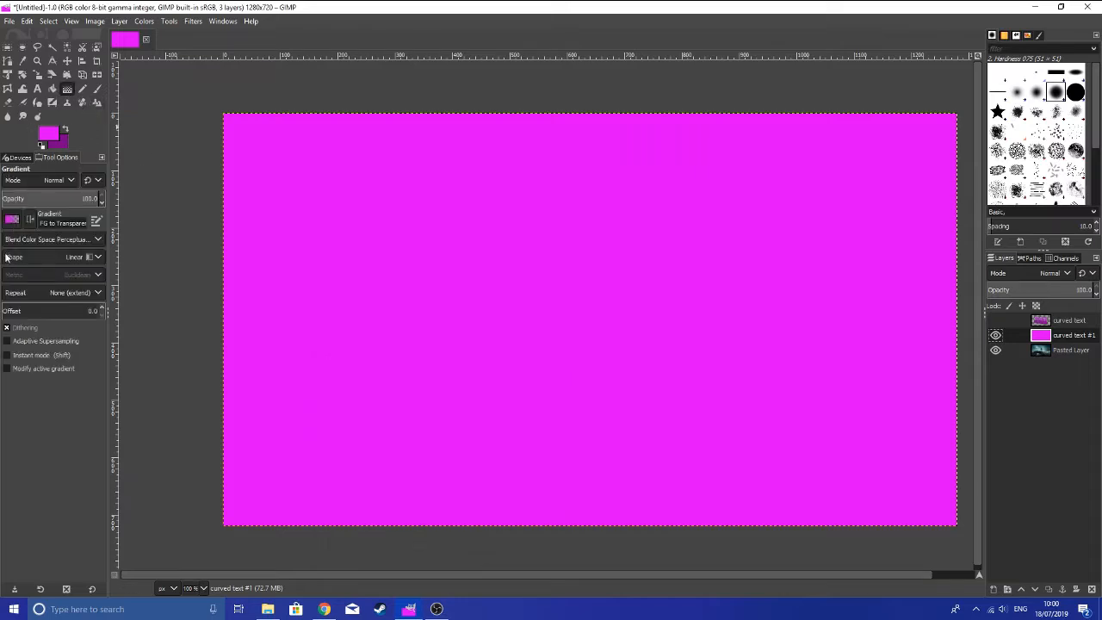
pyautogui.click(11, 220)
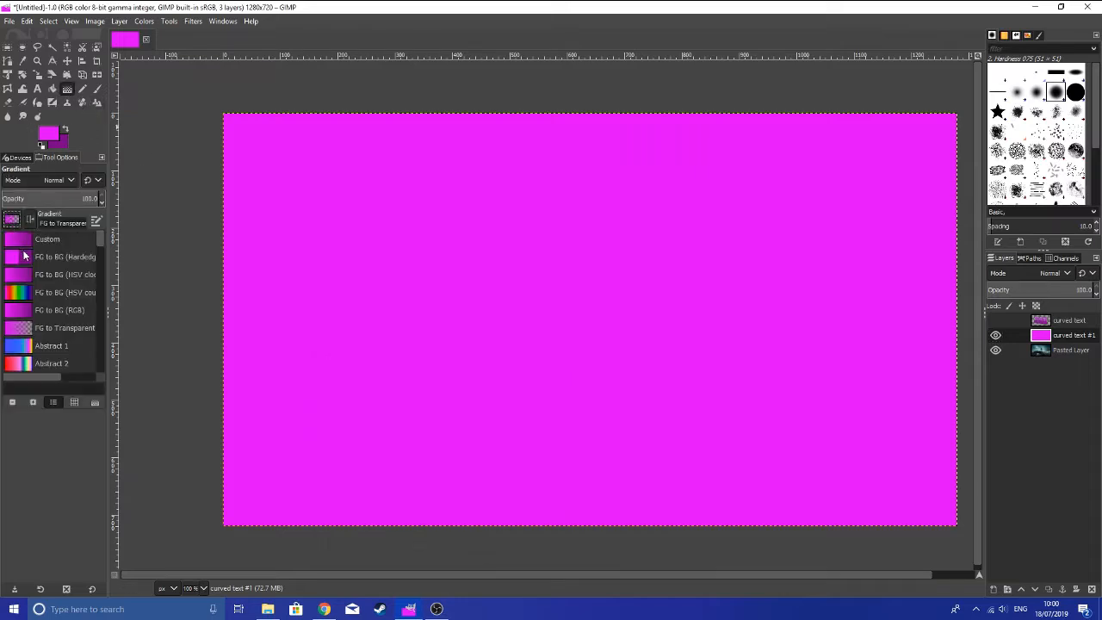
pyautogui.click(15, 244)
pyautogui.scroll(-2, 189, 288)
pyautogui.scroll(1, 189, 288)
pyautogui.moveTo(719, 459); pyautogui.dragTo(264, 198)
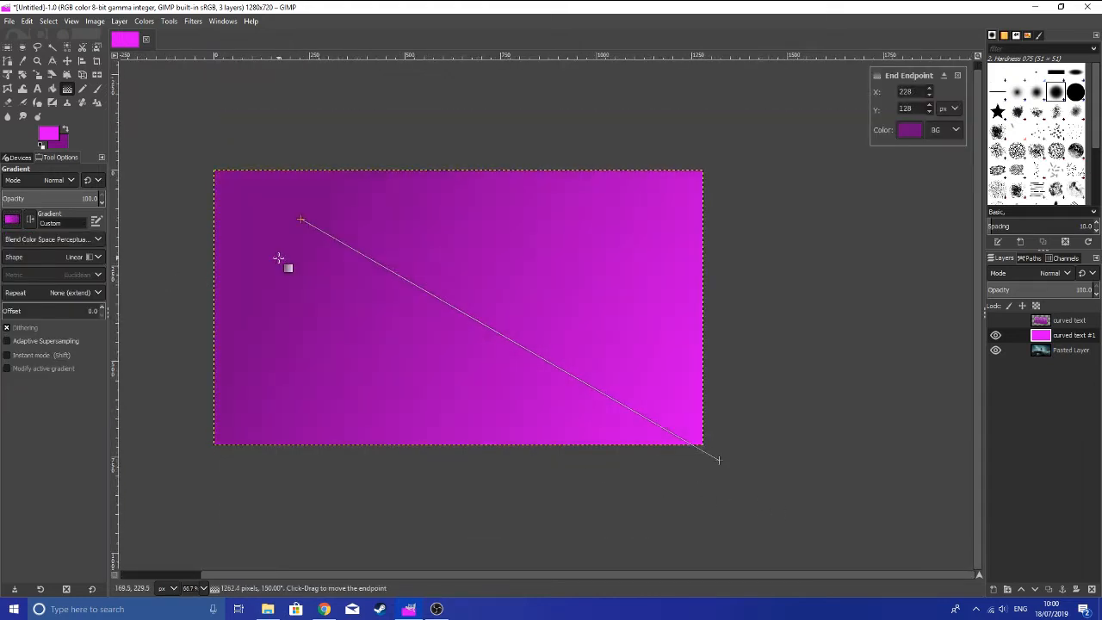
pyautogui.press('Escape')
# Swap the foreground and background colors and apply a linear gradient from dark purple at the canvas's lower-right corner to magenta at its upper-left
pyautogui.click(64, 129)
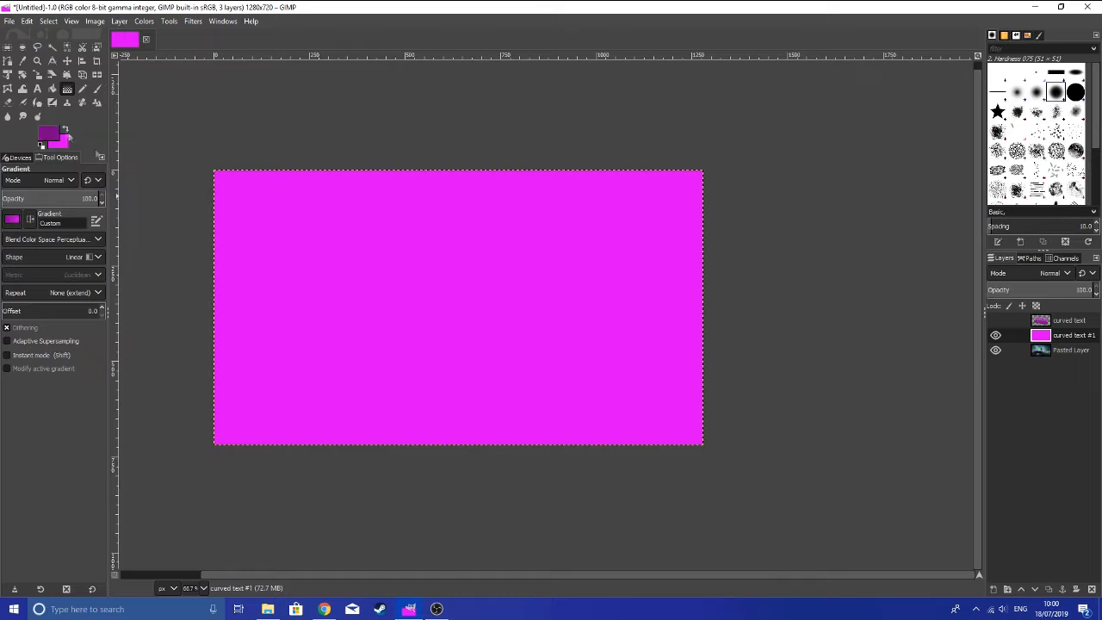
pyautogui.moveTo(730, 472); pyautogui.dragTo(195, 162)
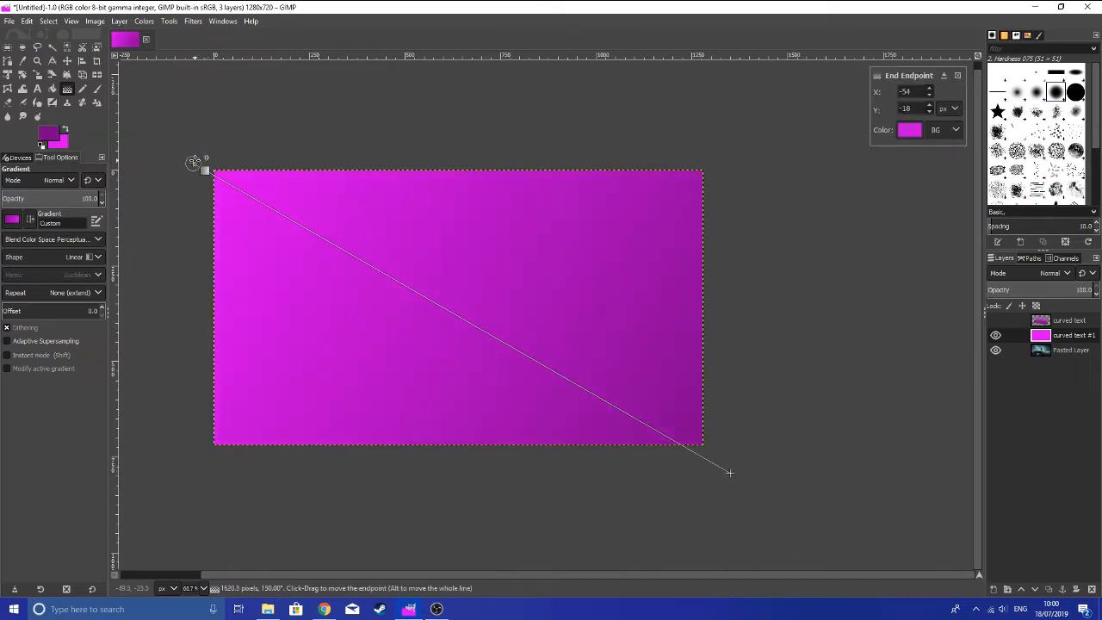
pyautogui.press('Return')
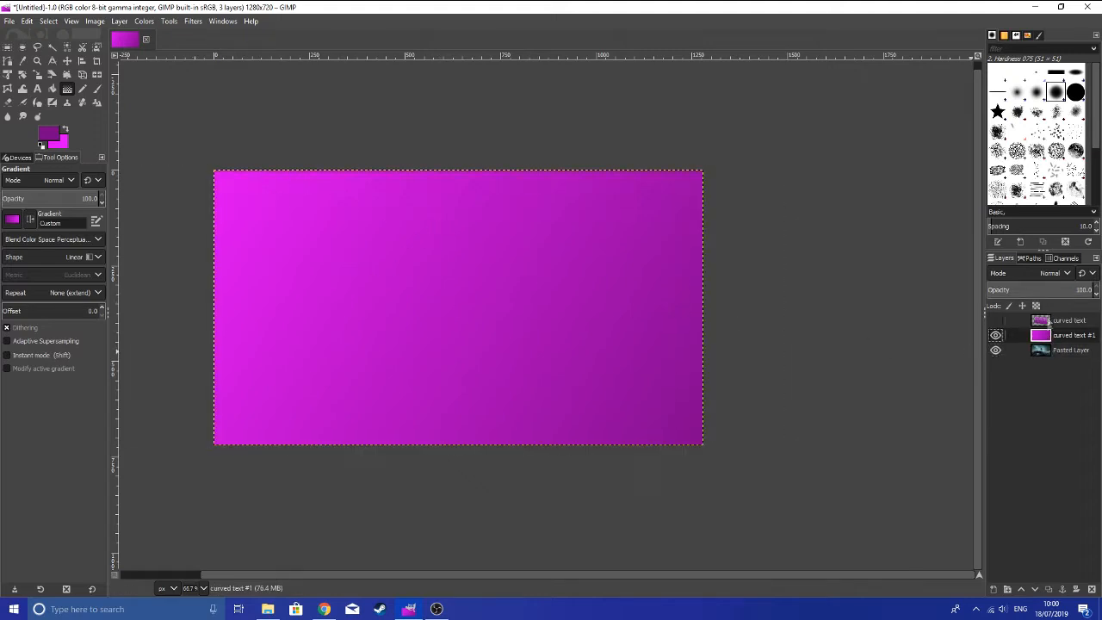
# Compare the gradient layer with the background by hiding it briefly and adjusting its opacity, leaving it shown at 100
pyautogui.click(995, 336)
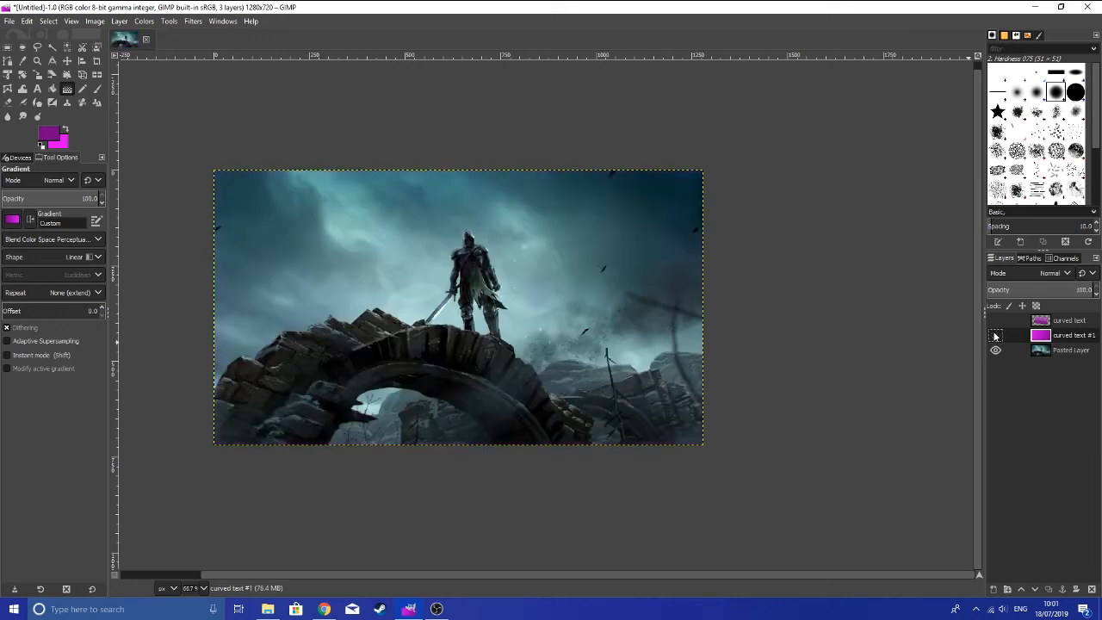
pyautogui.click(995, 336)
pyautogui.moveTo(1044, 290); pyautogui.dragTo(1094, 290)
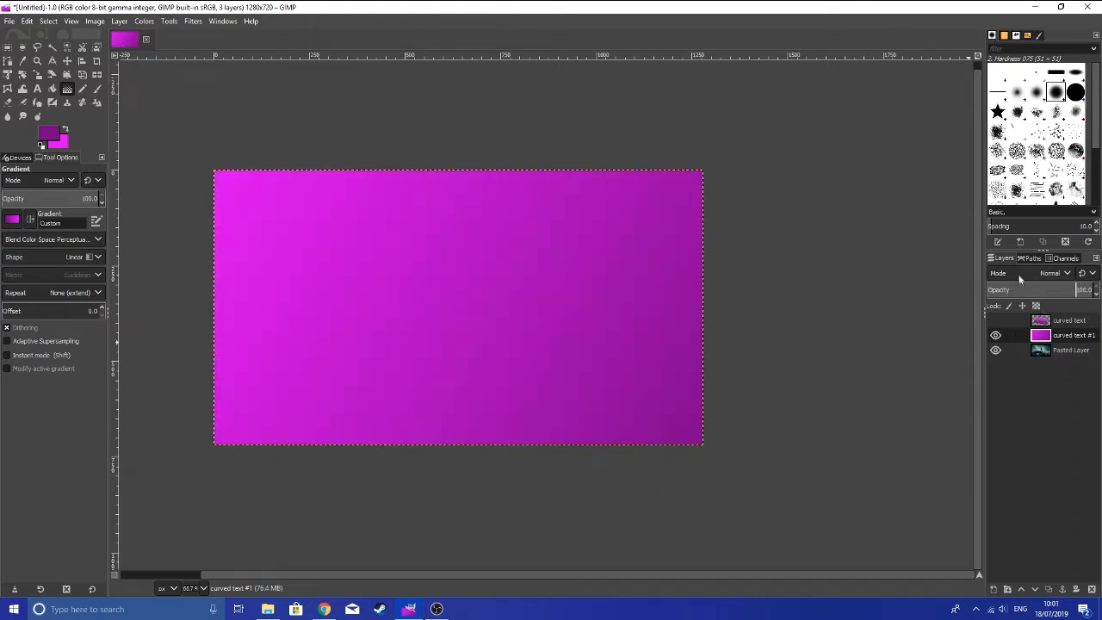
# Try the HSV Hue blend mode on the "curved text #1" gradient layer
pyautogui.click(1023, 275)
pyautogui.click(911, 412)
pyautogui.click(1058, 343)
pyautogui.click(1067, 276)
pyautogui.scroll(-5, 1030, 464)
pyautogui.scroll(-3, 1039, 551)
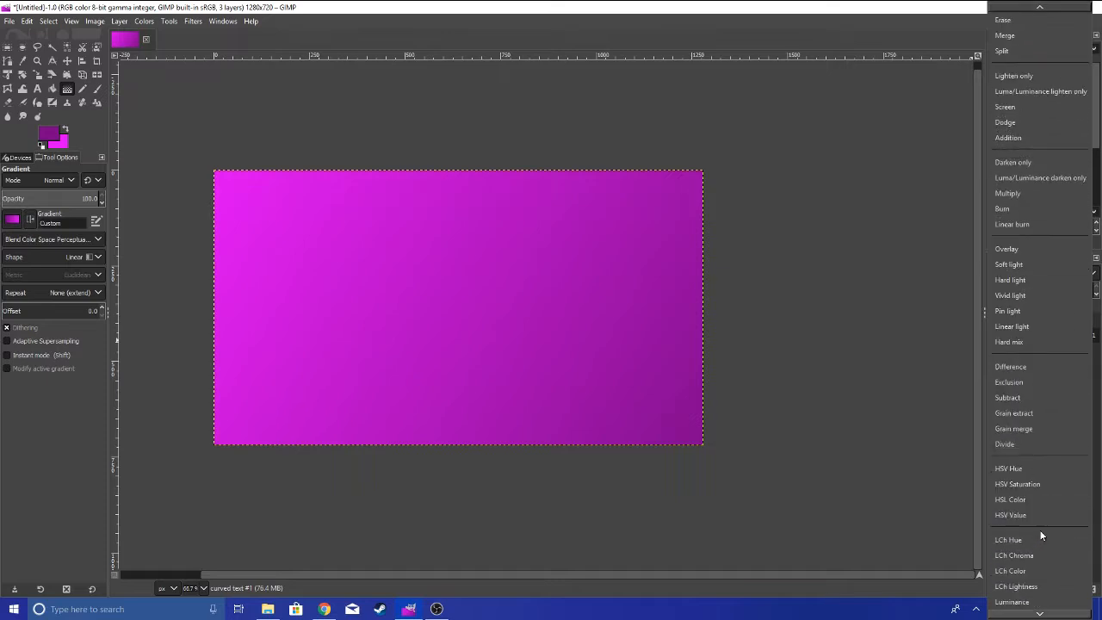
pyautogui.click(1028, 471)
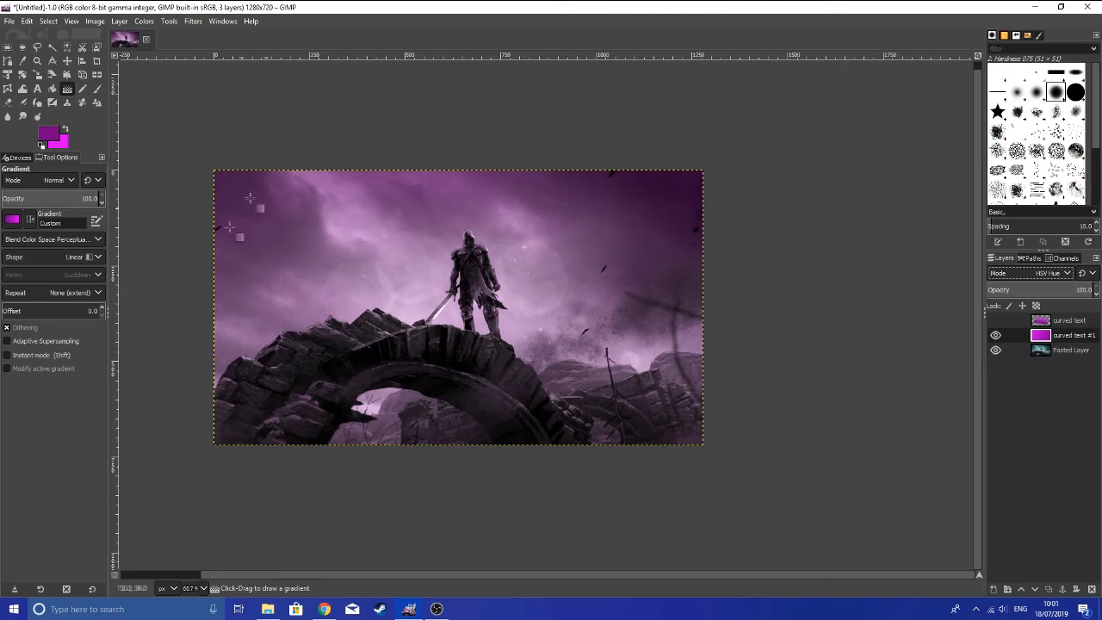
# Compare the HSV Hue tint with the original background by repeatedly hiding and showing the gradient layer
pyautogui.click(999, 336)
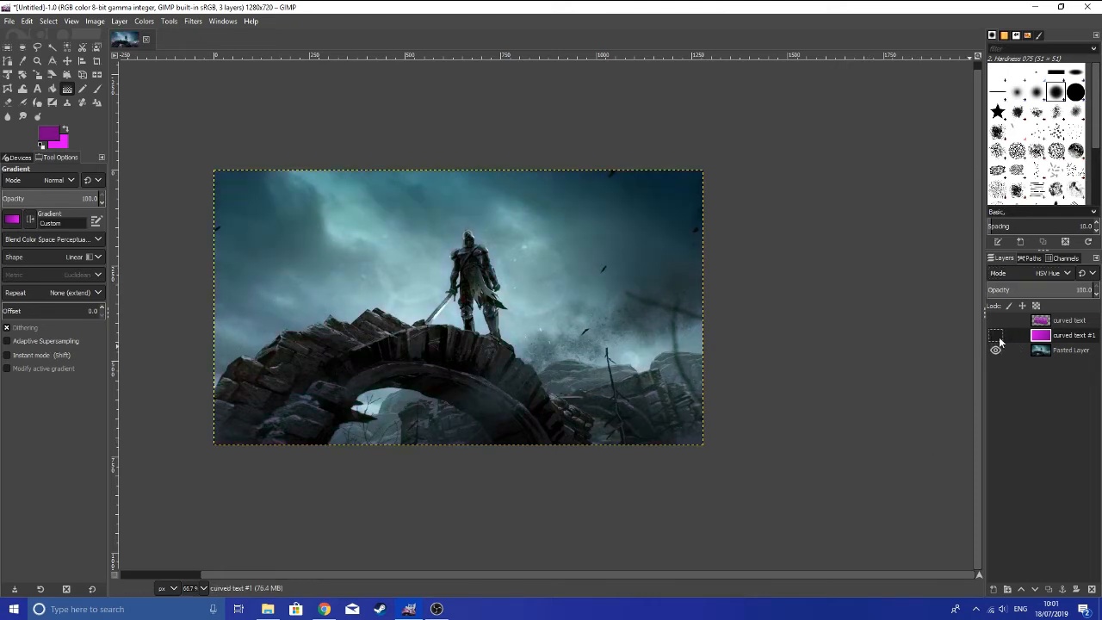
pyautogui.click(999, 337)
pyautogui.click(998, 336)
pyautogui.click(999, 336)
pyautogui.click(999, 336)
pyautogui.click(997, 336)
pyautogui.click(998, 336)
pyautogui.click(999, 337)
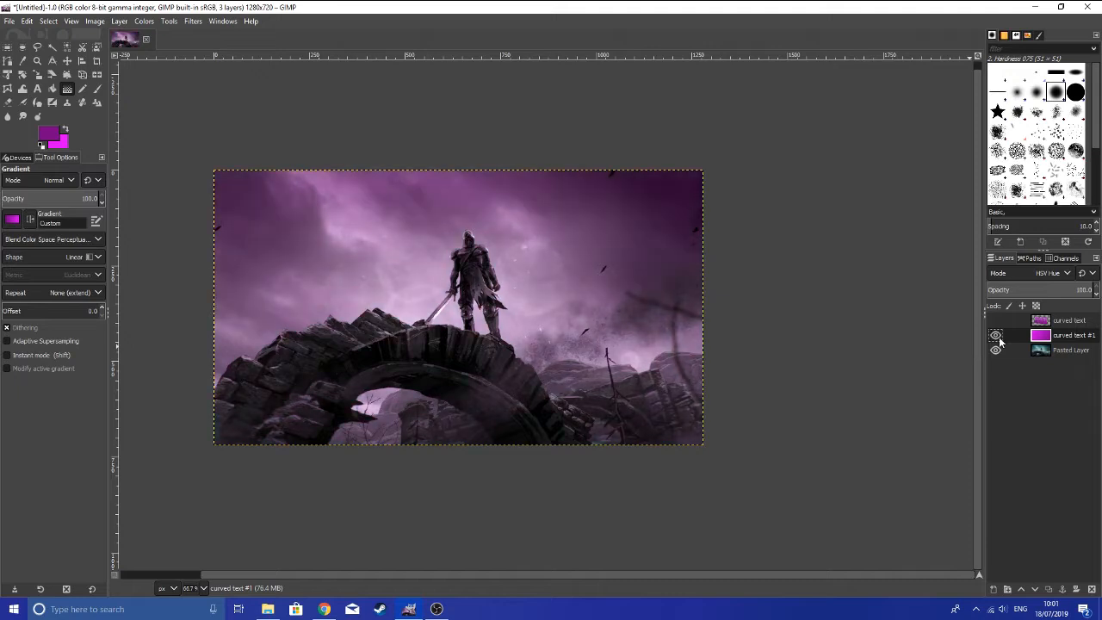
# Try the HSL Color, LCh Hue and Luminance blend modes on the gradient layer
pyautogui.click(1055, 272)
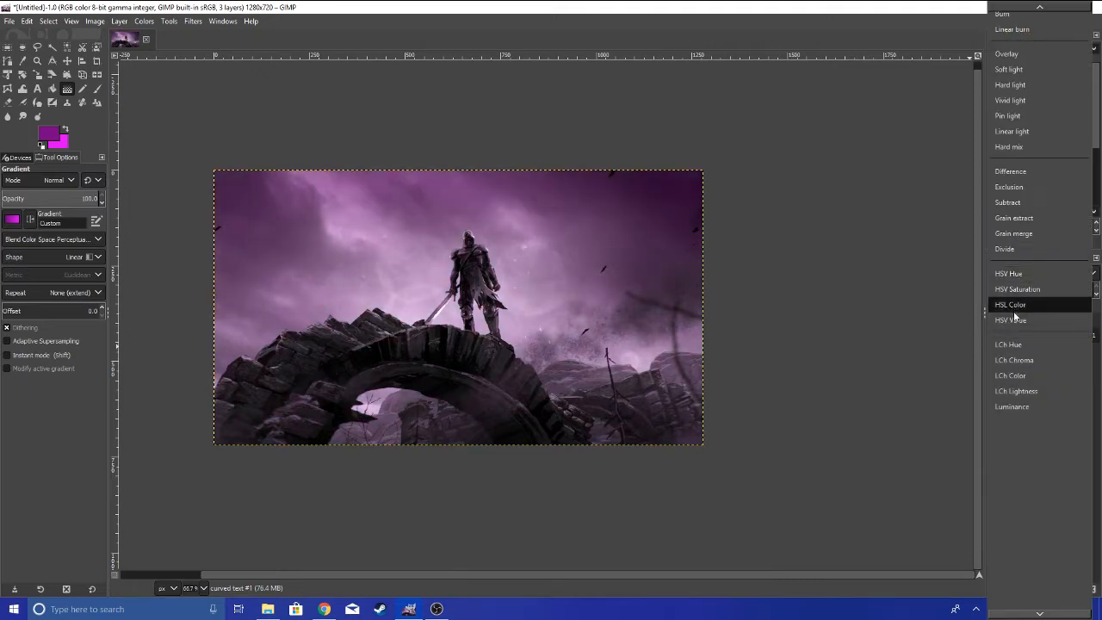
pyautogui.click(1017, 306)
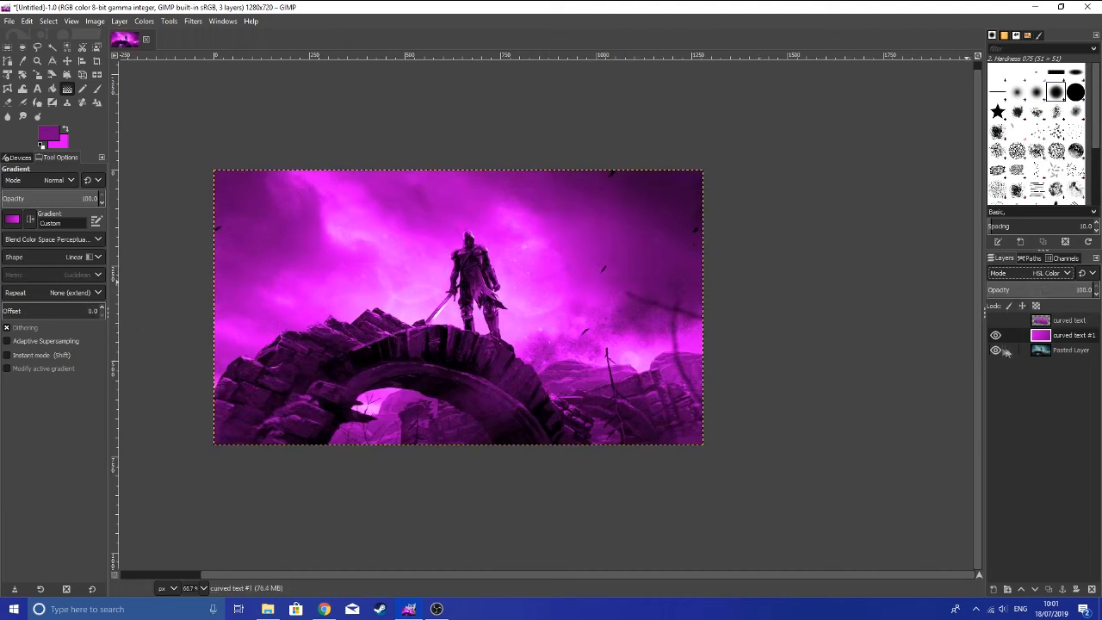
pyautogui.click(1031, 274)
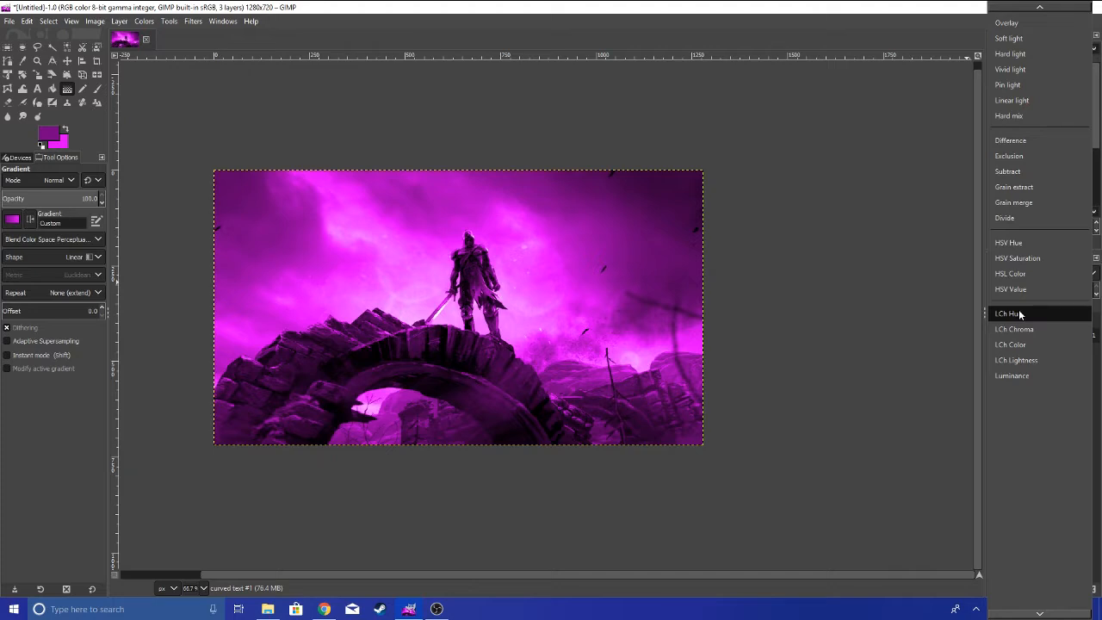
pyautogui.click(1019, 313)
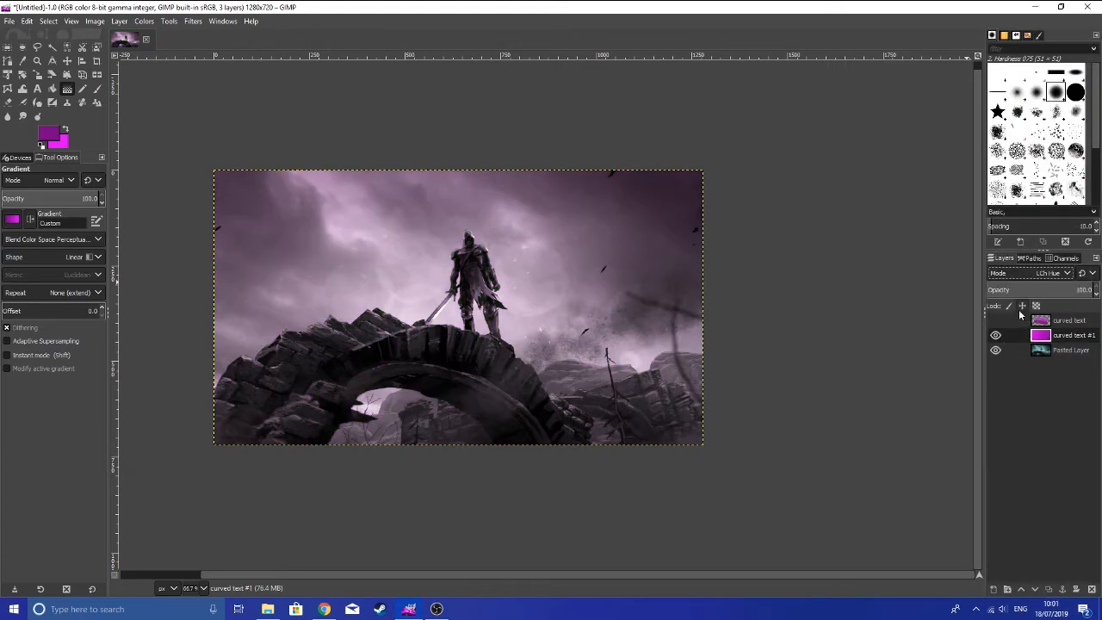
pyautogui.click(1036, 273)
pyautogui.scroll(2, 1033, 318)
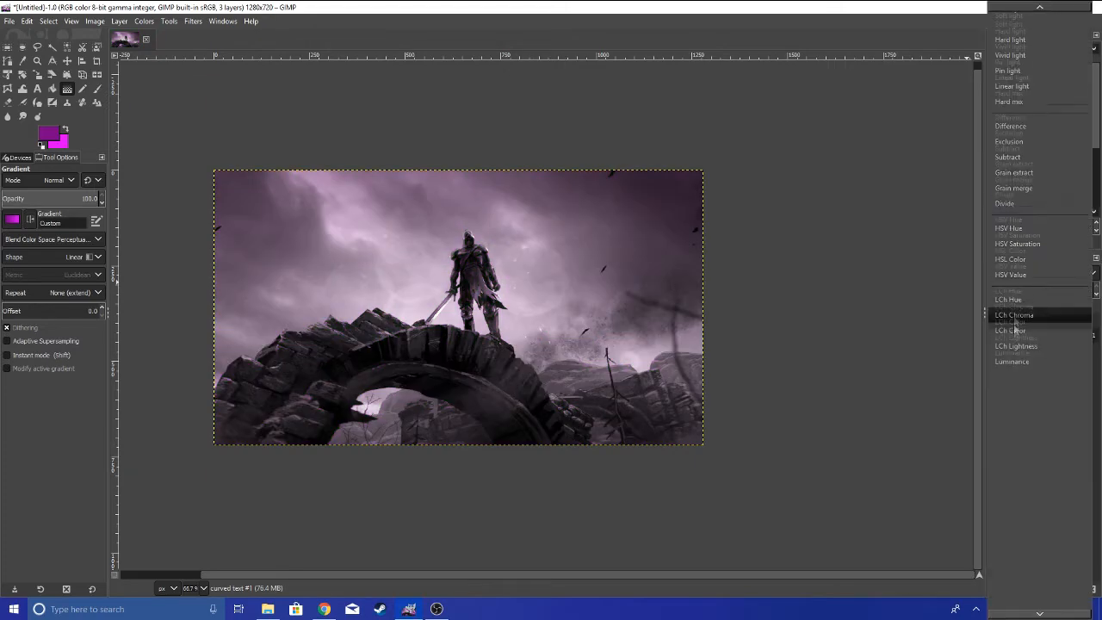
pyautogui.click(1036, 410)
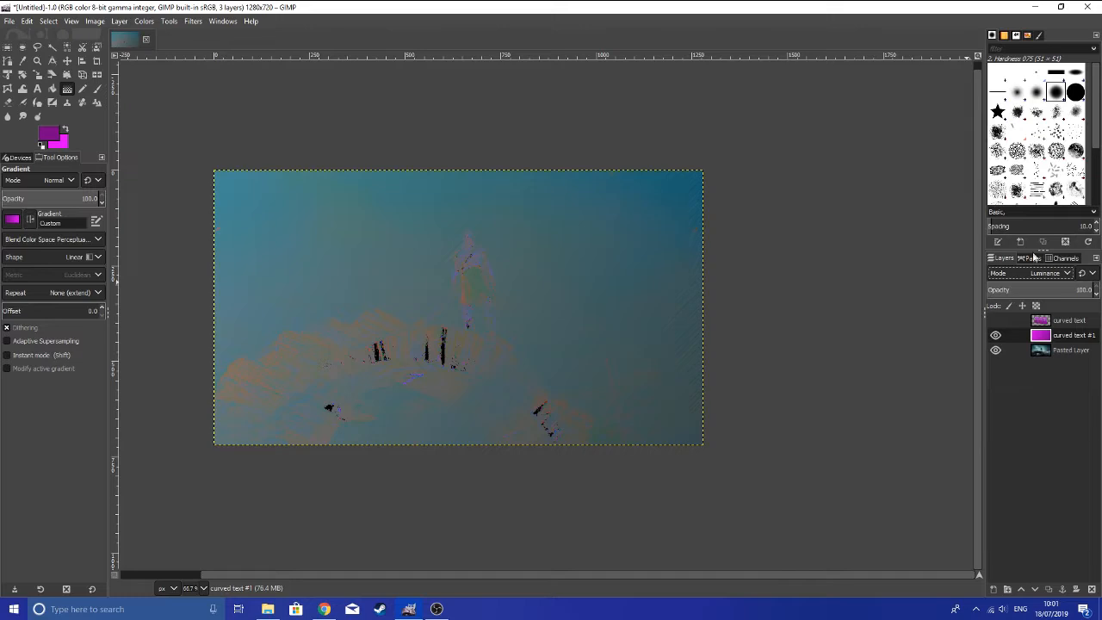
# Try the Difference, Exclusion and Subtract blend modes on the gradient layer
pyautogui.click(1041, 272)
pyautogui.scroll(4, 1037, 273)
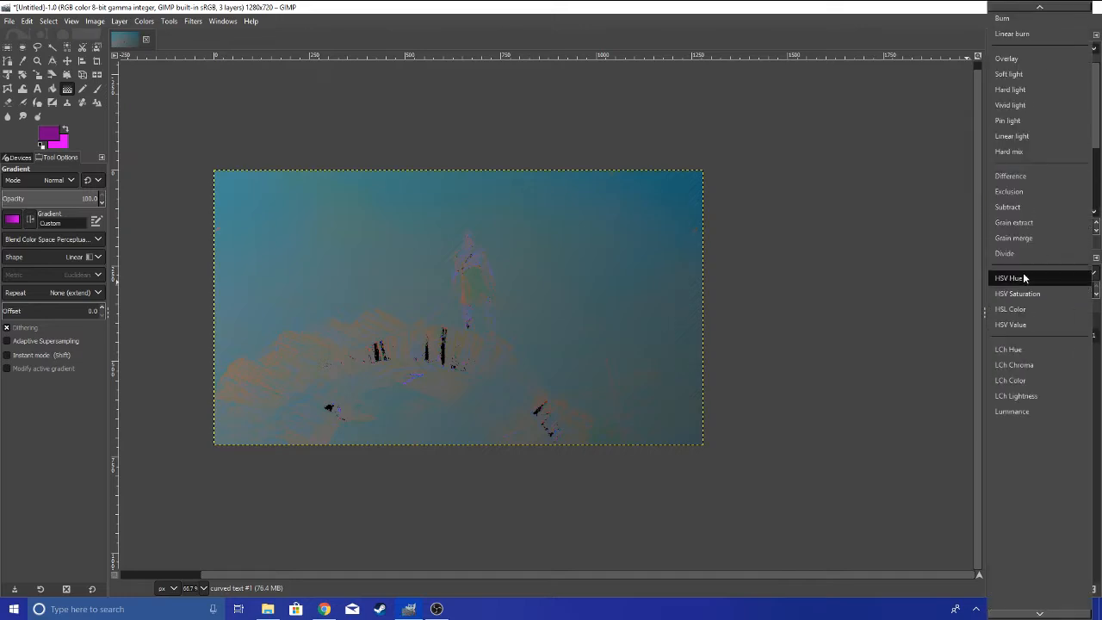
pyautogui.click(1024, 220)
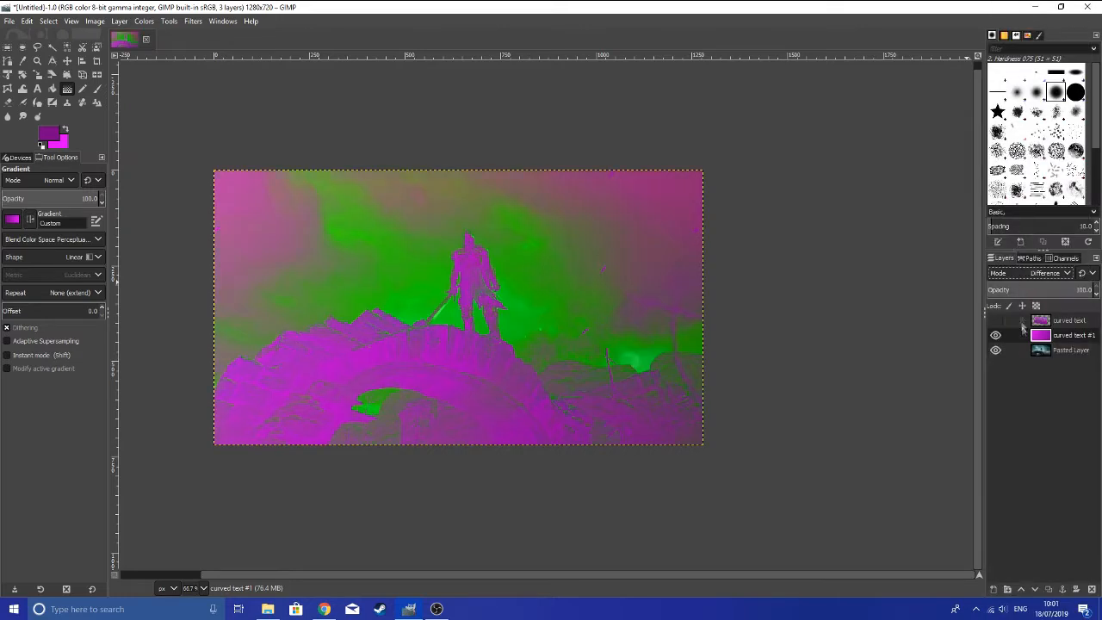
pyautogui.click(1028, 273)
pyautogui.click(1011, 293)
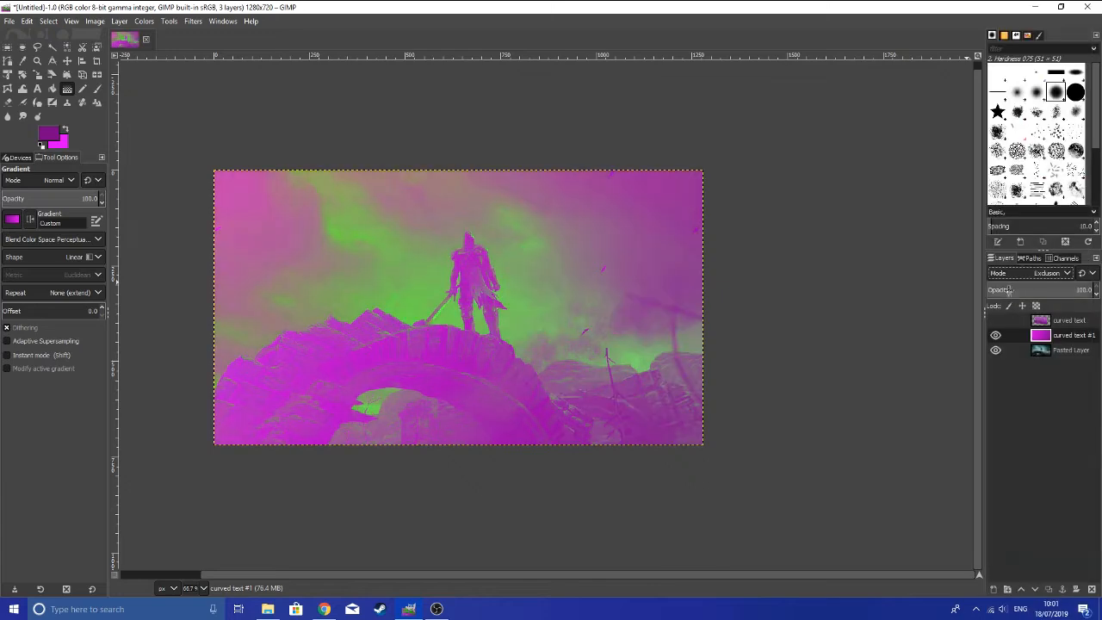
pyautogui.click(1014, 276)
pyautogui.click(1014, 291)
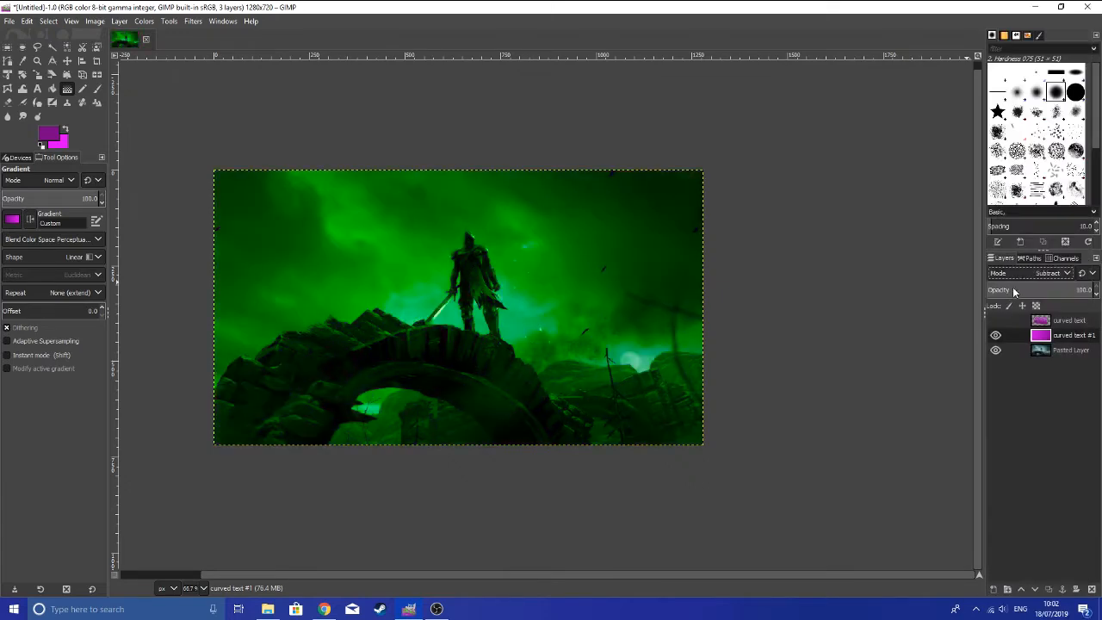
# Set the gradient layer's blend mode to Overlay
pyautogui.click(1034, 270)
pyautogui.scroll(1, 1047, 226)
pyautogui.scroll(1, 1047, 222)
pyautogui.click(1036, 194)
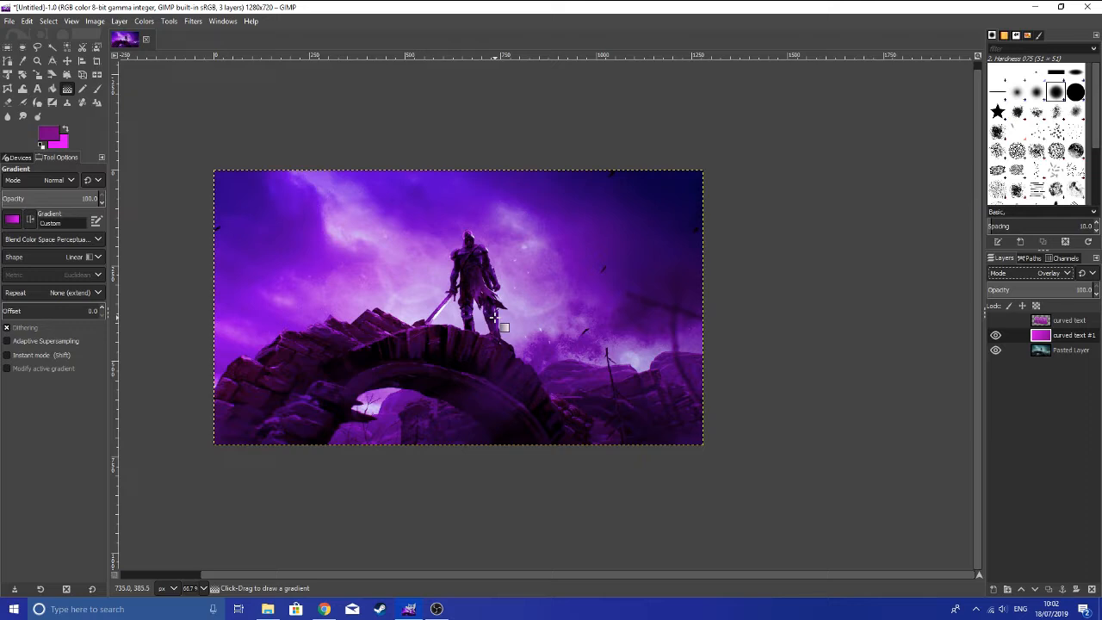
# Compare the Overlay tint with the original background by toggling the gradient layer's visibility, leaving it shown
pyautogui.rightClick(997, 339)
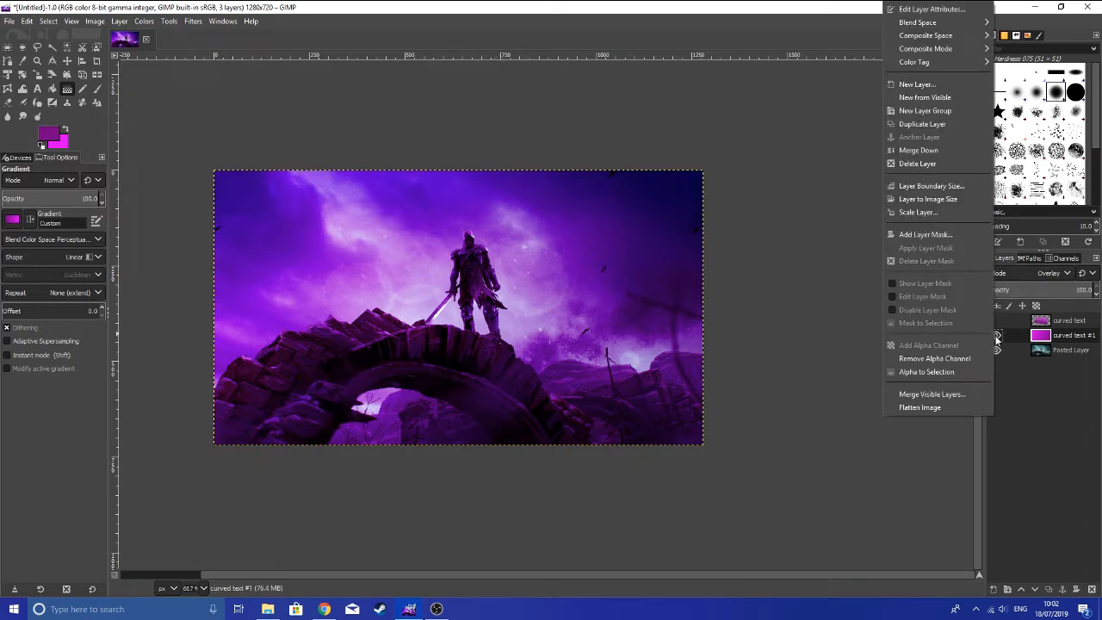
pyautogui.click(996, 339)
pyautogui.click(996, 338)
pyautogui.click(996, 338)
pyautogui.click(996, 339)
pyautogui.click(997, 338)
pyautogui.click(996, 339)
pyautogui.click(996, 338)
# Merge the "curved text #1" gradient layer down into "Pasted Layer"
pyautogui.rightClick(1060, 341)
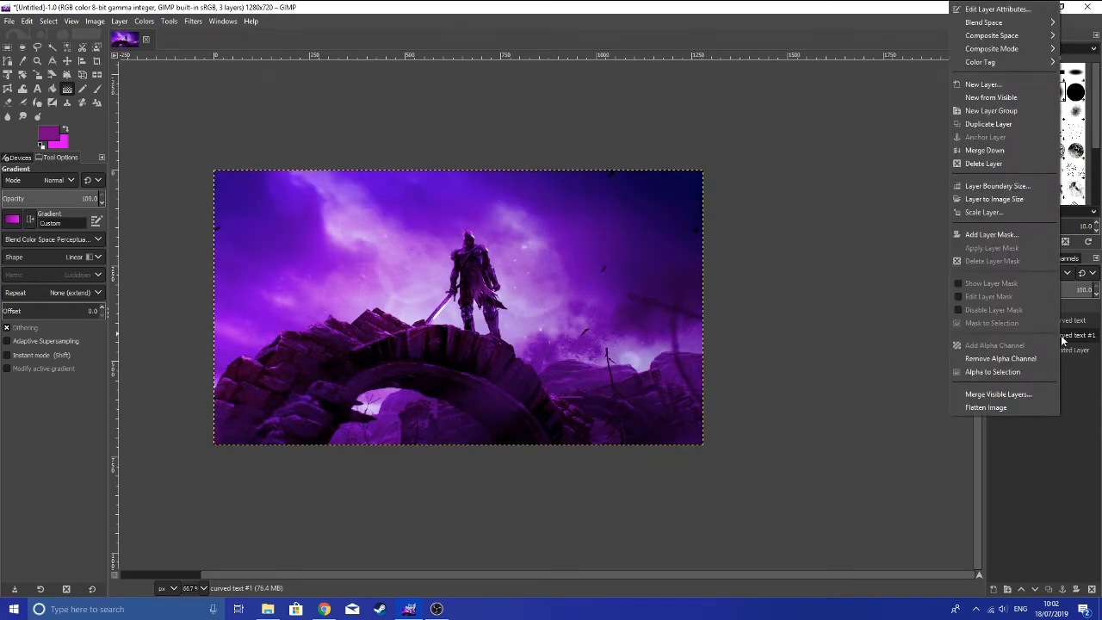
pyautogui.click(1061, 348)
pyautogui.click(1060, 351)
pyautogui.click(1053, 338)
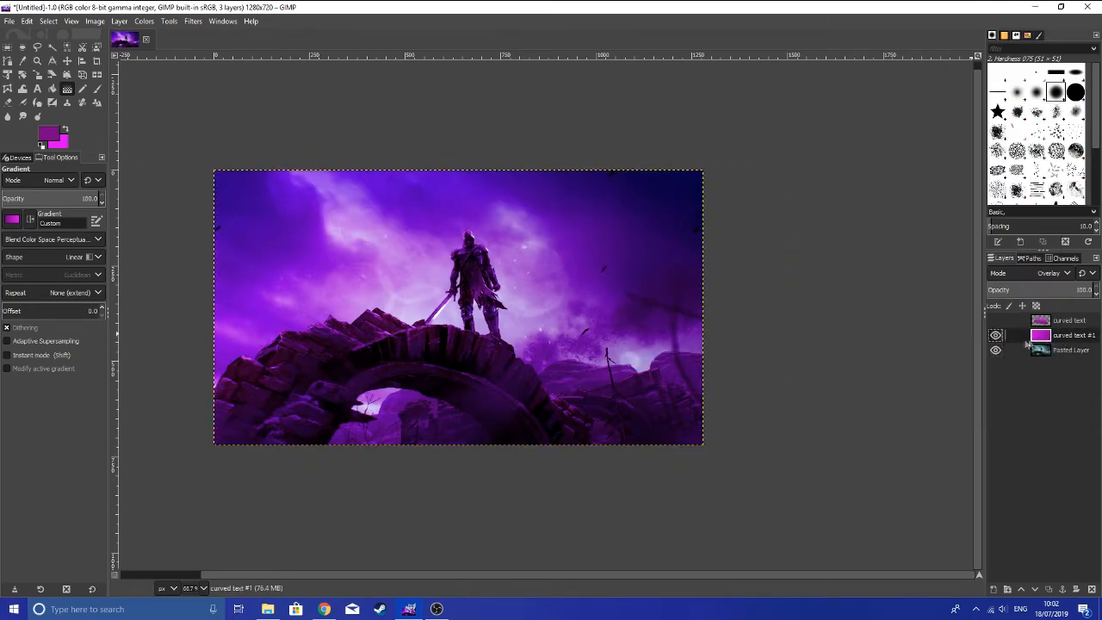
pyautogui.rightClick(1036, 344)
pyautogui.click(973, 164)
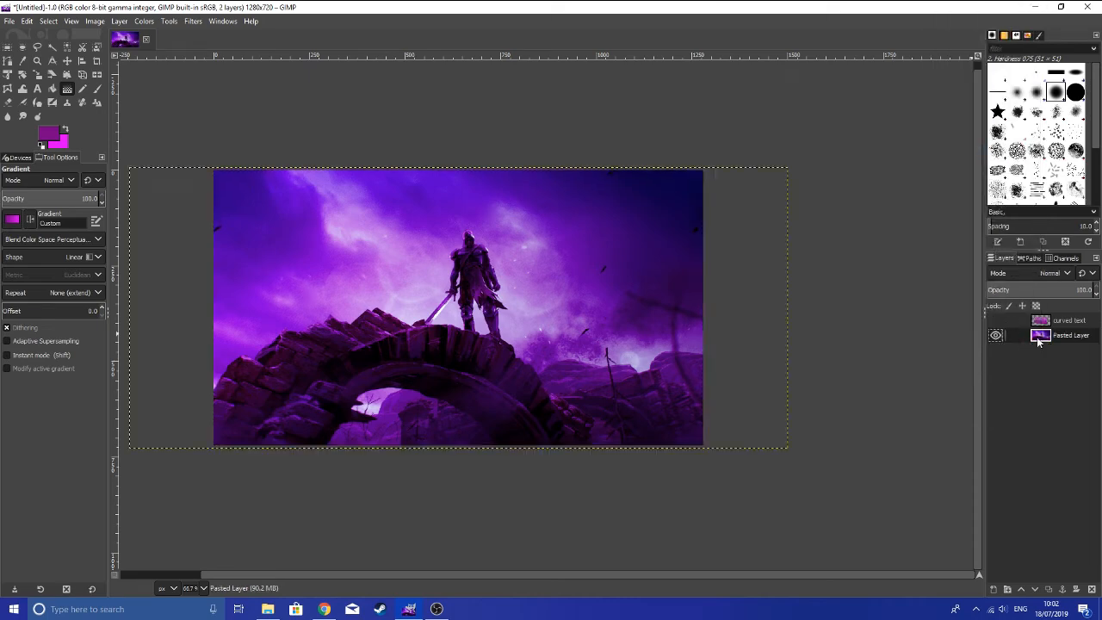
# Check the title against the tinted background by toggling "curved text" and "Pasted Layer", leaving only the background shown
pyautogui.click(996, 320)
pyautogui.click(995, 320)
pyautogui.click(995, 320)
pyautogui.click(995, 320)
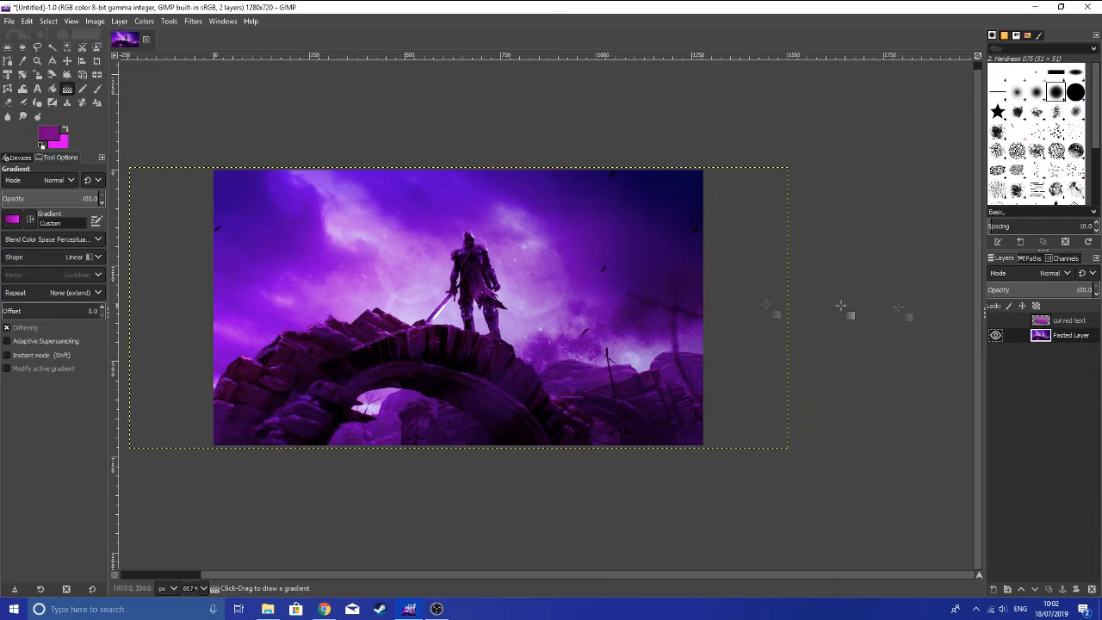
pyautogui.click(996, 336)
pyautogui.click(995, 336)
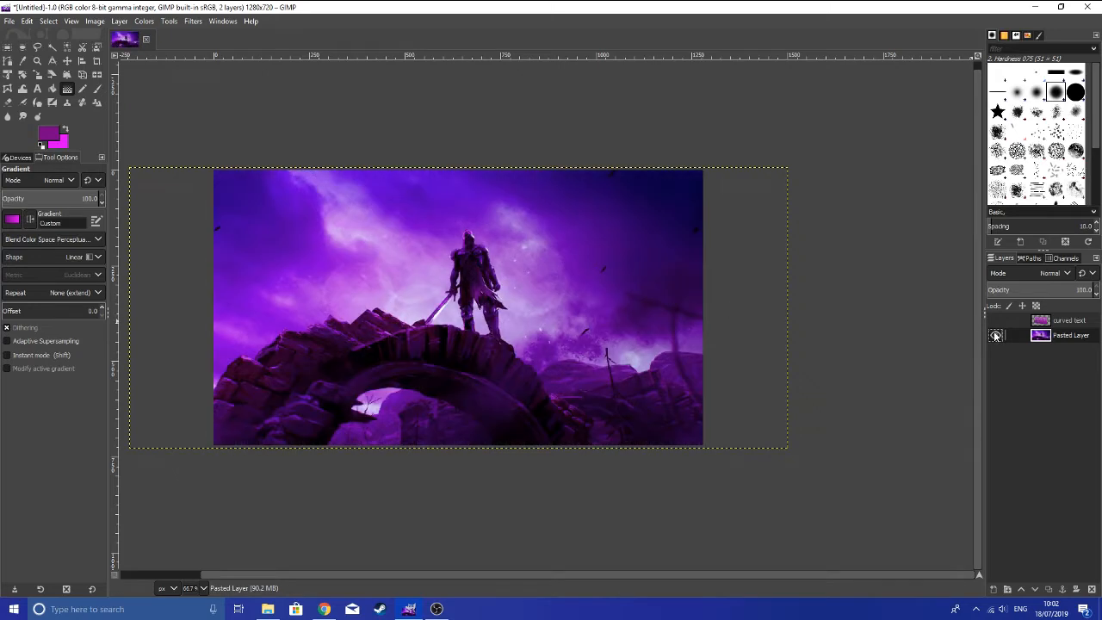
# Hide "Pasted Layer" and add a new transparent layer at the top of the layer stack, above "curved text"
pyautogui.click(995, 336)
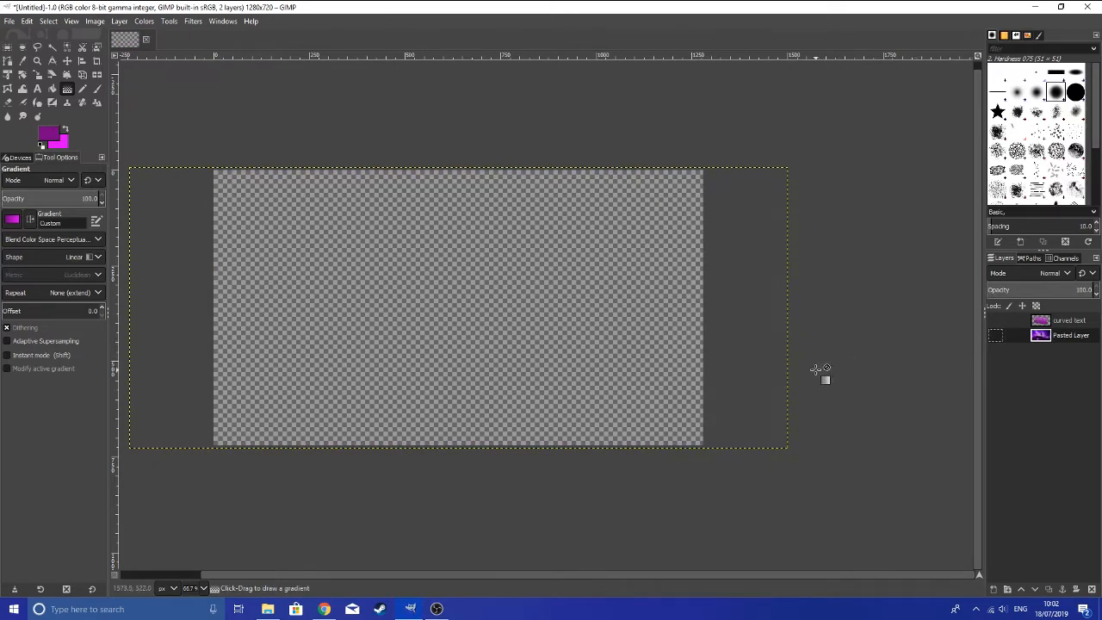
pyautogui.click(995, 592)
pyautogui.click(1016, 581)
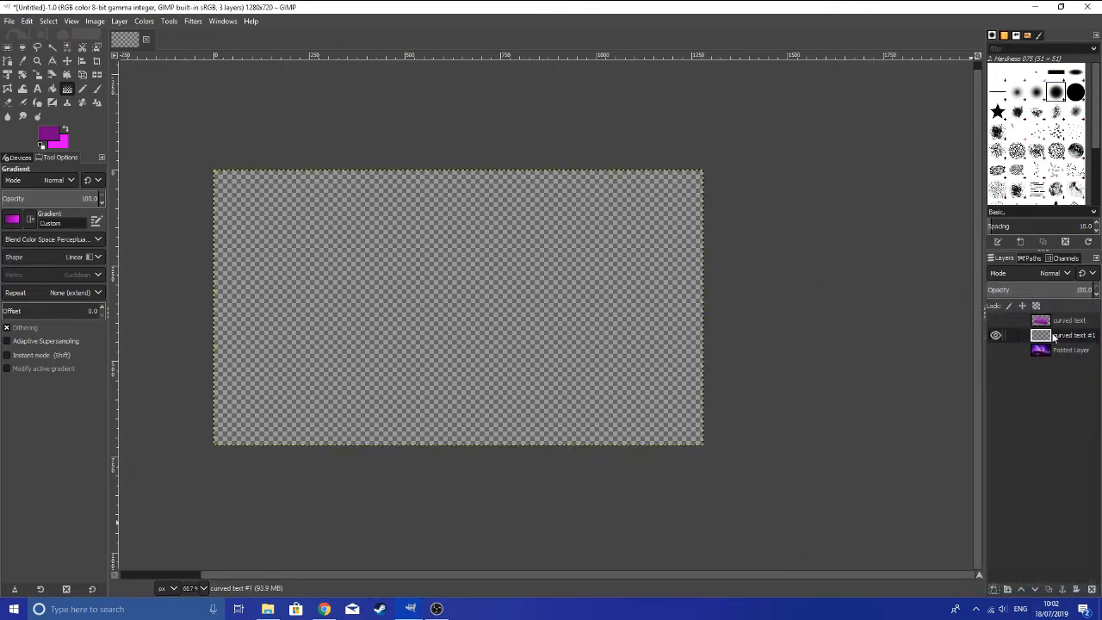
pyautogui.moveTo(1056, 338); pyautogui.dragTo(1057, 321)
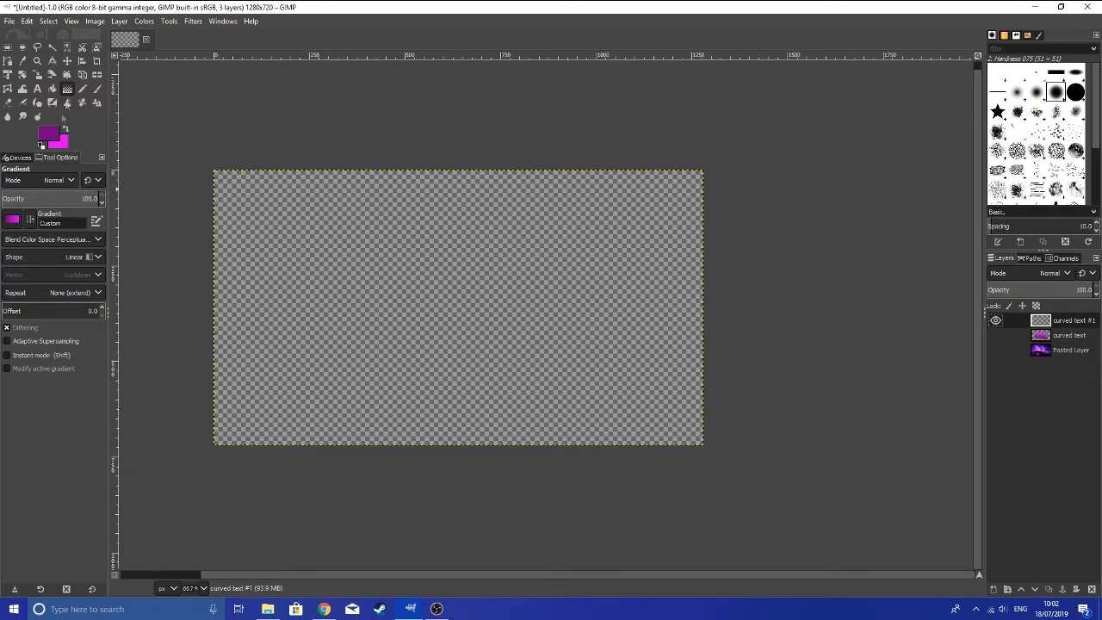
# Fill the new layer with a diagonal gradient, purple at the lower-right to magenta at the upper-left, and duplicate the layer
pyautogui.moveTo(724, 457); pyautogui.dragTo(255, 209)
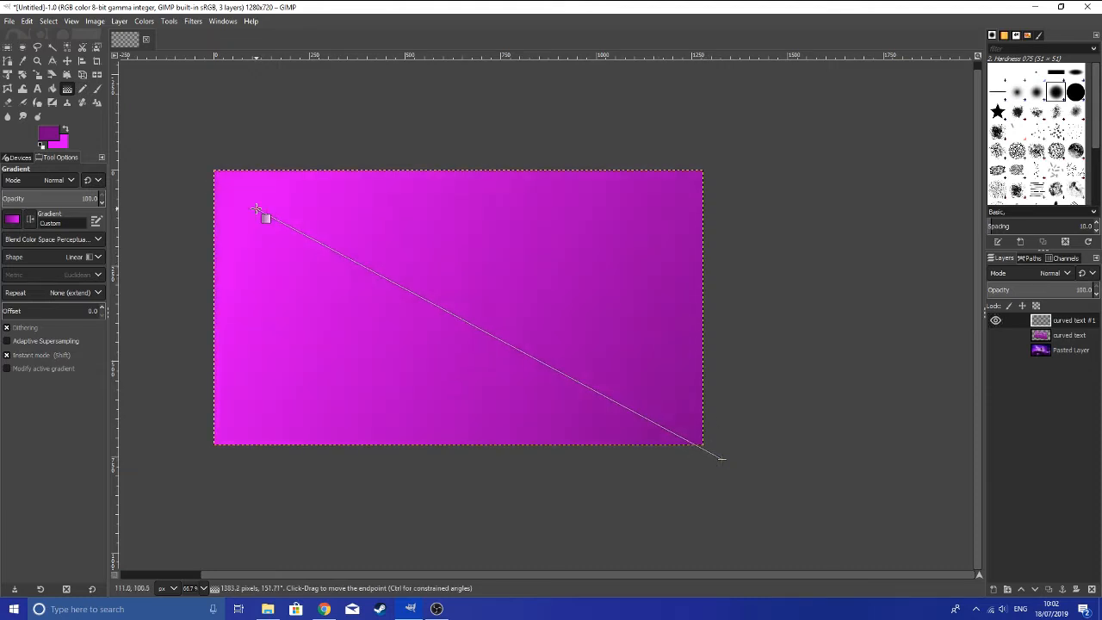
pyautogui.press('Return')
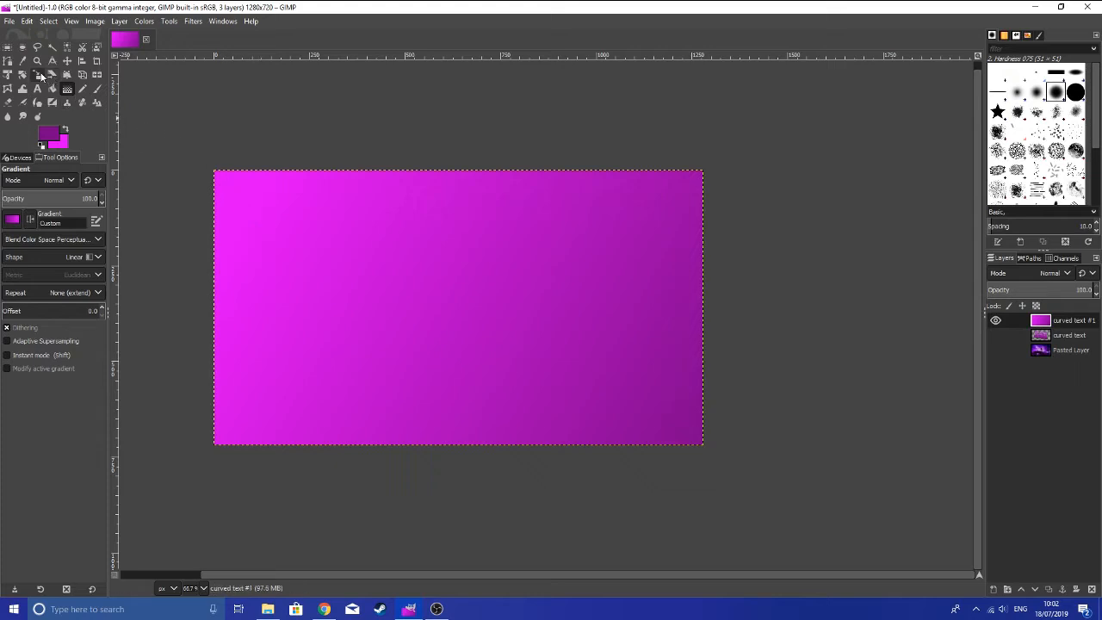
pyautogui.rightClick(1046, 324)
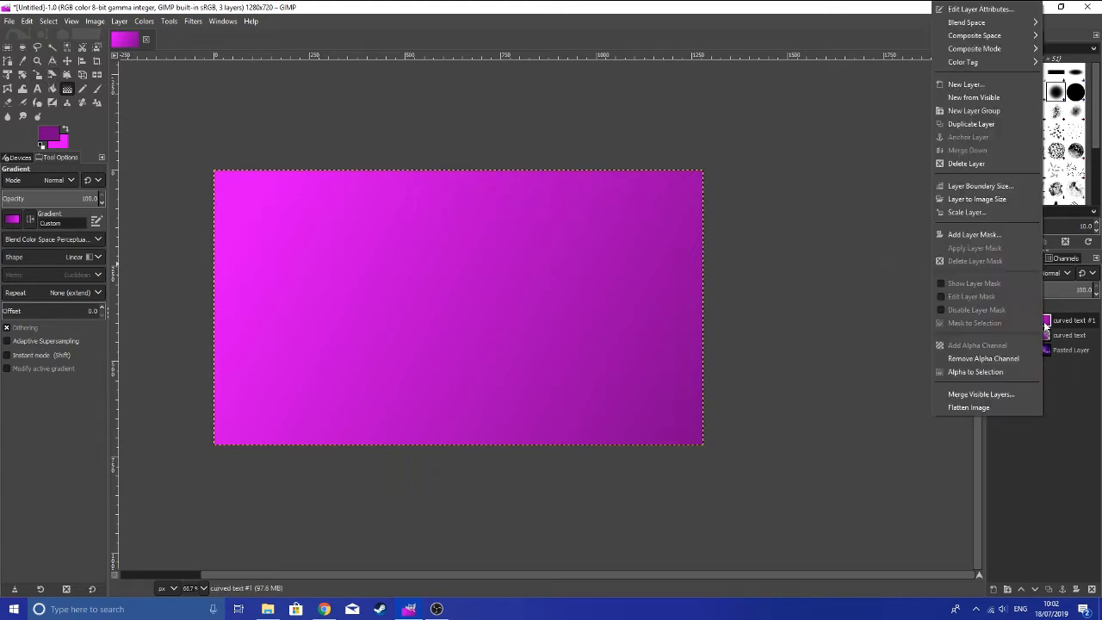
pyautogui.click(958, 125)
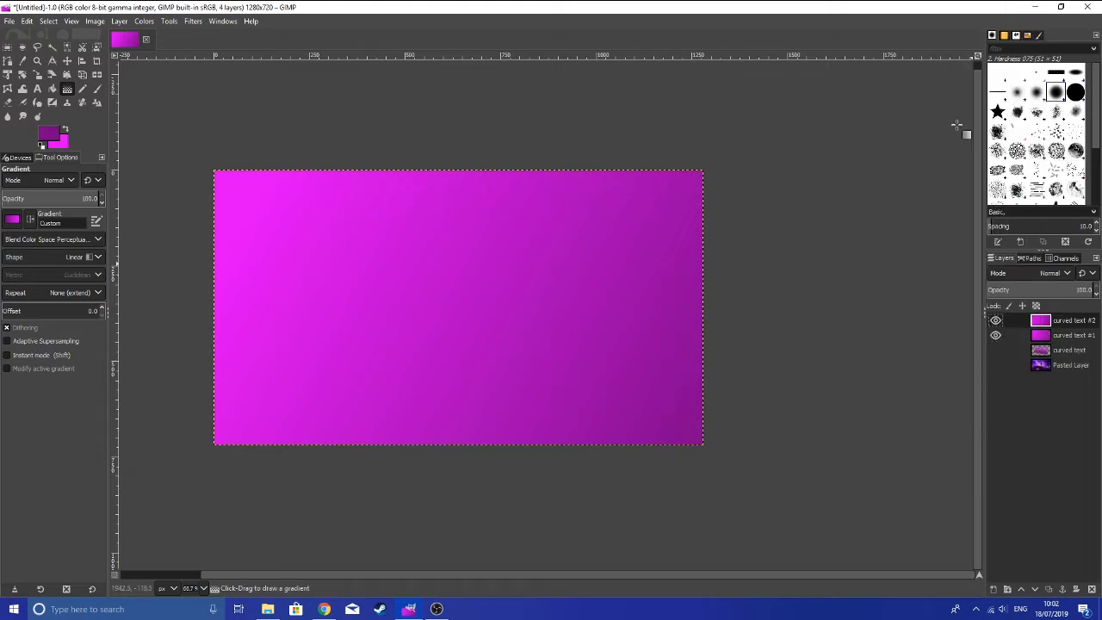
# Scale the duplicate gradient layer "curved text #2" to 1234 × 680 pixels with the aspect ratio unlocked
pyautogui.click(37, 75)
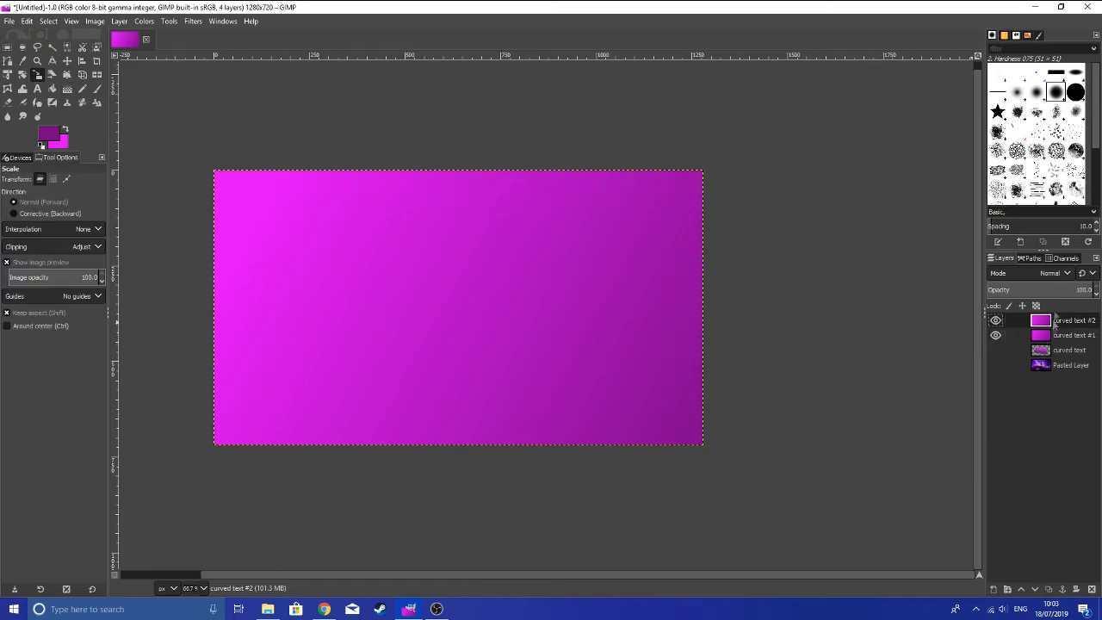
pyautogui.click(680, 359)
pyautogui.press('1')
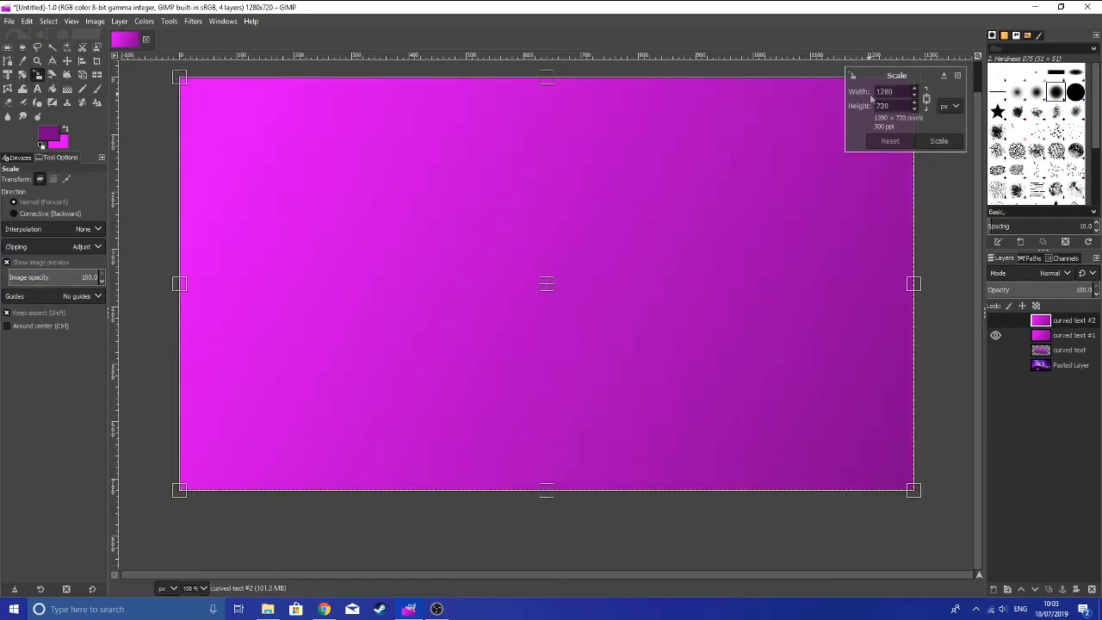
pyautogui.click(926, 100)
pyautogui.moveTo(916, 491); pyautogui.dragTo(767, 389)
pyautogui.scroll(5, 915, 488)
pyautogui.scroll(-3, 829, 422)
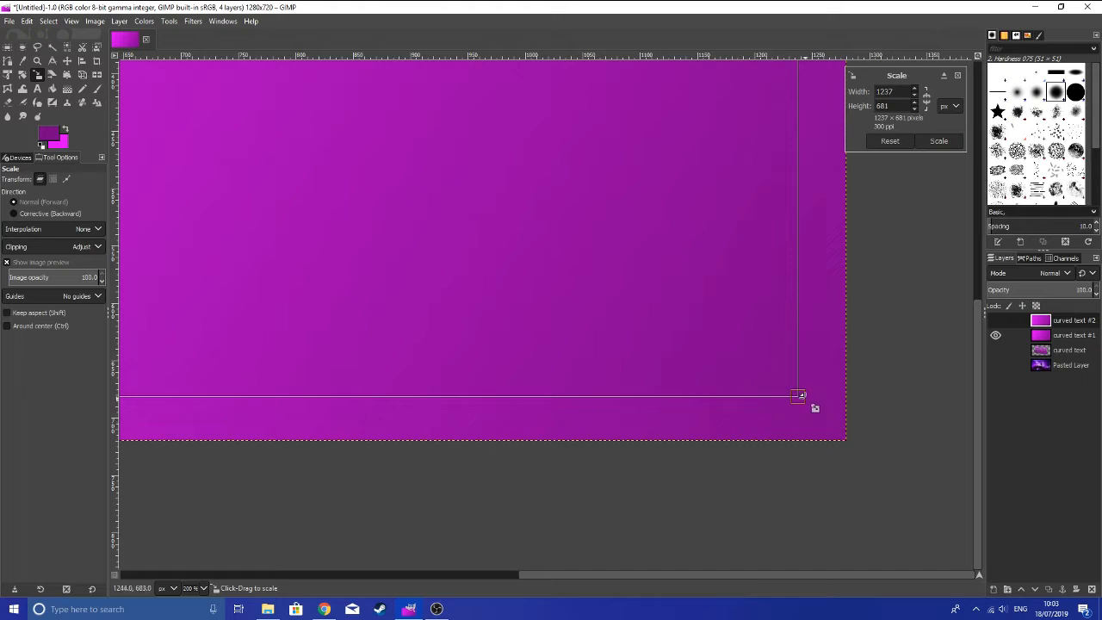
pyautogui.moveTo(811, 407); pyautogui.dragTo(807, 404)
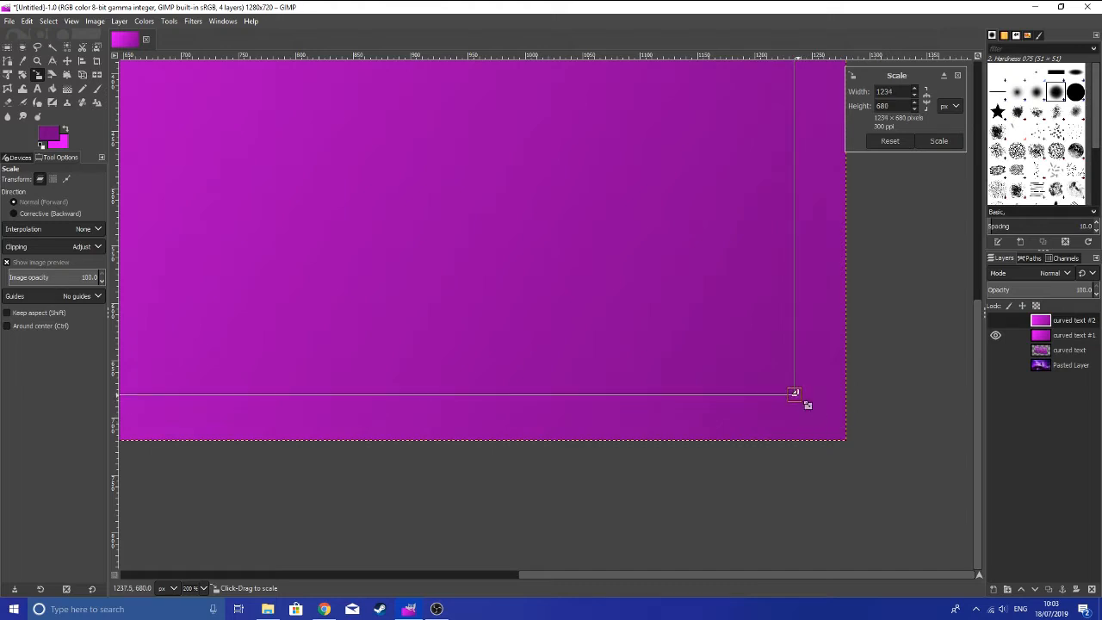
pyautogui.scroll(1, 814, 409)
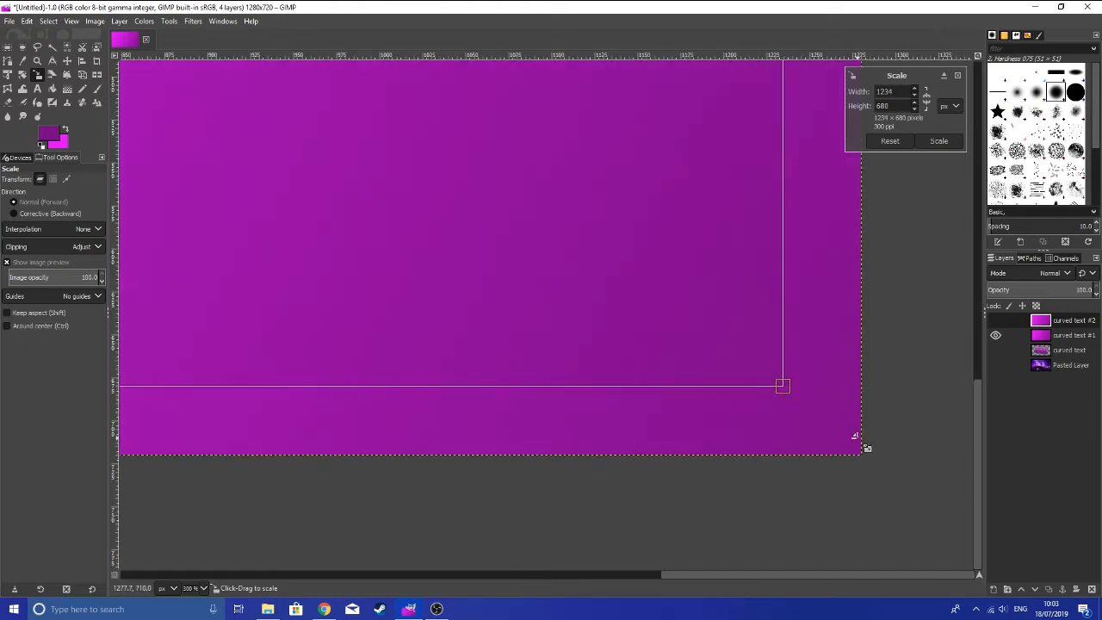
pyautogui.scroll(-3, 792, 264)
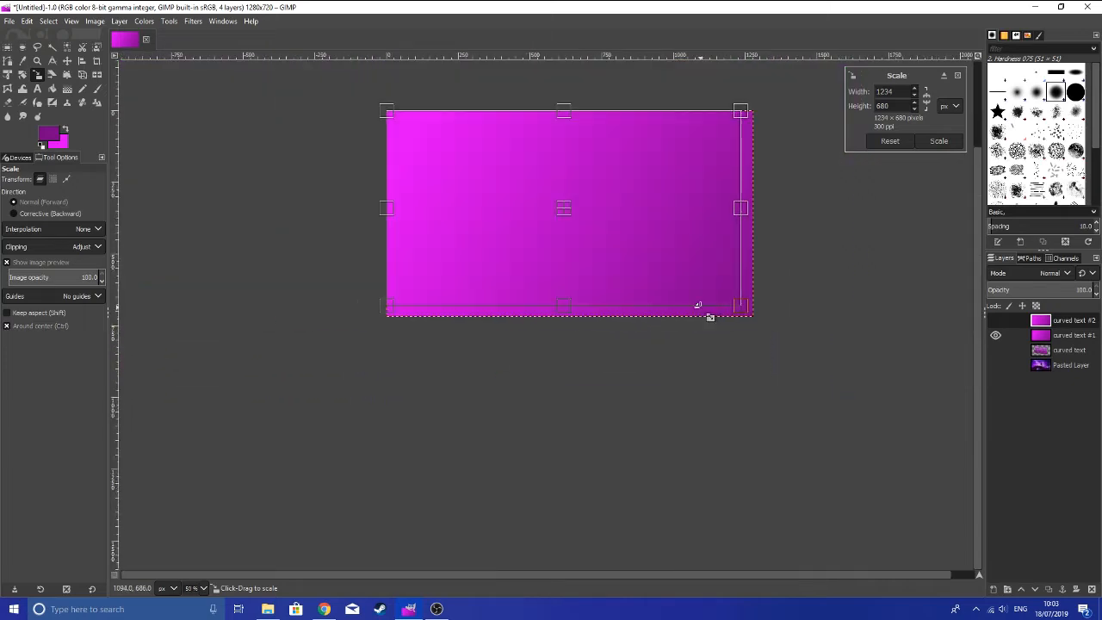
pyautogui.scroll(1, 735, 301)
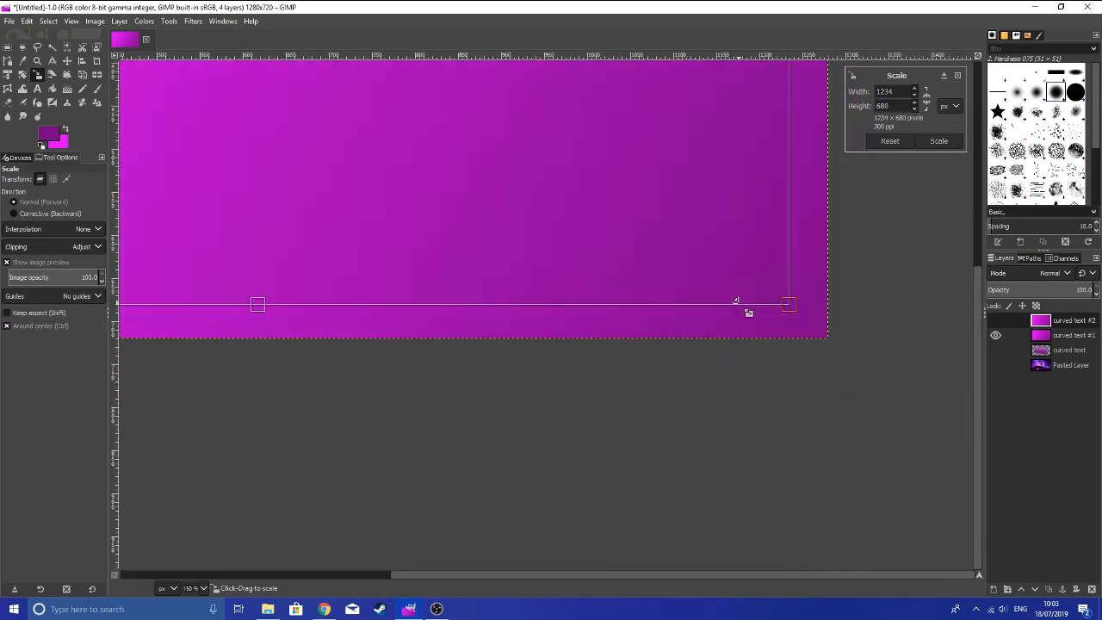
pyautogui.click(939, 140)
# Centre the scaled-down "curved text #2" layer over the full-size gradient, leaving an even margin around it
pyautogui.scroll(-4, 590, 252)
pyautogui.scroll(1, 525, 251)
pyautogui.scroll(-1, 409, 190)
pyautogui.scroll(2, 308, 153)
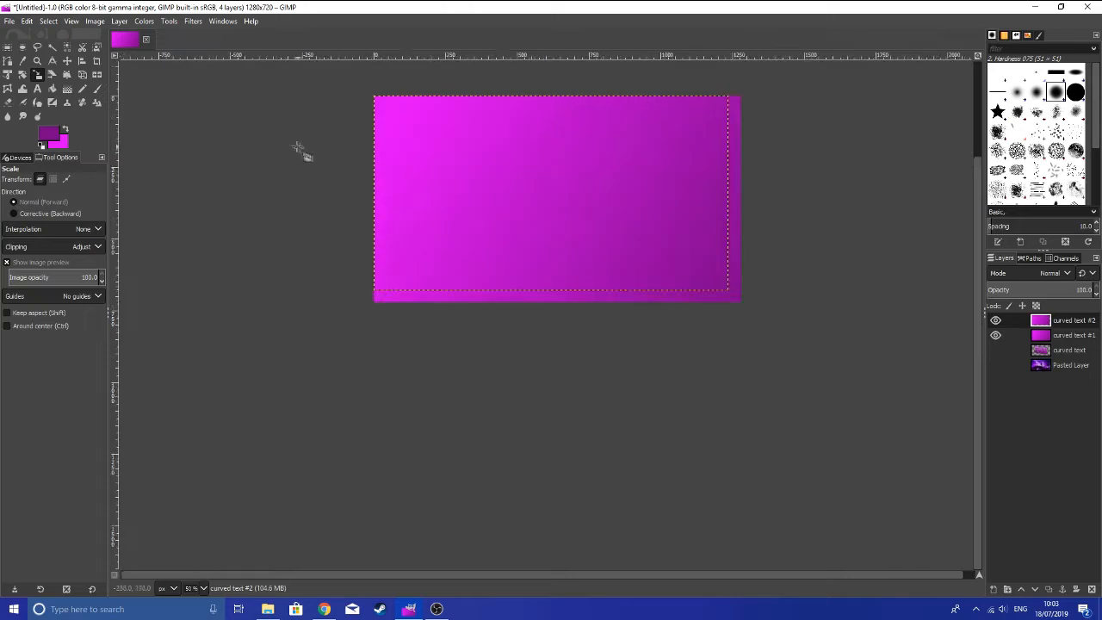
pyautogui.scroll(3, 612, 236)
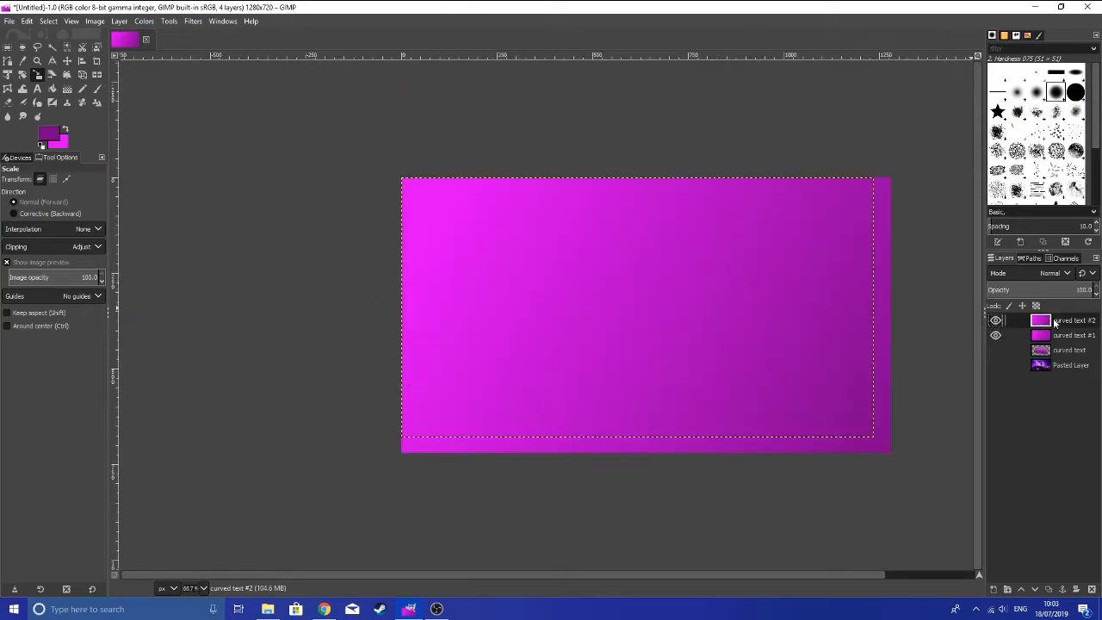
pyautogui.click(82, 60)
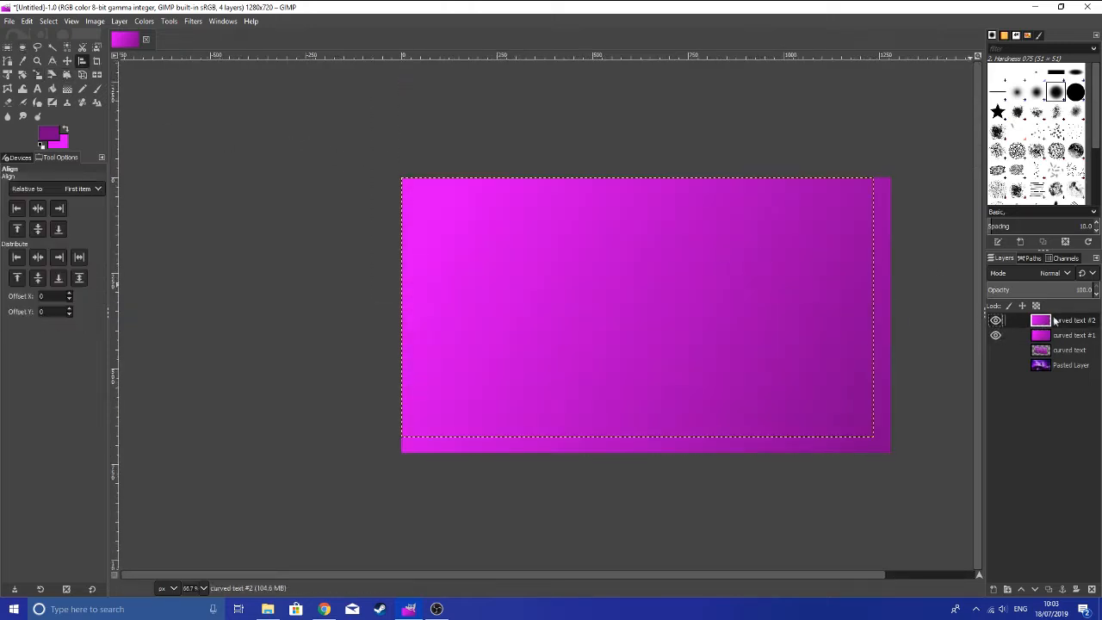
pyautogui.click(645, 255)
pyautogui.click(38, 257)
pyautogui.scroll(4, 930, 246)
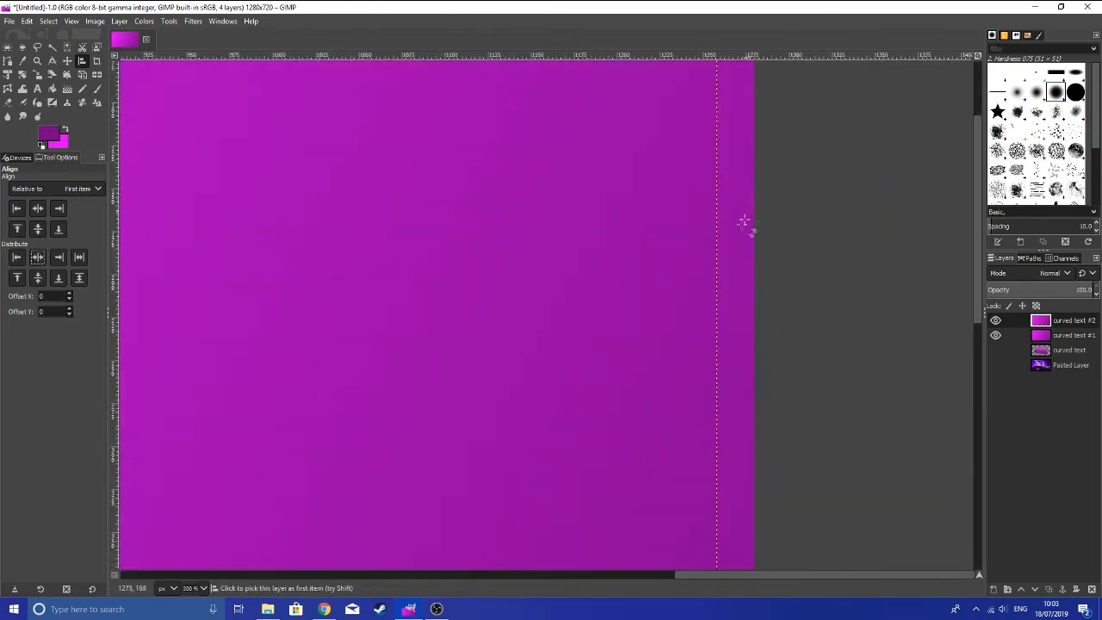
pyautogui.scroll(-5, 745, 212)
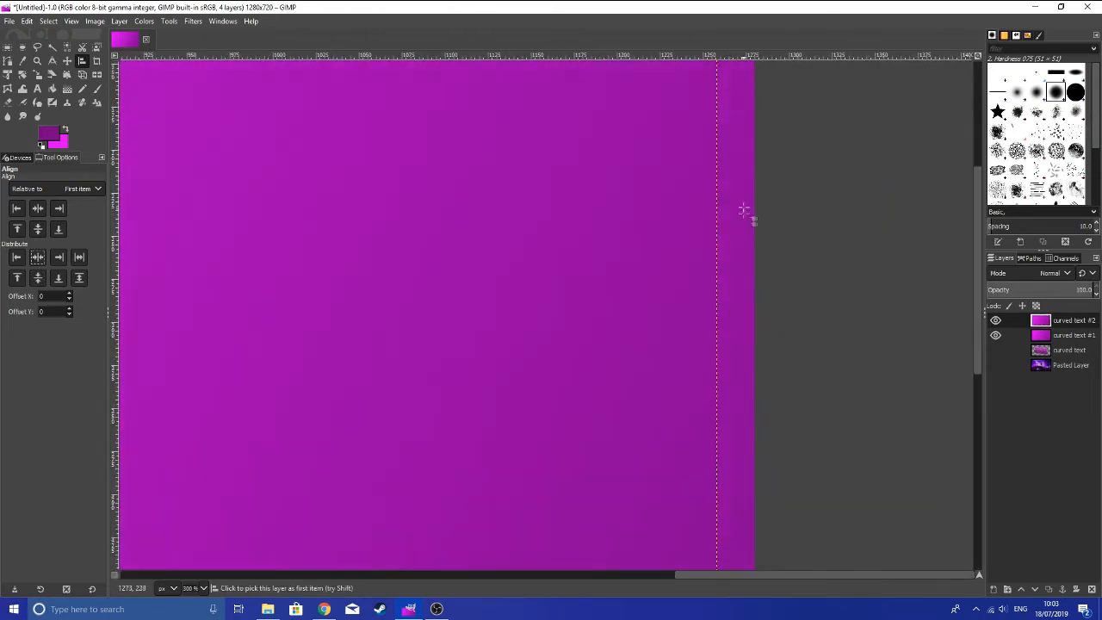
pyautogui.scroll(-4, 732, 508)
pyautogui.scroll(1, 179, 358)
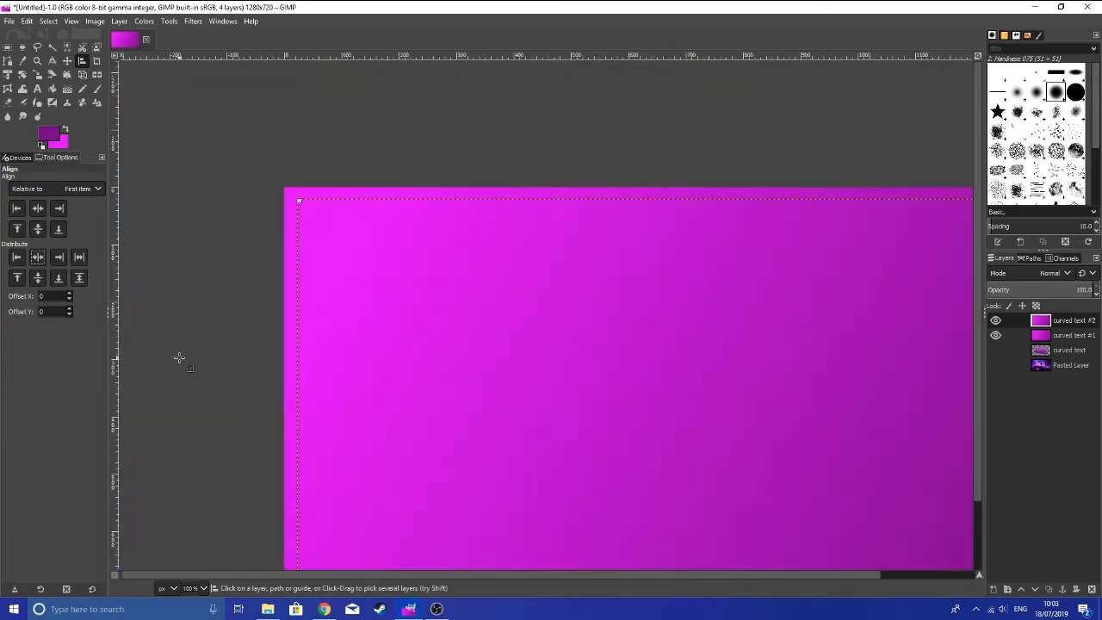
# Select the area covered by "curved text #2" from its alpha and cut it out of "curved text #1" to form a border frame
pyautogui.rightClick(1046, 324)
pyautogui.click(947, 371)
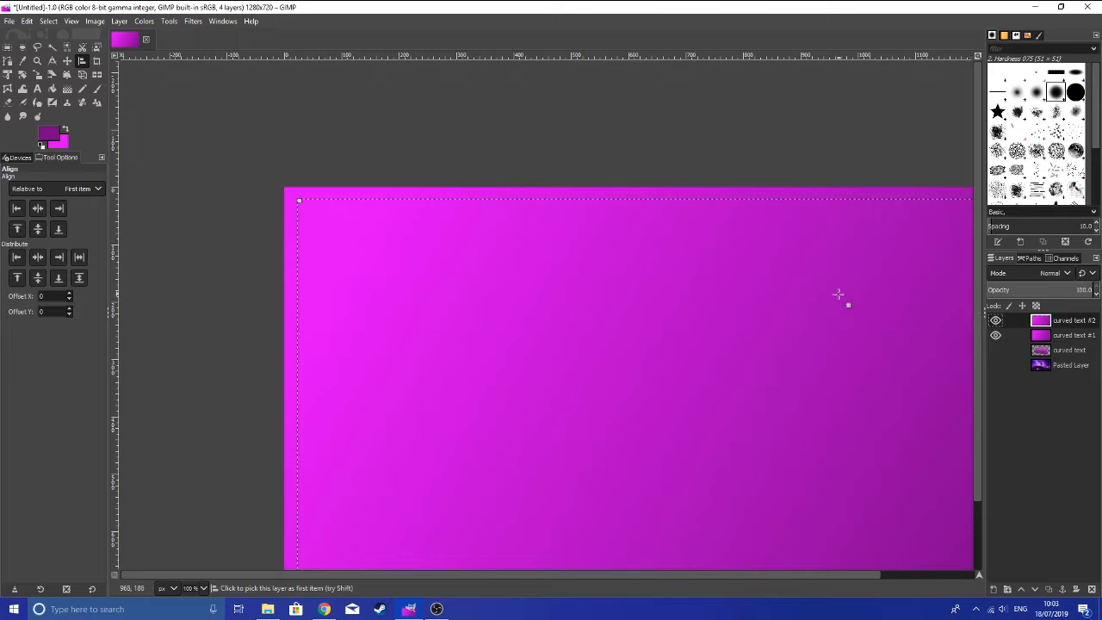
pyautogui.scroll(-1, 844, 294)
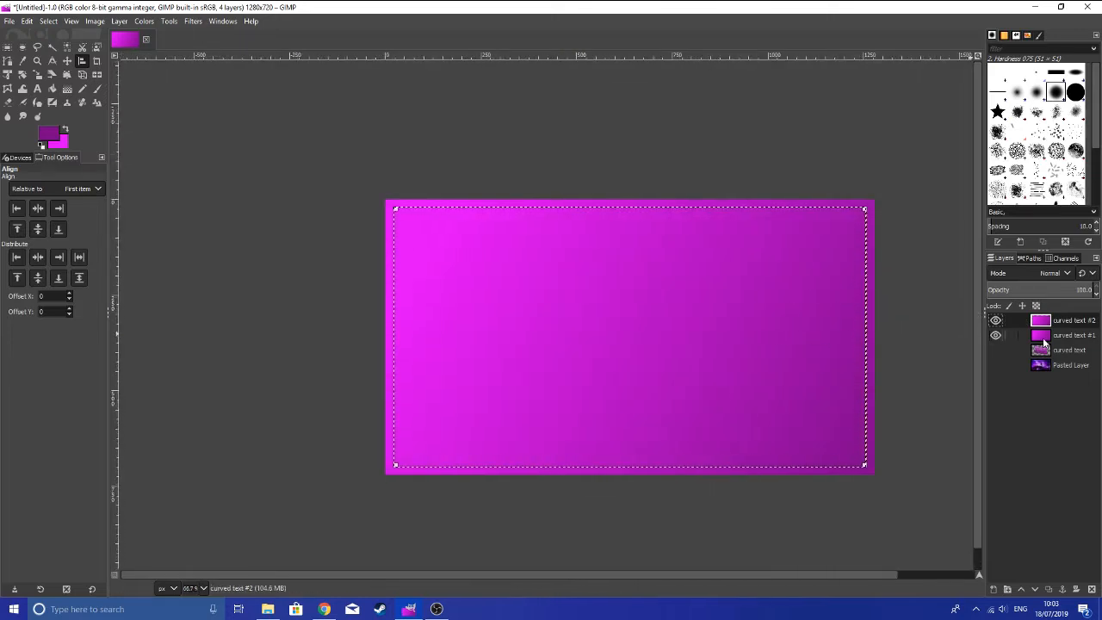
pyautogui.click(1044, 340)
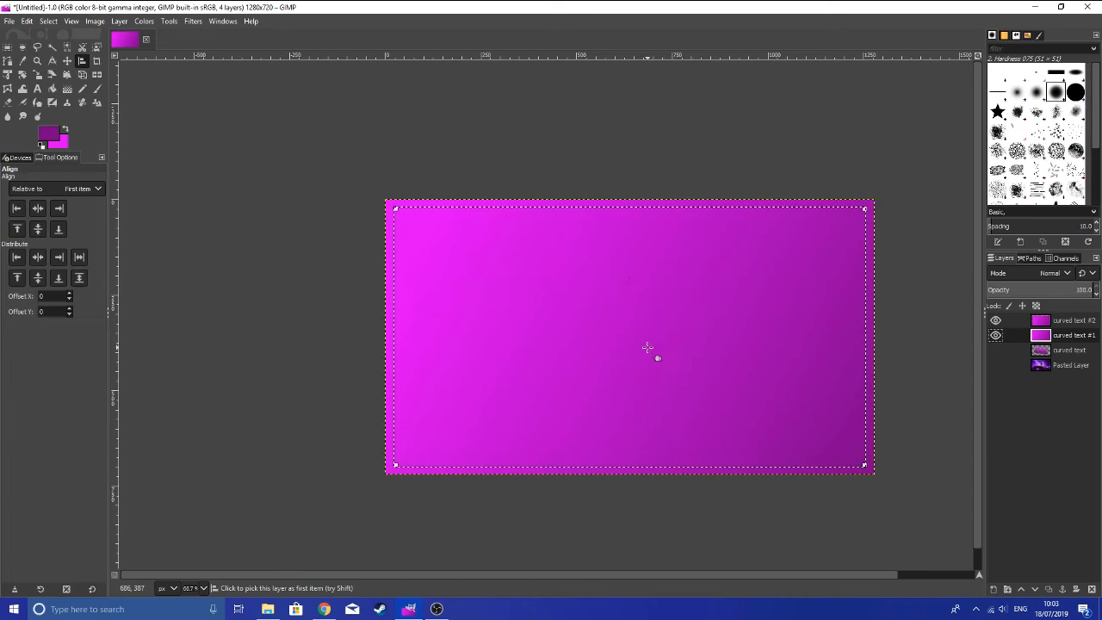
pyautogui.hotkey('ctrl', 'x')
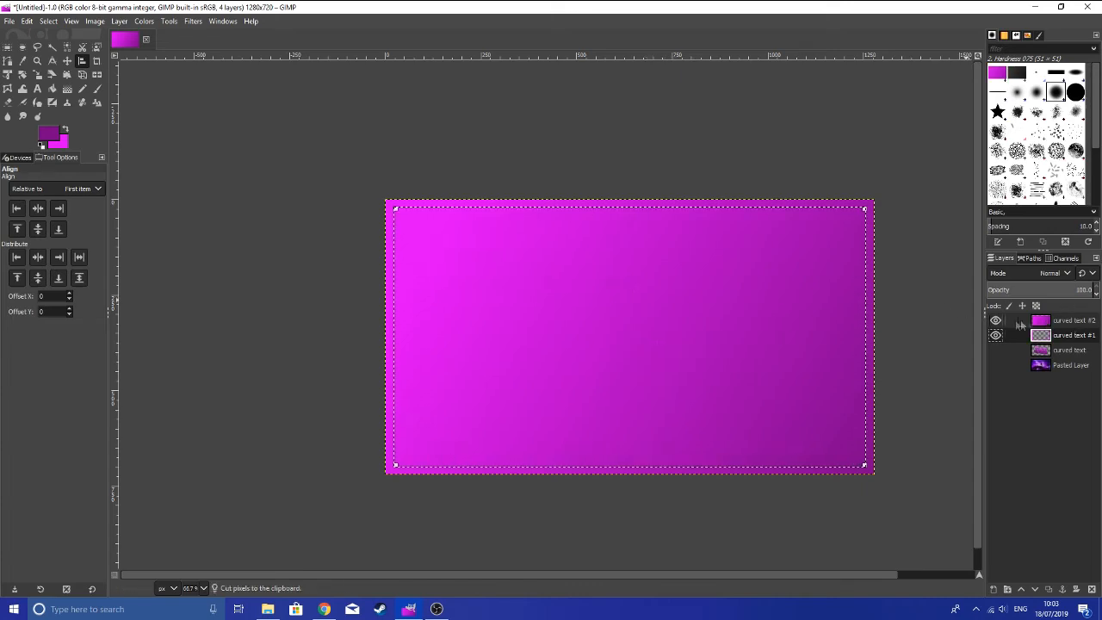
# Check the border by hiding "curved text #2", and delete that duplicate layer
pyautogui.click(997, 320)
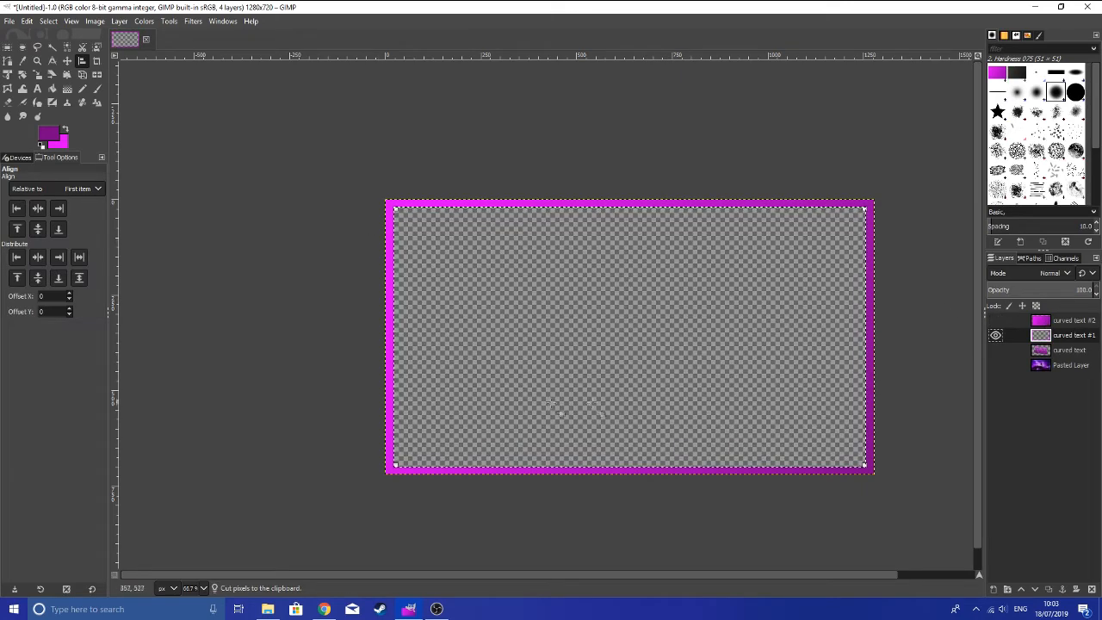
pyautogui.click(996, 320)
pyautogui.rightClick(1043, 320)
pyautogui.click(988, 166)
# Select the entire image and show the "curved text" title and "Pasted Layer" background beneath the border
pyautogui.rightClick(755, 311)
pyautogui.moveTo(798, 355)
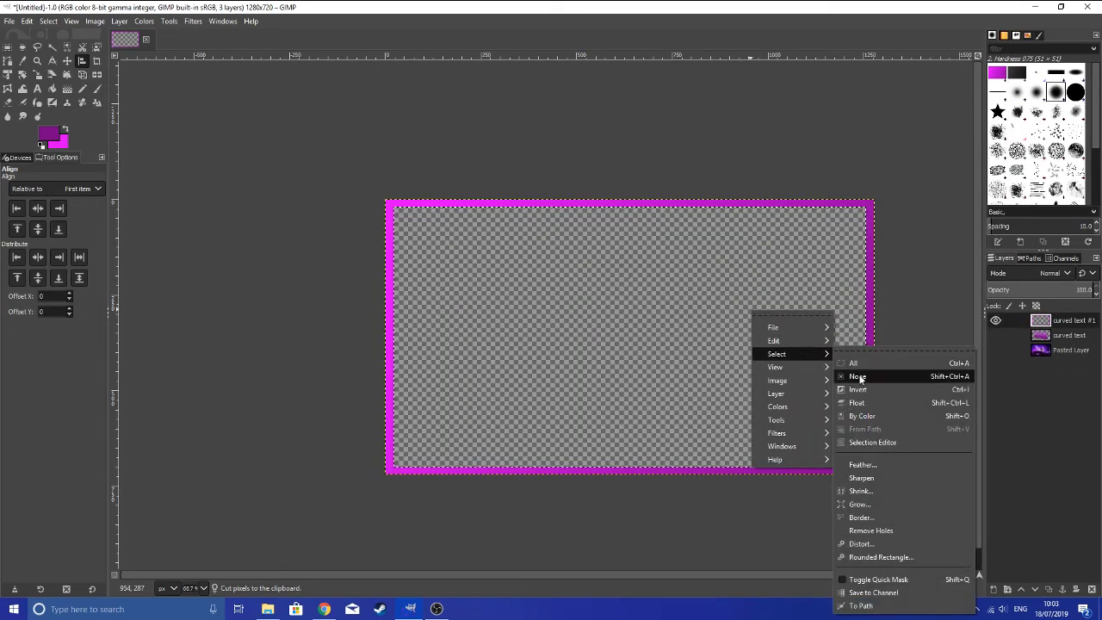
pyautogui.click(855, 363)
pyautogui.click(996, 335)
pyautogui.click(995, 350)
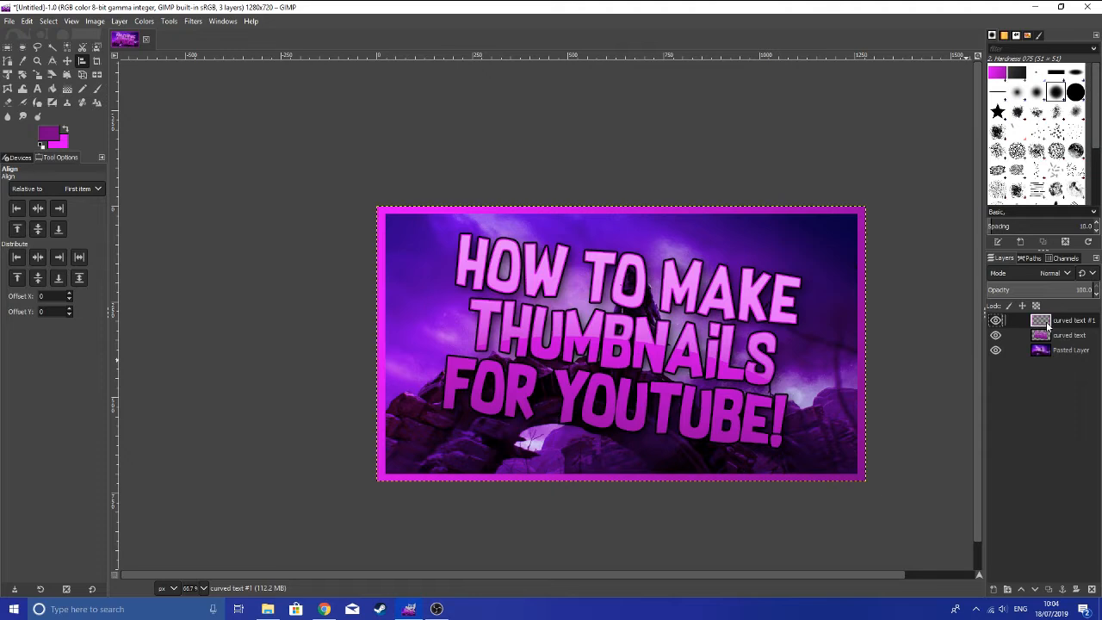
# Start a drop shadow on the "curved text #1" border with X and Y offsets of 0 and a blur radius of 11.45
pyautogui.click(193, 22)
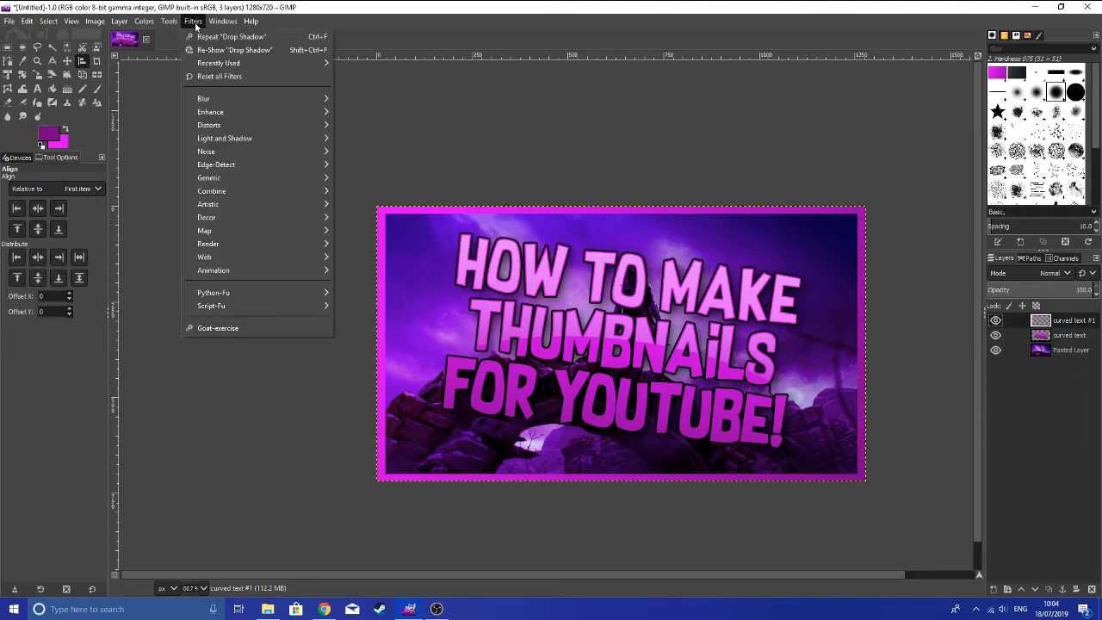
pyautogui.moveTo(292, 138)
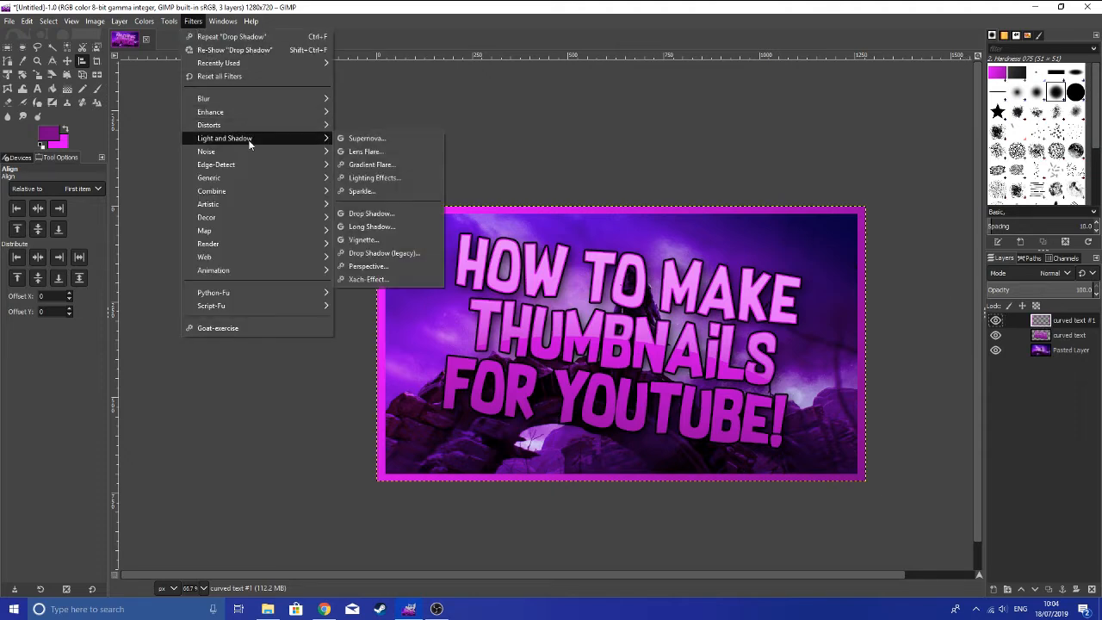
pyautogui.click(392, 212)
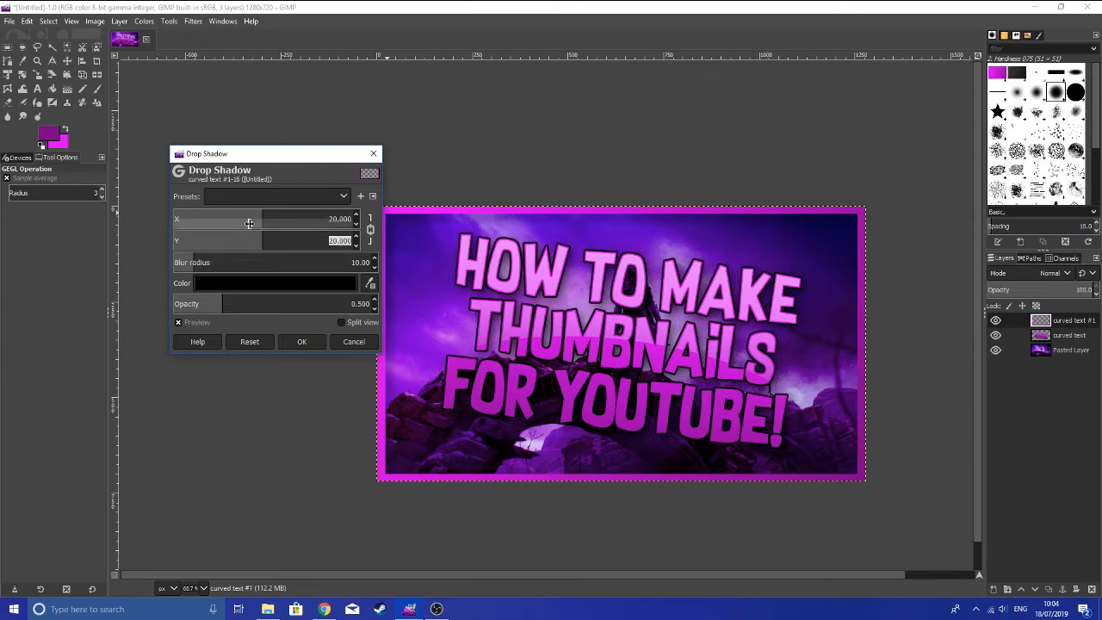
pyautogui.moveTo(292, 223); pyautogui.dragTo(249, 223)
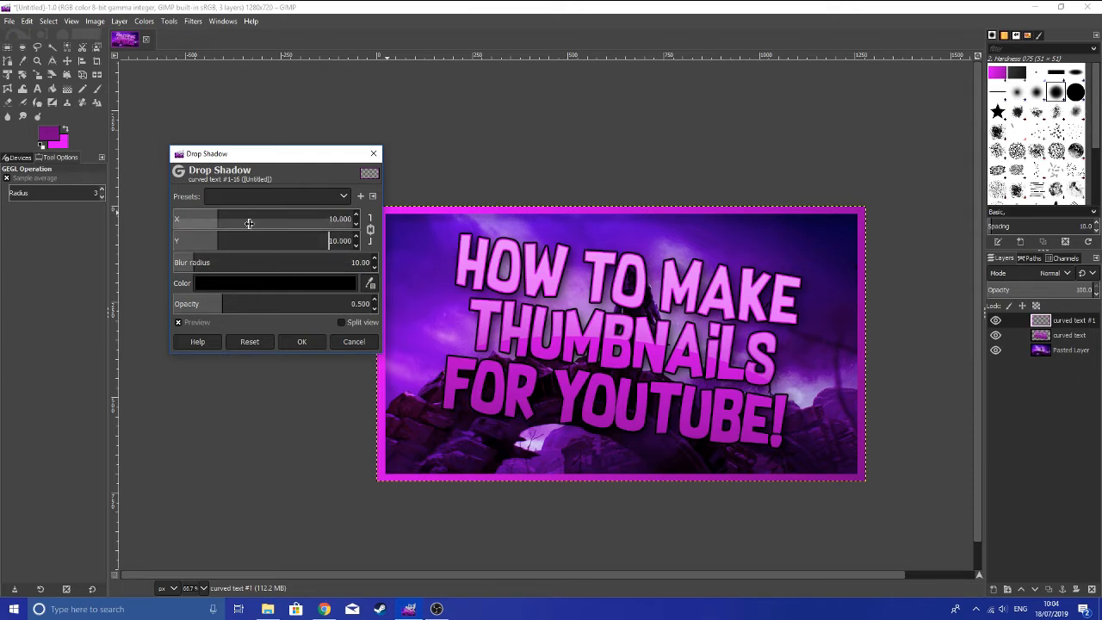
pyautogui.moveTo(226, 303)
pyautogui.mouseDown()
pyautogui.moveTo(320, 304)
pyautogui.moveTo(245, 302)
pyautogui.mouseUp()
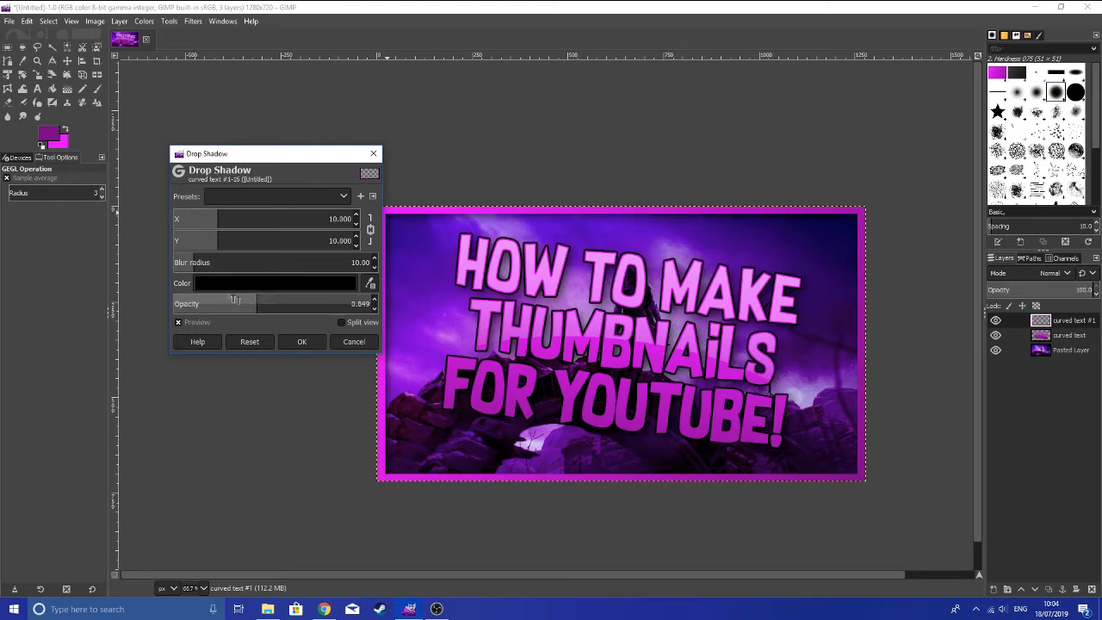
pyautogui.moveTo(195, 263); pyautogui.dragTo(202, 263)
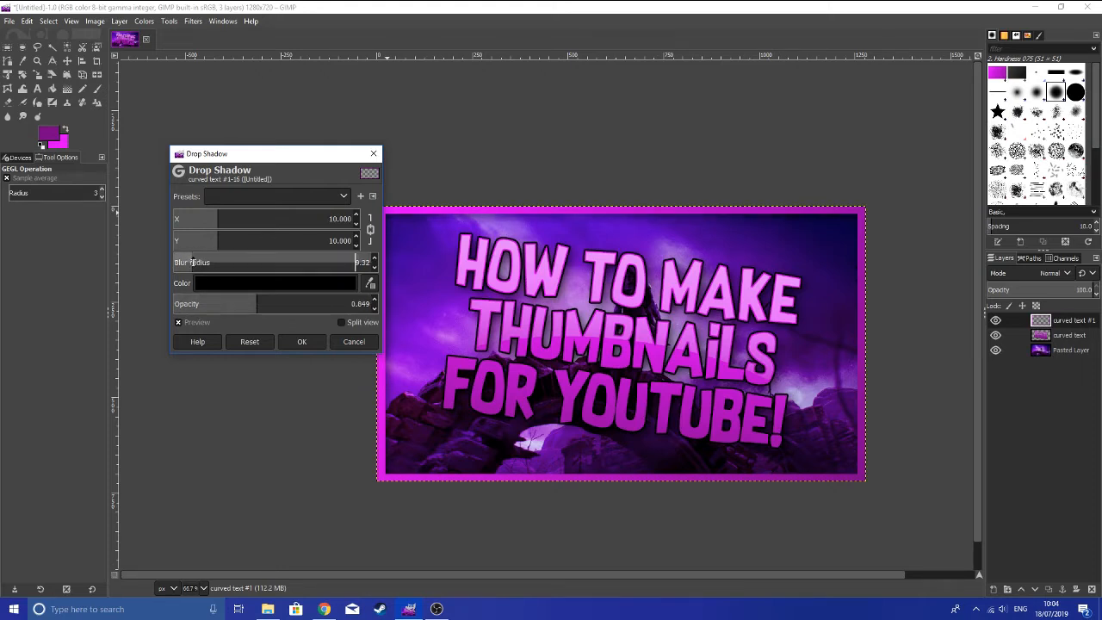
pyautogui.doubleClick(350, 242)
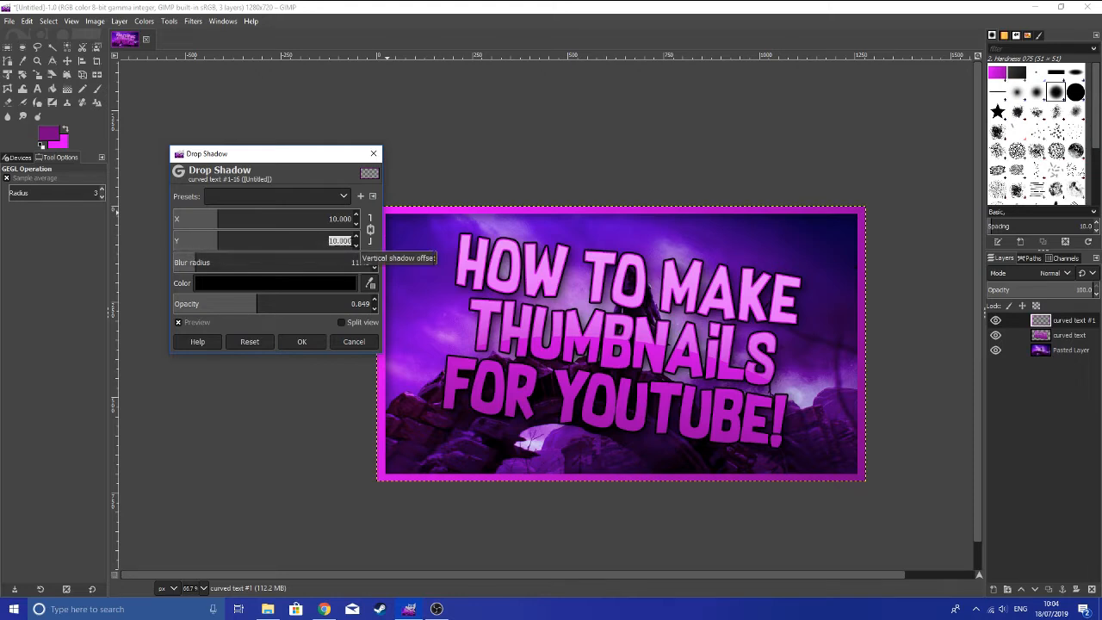
pyautogui.write('0')
pyautogui.press('Return')
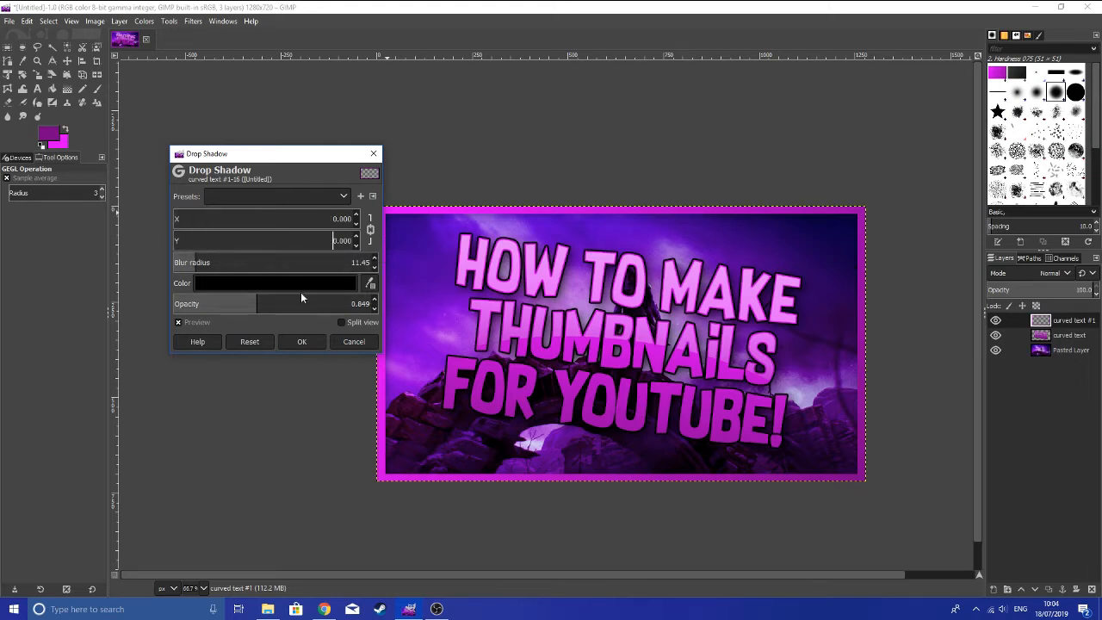
# Set the border shadow's opacity to 1.587, raise its blur radius to 15.15 and apply it
pyautogui.click(256, 299)
pyautogui.moveTo(255, 299); pyautogui.dragTo(330, 295)
pyautogui.moveTo(196, 260); pyautogui.dragTo(205, 262)
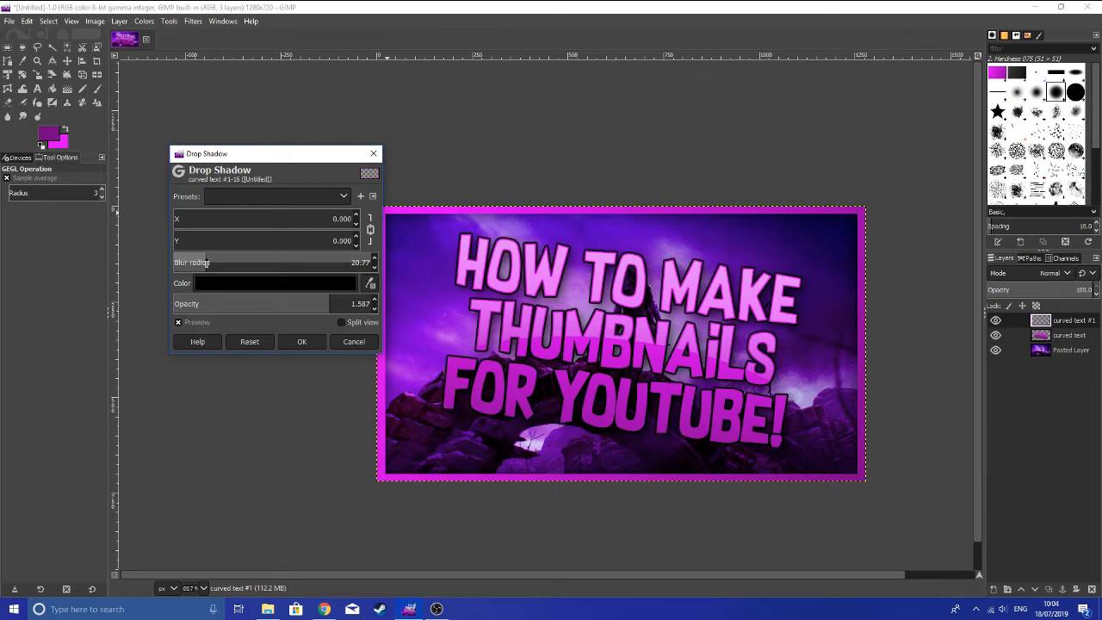
pyautogui.click(300, 341)
# Apply a second drop shadow to the border from the last-used settings, with the opacity set to about 1.198
pyautogui.click(196, 22)
pyautogui.moveTo(275, 138)
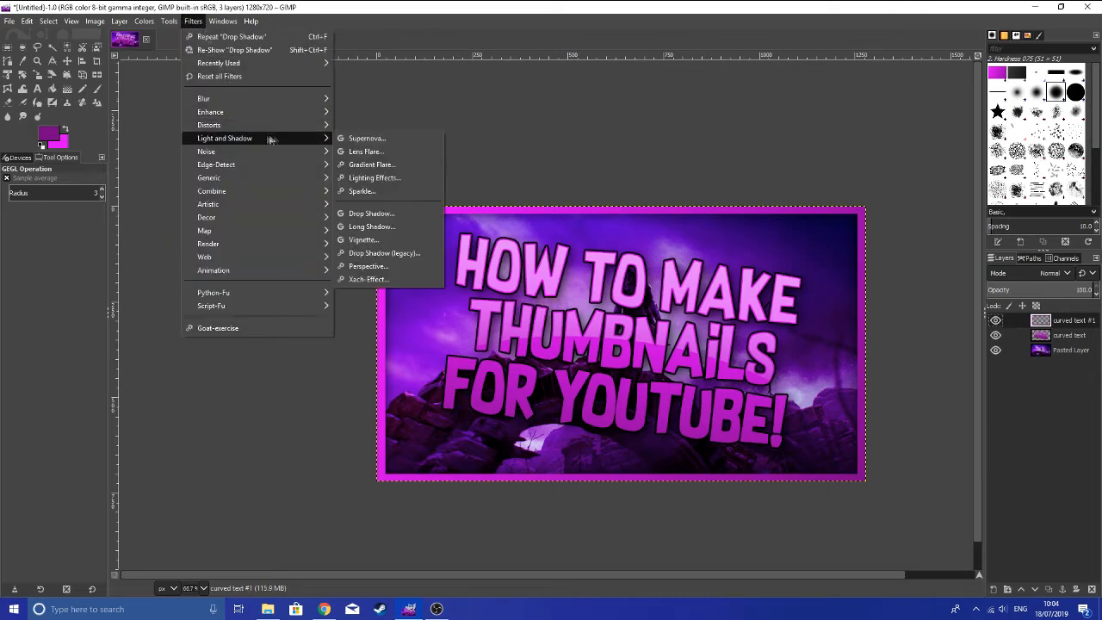
pyautogui.click(366, 211)
pyautogui.click(310, 196)
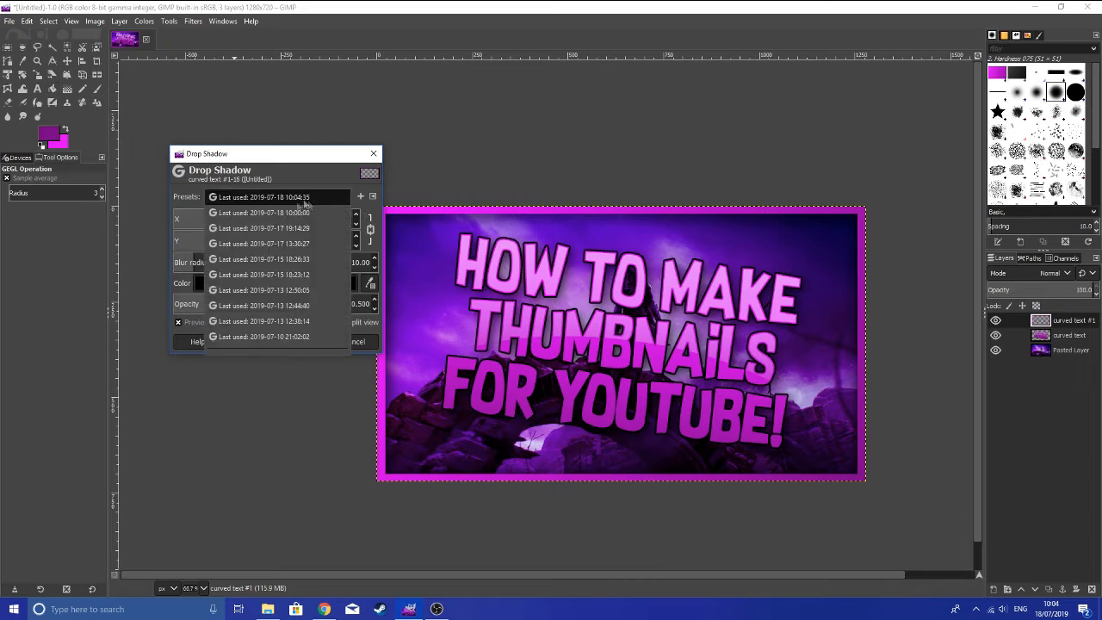
pyautogui.click(244, 197)
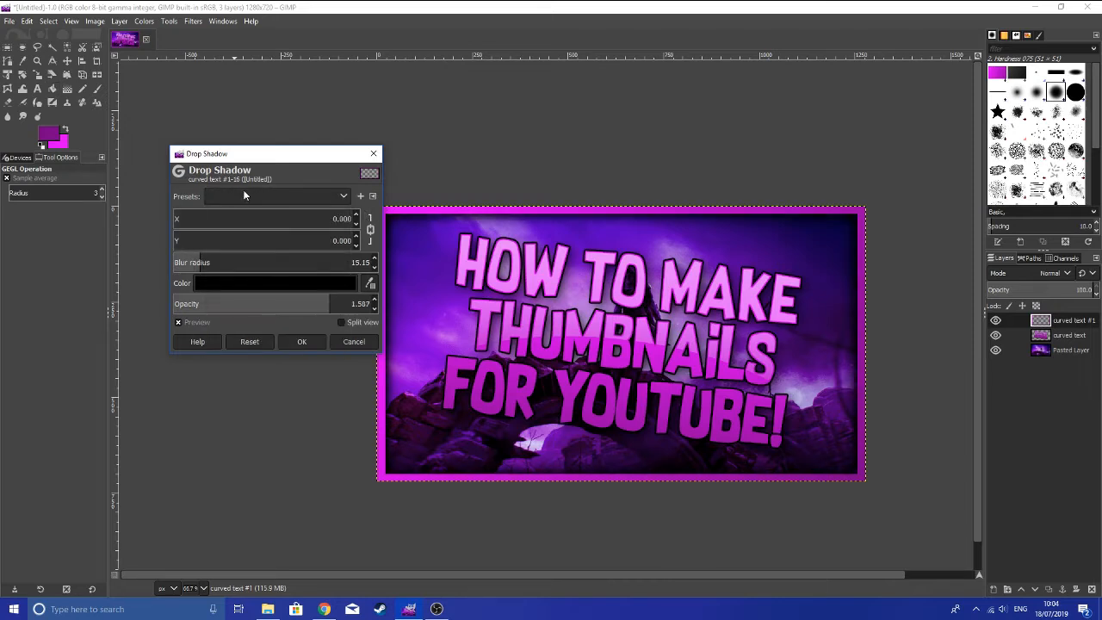
pyautogui.moveTo(285, 303)
pyautogui.mouseDown()
pyautogui.moveTo(326, 303)
pyautogui.moveTo(291, 296)
pyautogui.mouseUp()
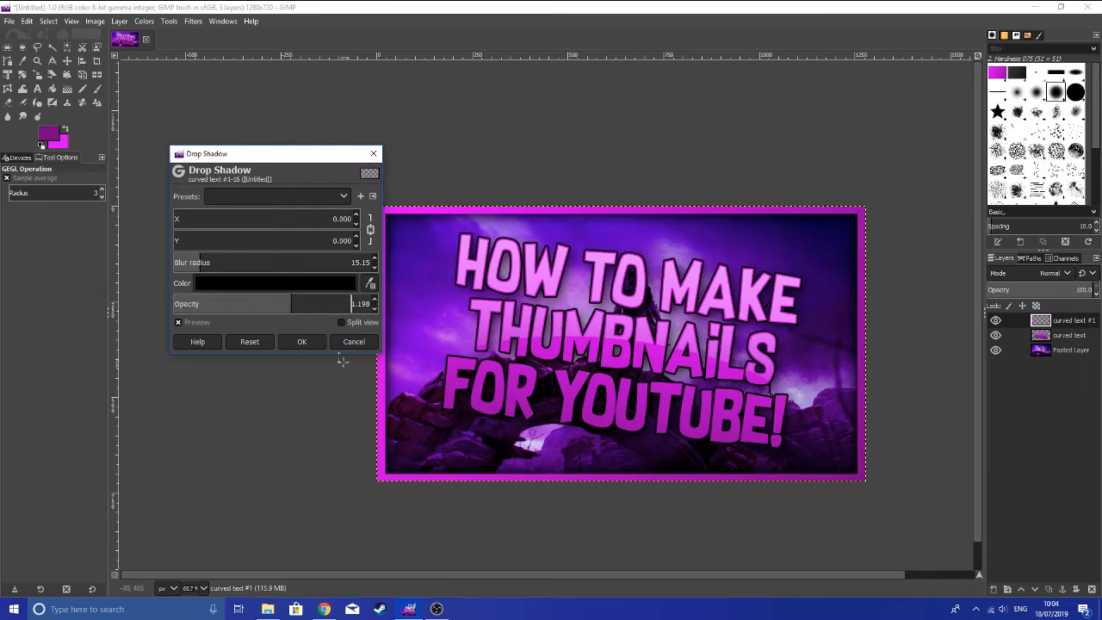
pyautogui.click(301, 341)
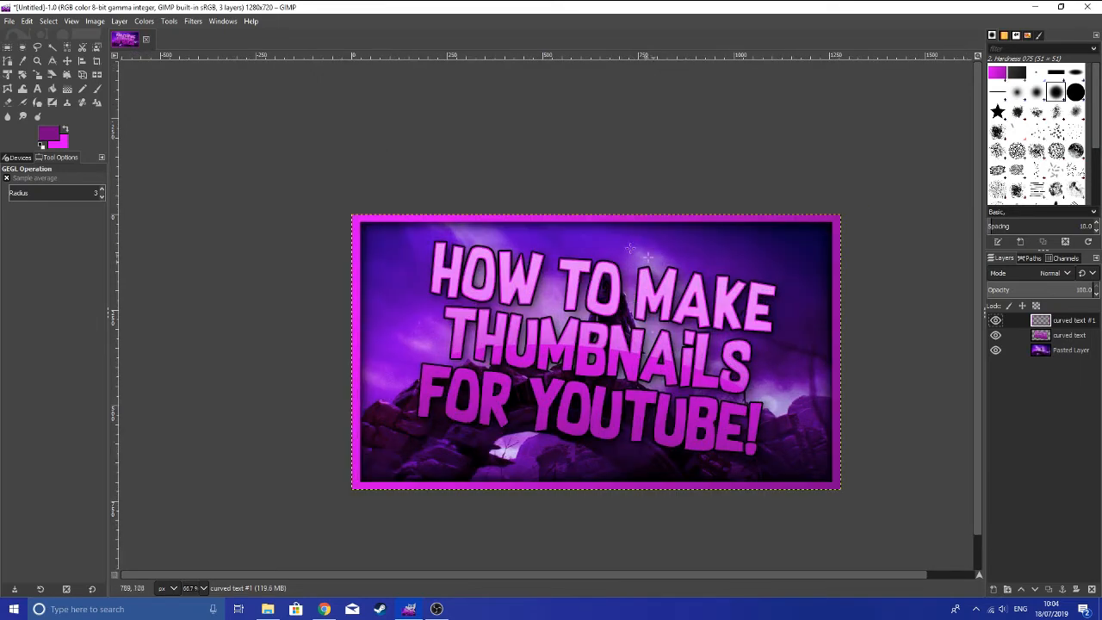
# Hide the title and background layers to check the border with its shadow alone, and show them again
pyautogui.click(995, 350)
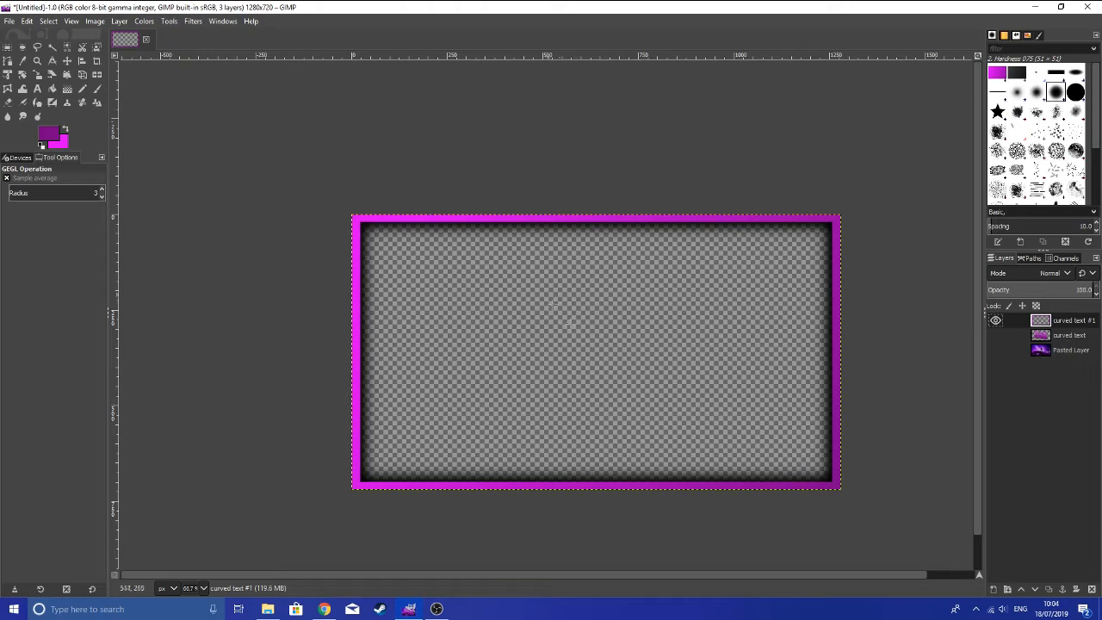
pyautogui.click(995, 349)
pyautogui.click(996, 335)
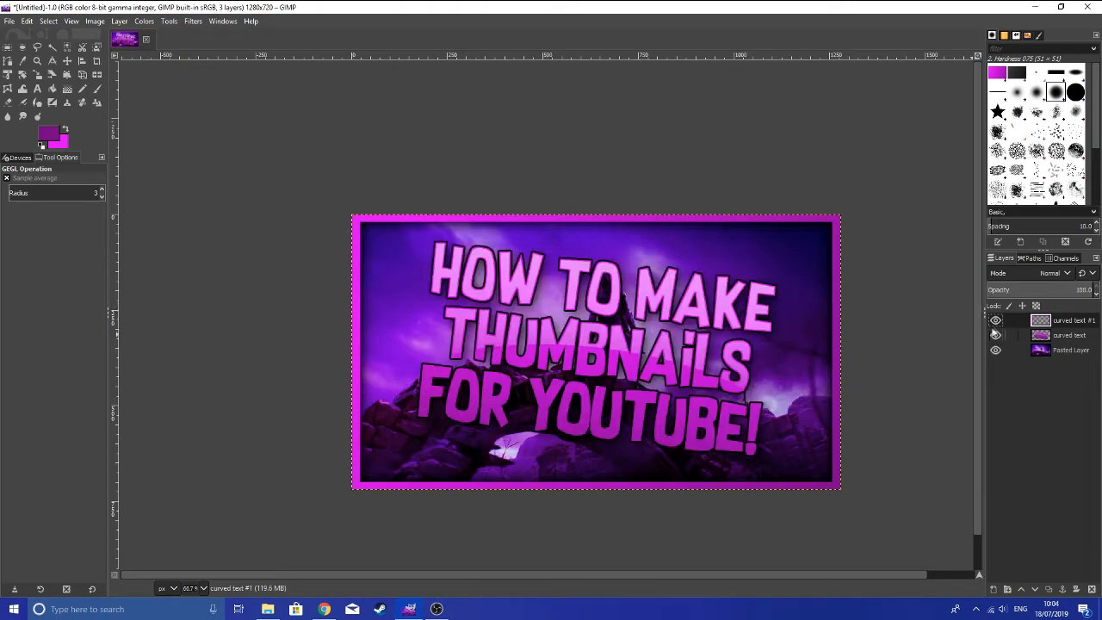
# Create a transparent 1280×720 layer above "Pasted Layer" and move it to the top of the layer stack
pyautogui.click(1043, 351)
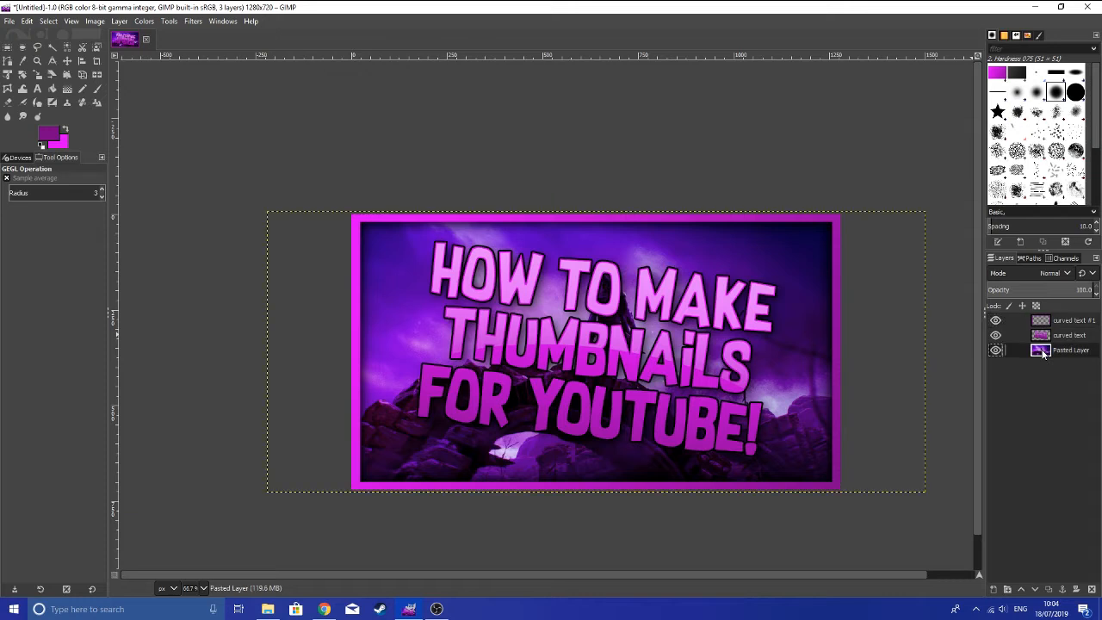
pyautogui.click(992, 591)
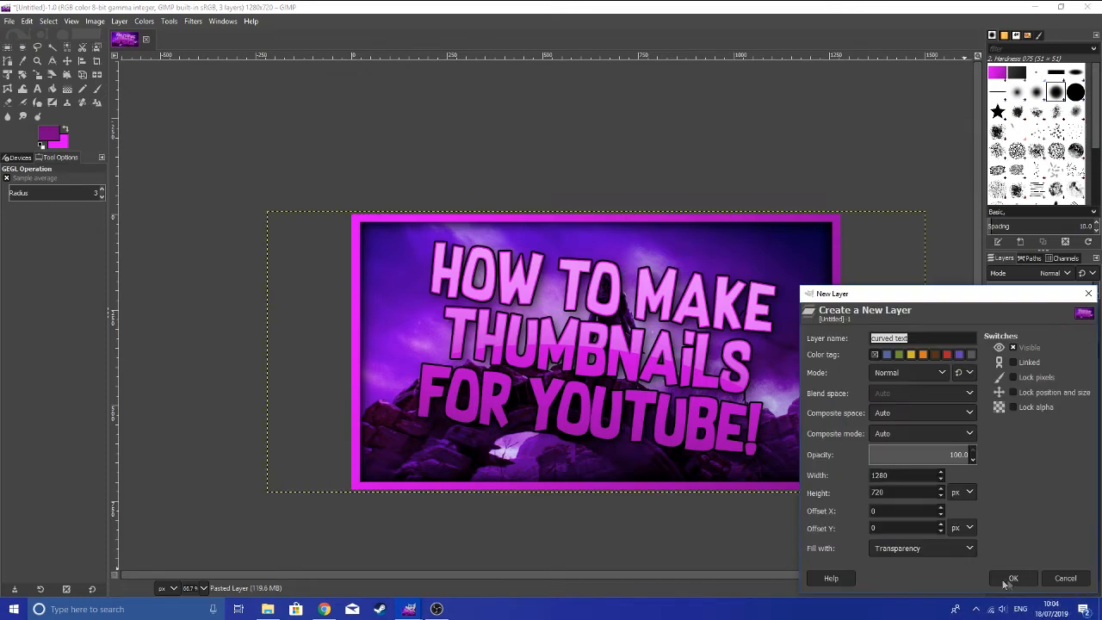
pyautogui.click(1030, 576)
pyautogui.click(1060, 365)
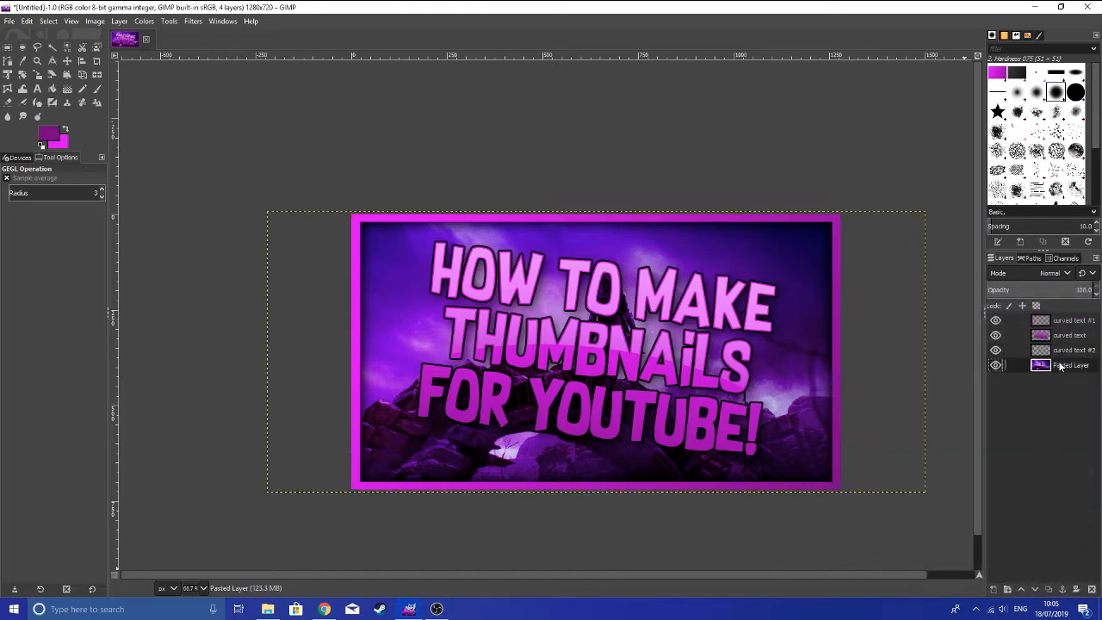
pyautogui.click(1059, 335)
pyautogui.click(1051, 355)
pyautogui.moveTo(1050, 358); pyautogui.dragTo(1045, 319)
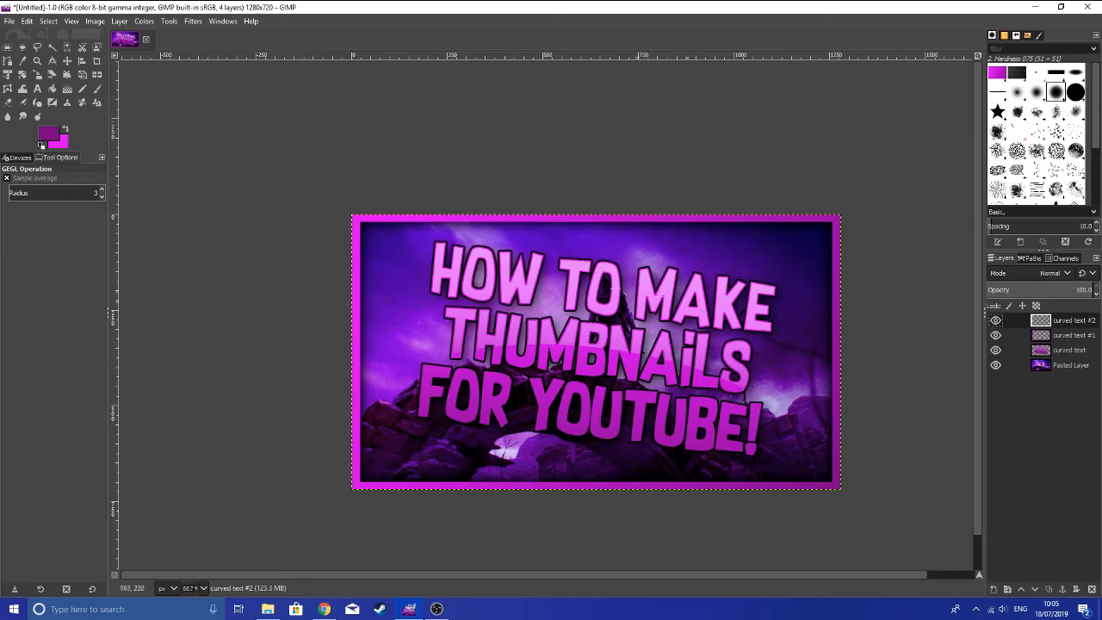
# Choose the Paintbrush and set the foreground colour to white (ffffff)
pyautogui.click(96, 89)
pyautogui.click(48, 133)
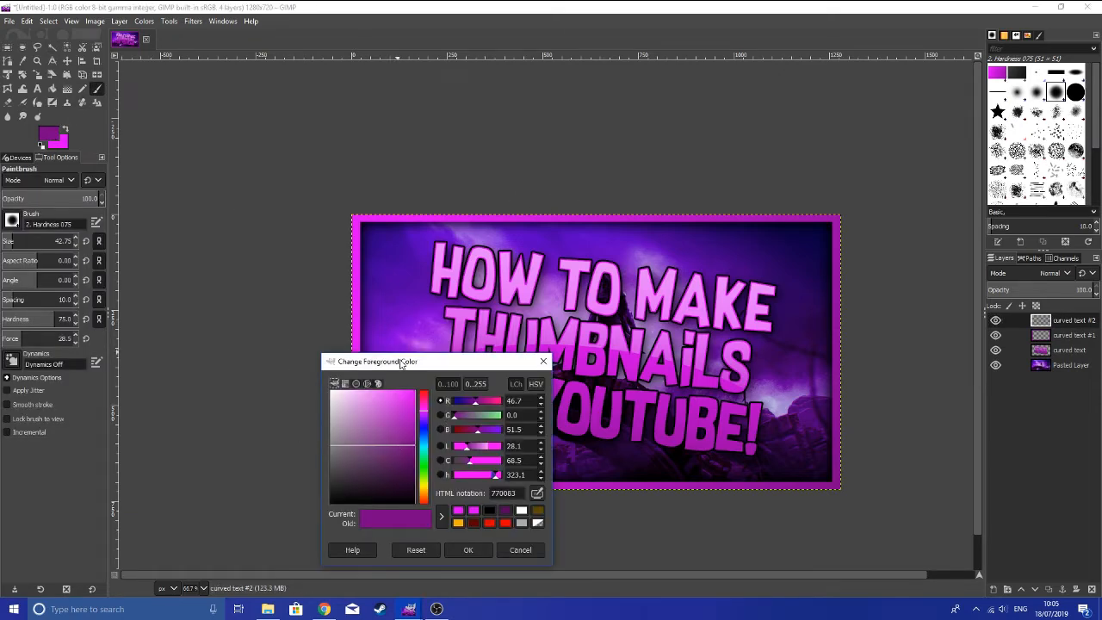
pyautogui.moveTo(401, 362); pyautogui.dragTo(400, 252)
pyautogui.moveTo(380, 301); pyautogui.dragTo(302, 227)
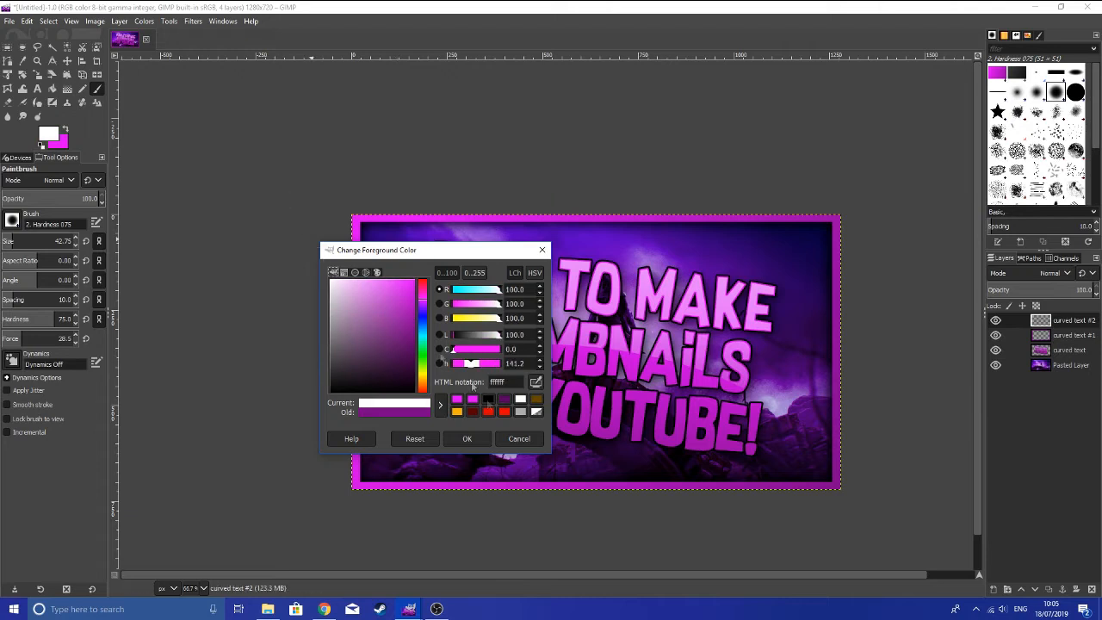
pyautogui.click(471, 439)
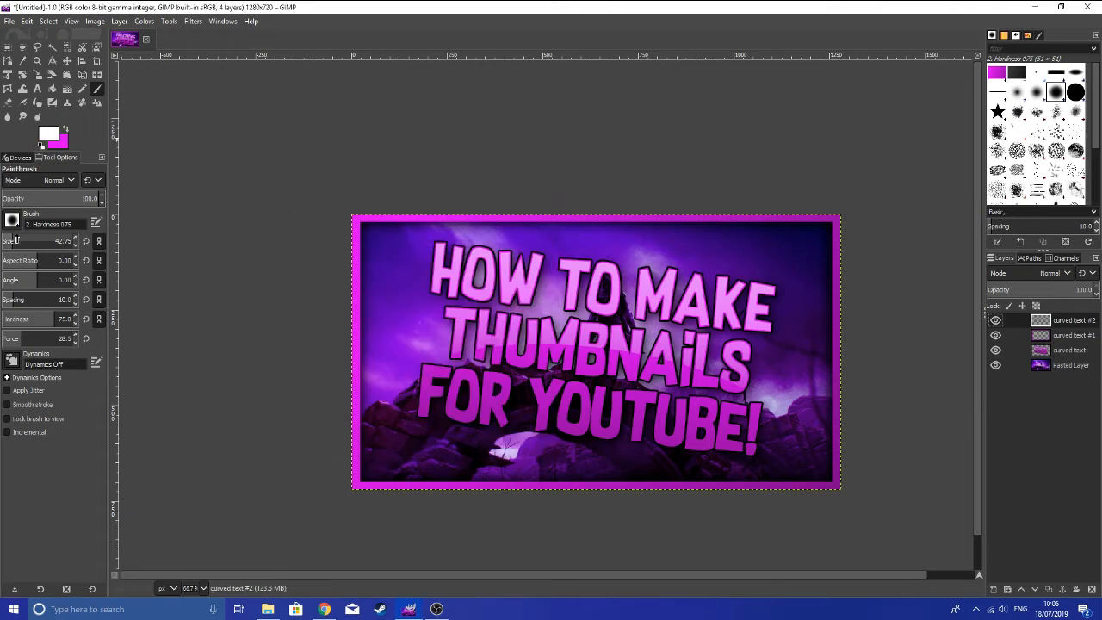
# Enlarge the Hardness 075 brush to about 1945.68 and paint one white glow centred above the image's upper edge
pyautogui.click(12, 220)
pyautogui.click(98, 90)
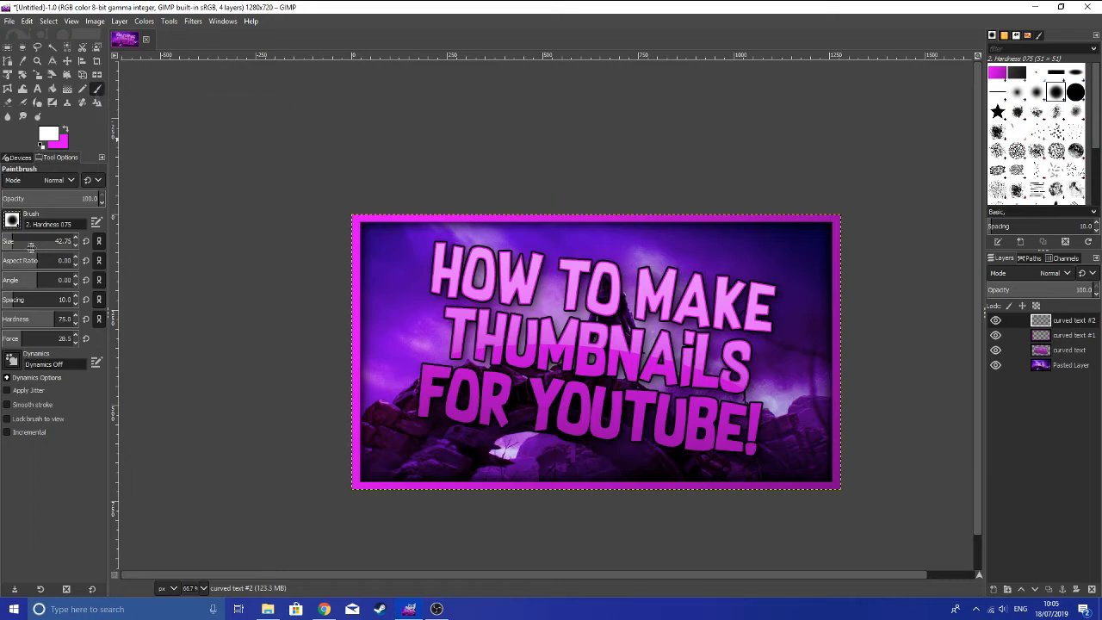
pyautogui.moveTo(12, 240)
pyautogui.mouseDown()
pyautogui.moveTo(19, 257)
pyautogui.moveTo(67, 265)
pyautogui.moveTo(50, 241)
pyautogui.moveTo(72, 241)
pyautogui.mouseUp()
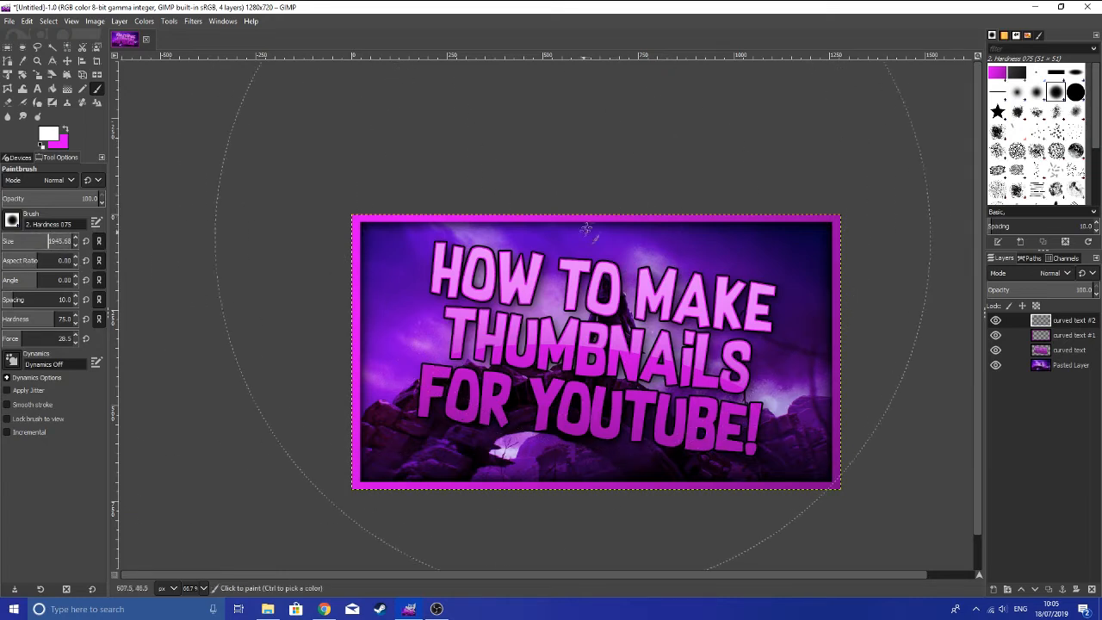
pyautogui.click(12, 220)
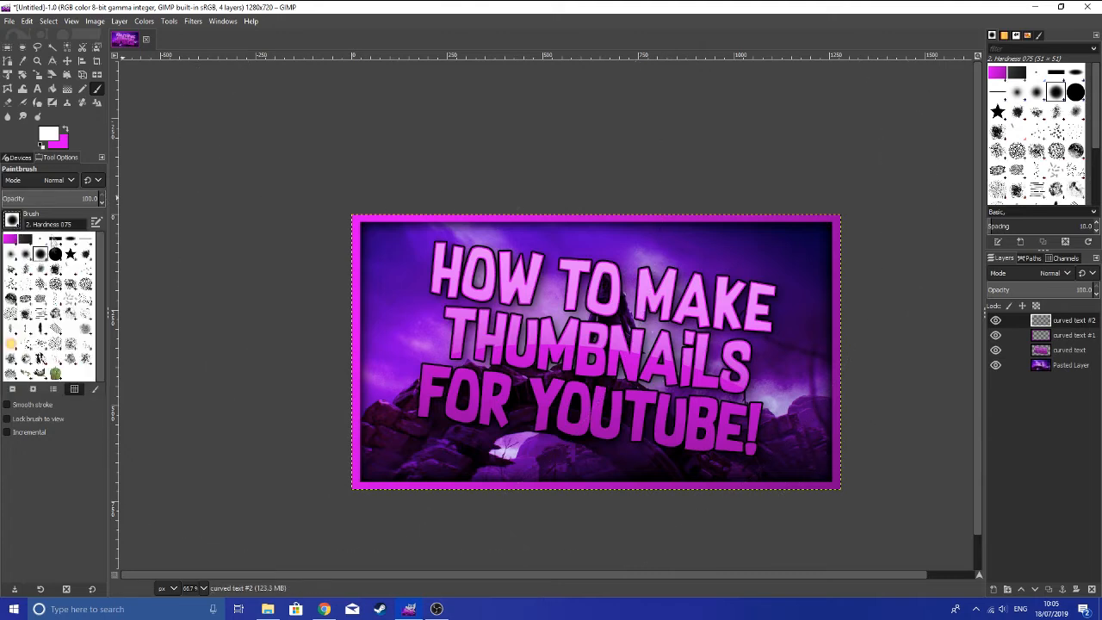
pyautogui.click(564, 200)
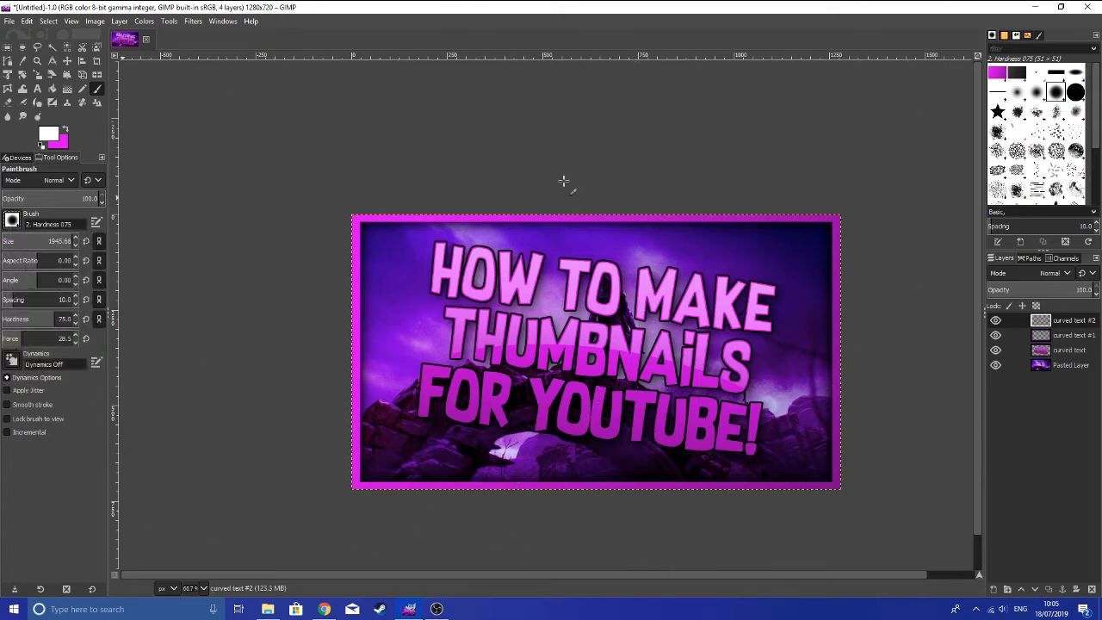
pyautogui.click(589, 115)
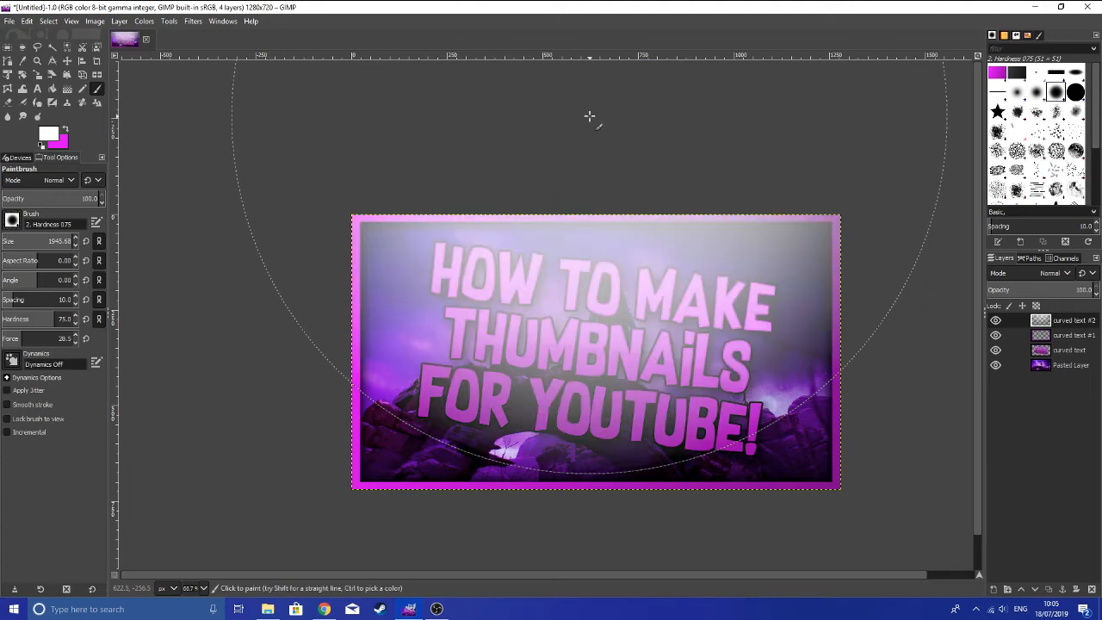
# Move the white glow layer between "curved text" and "Pasted Layer" and lower its opacity to 26.5
pyautogui.scroll(-2, 600, 307)
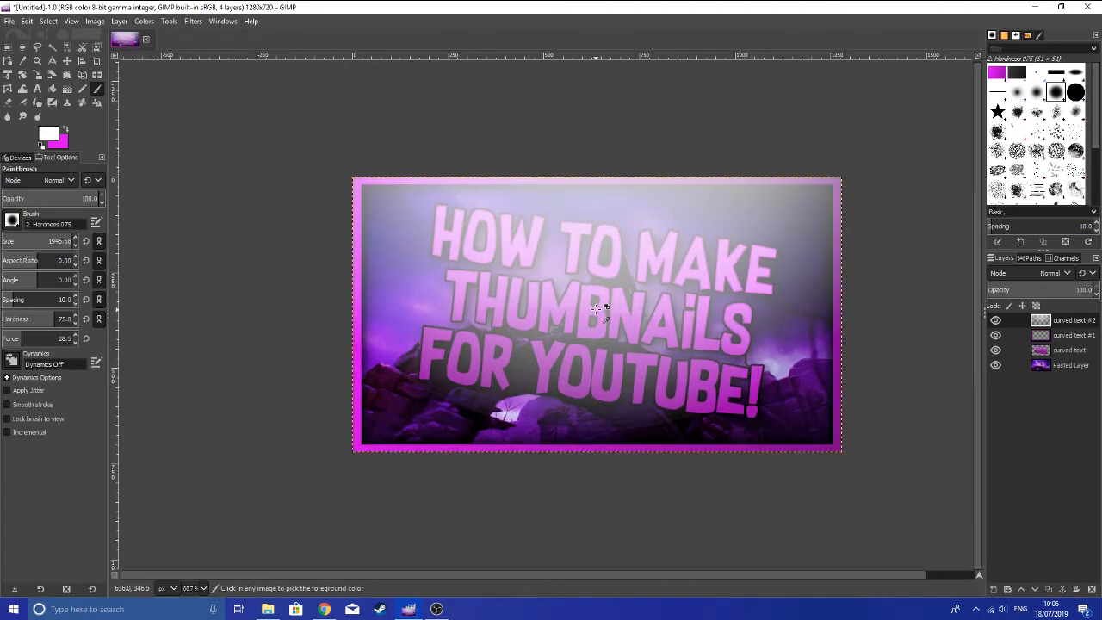
pyautogui.moveTo(1058, 323); pyautogui.dragTo(1051, 353)
pyautogui.click(1049, 366)
pyautogui.click(1043, 352)
pyautogui.moveTo(1059, 291); pyautogui.dragTo(1011, 294)
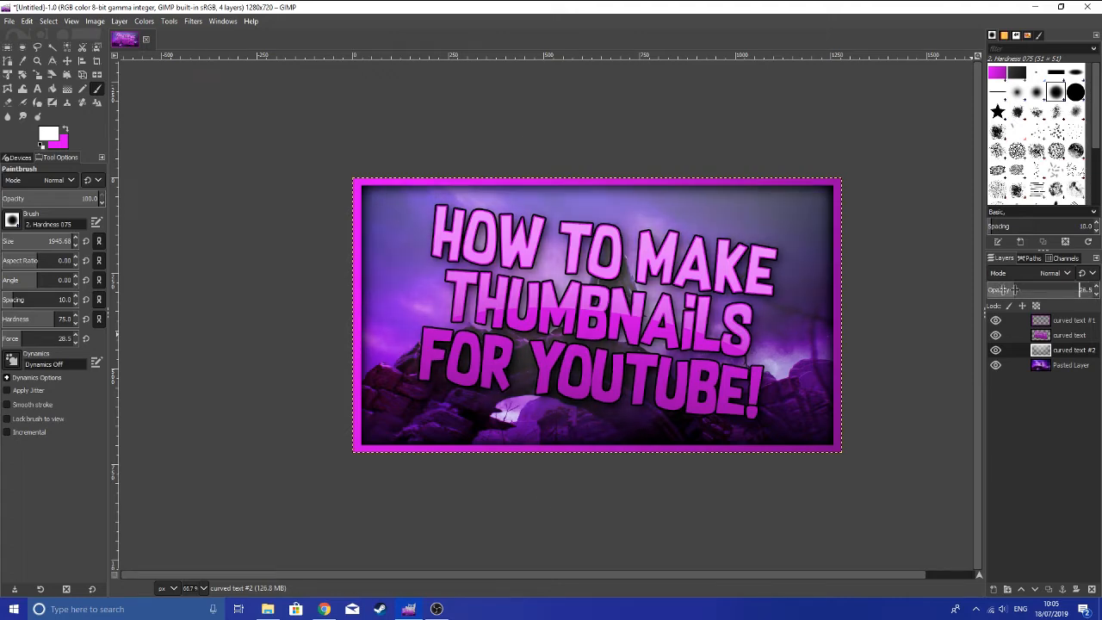
pyautogui.press('1')
# Compare the thumbnail with and without the white glow, and merge the glow layer down into "Pasted Layer"
pyautogui.click(995, 349)
pyautogui.click(995, 349)
pyautogui.click(995, 350)
pyautogui.click(996, 350)
pyautogui.click(996, 350)
pyautogui.click(995, 350)
pyautogui.scroll(-2, 730, 327)
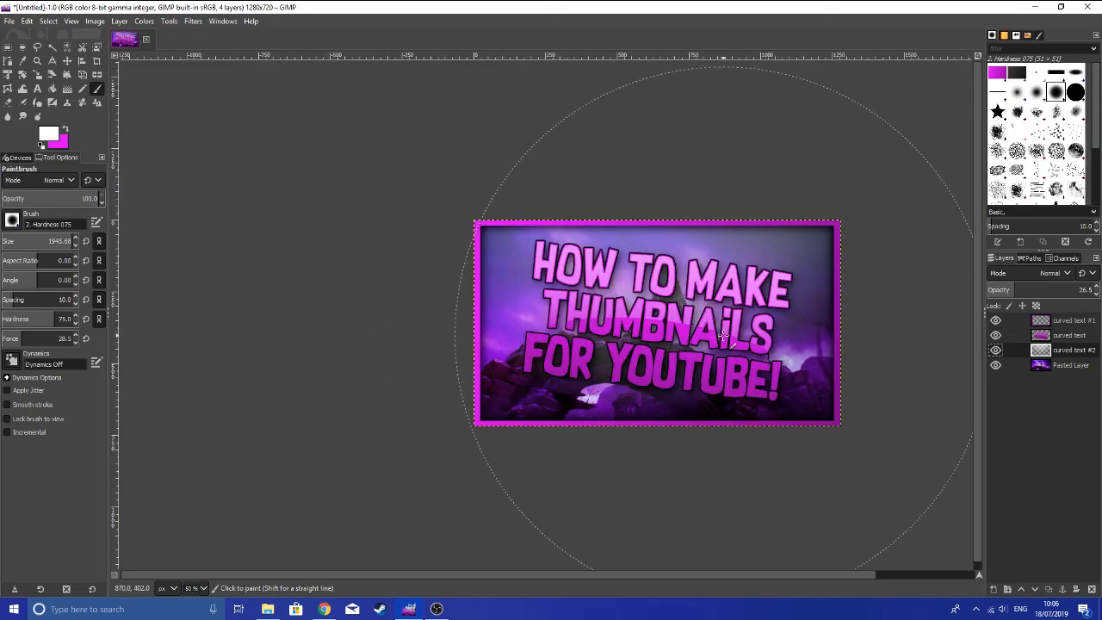
pyautogui.scroll(1, 727, 336)
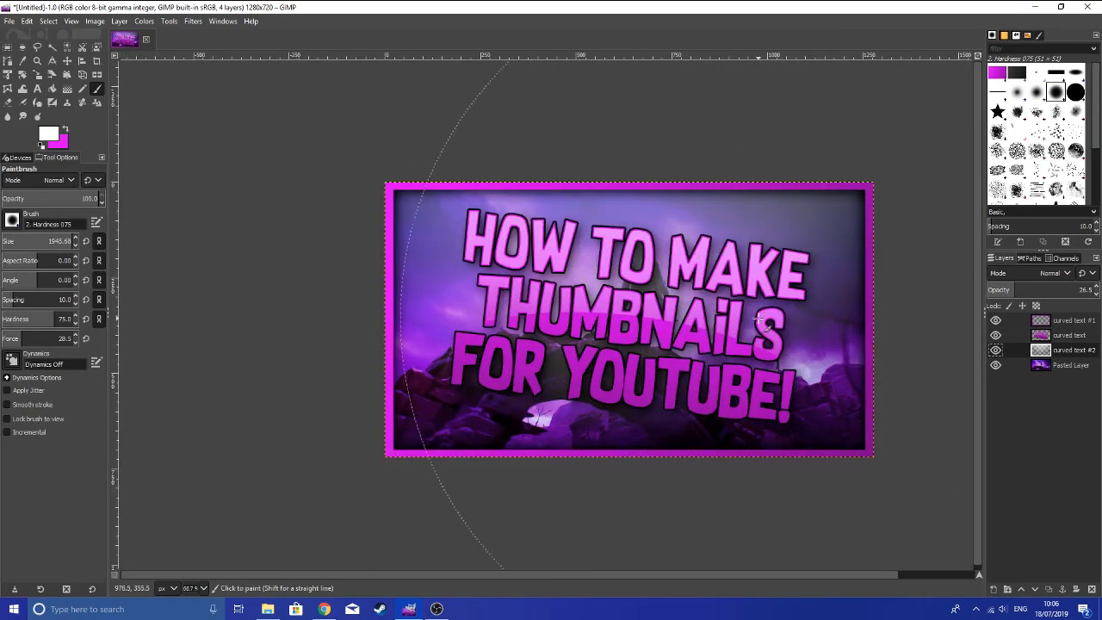
pyautogui.rightClick(1048, 349)
pyautogui.click(995, 151)
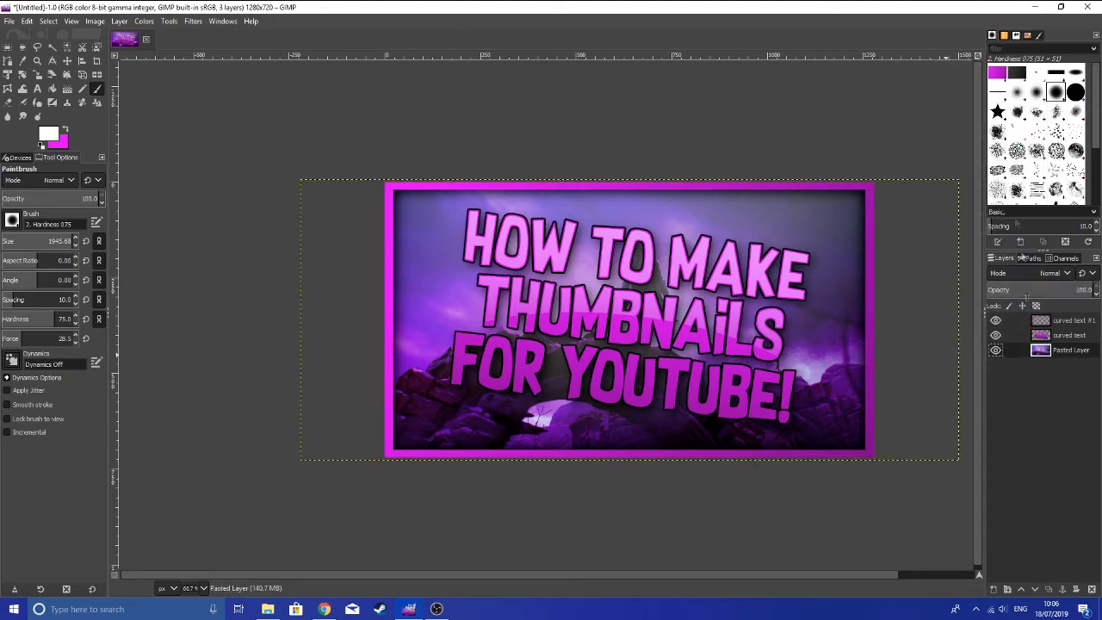
# Create a transparent 1280×720 layer above the "curved text #1" border layer
pyautogui.click(1051, 338)
pyautogui.click(1055, 322)
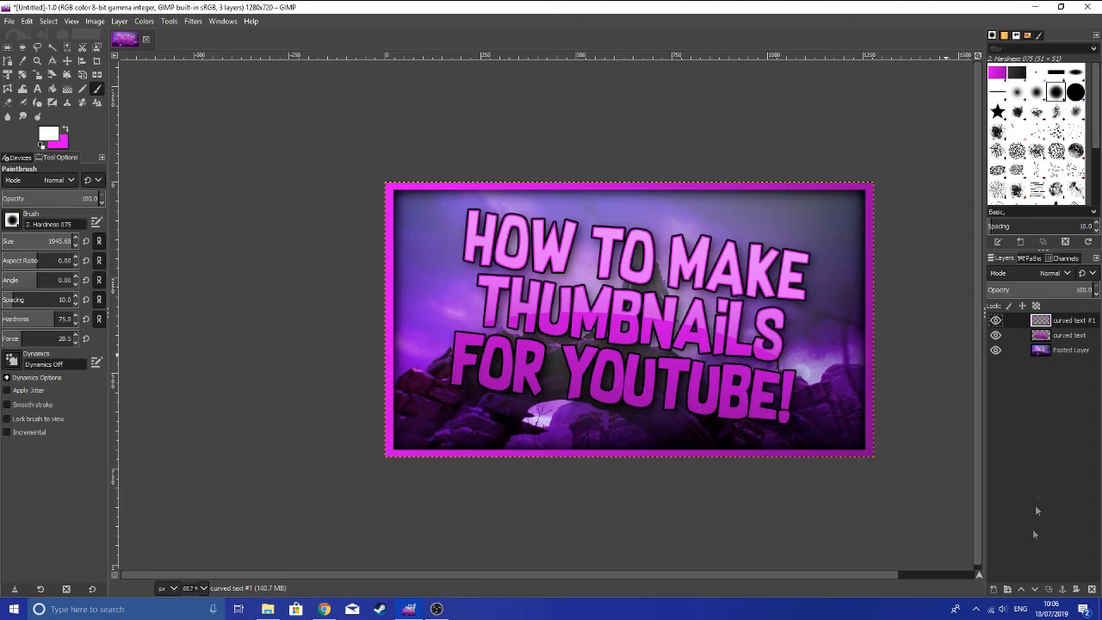
pyautogui.click(993, 591)
pyautogui.click(1014, 578)
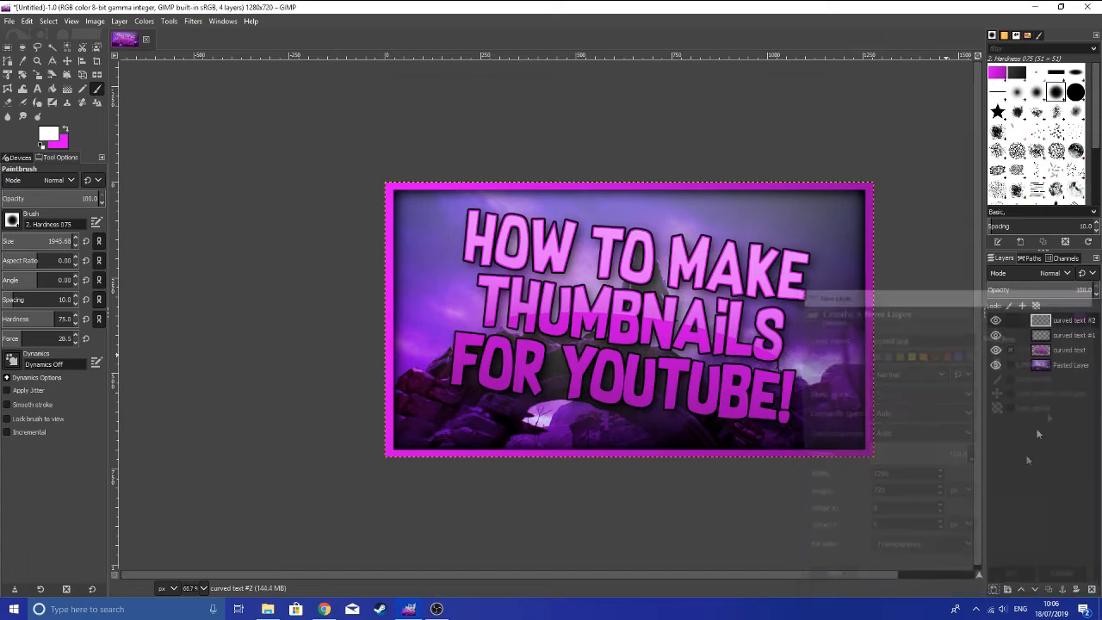
# Move the empty "curved text #2" layer directly above "Pasted Layer" and start a Supernova filter on it with the colour f000ff
pyautogui.moveTo(1052, 320); pyautogui.dragTo(1047, 365)
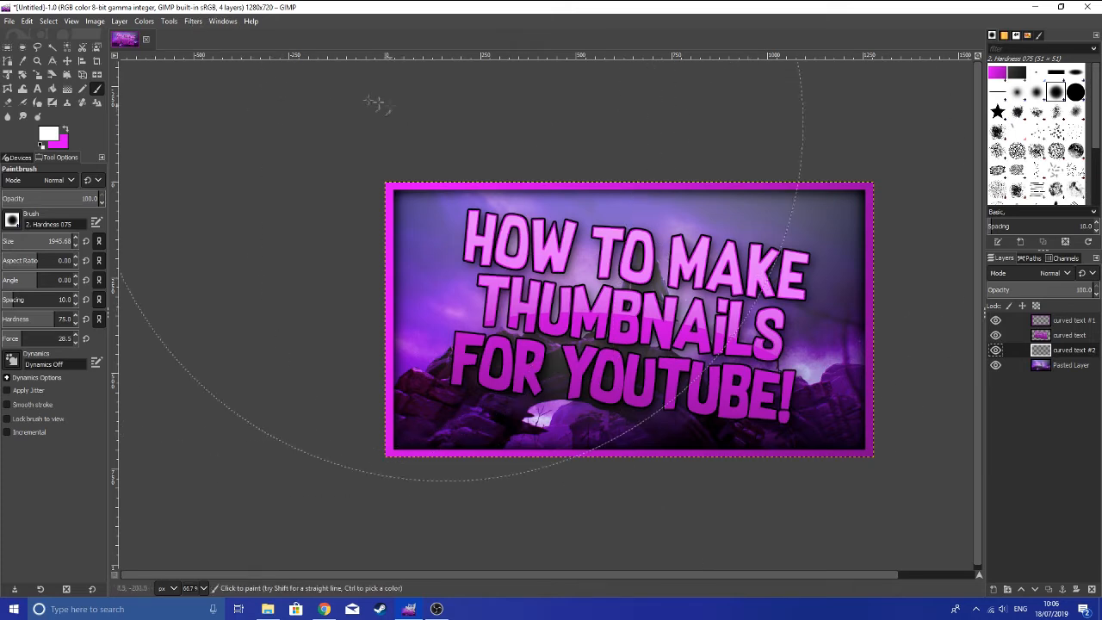
pyautogui.click(191, 21)
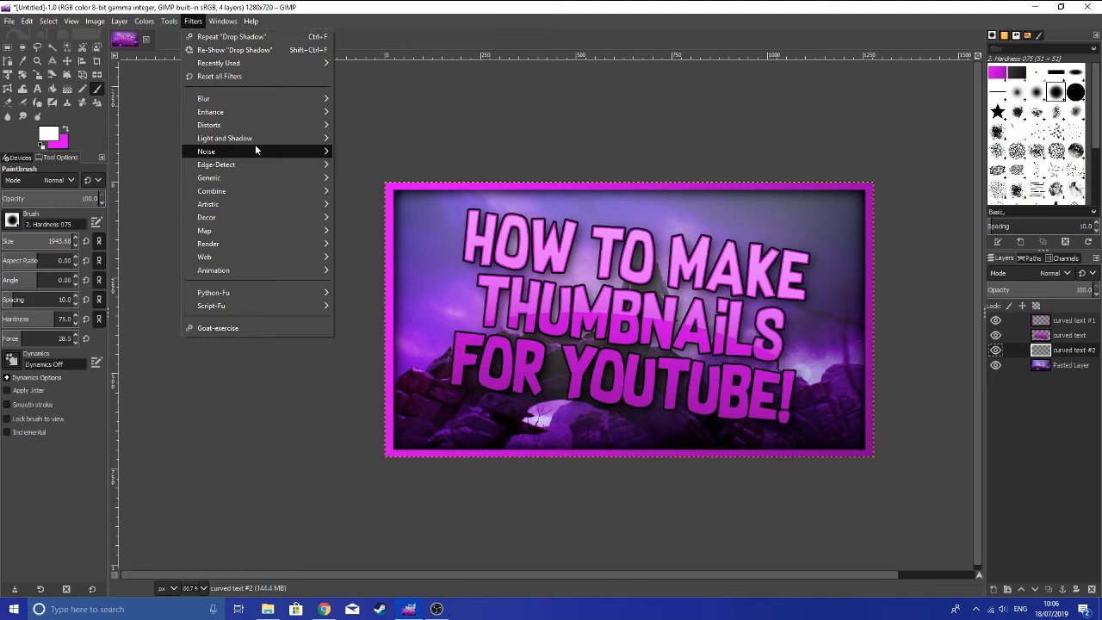
pyautogui.moveTo(250, 141)
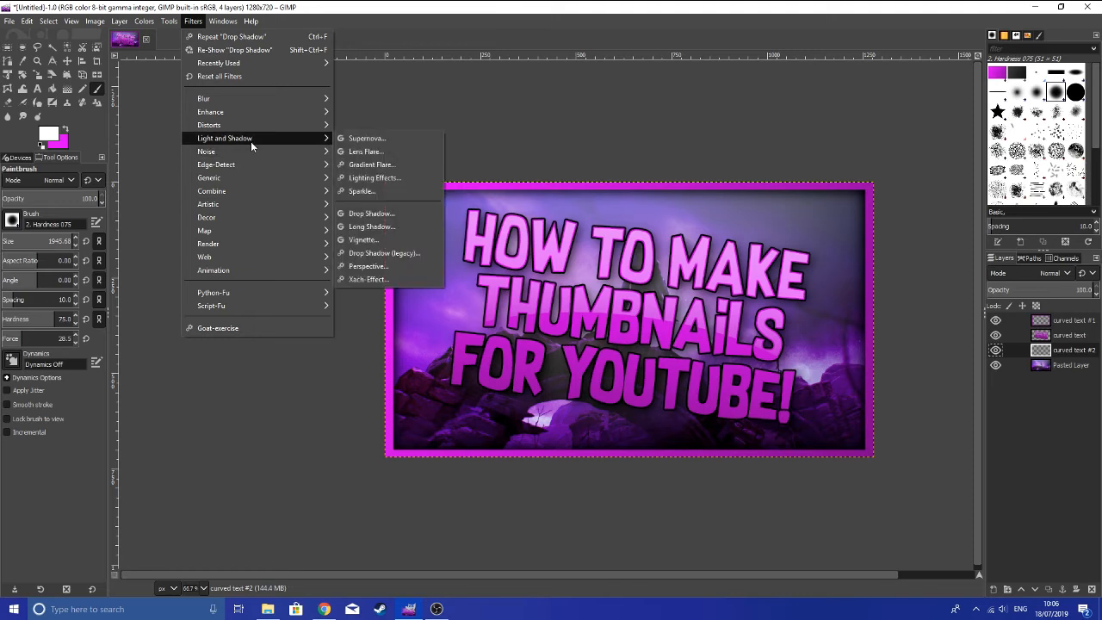
pyautogui.click(368, 140)
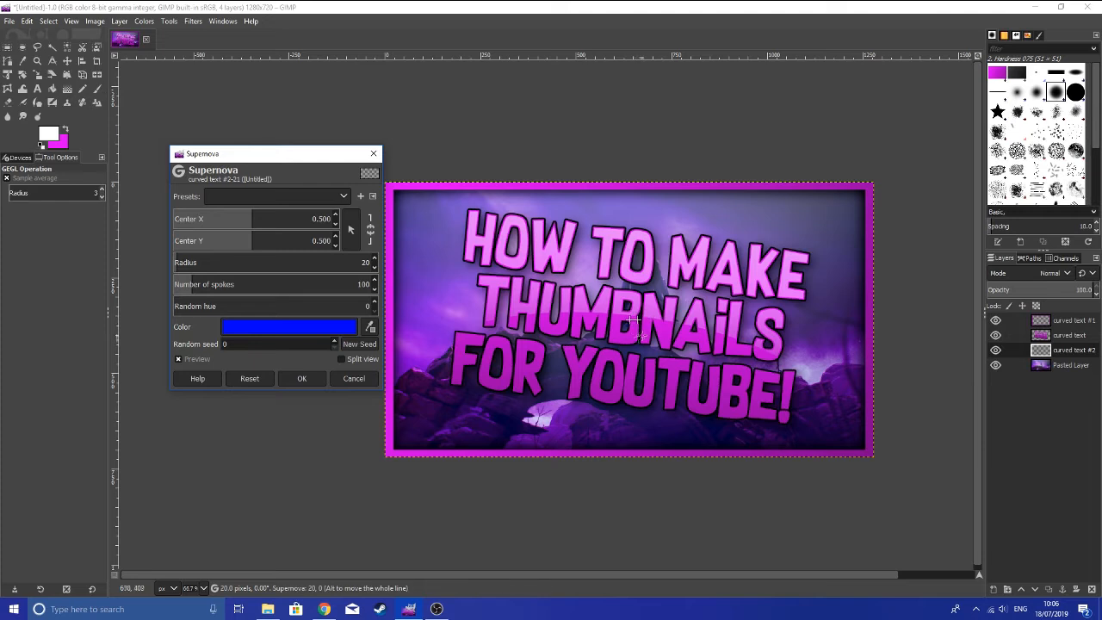
pyautogui.moveTo(290, 158); pyautogui.dragTo(285, 150)
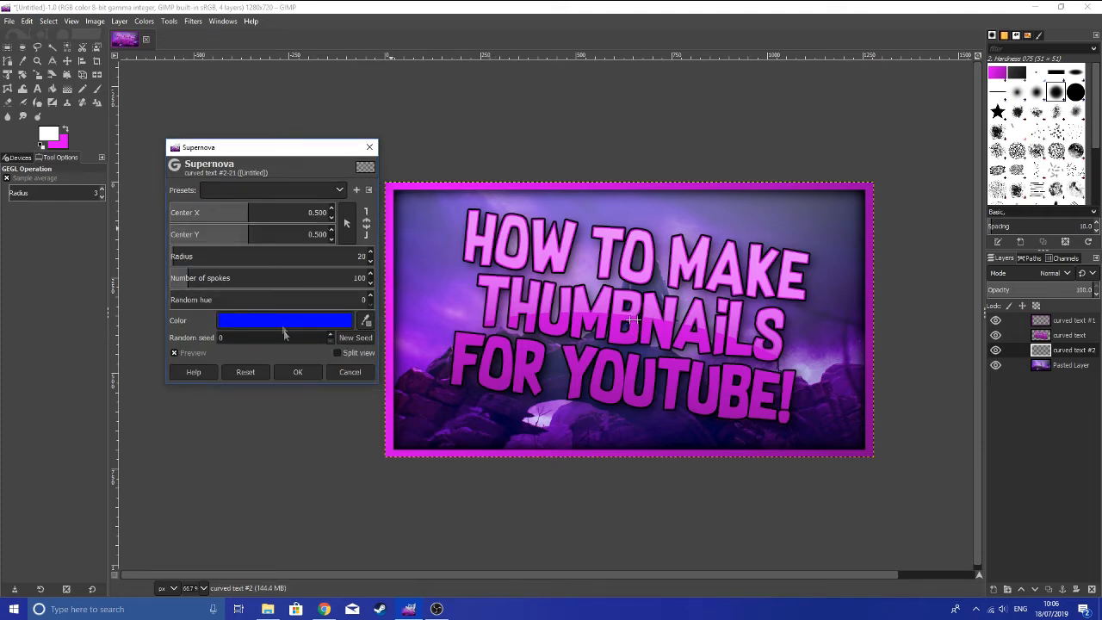
pyautogui.click(301, 318)
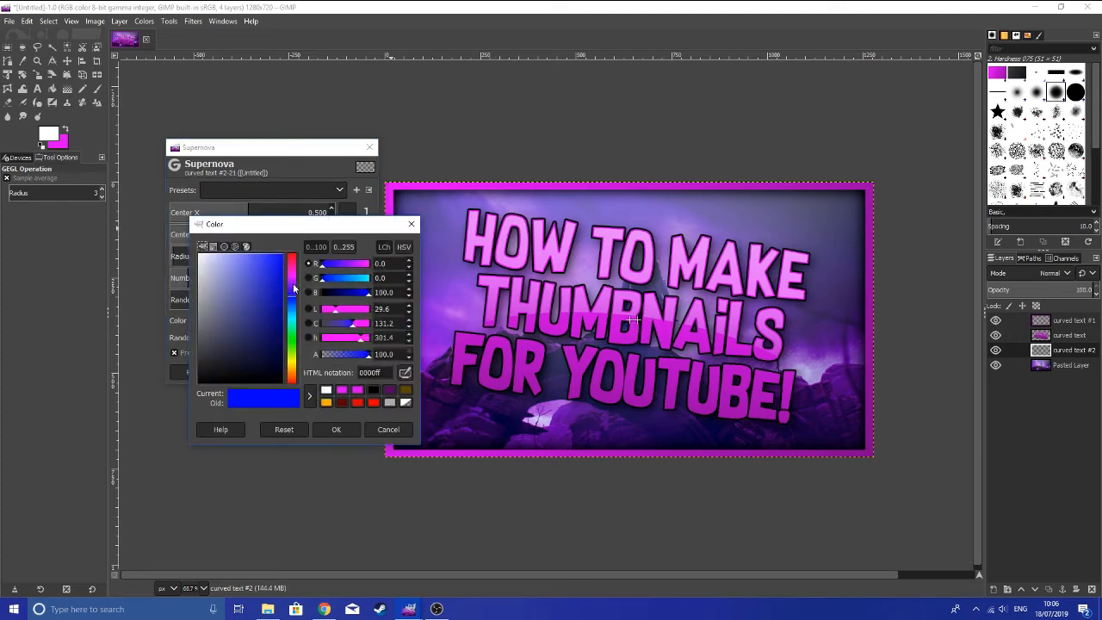
pyautogui.moveTo(293, 280); pyautogui.dragTo(292, 267)
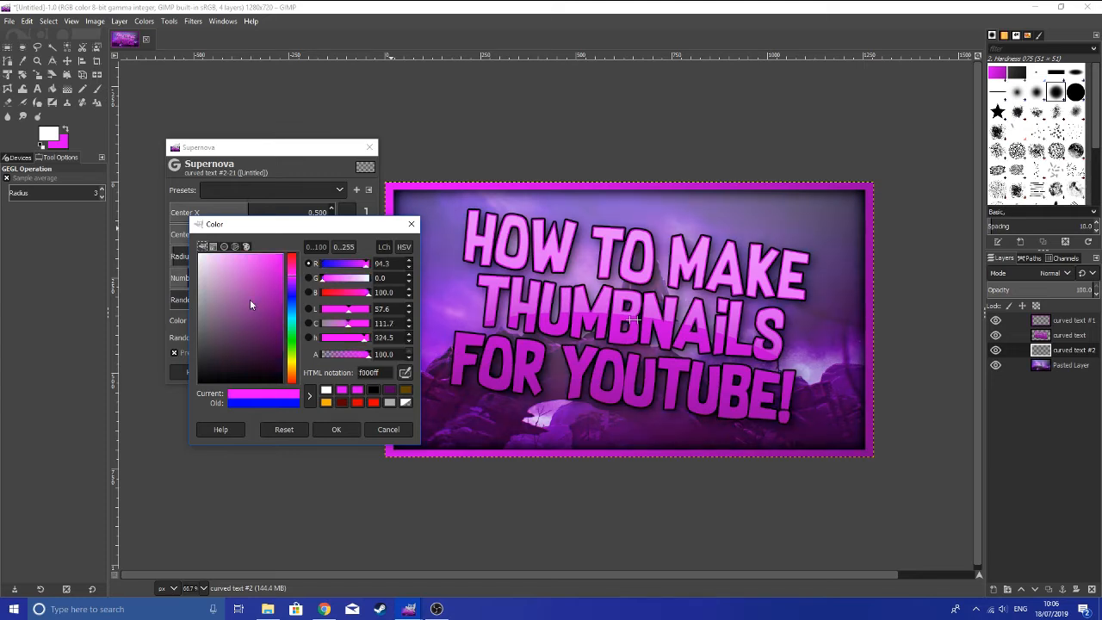
pyautogui.click(338, 428)
# Place the supernova's centre at X 0.491, Y 0.492 with a radius of 287 and apply the filter
pyautogui.moveTo(640, 320); pyautogui.dragTo(759, 336)
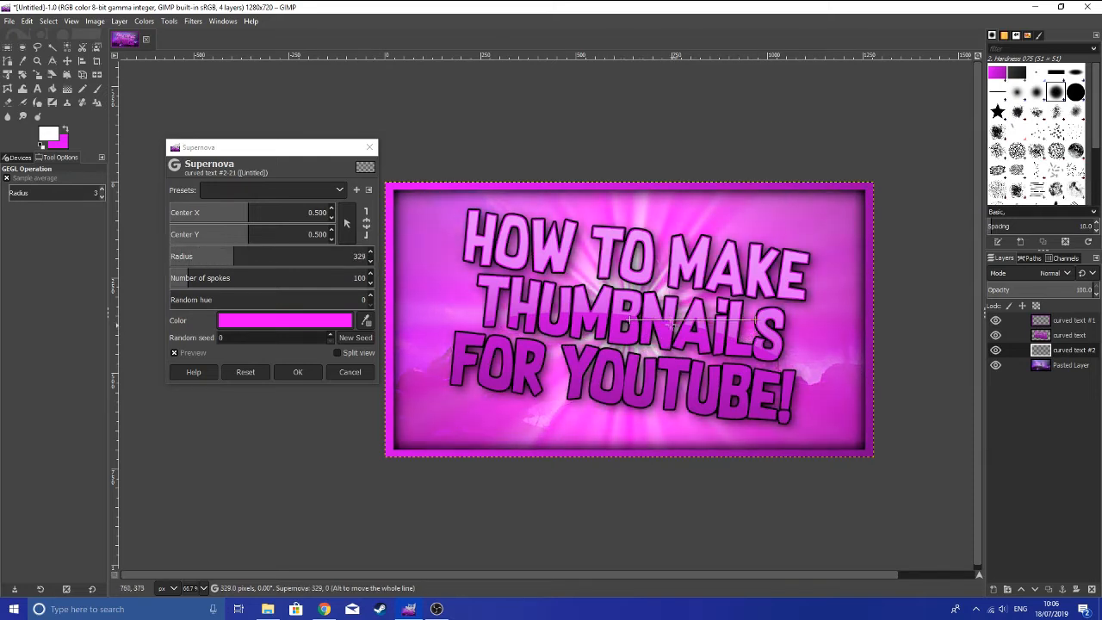
pyautogui.moveTo(631, 321)
pyautogui.mouseDown()
pyautogui.moveTo(633, 330)
pyautogui.moveTo(625, 317)
pyautogui.mouseUp()
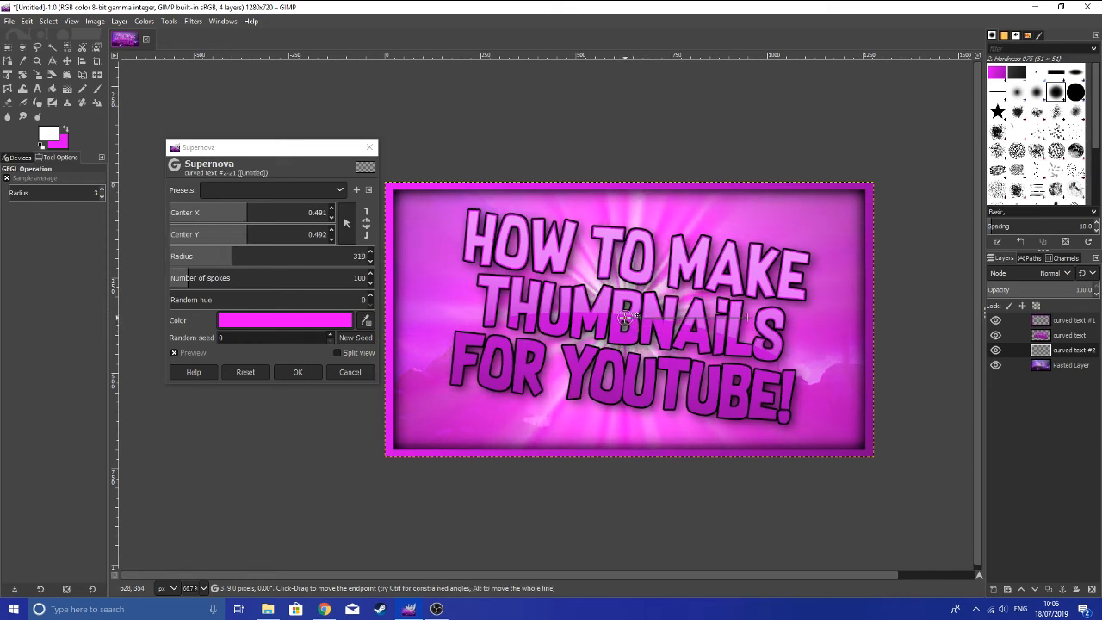
pyautogui.moveTo(747, 317)
pyautogui.mouseDown()
pyautogui.moveTo(715, 317)
pyautogui.moveTo(708, 338)
pyautogui.moveTo(803, 339)
pyautogui.moveTo(704, 343)
pyautogui.moveTo(733, 319)
pyautogui.mouseUp()
pyautogui.moveTo(210, 300); pyautogui.dragTo(157, 314)
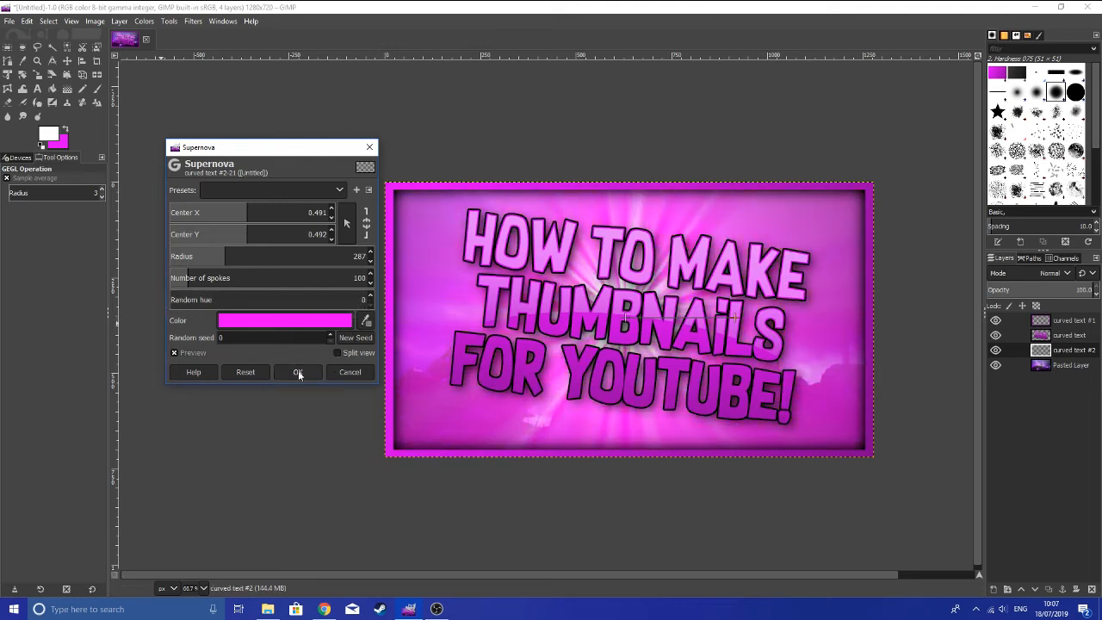
pyautogui.click(298, 372)
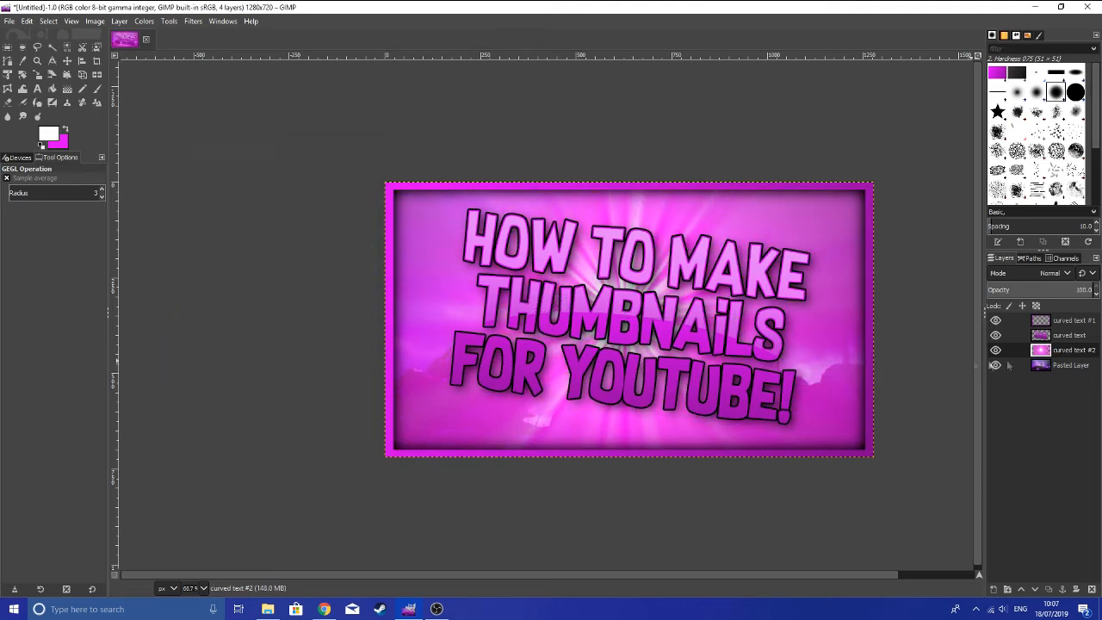
# Lower the supernova layer's opacity to 27.6 and check the background with the title and border temporarily hidden
pyautogui.click(1043, 291)
pyautogui.moveTo(1043, 291); pyautogui.dragTo(1027, 293)
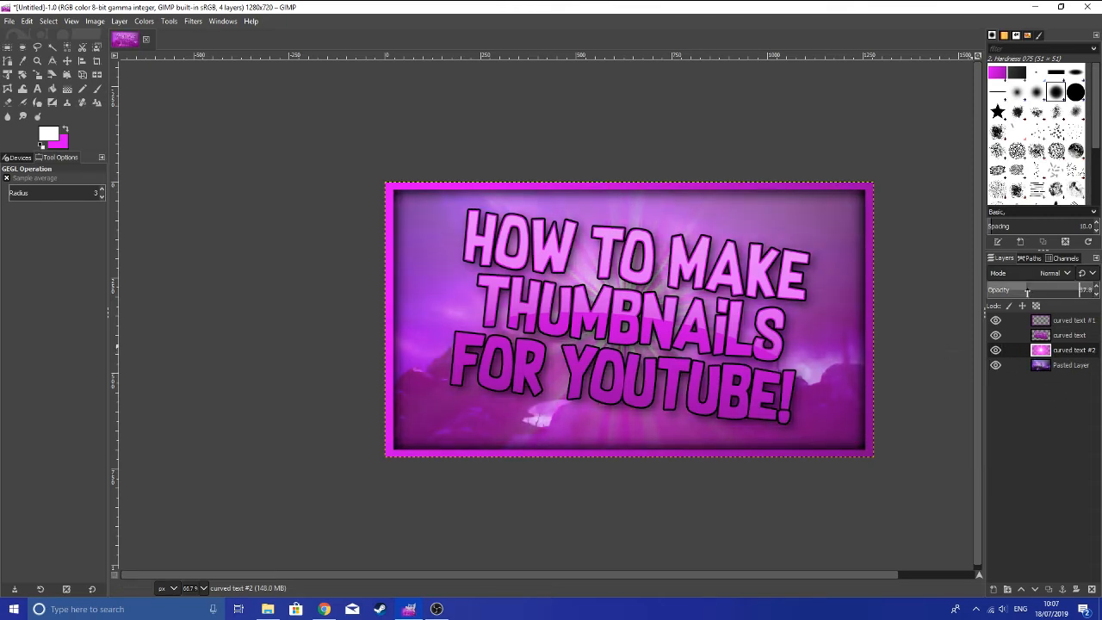
pyautogui.click(1034, 291)
pyautogui.moveTo(1034, 290); pyautogui.dragTo(1011, 291)
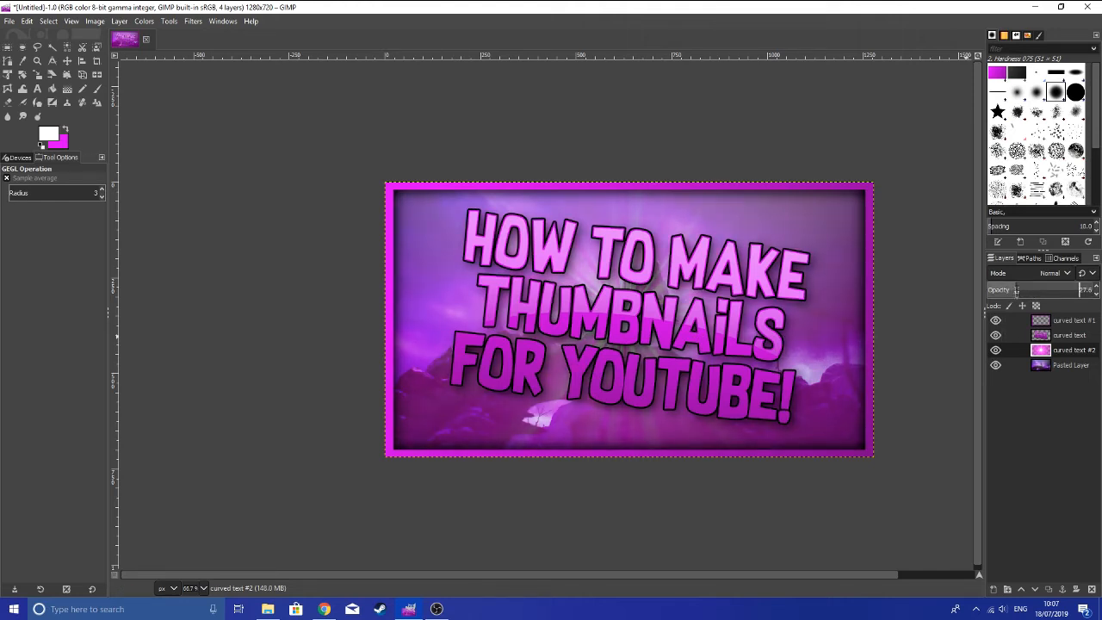
pyautogui.click(996, 336)
pyautogui.click(996, 322)
pyautogui.click(996, 321)
pyautogui.click(995, 336)
pyautogui.scroll(1, 576, 329)
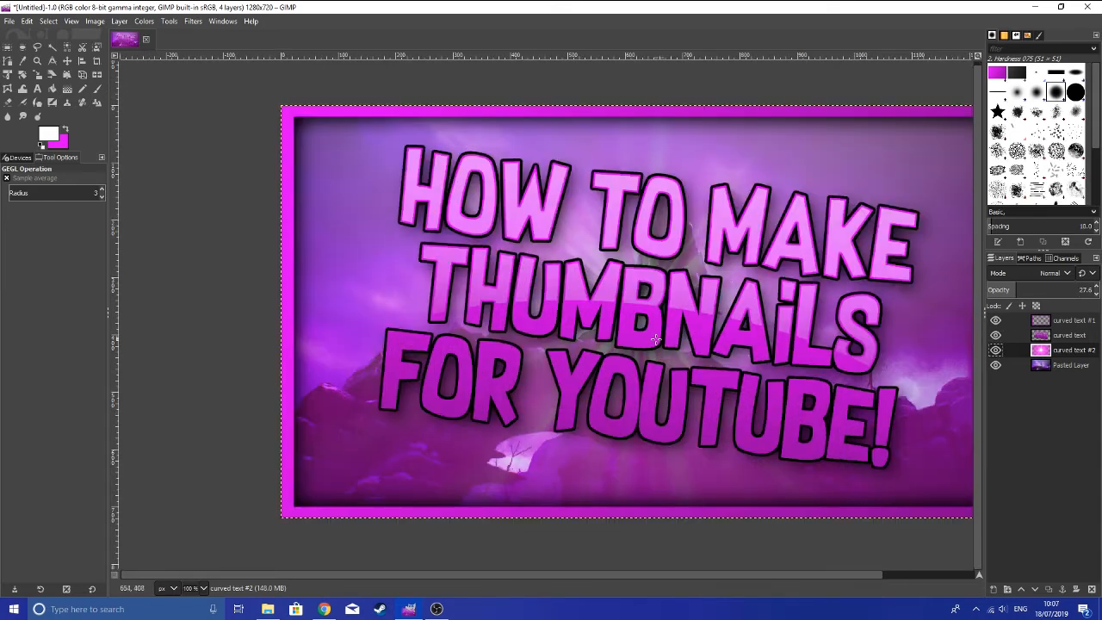
# Select "Pasted Layer" and hide the supernova, title and border layers above it
pyautogui.click(1061, 366)
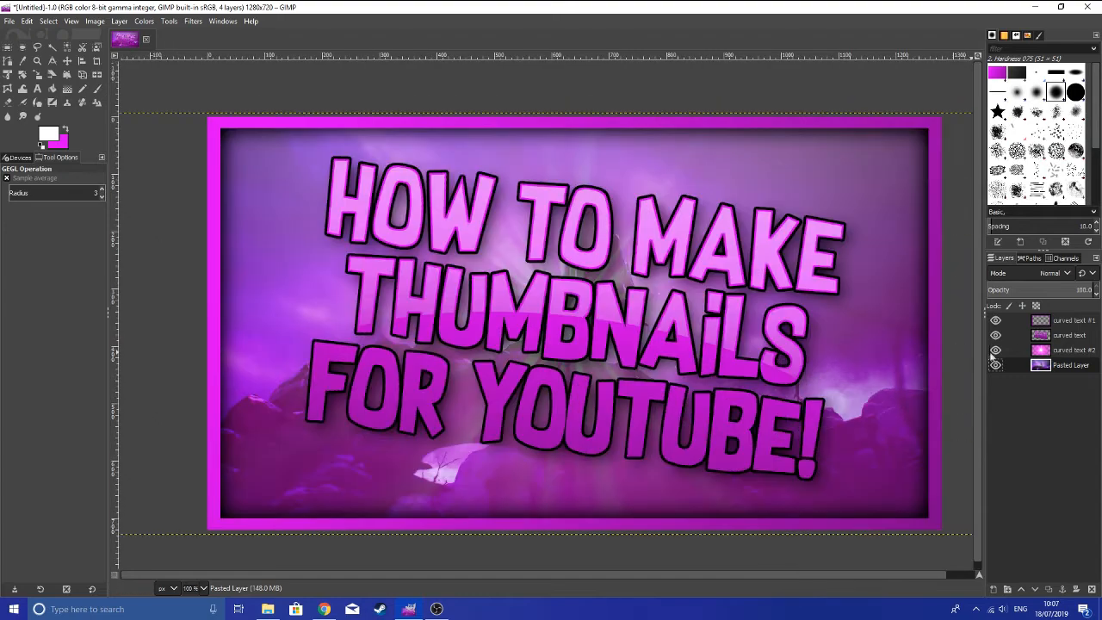
pyautogui.click(995, 350)
pyautogui.click(995, 335)
pyautogui.click(996, 321)
pyautogui.click(998, 322)
pyautogui.scroll(-2, 696, 261)
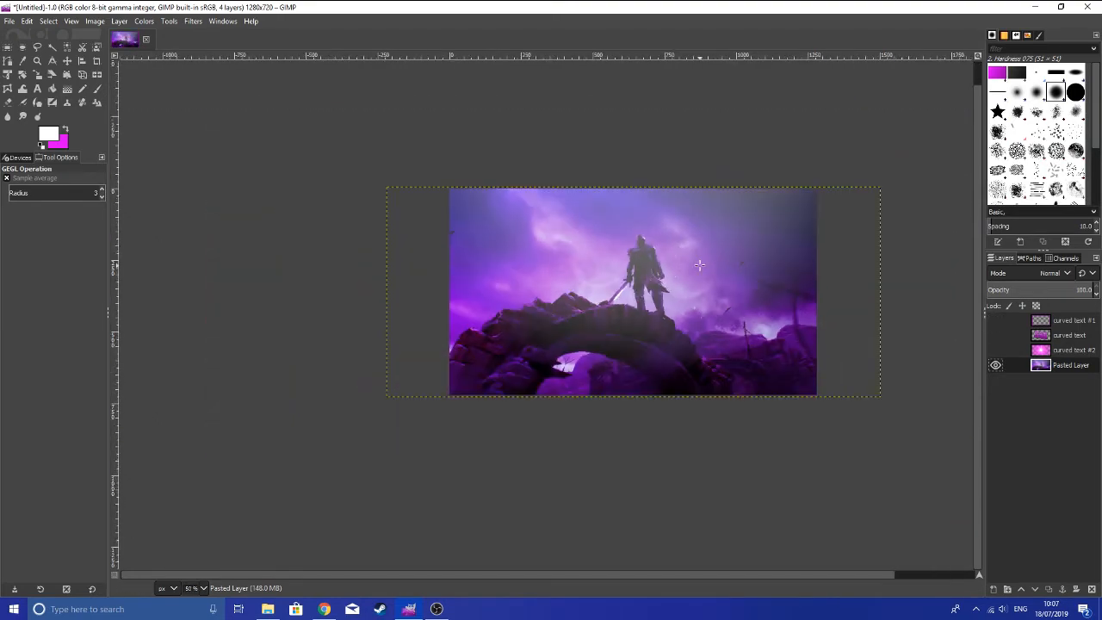
pyautogui.scroll(1, 700, 265)
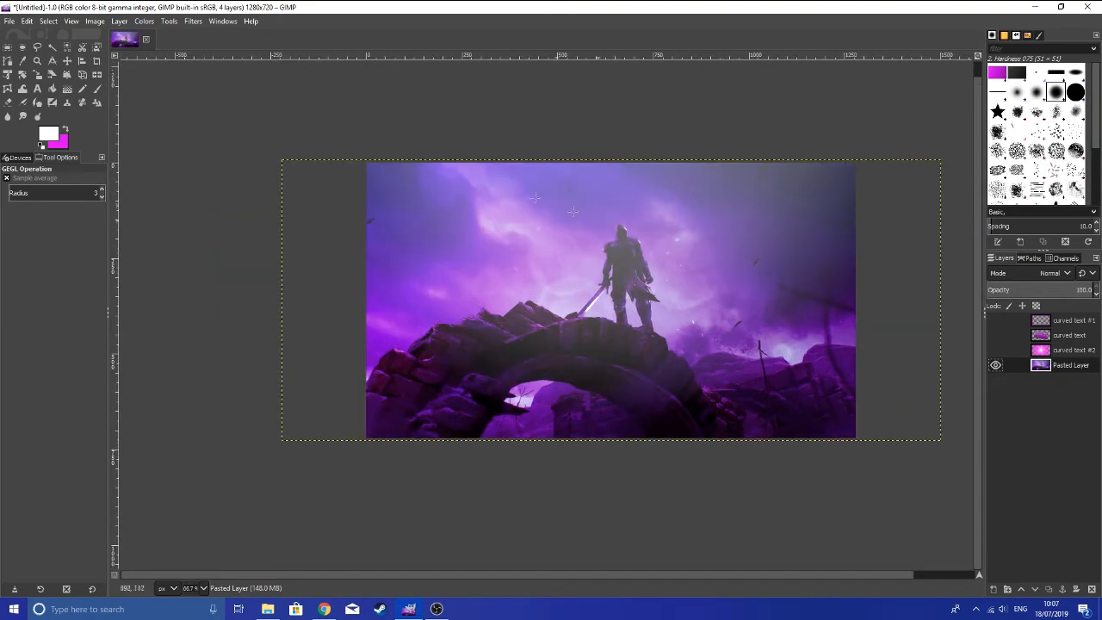
# Apply a Gaussian Blur of size 3.50 in X and Y to the background picture
pyautogui.click(193, 21)
pyautogui.moveTo(258, 137)
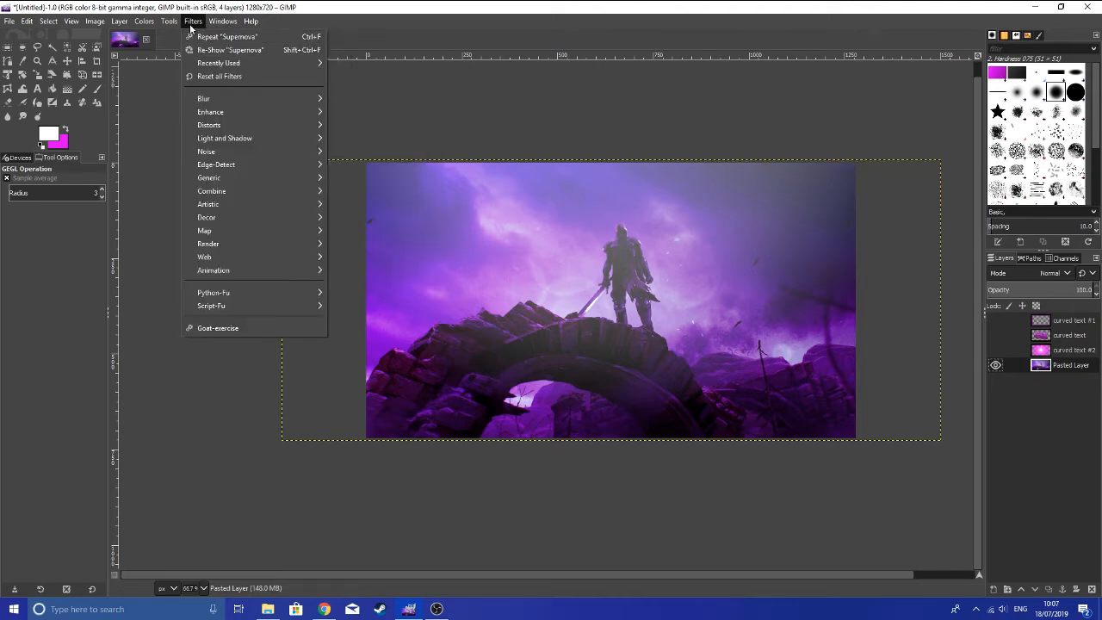
pyautogui.moveTo(293, 98)
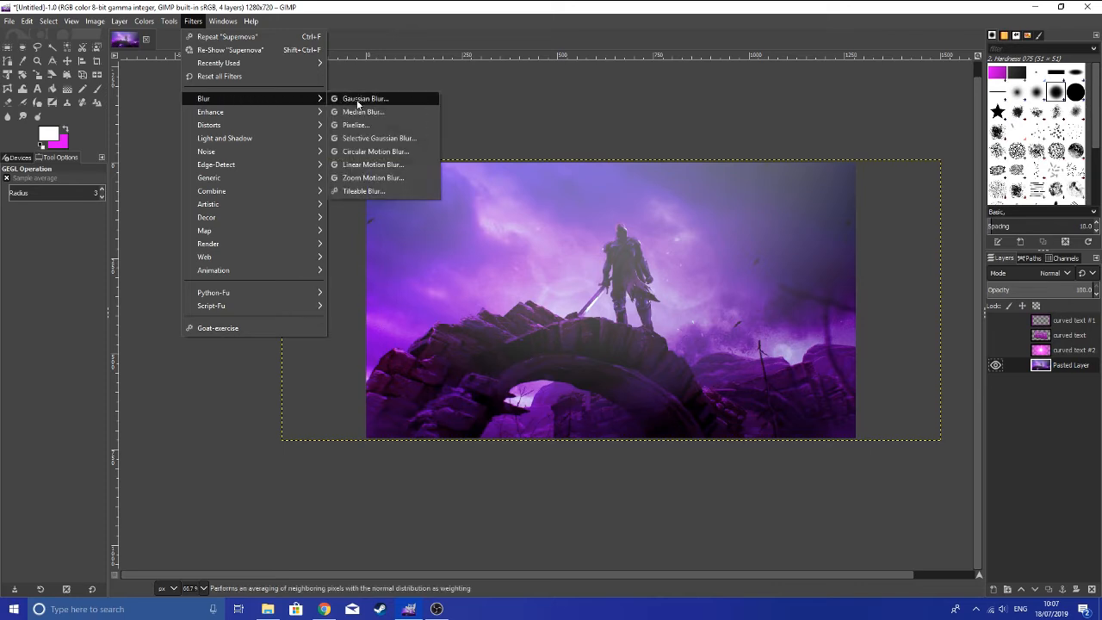
pyautogui.click(412, 102)
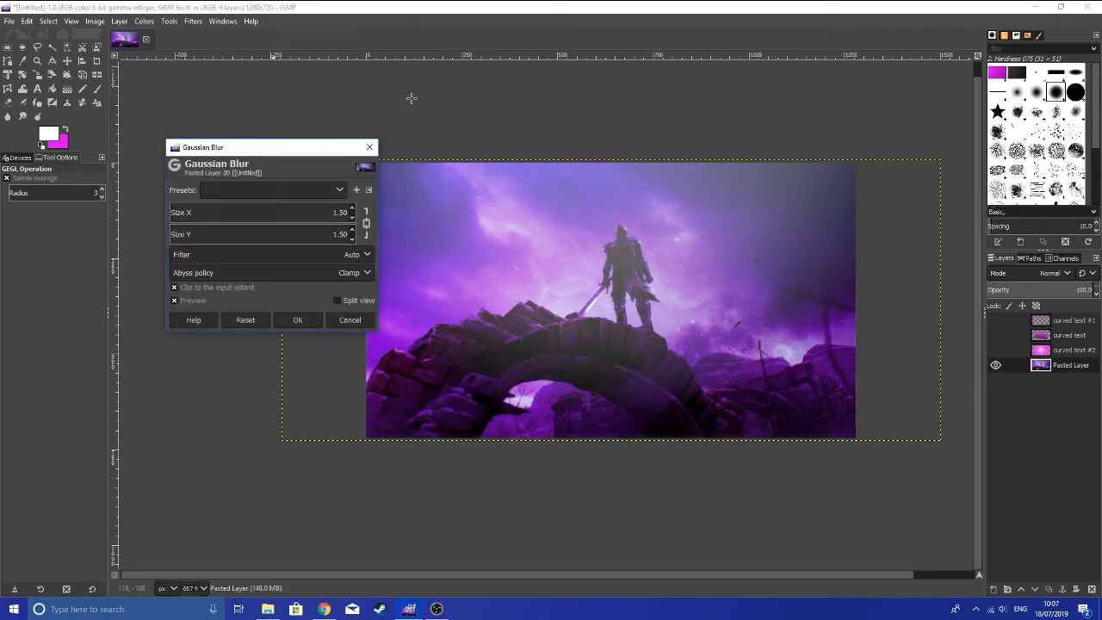
pyautogui.click(352, 210)
pyautogui.click(352, 210)
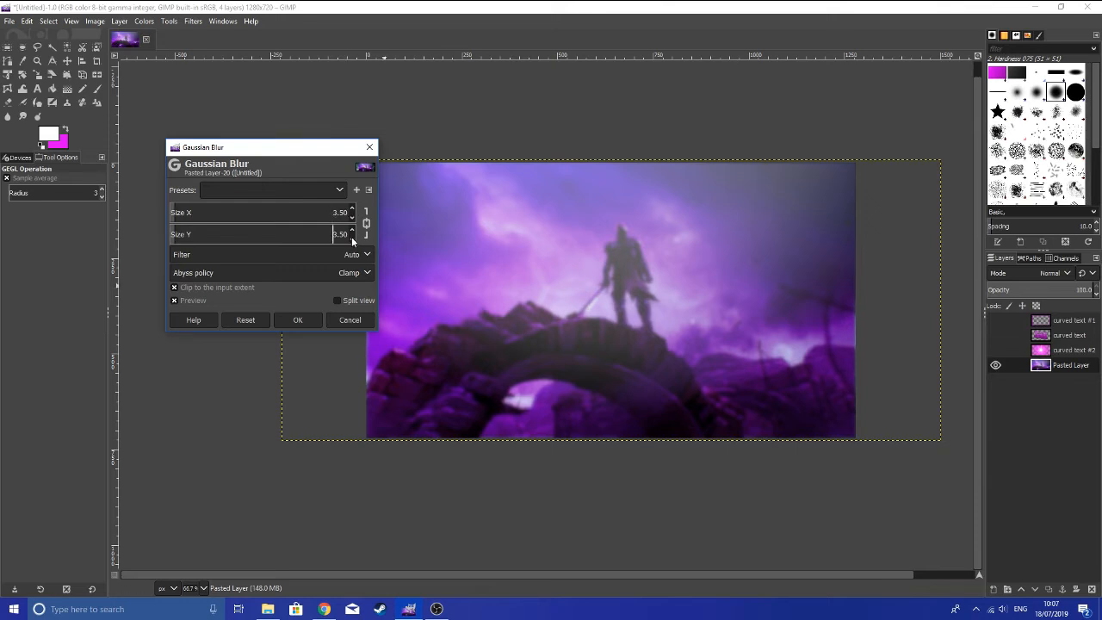
pyautogui.click(298, 319)
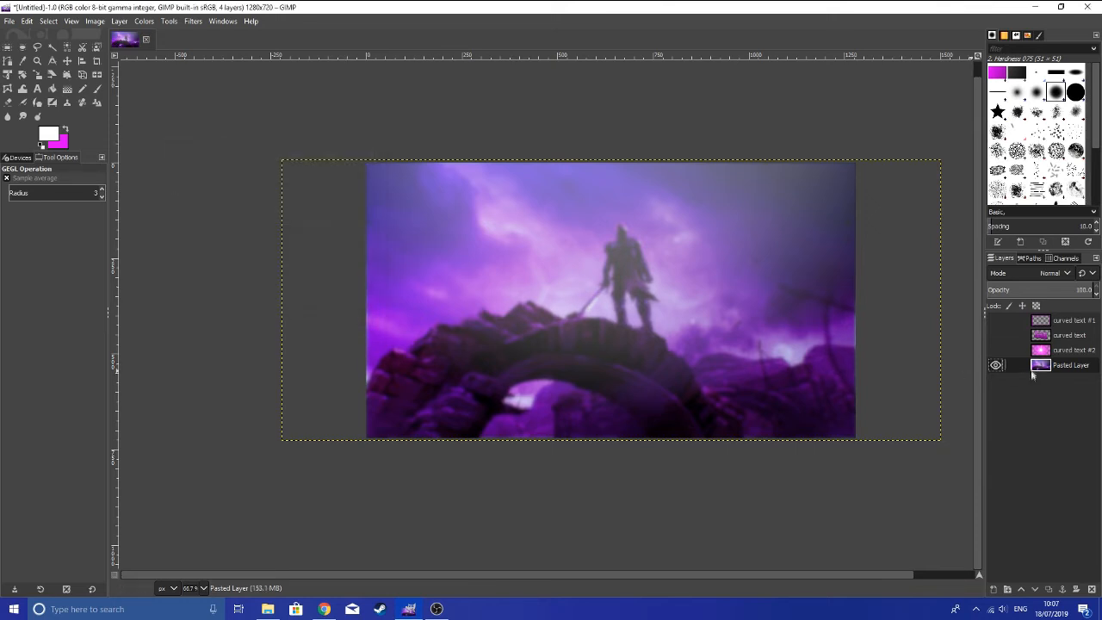
# Show the supernova, title and border layers again over the blurred background
pyautogui.click(995, 350)
pyautogui.click(995, 335)
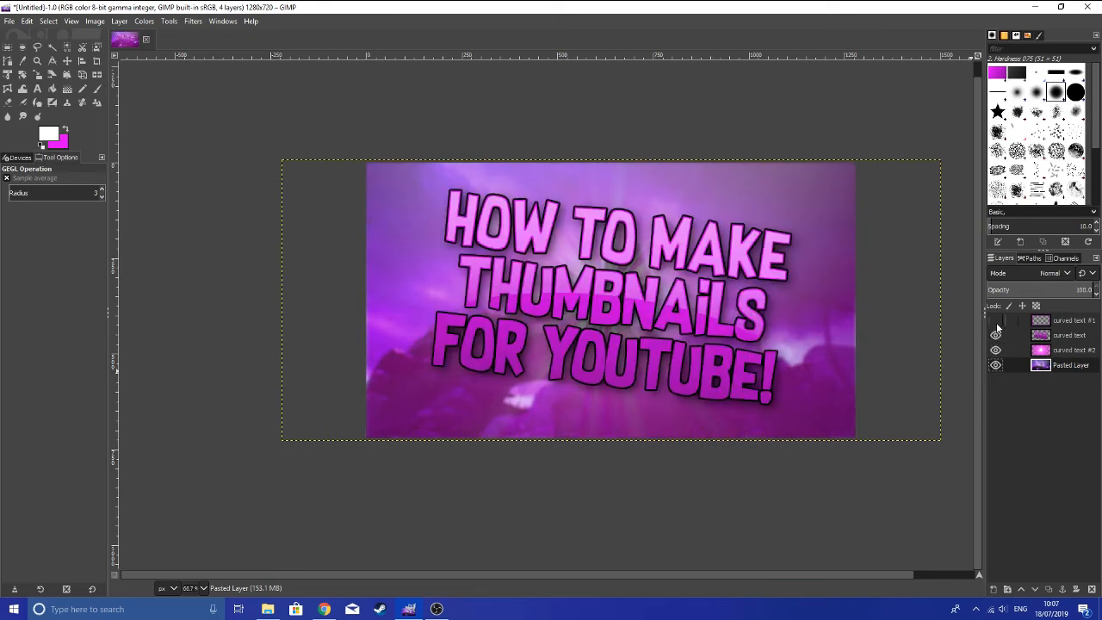
pyautogui.click(995, 320)
pyautogui.scroll(-2, 564, 297)
pyautogui.scroll(2, 570, 307)
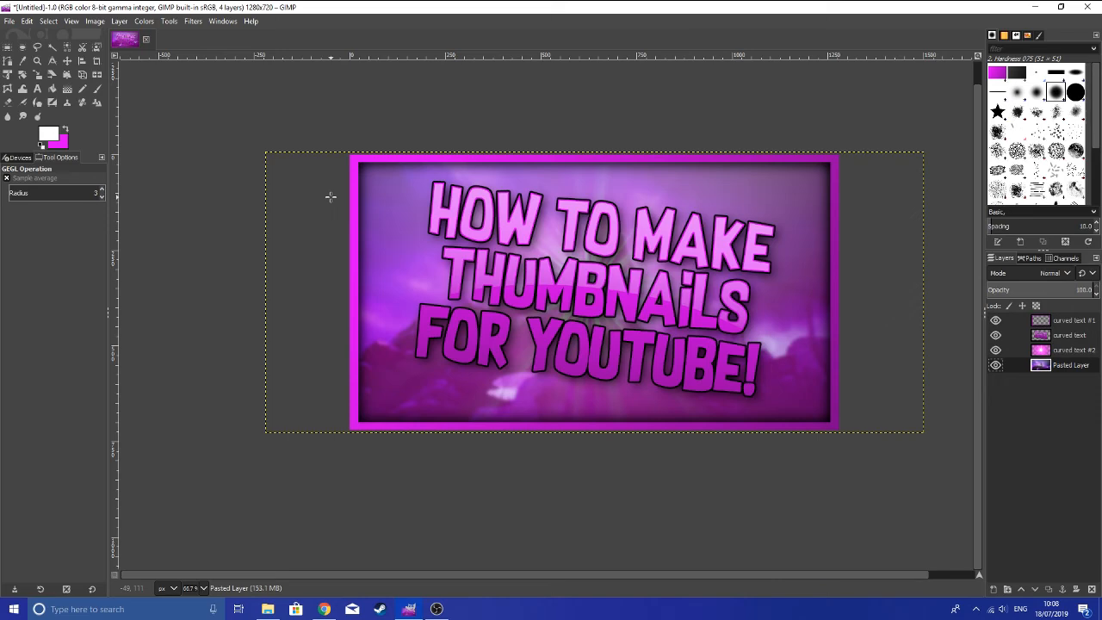
pyautogui.click(1066, 351)
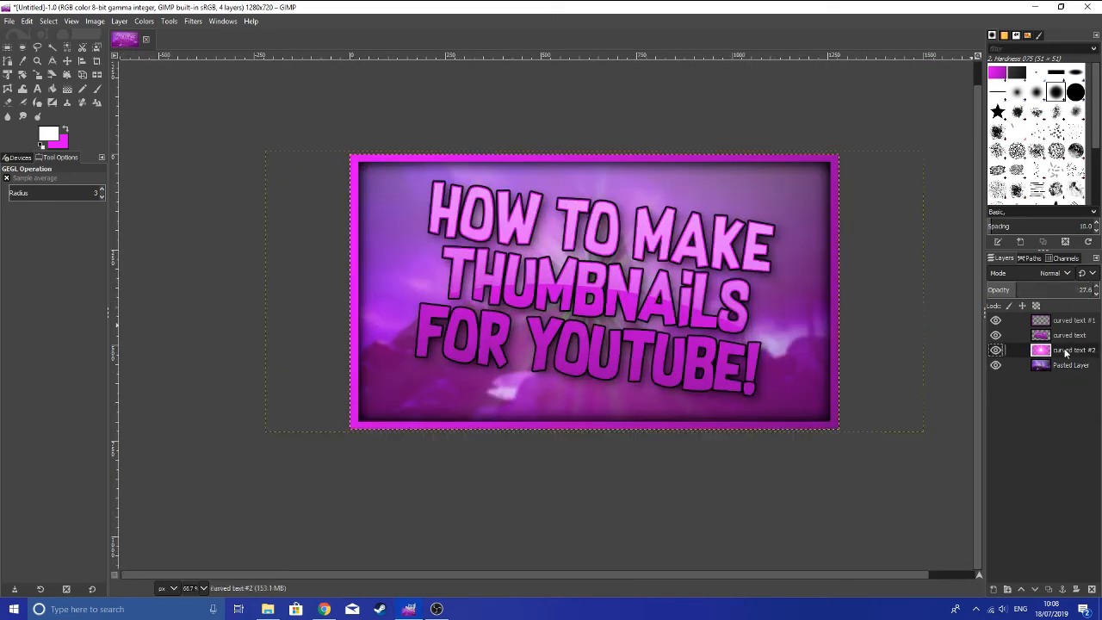
pyautogui.click(1059, 335)
pyautogui.click(1055, 321)
pyautogui.click(1051, 352)
pyautogui.click(1049, 335)
pyautogui.click(1049, 321)
pyautogui.click(1039, 366)
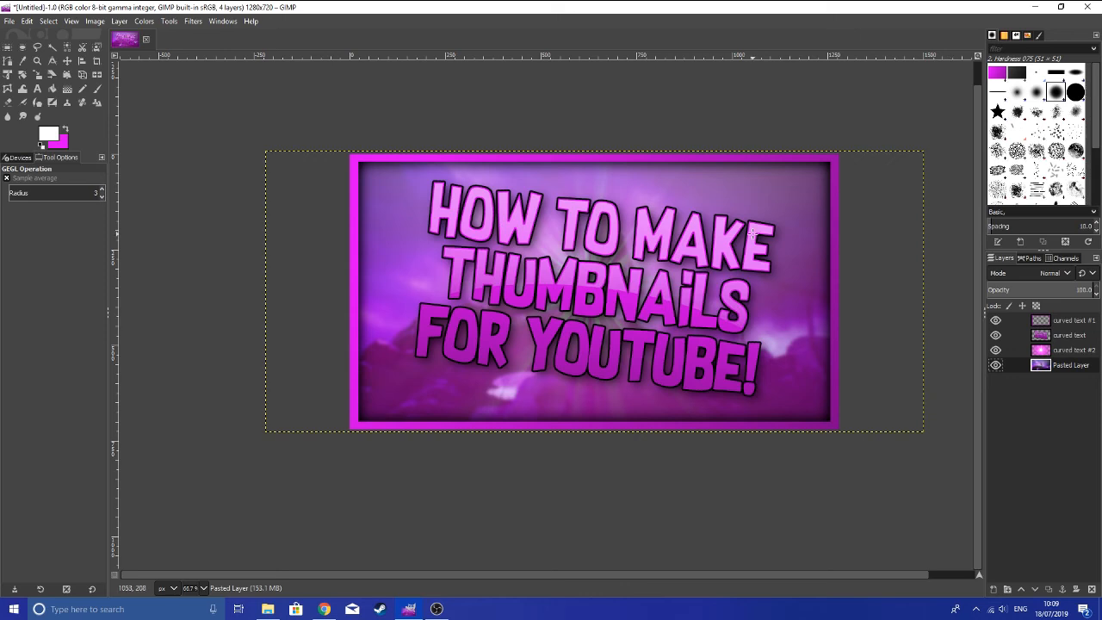
pyautogui.scroll(-1, 750, 271)
pyautogui.scroll(1, 762, 273)
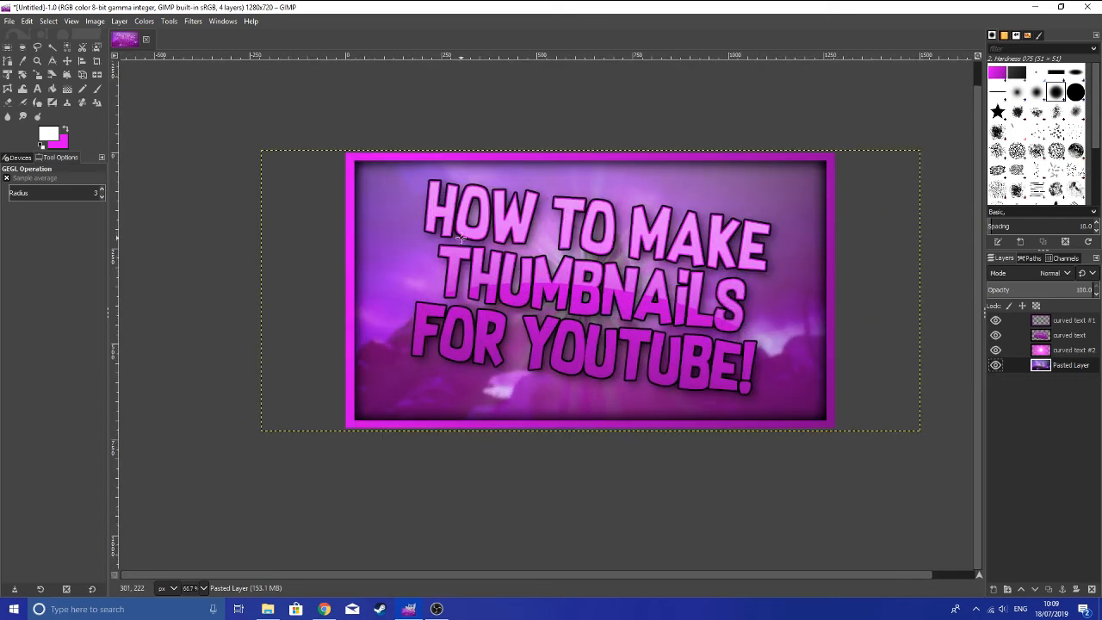
# Start exporting the image and name the file "how to make thumbnails.png"
pyautogui.click(8, 21)
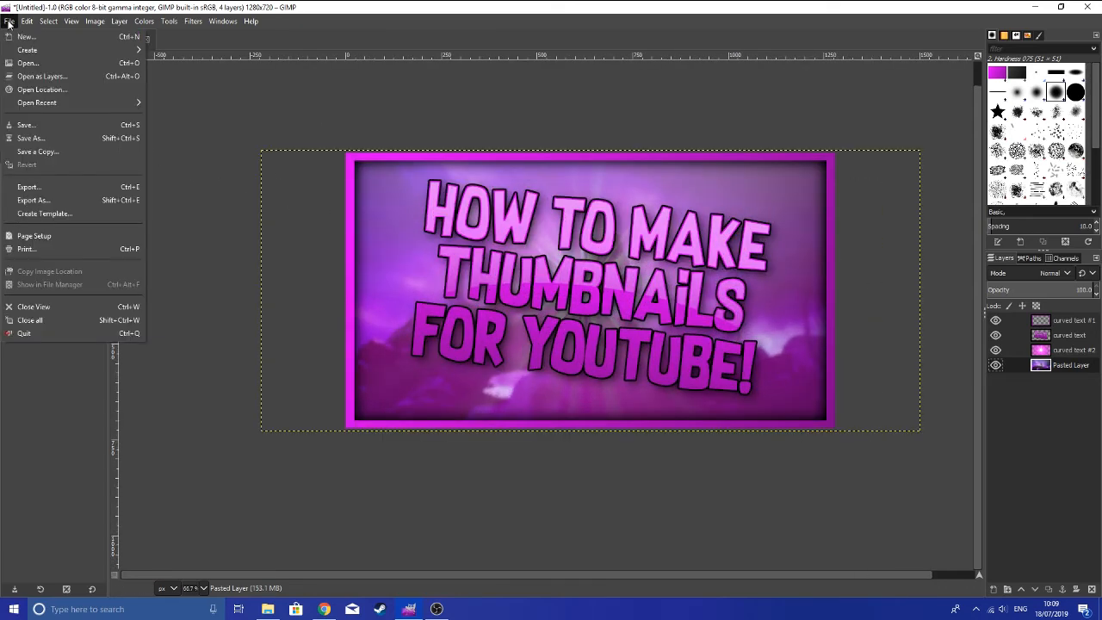
pyautogui.click(38, 200)
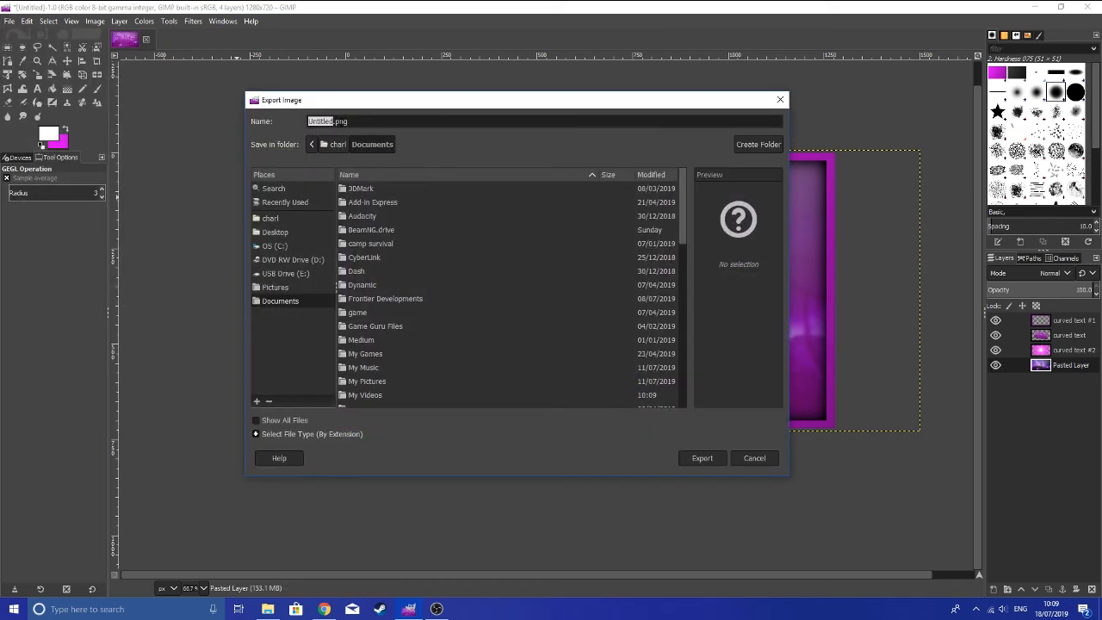
pyautogui.click(364, 121)
pyautogui.press('BackSpace')
pyautogui.press('BackSpace')
pyautogui.press('BackSpace')
pyautogui.press('BackSpace')
pyautogui.press('BackSpace')
pyautogui.press('BackSpace')
pyautogui.press('BackSpace')
pyautogui.press('BackSpace')
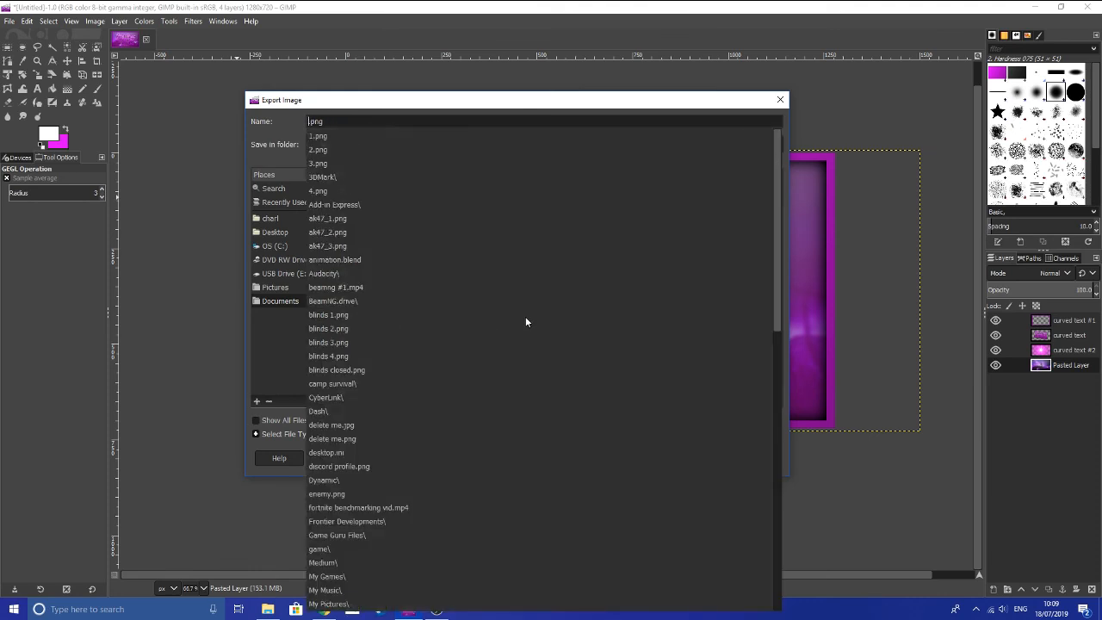
pyautogui.write('how to m')
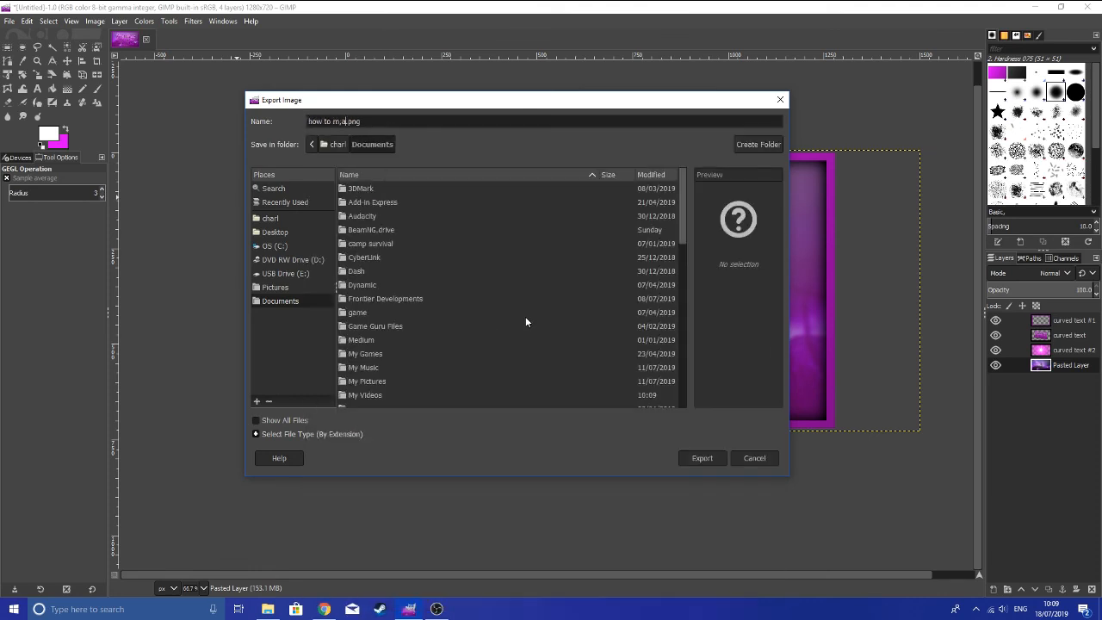
pyautogui.write('ake thumbnails')
# Choose the Desktop folder as the destination and export the PNG with the default options
pyautogui.click(271, 231)
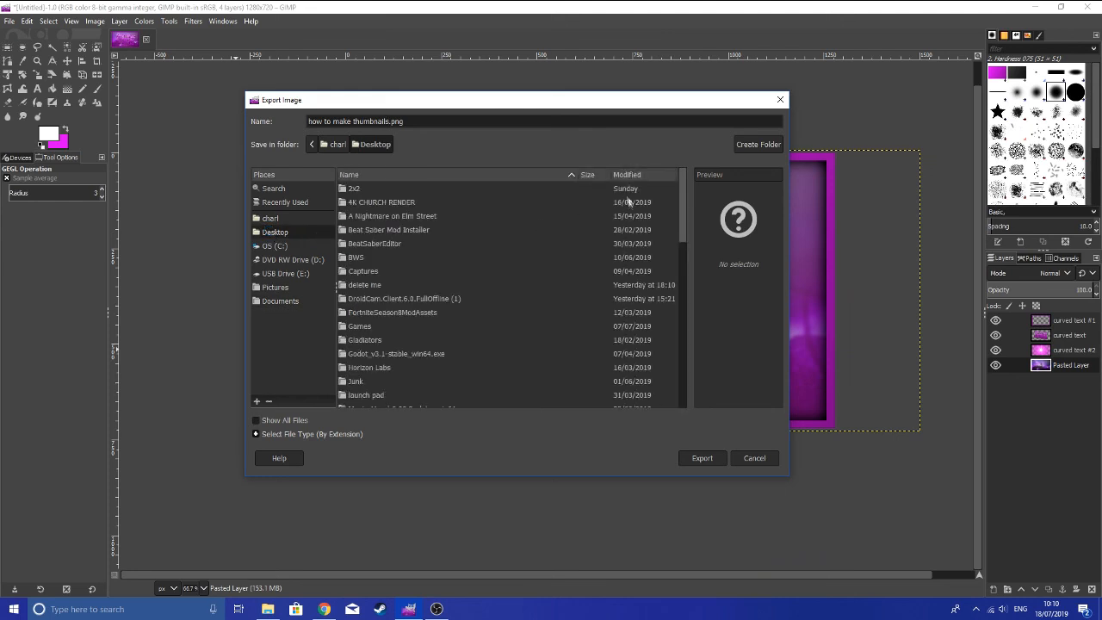
pyautogui.click(703, 458)
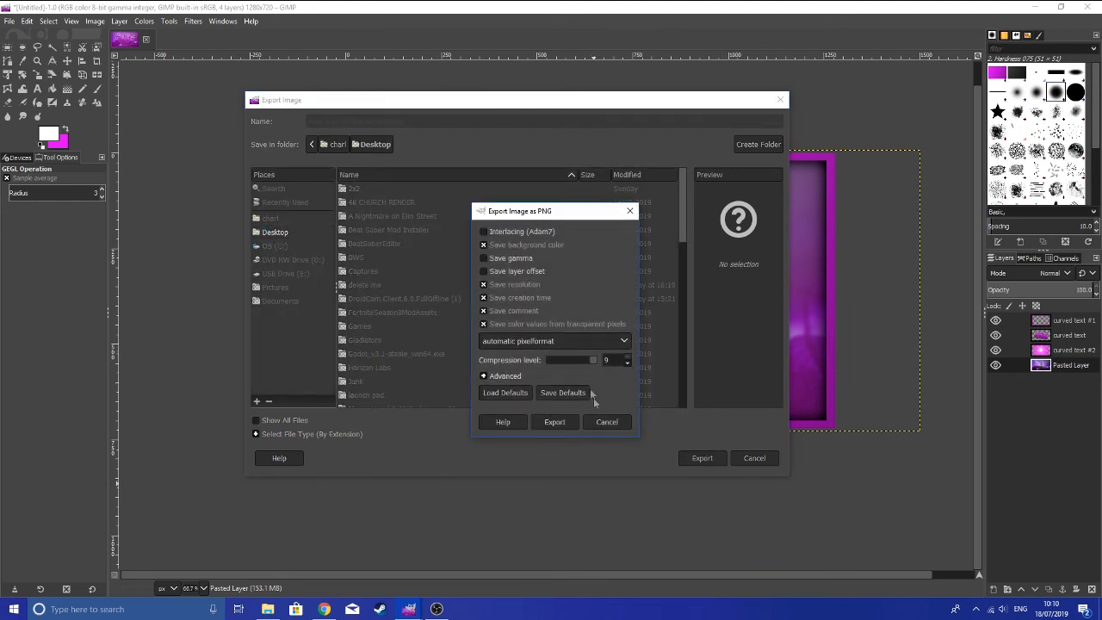
pyautogui.click(554, 421)
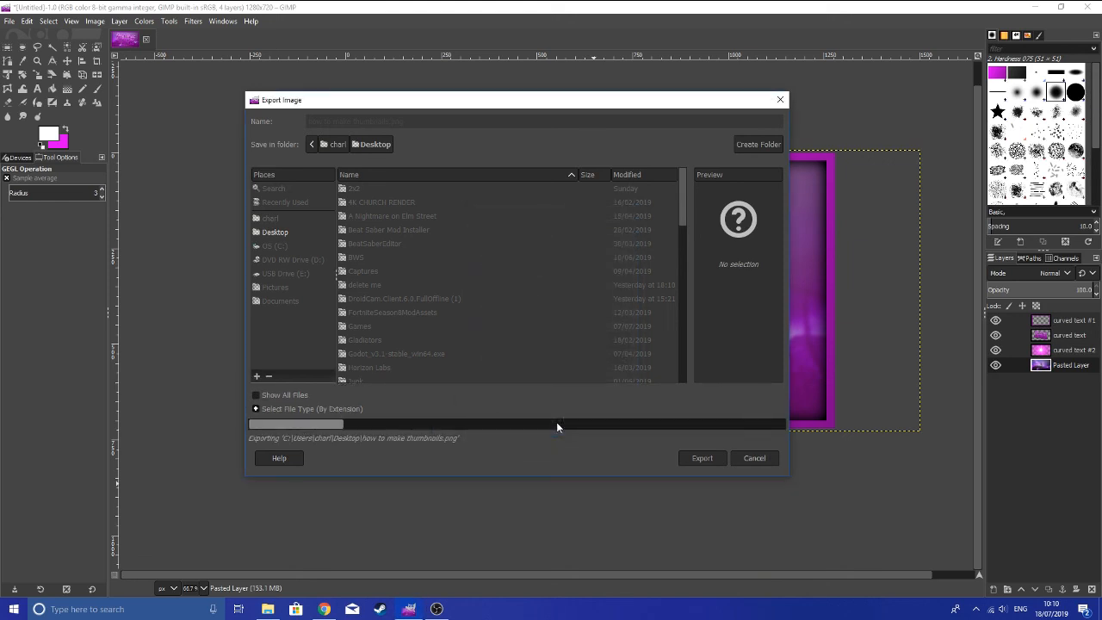